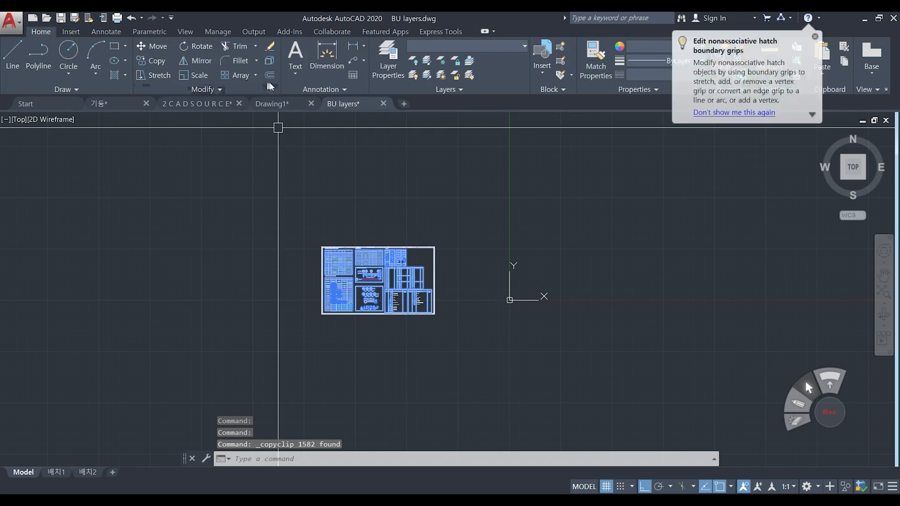
Paste the copied sheet of layer and symbol tables into Drawing1.
click(279, 107)
key(ctrl+v)
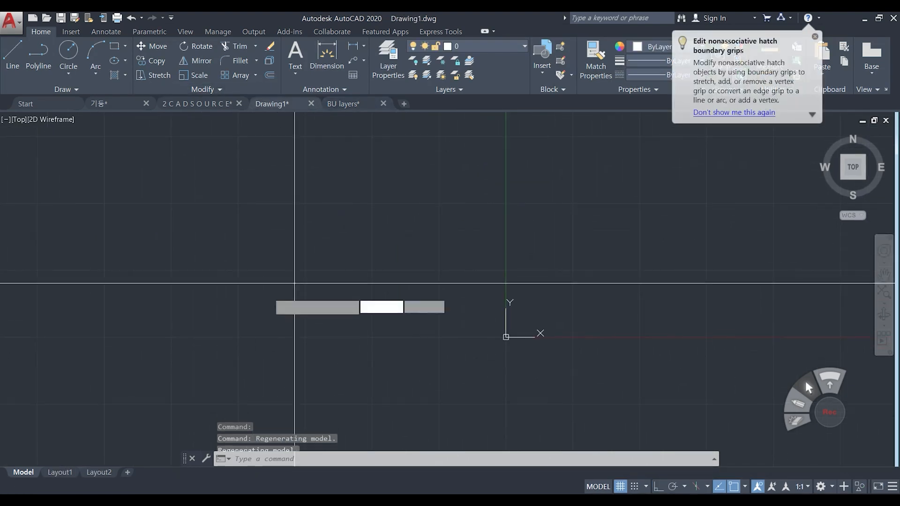
click(207, 347)
Move the whole pasted sheet to the left of the origin.
scroll(282, 328, down, 6)
click(376, 343)
click(234, 254)
scroll(277, 291, up, 4)
text(m)
key(Return)
click(360, 329)
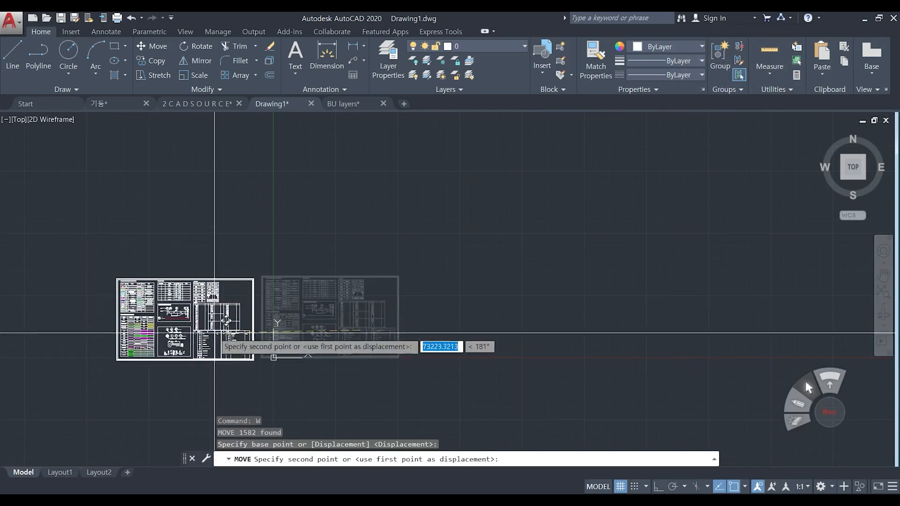
click(215, 333)
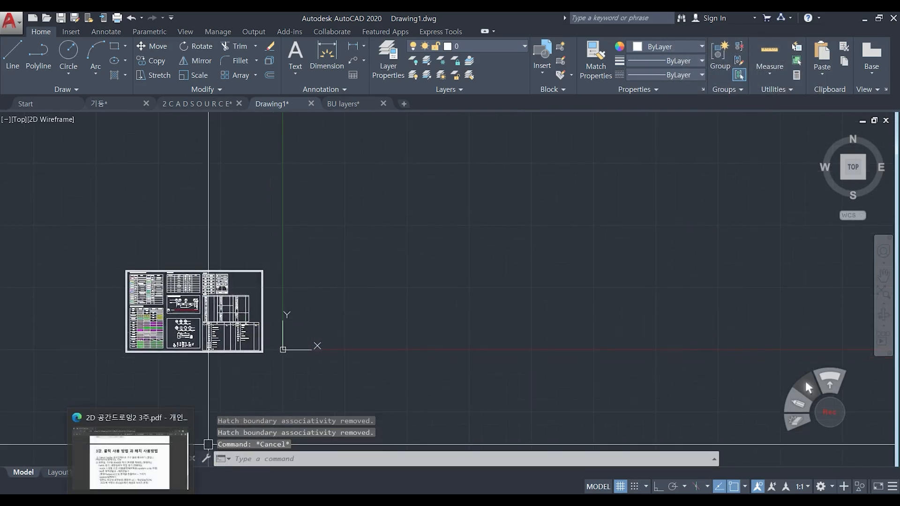
Switch to File Explorer and open the 3DRAWINGEXAMPLE folder inside 2D공간드로잉수업자료 on the desktop.
click(161, 473)
key(alt+Left)
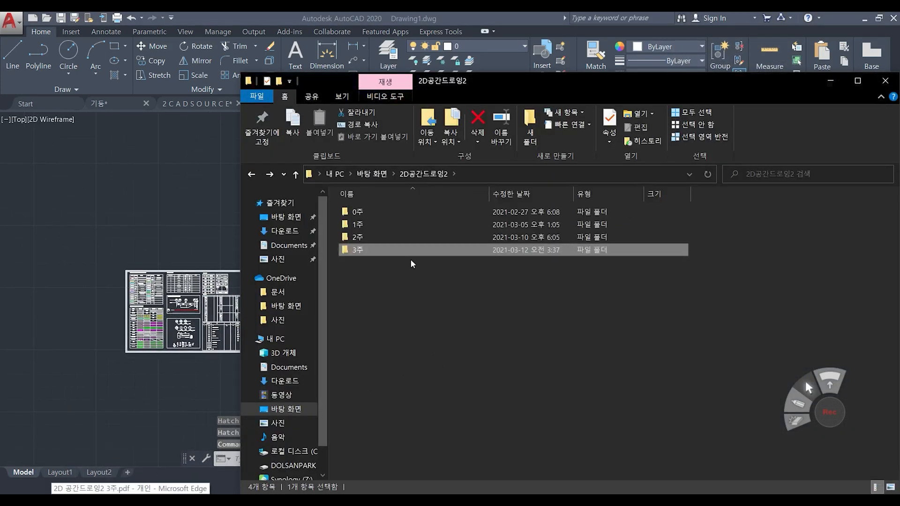
key(alt+Left)
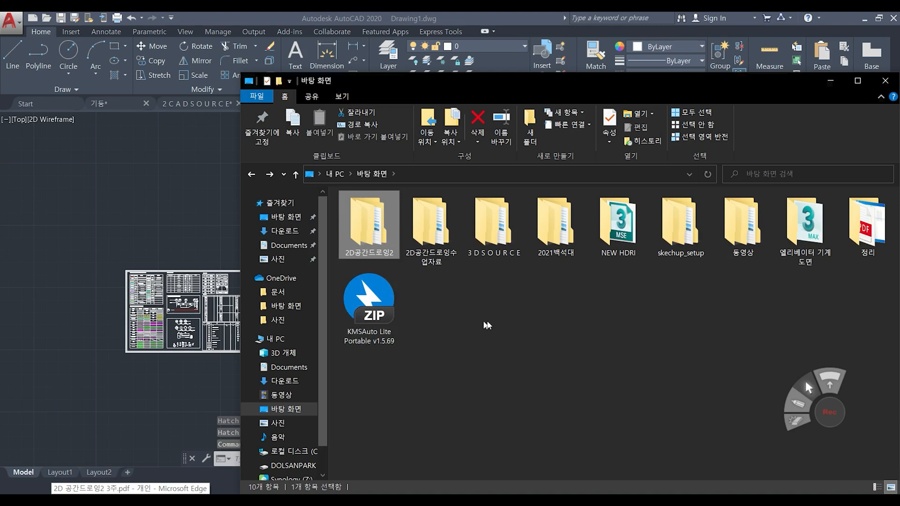
click(468, 321)
double_click(429, 231)
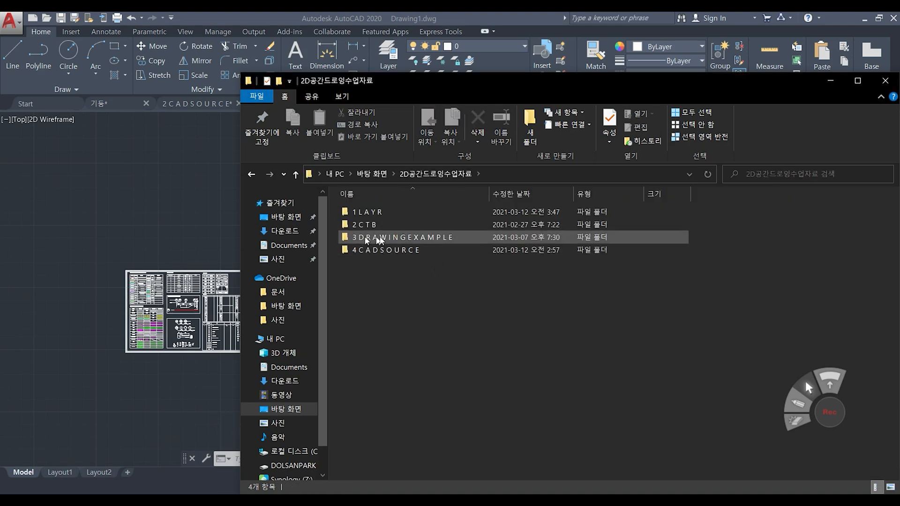
double_click(405, 239)
Insert the image 1주차 실습 도면 beside the sheet in Drawing1, with scale factor 1 and rotation 0.
drag(574, 91, 701, 148)
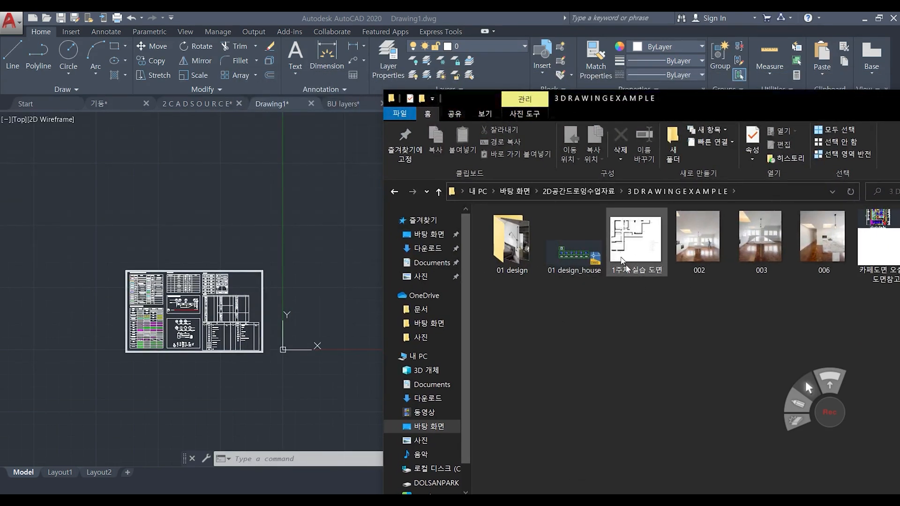
mouse_move(639, 252)
mouse_down()
mouse_move(462, 322)
mouse_move(356, 290)
mouse_up()
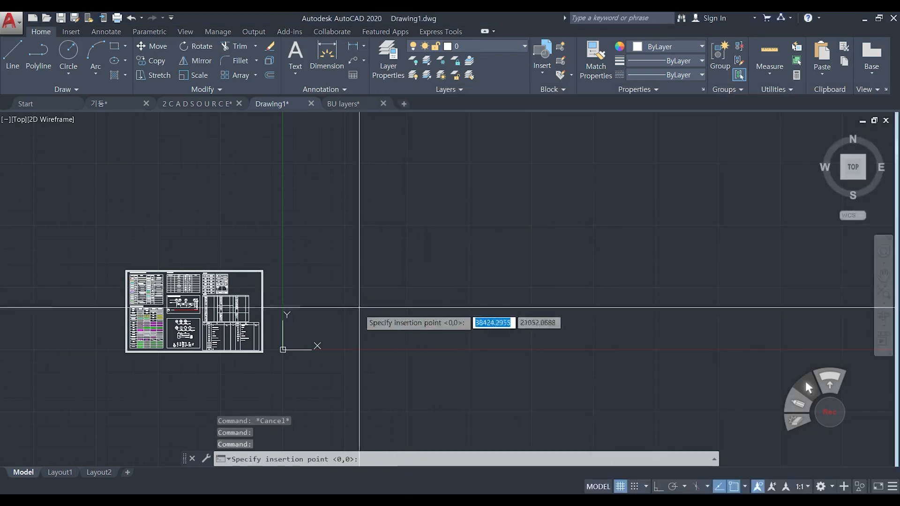
click(319, 327)
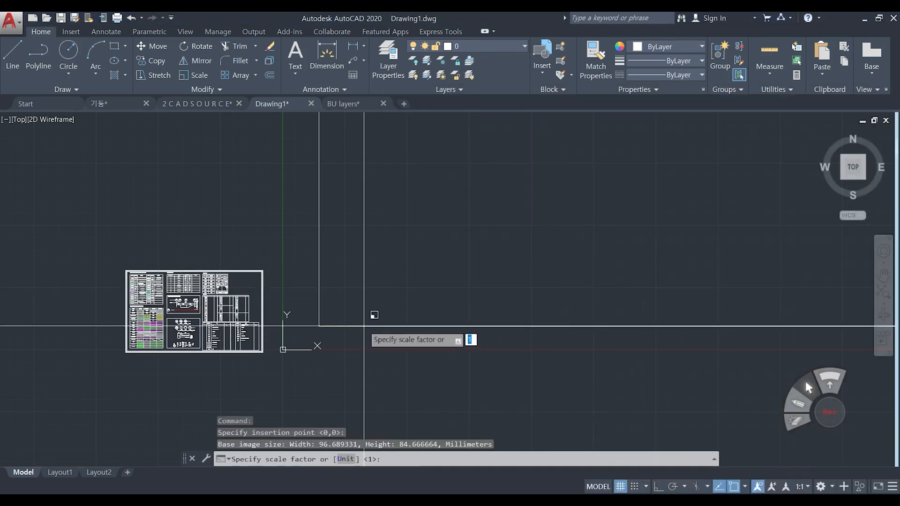
key(Return)
key(Return)
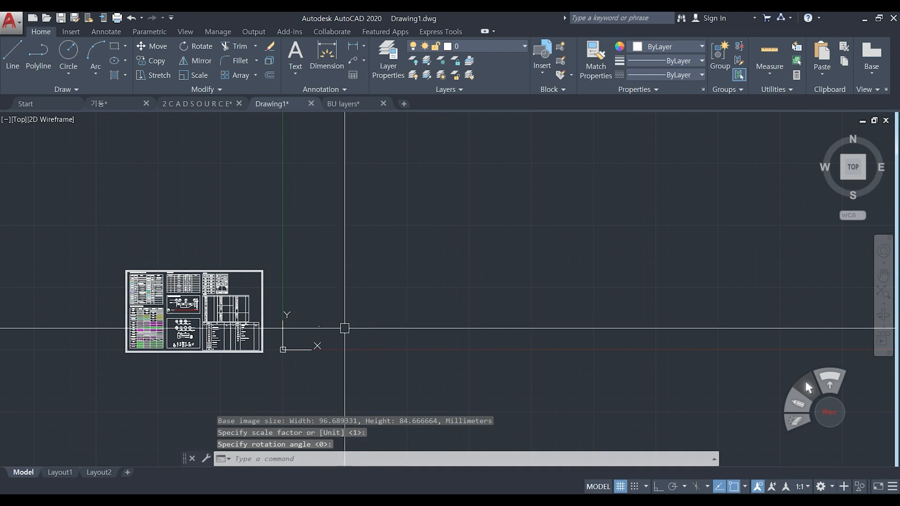
Examine the scale bar below the PLANTA label on the inserted floor plan image.
scroll(338, 323, up, 5)
scroll(329, 304, up, 10)
scroll(280, 301, down, 5)
scroll(278, 305, up, 3)
middle_drag(249, 356, 311, 303)
middle_drag(273, 343, 293, 313)
middle_drag(271, 368, 293, 349)
scroll(293, 349, up, 3)
scroll(287, 352, up, 3)
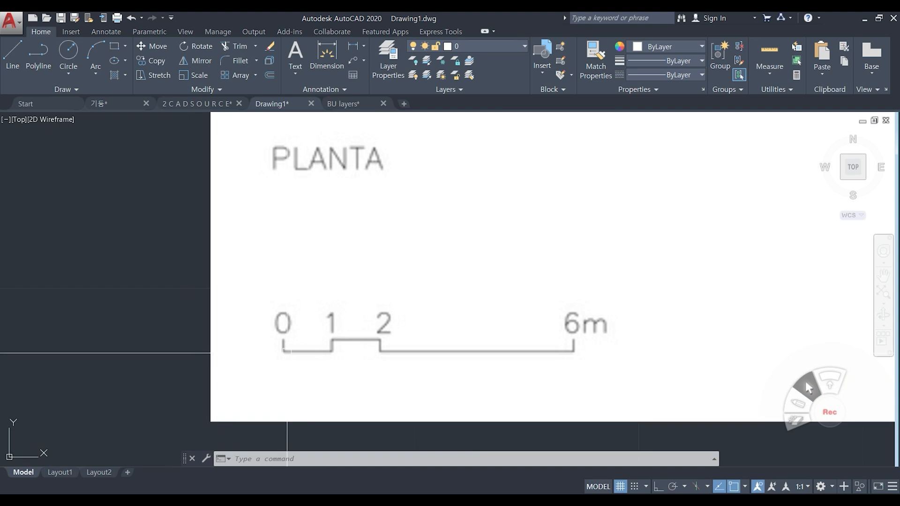
scroll(287, 352, down, 2)
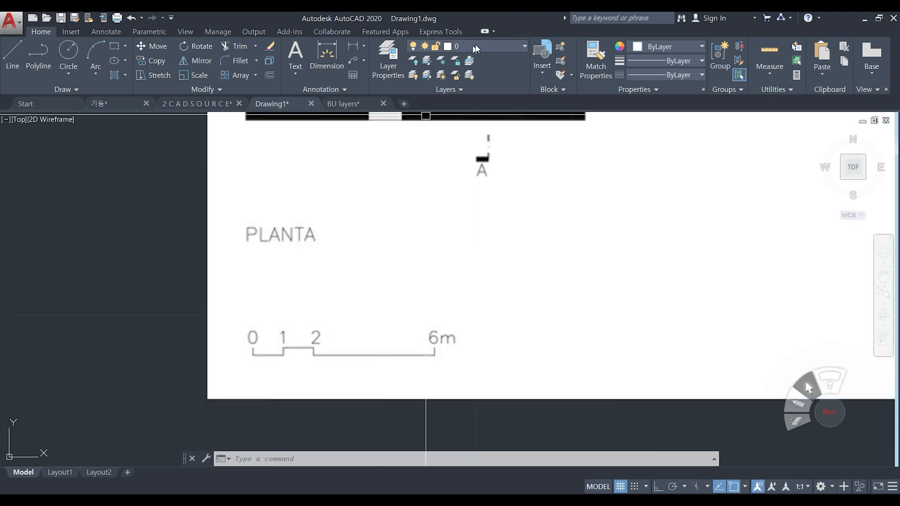
Make CEN the current layer and draw a horizontal 6000 mm line from the scale bar's 0 mark with Ortho on.
click(475, 47)
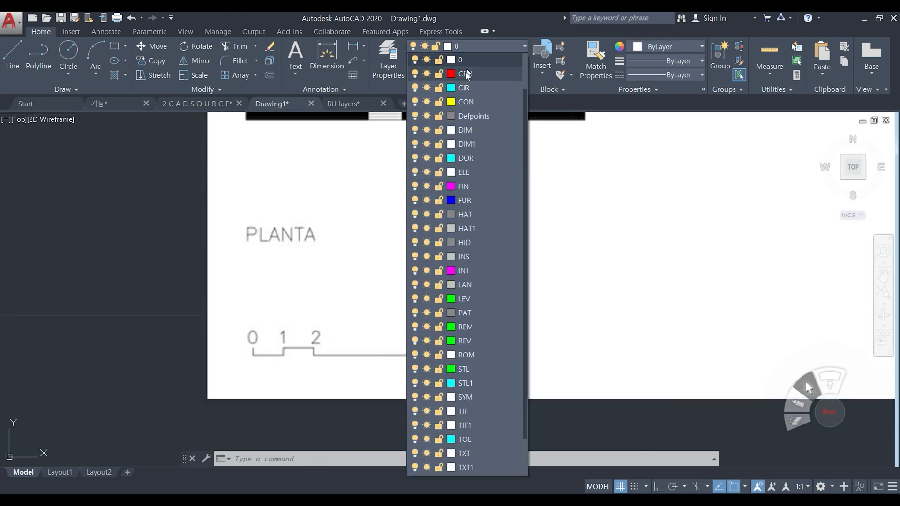
click(467, 74)
middle_drag(352, 267, 333, 278)
text(l)
key(space)
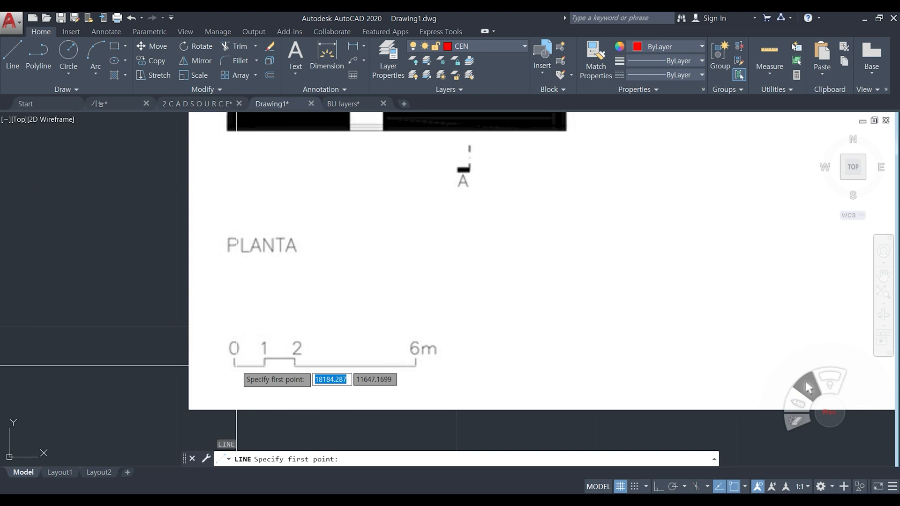
click(233, 366)
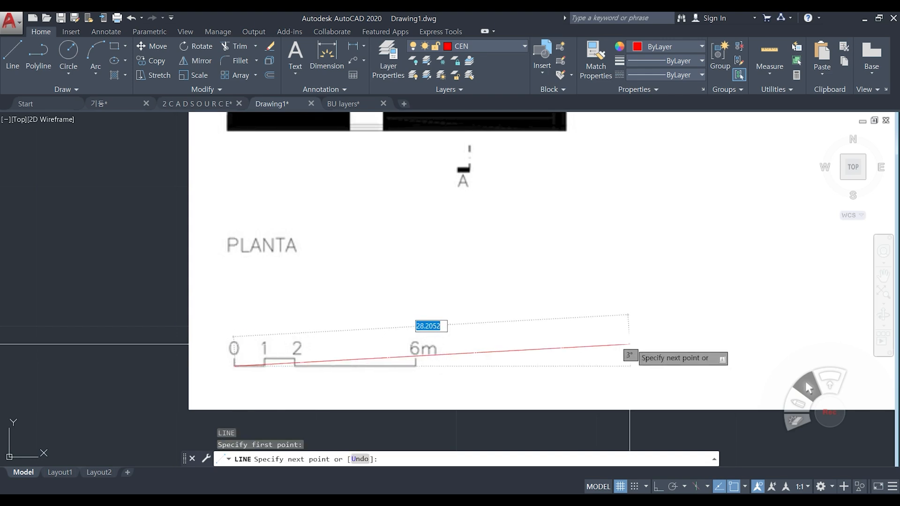
key(F8)
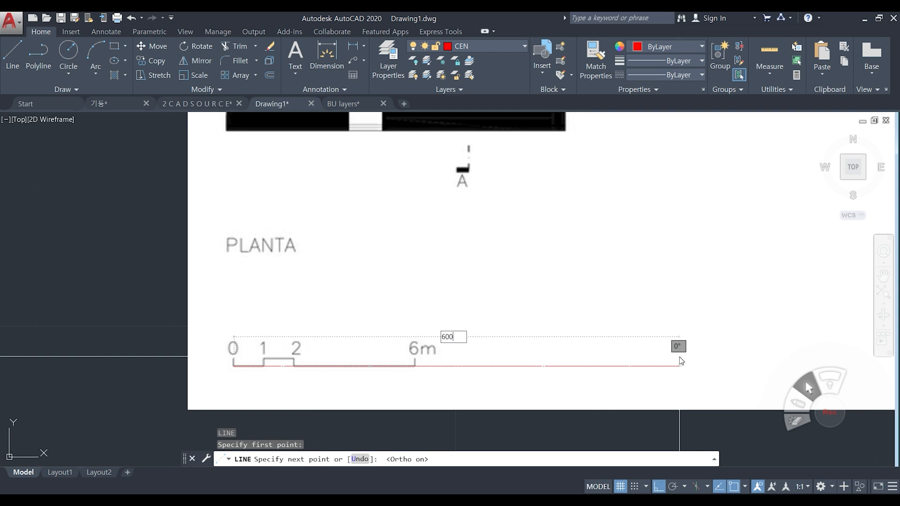
key(Return)
scroll(679, 365, down, 3)
key(Escape)
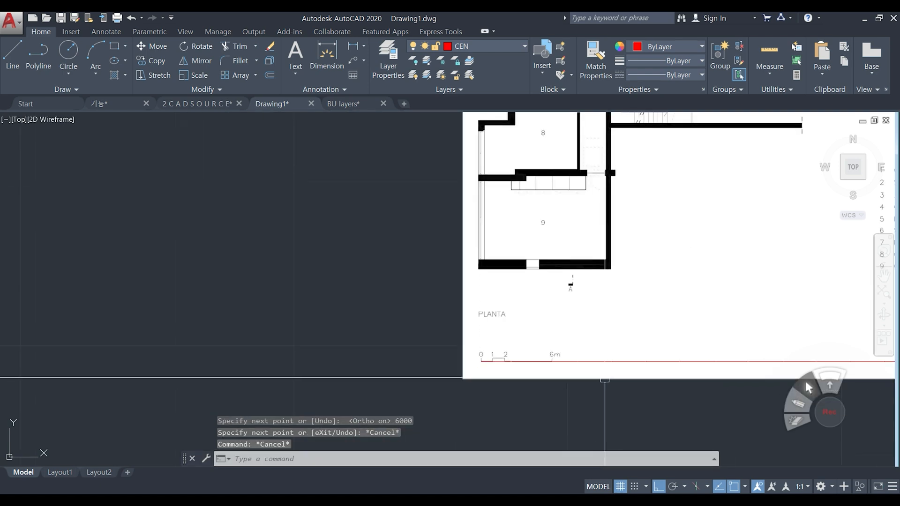
Scale the image by reference from the scale bar's 0 mark, matching its 0 to 6m length to the 6000 mm line.
scroll(573, 378, up, 1)
click(572, 377)
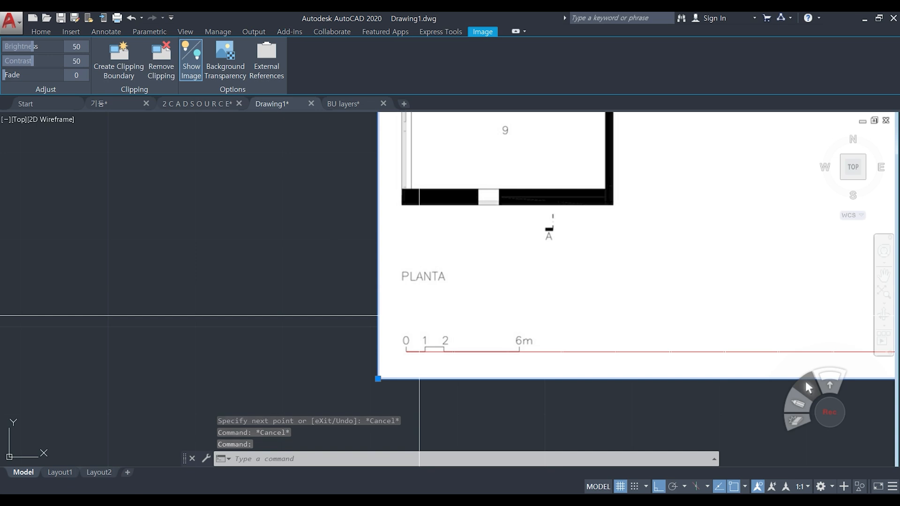
key(Return)
scroll(405, 351, up, 2)
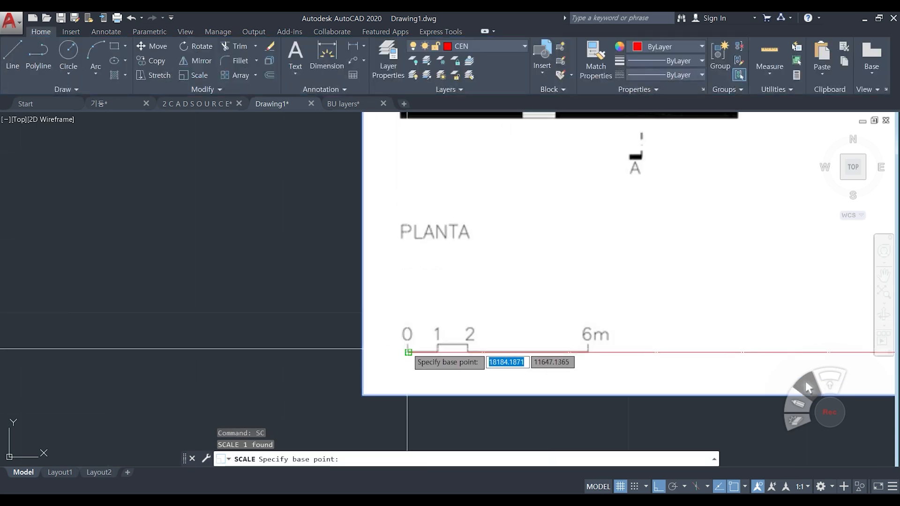
click(409, 352)
text(r)
key(Return)
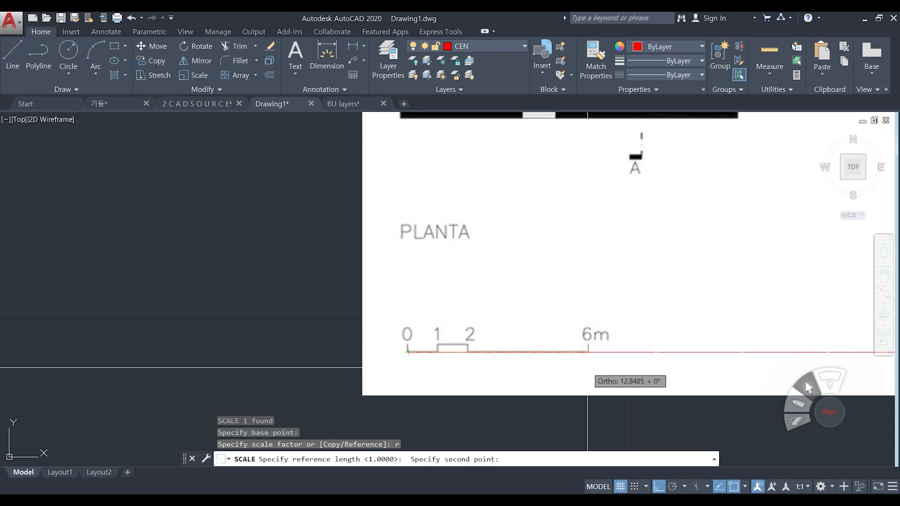
click(588, 352)
scroll(600, 366, down, 20)
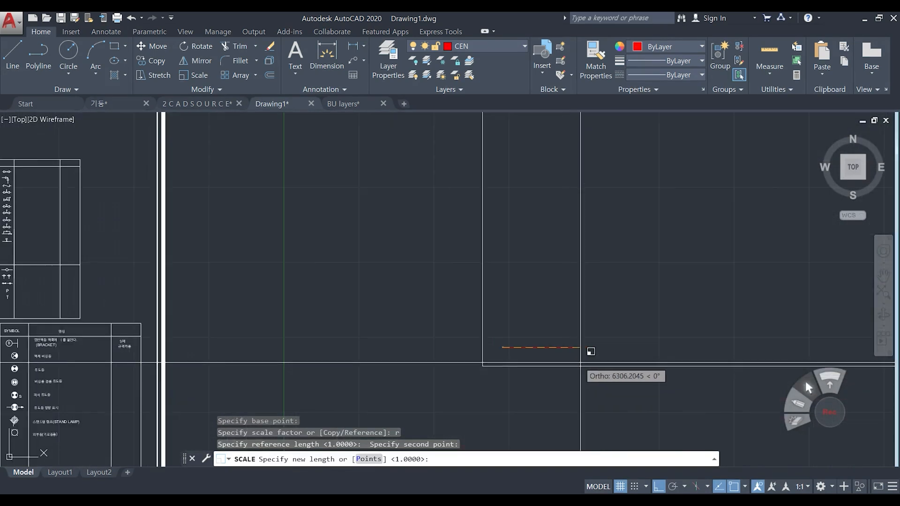
click(571, 338)
scroll(557, 342, down, 9)
scroll(571, 344, up, 5)
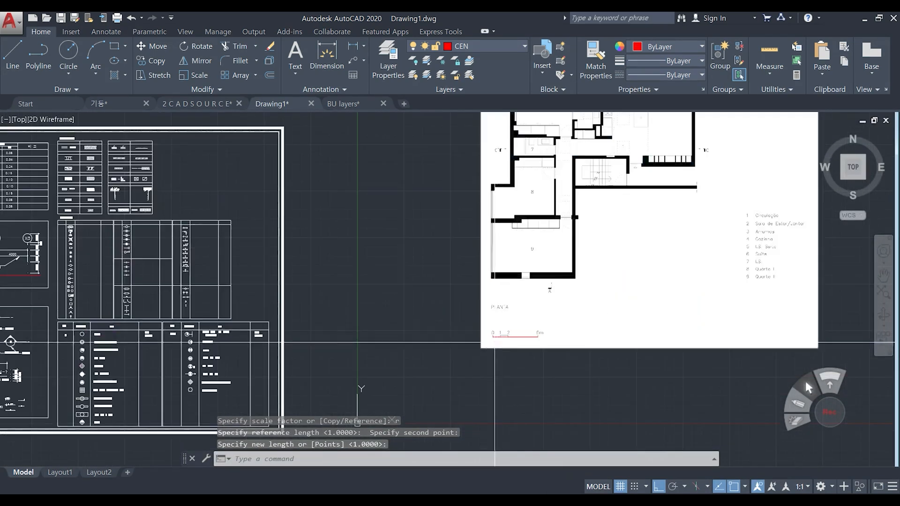
key(Escape)
click(457, 322)
key(Escape)
Measure the distance between the scale bar's 0 and 6m marks.
scroll(519, 325, up, 6)
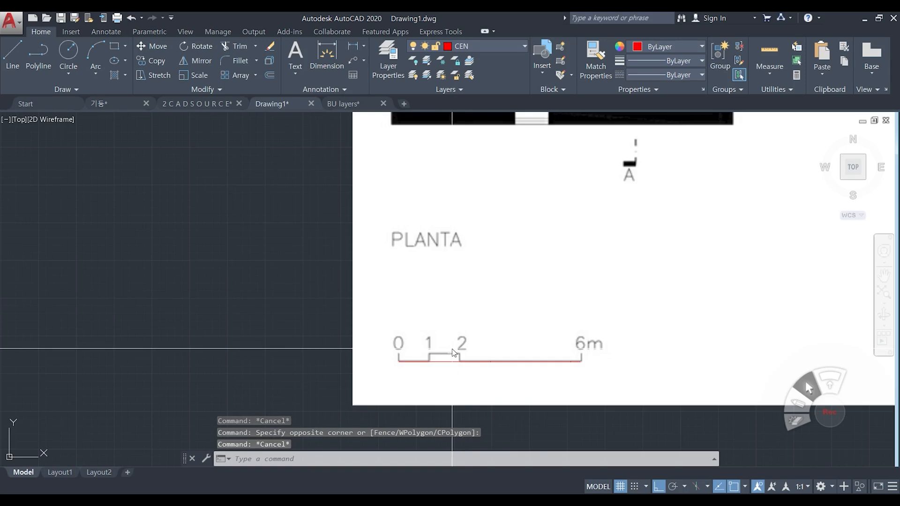
text(D)
key(Return)
click(398, 360)
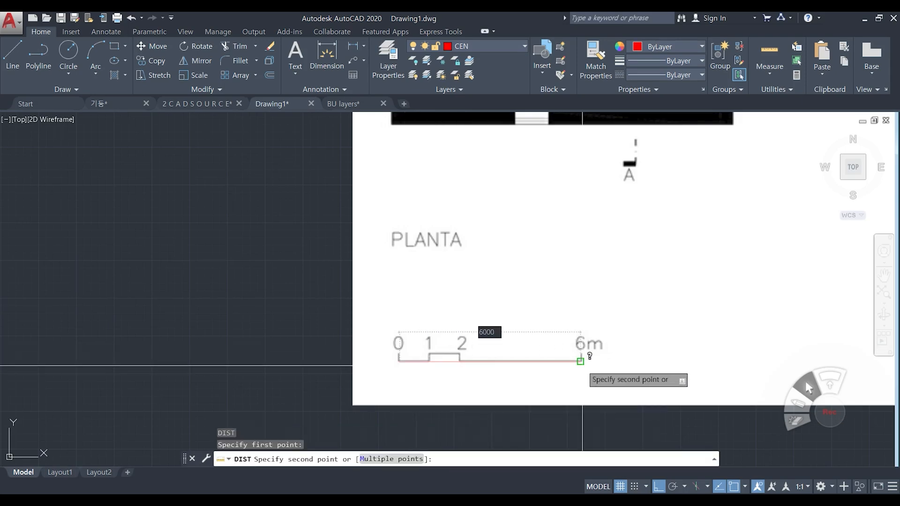
key(Escape)
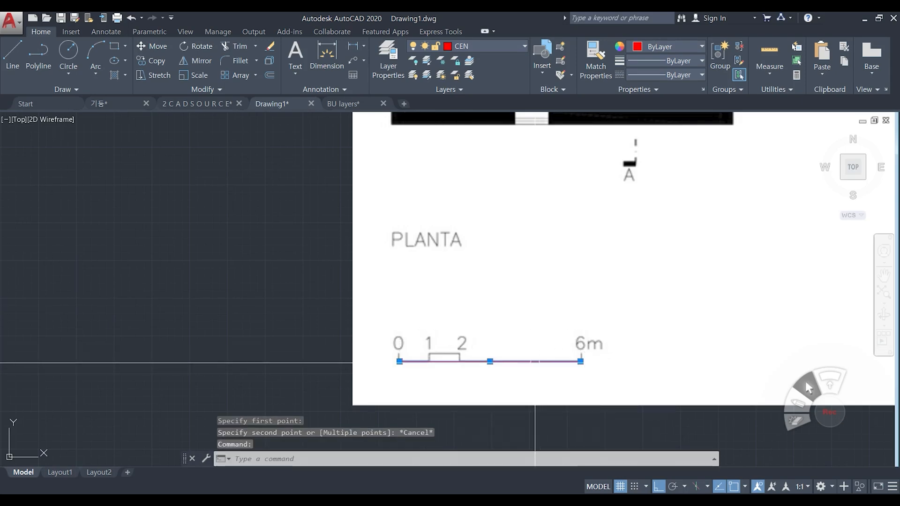
Erase the red reference line on the scale bar.
scroll(538, 361, down, 6)
text(E)
key(Return)
Examine the scaled floor plan, finishing close on bathroom 5.
scroll(537, 382, down, 2)
scroll(541, 312, up, 6)
scroll(492, 334, down, 10)
scroll(493, 332, up, 10)
scroll(527, 282, up, 2)
scroll(527, 286, down, 2)
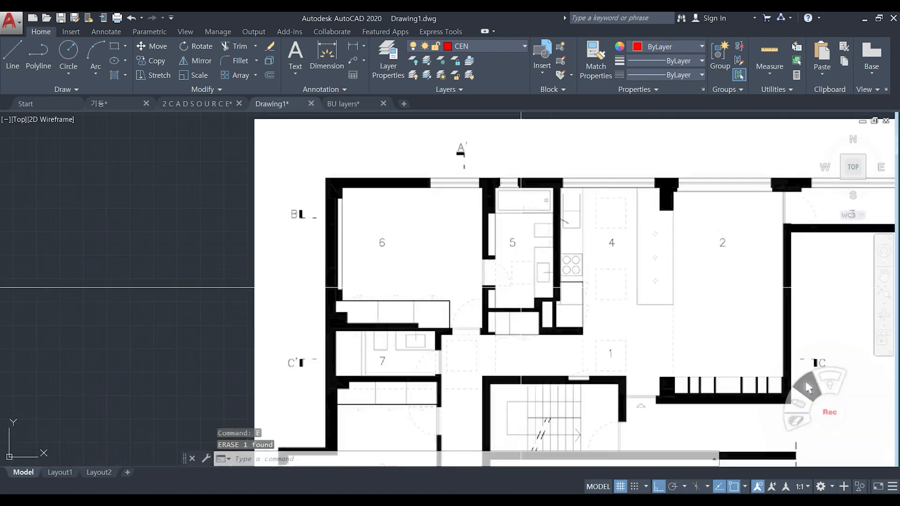
scroll(535, 236, down, 8)
scroll(520, 271, up, 10)
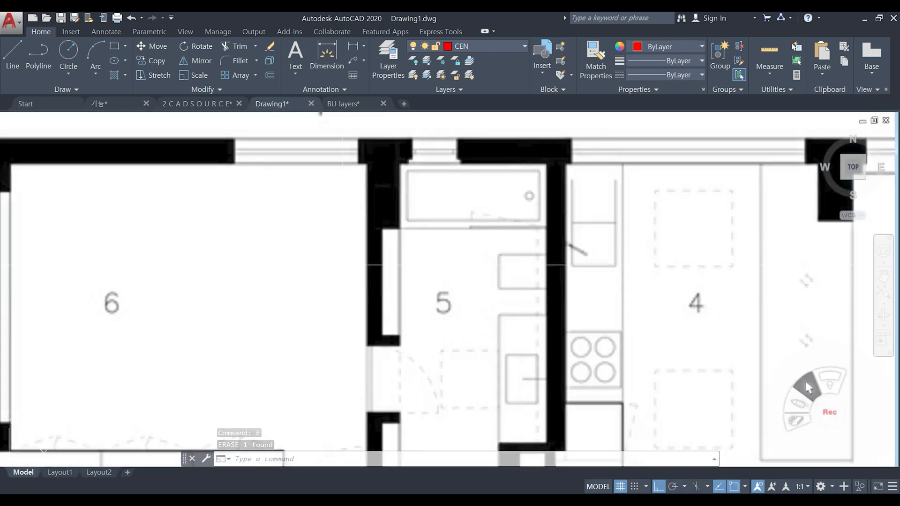
In the 2 CADSOURCE drawing, find the toilet, bath and washbasin section and copy the cyan plan-view toilet with a tank.
click(183, 106)
scroll(300, 259, down, 8)
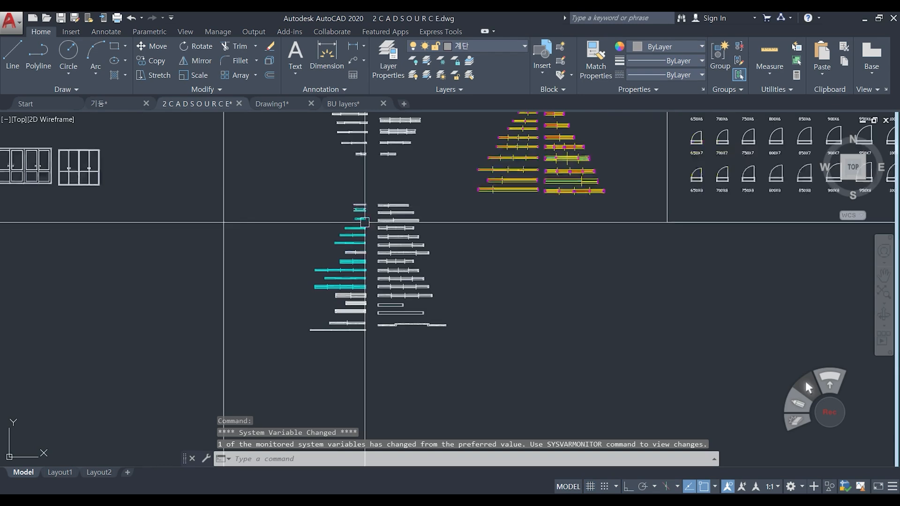
scroll(300, 260, down, 6)
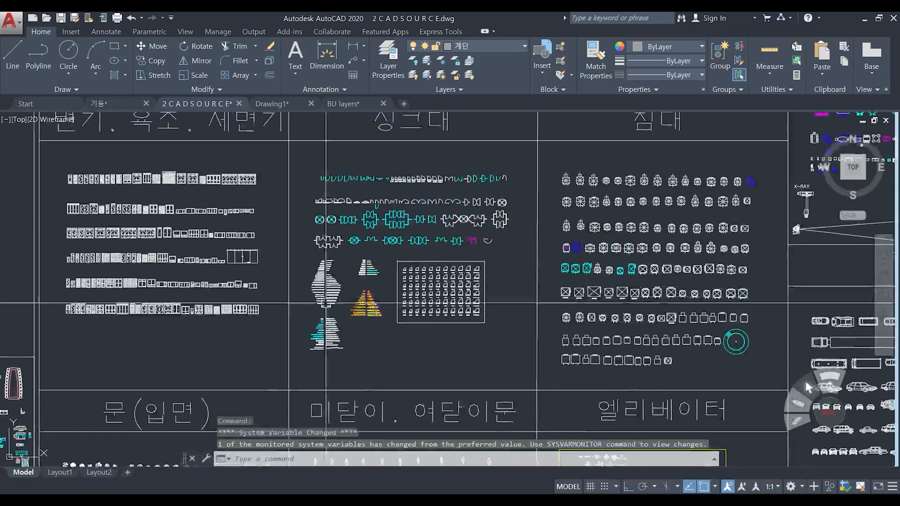
middle_drag(382, 137, 375, 193)
middle_drag(187, 238, 286, 234)
scroll(286, 234, up, 10)
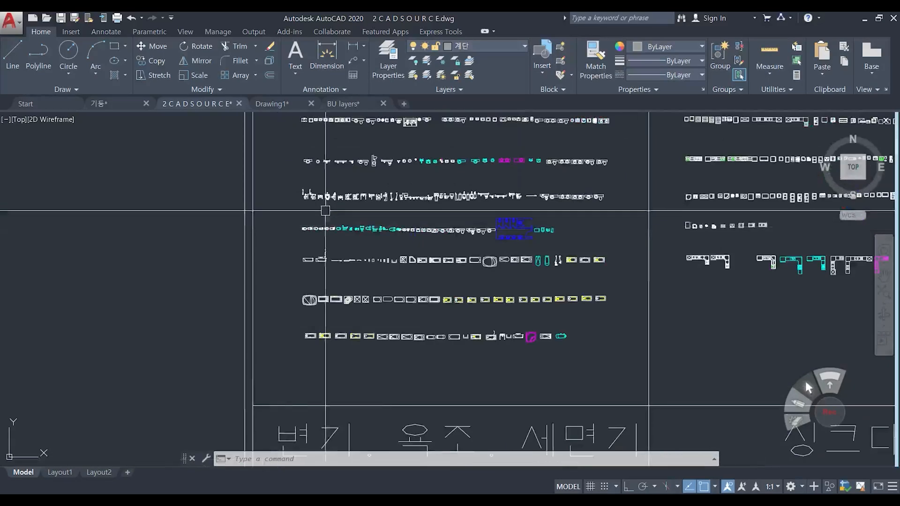
scroll(475, 275, up, 4)
scroll(474, 276, down, 4)
middle_drag(475, 276, 635, 262)
scroll(424, 275, up, 2)
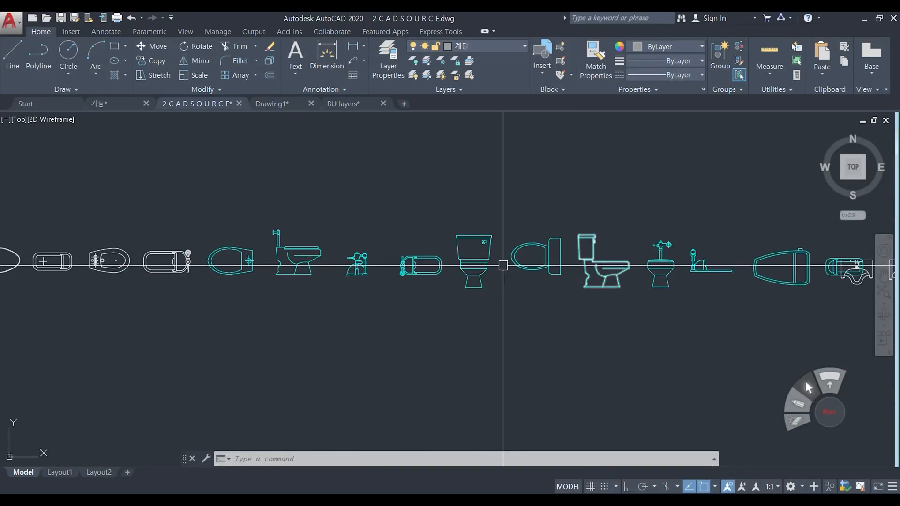
scroll(334, 270, down, 3)
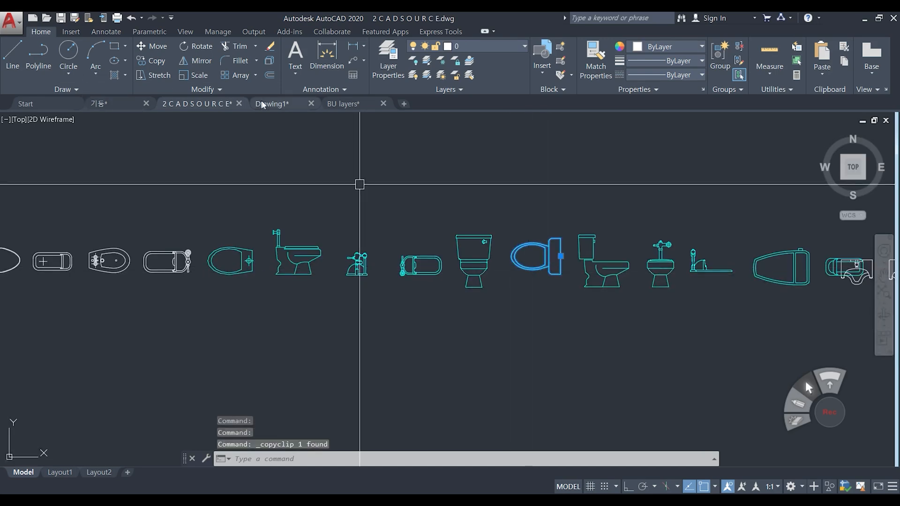
Paste the copied toilet into bathroom 5 of Drawing1, with its tank against the wall shared with the kitchen, and select it.
click(283, 109)
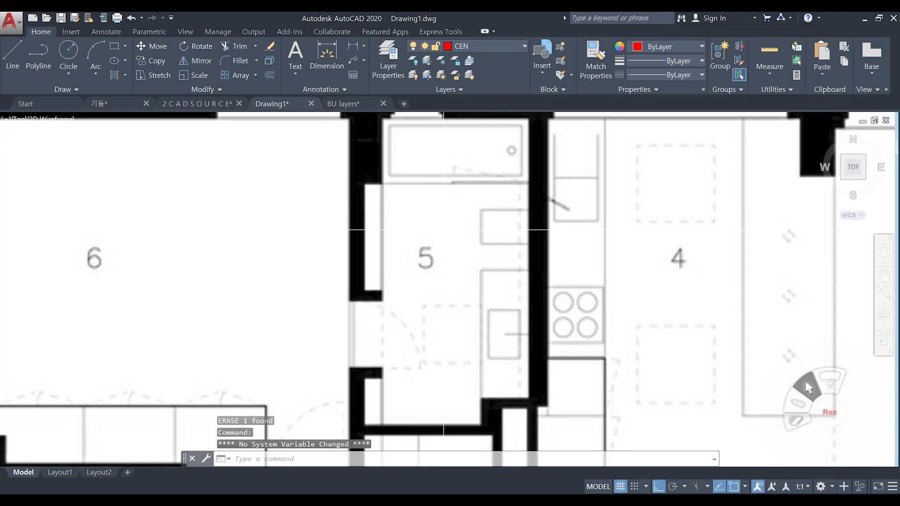
key(ctrl+v)
scroll(490, 239, up, 3)
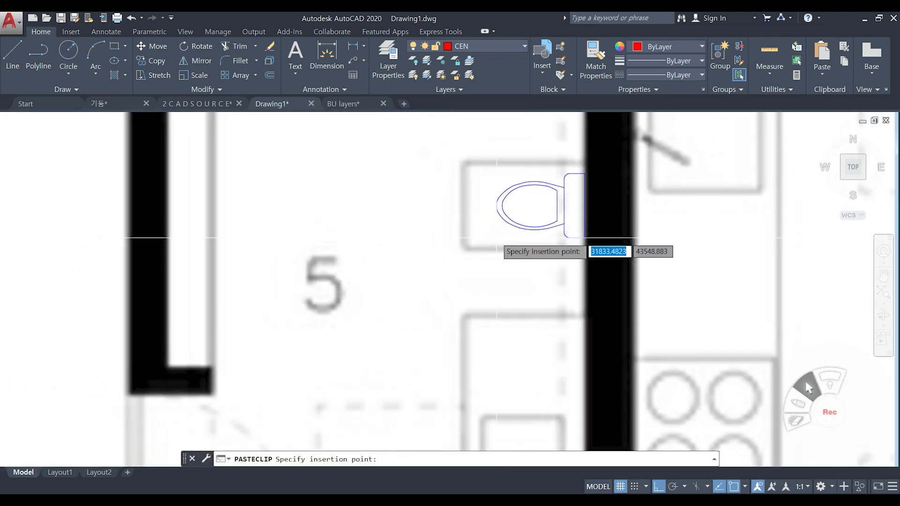
key(Escape)
click(574, 237)
middle_drag(566, 209, 510, 240)
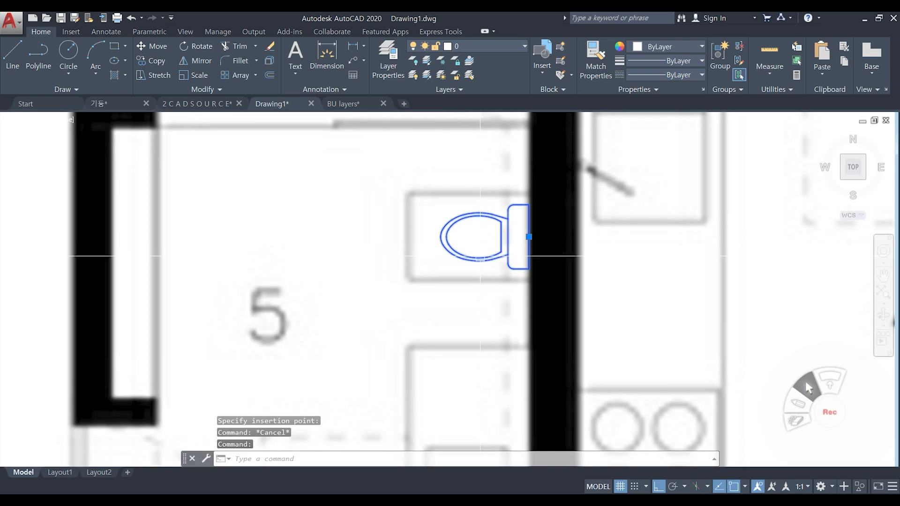
Scale the floor plan image by reference from the tank's back midpoint, matching bathroom 5's toilet outline to the placed toilet's length.
key(Escape)
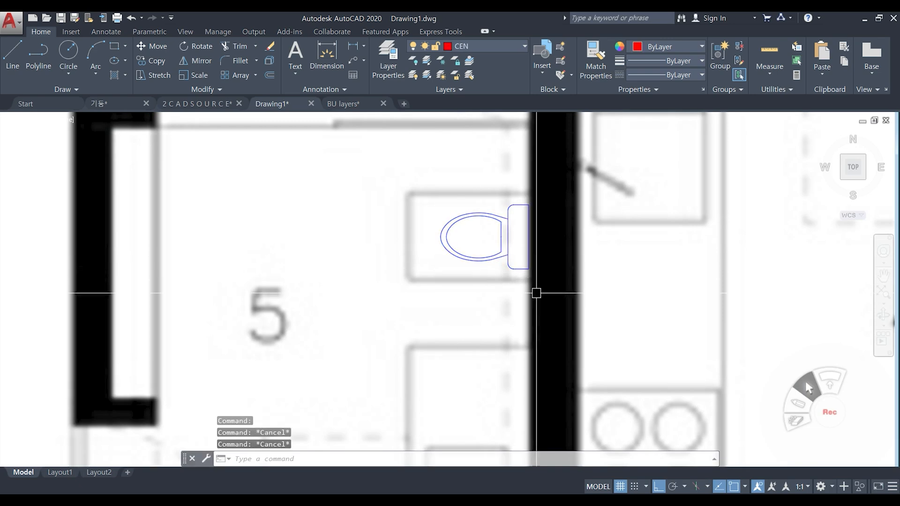
scroll(402, 263, down, 7)
click(417, 190)
click(385, 214)
scroll(408, 247, up, 6)
middle_drag(420, 289, 407, 259)
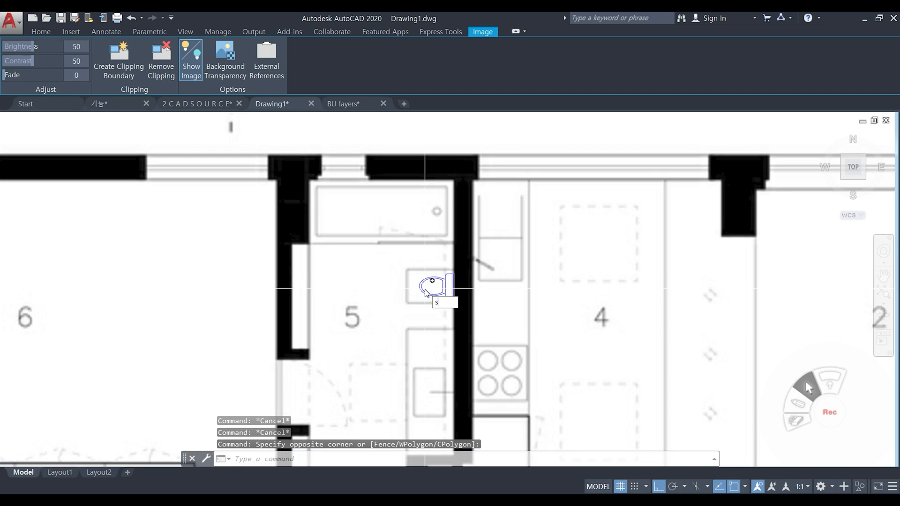
text(c)
key(Return)
scroll(460, 290, up, 2)
click(453, 286)
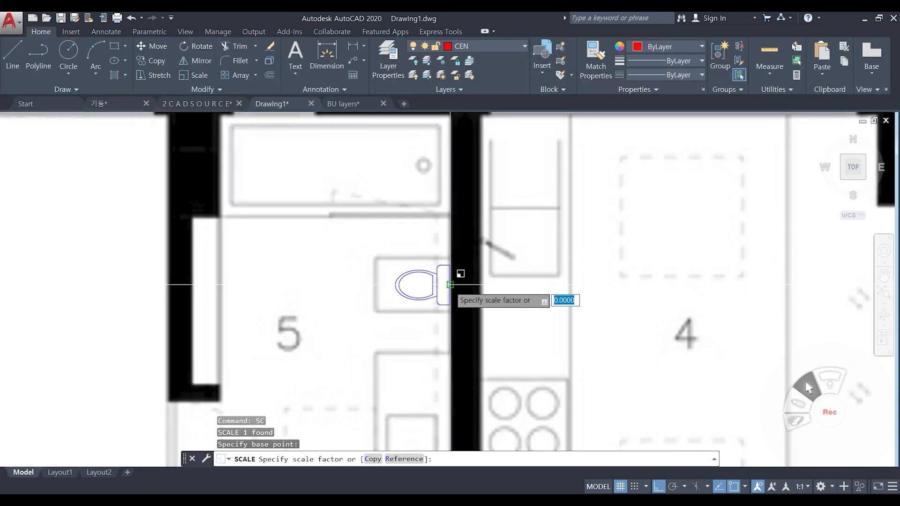
text(r)
key(Return)
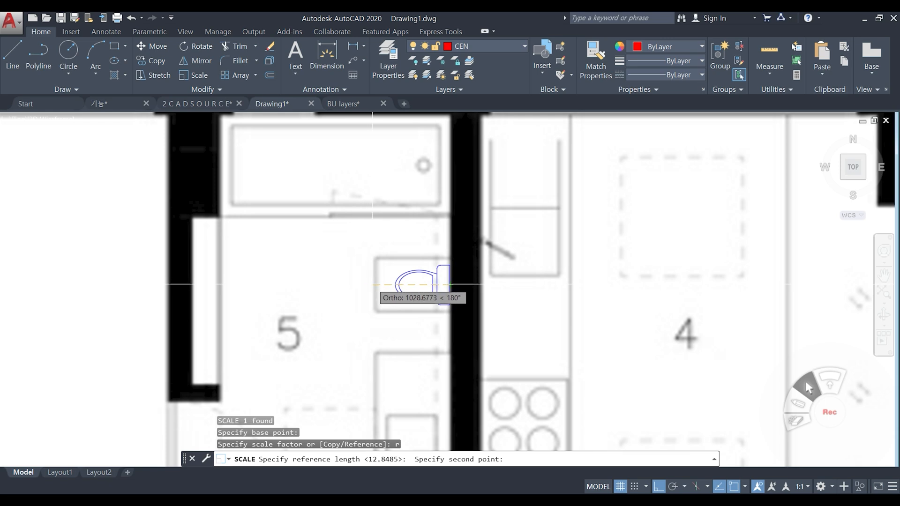
scroll(373, 285, up, 4)
click(373, 297)
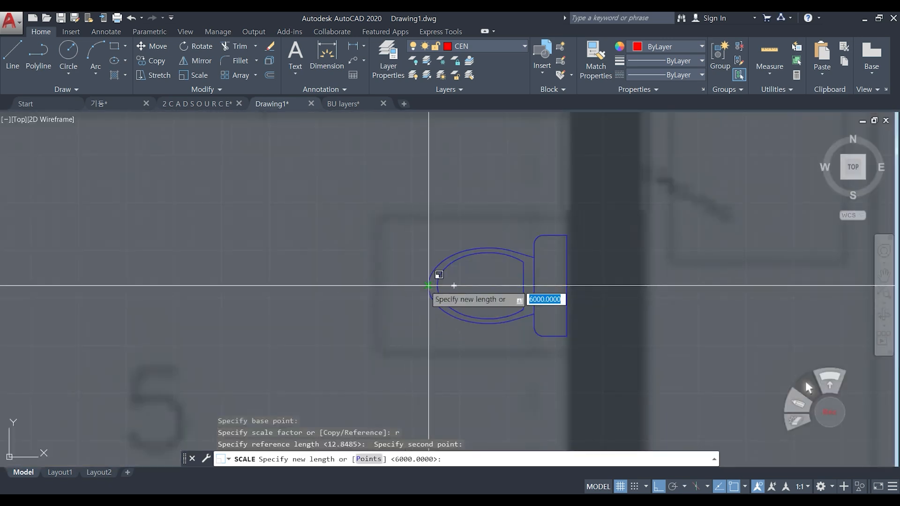
click(428, 298)
key(Escape)
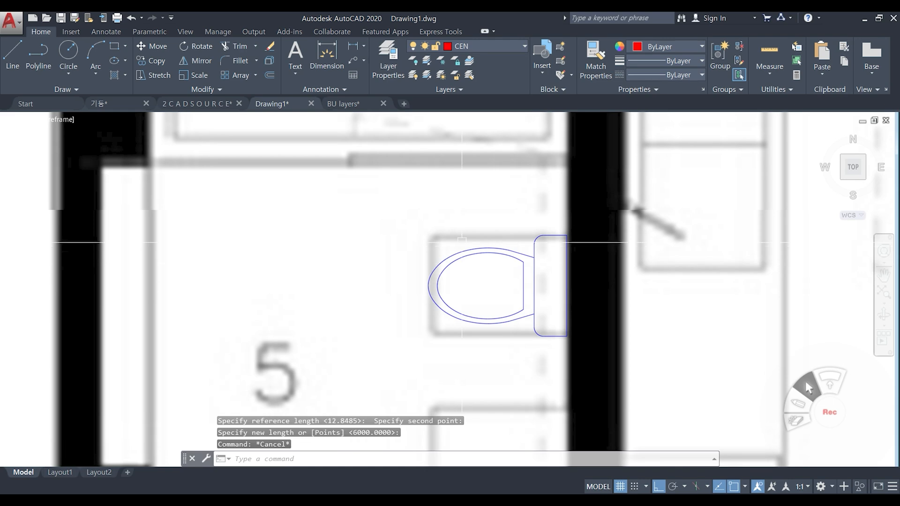
Examine the rescaled floor plan, including its rooms, legend and scale bar, finishing at bathroom 5.
scroll(462, 259, down, 12)
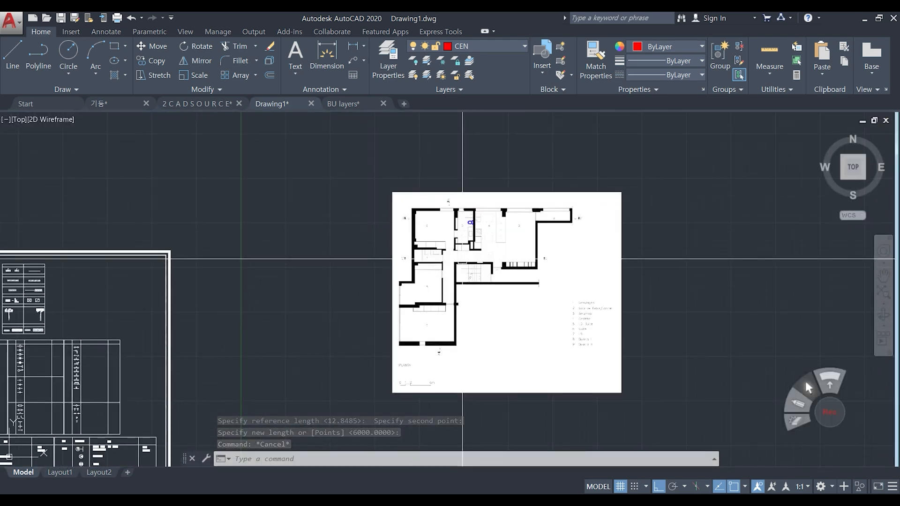
scroll(467, 225, up, 6)
key(Escape)
key(Escape)
scroll(451, 256, down, 8)
scroll(440, 339, up, 2)
scroll(440, 340, up, 2)
middle_drag(477, 166, 470, 229)
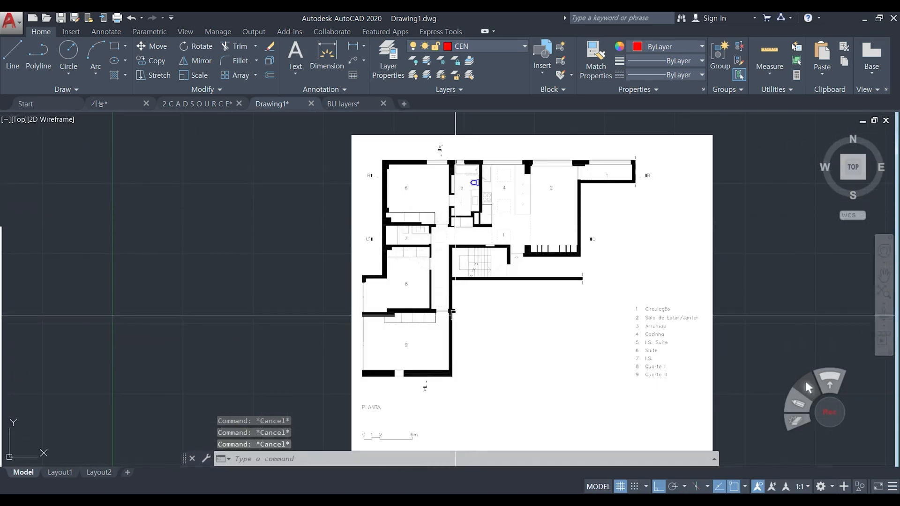
middle_drag(455, 315, 464, 243)
scroll(389, 360, up, 4)
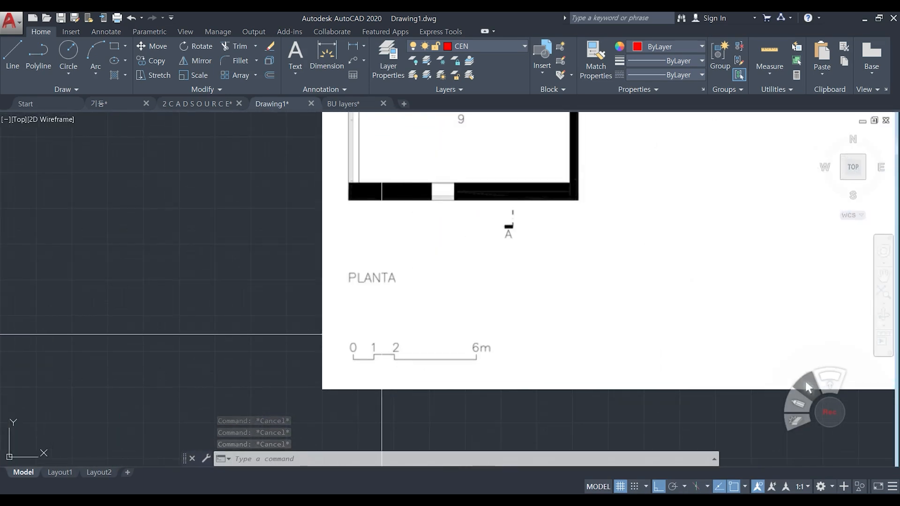
scroll(412, 338, down, 2)
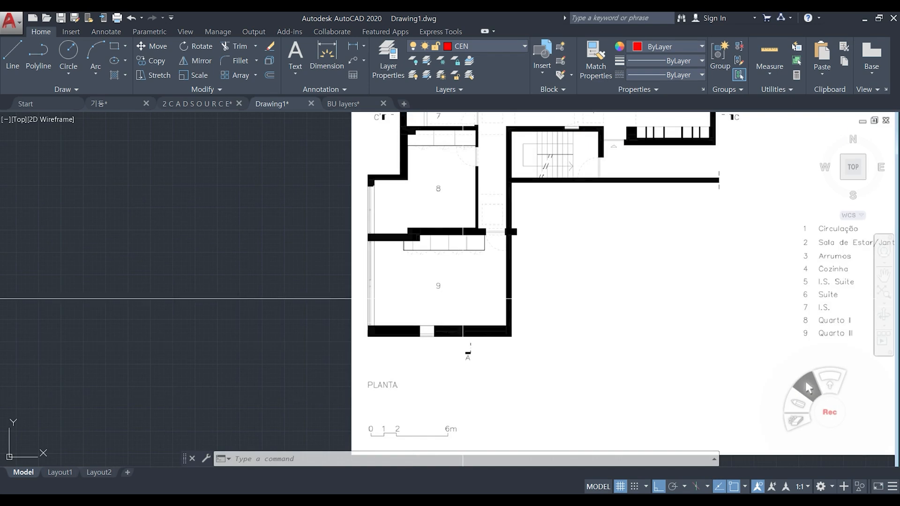
scroll(516, 200, up, 5)
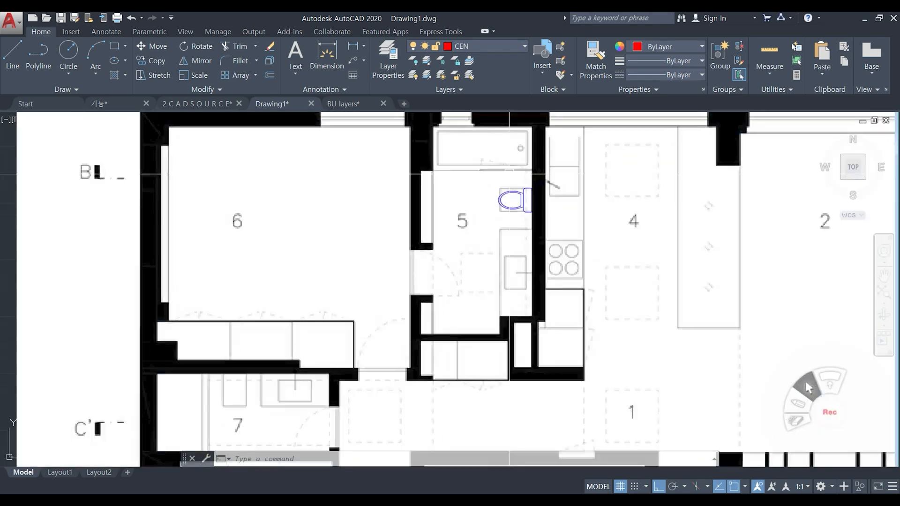
Erase the toilet block from bathroom 5.
middle_drag(524, 202, 520, 237)
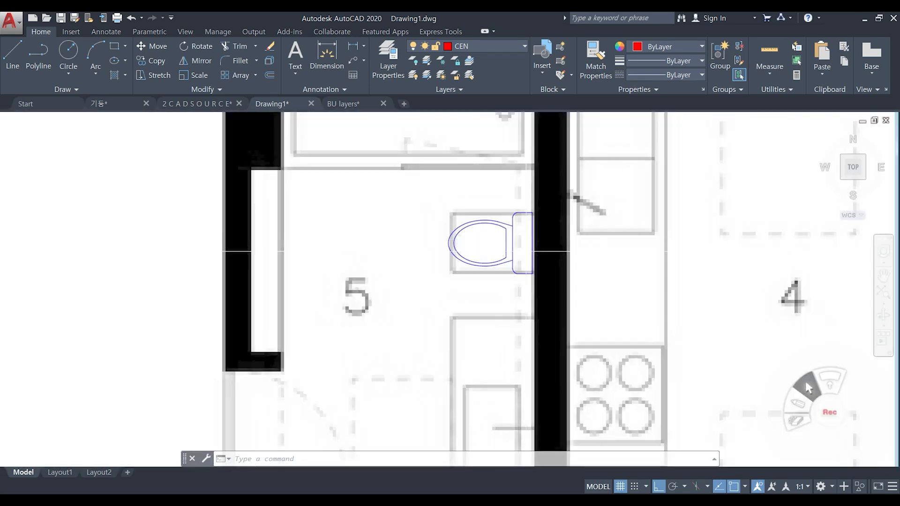
click(495, 227)
key(Return)
scroll(497, 247, down, 4)
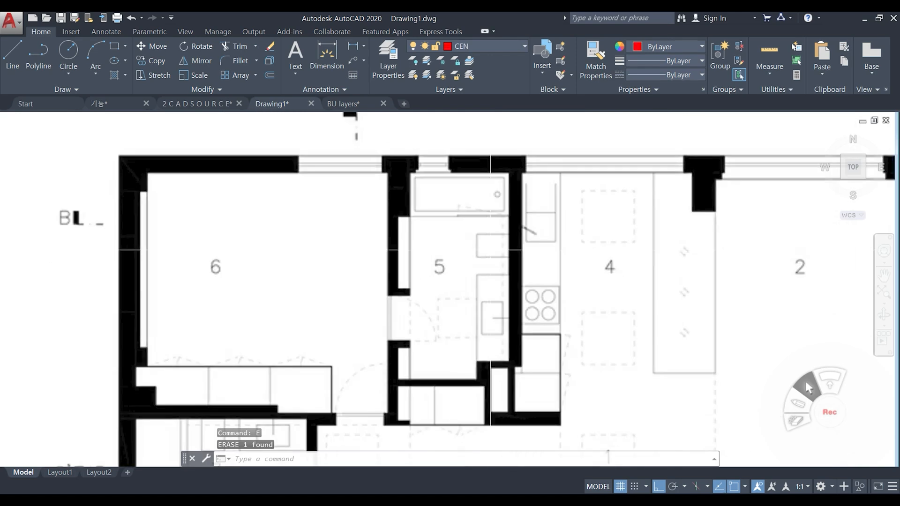
Set the floor plan image's fade to 82 and deselect the image.
scroll(408, 217, down, 6)
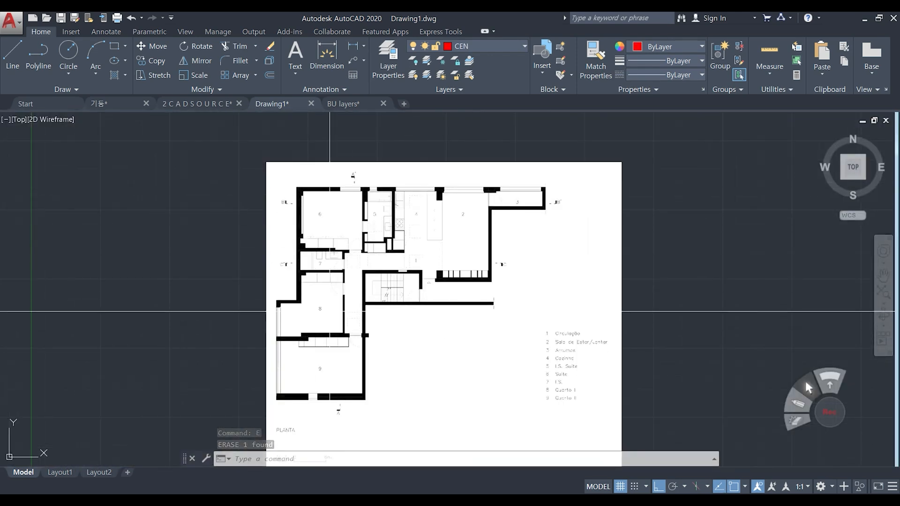
scroll(329, 311, up, 2)
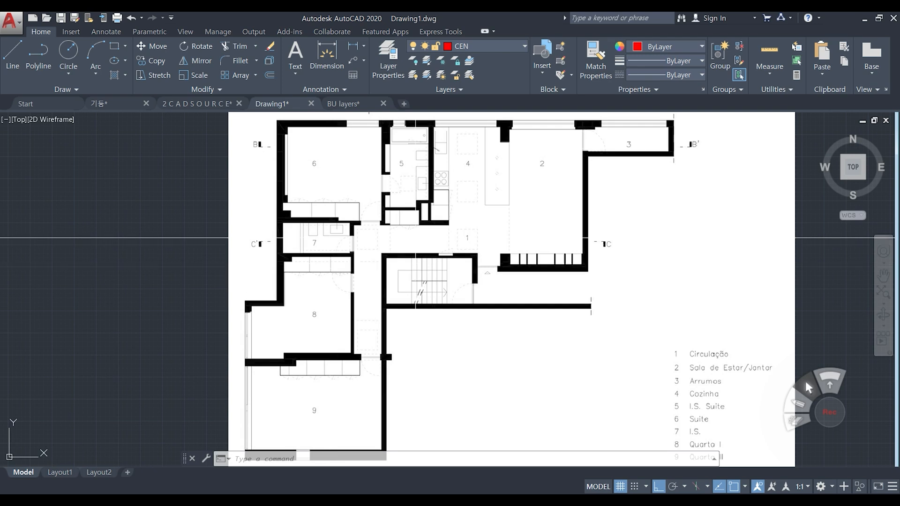
scroll(464, 268, down, 4)
middle_drag(466, 272, 471, 275)
key(Escape)
key(Escape)
click(452, 201)
double_click(452, 202)
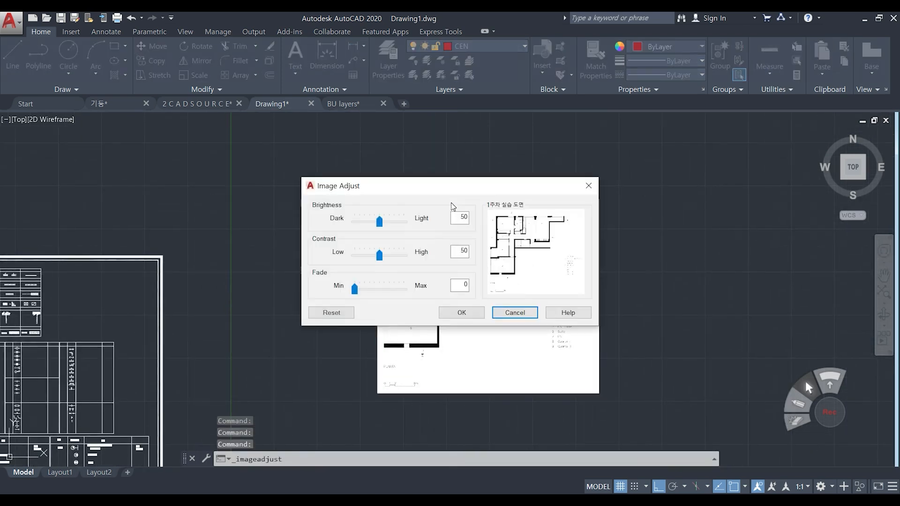
drag(355, 292, 396, 293)
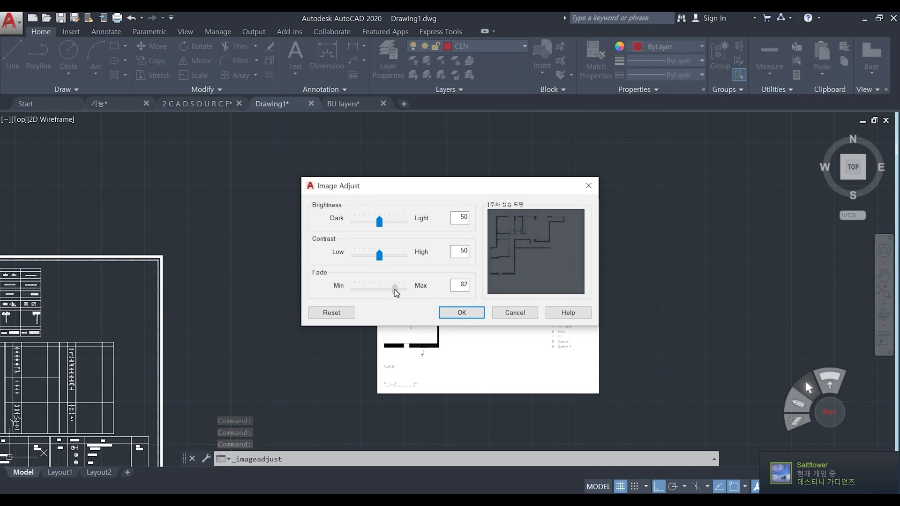
click(461, 313)
key(Escape)
key(Escape)
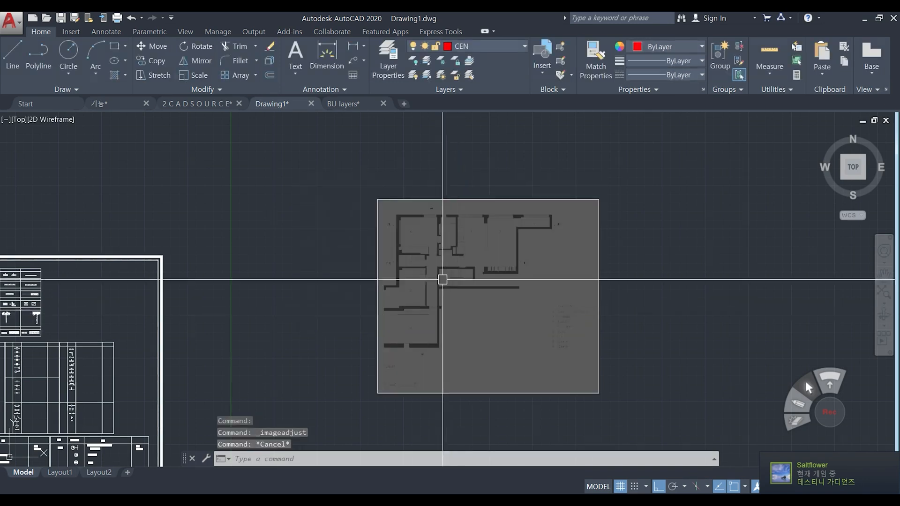
Make CON the current layer.
scroll(440, 263, up, 5)
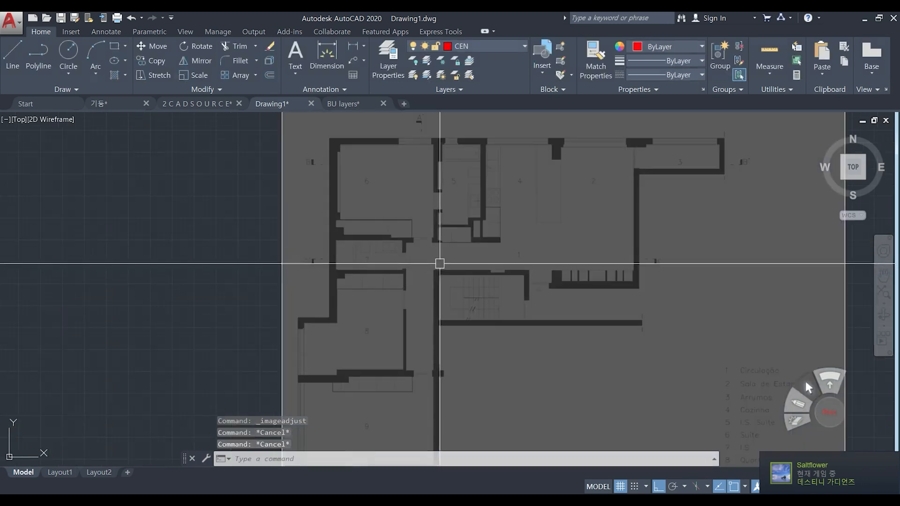
click(480, 44)
click(469, 102)
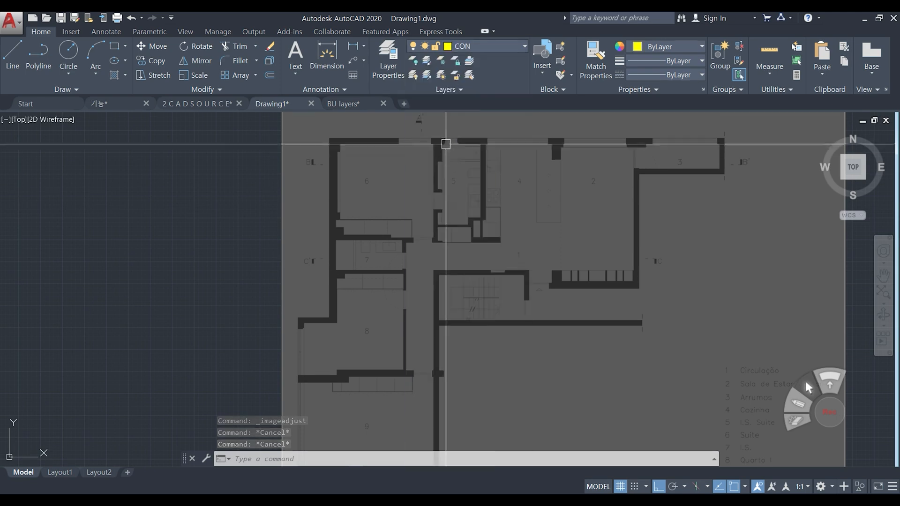
key(Escape)
Place a horizontal construction line along the outer face of room 9's lower wall.
middle_drag(392, 328, 391, 269)
scroll(308, 394, up, 4)
middle_drag(306, 394, 305, 366)
text(xl)
key(Return)
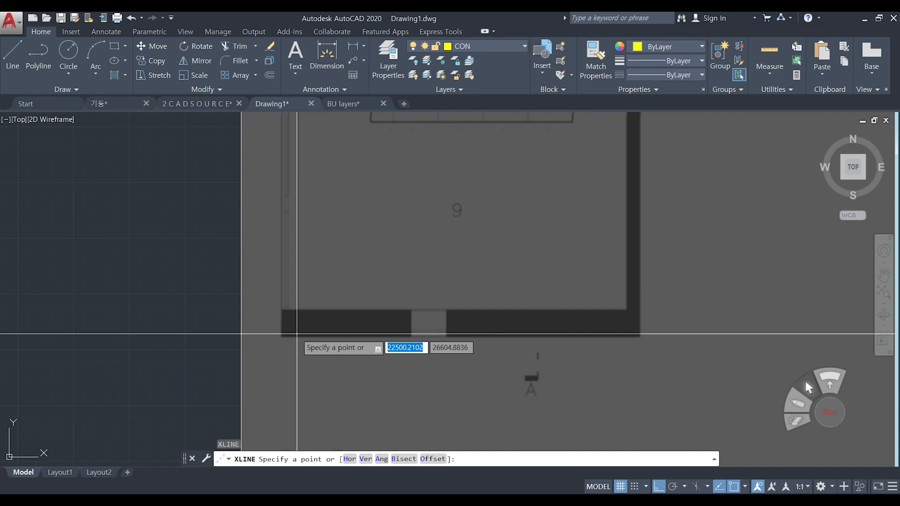
text(h)
key(Return)
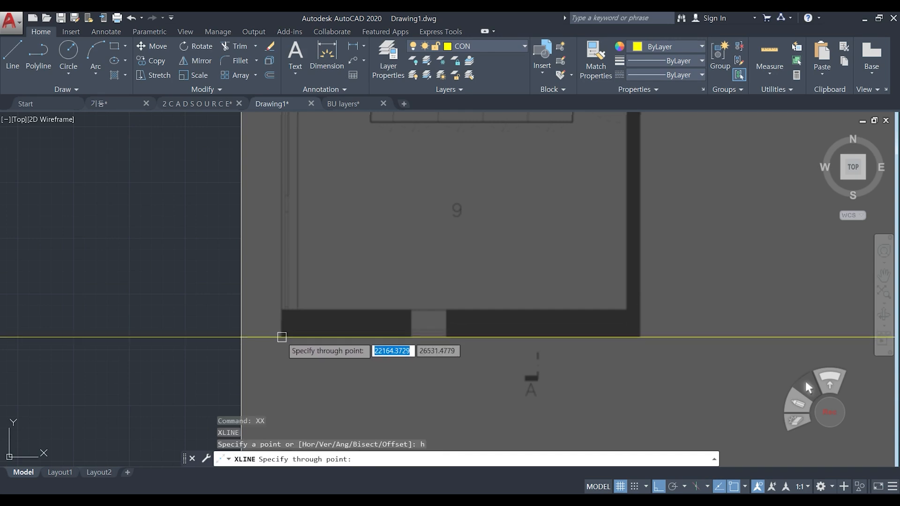
click(282, 338)
key(Escape)
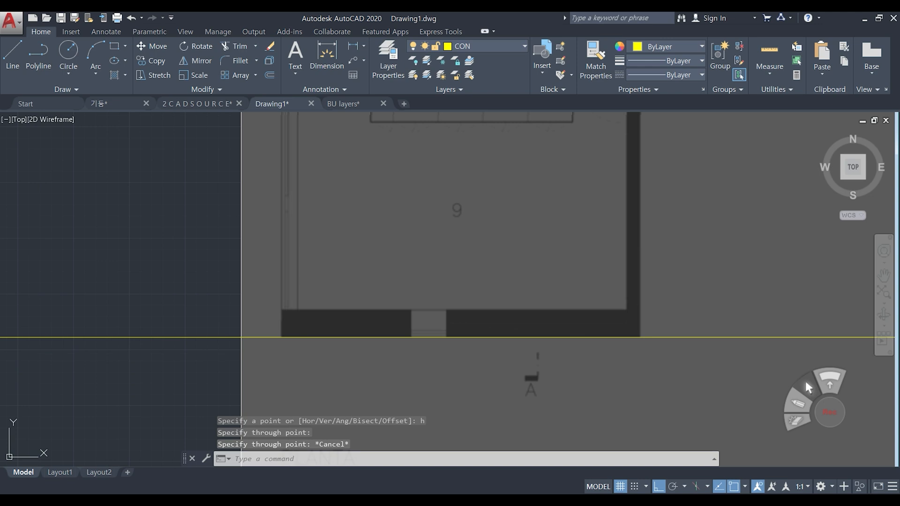
Place a vertical construction line through the outer left end of room 9's lower wall.
text(xx)
key(Return)
text(v)
key(Return)
click(281, 354)
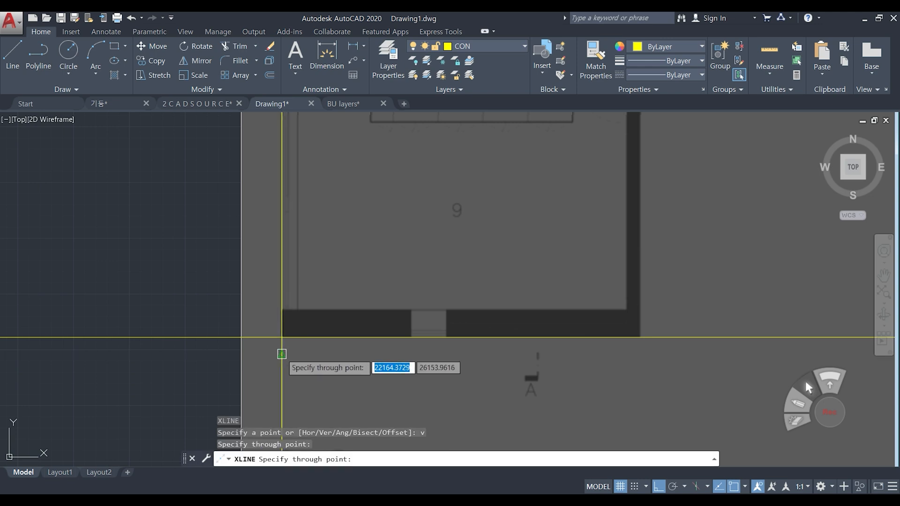
key(Escape)
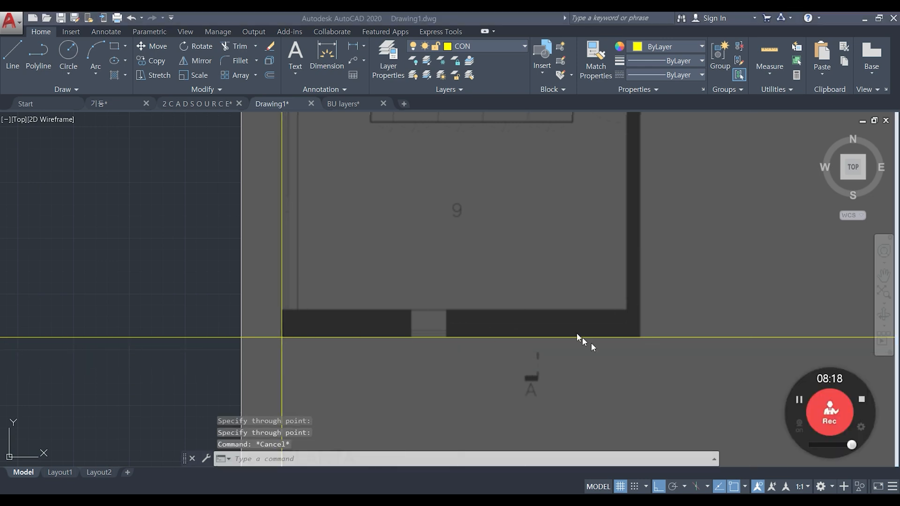
Examine the two construction lines against the faded floor plan and look over its rooms.
scroll(489, 332, down, 8)
middle_drag(488, 332, 434, 323)
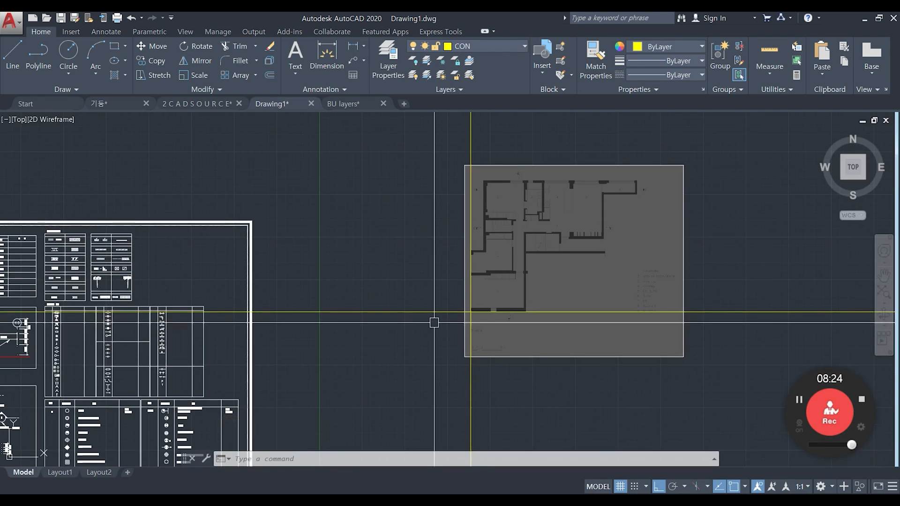
middle_drag(467, 302, 459, 284)
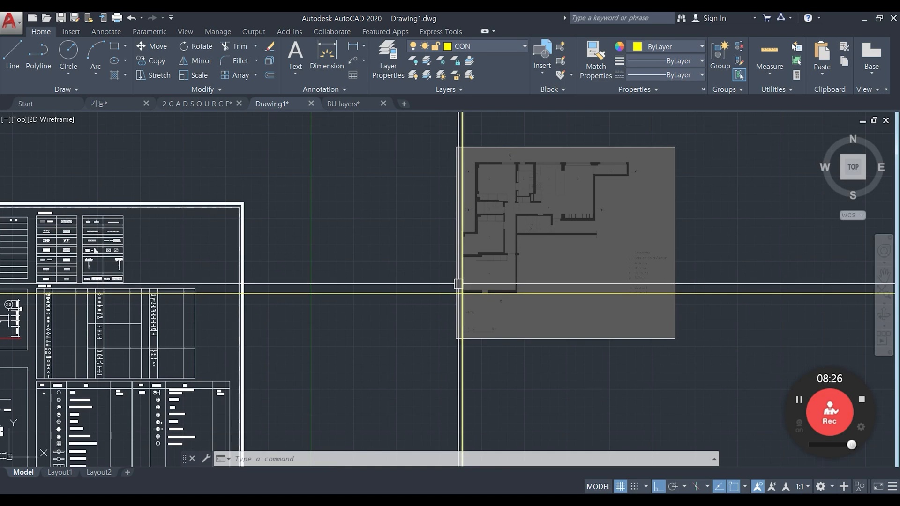
scroll(494, 253, up, 4)
mouse_move(495, 253)
middle_down()
mouse_move(476, 279)
mouse_move(425, 318)
mouse_move(441, 323)
middle_up()
scroll(425, 317, down, 2)
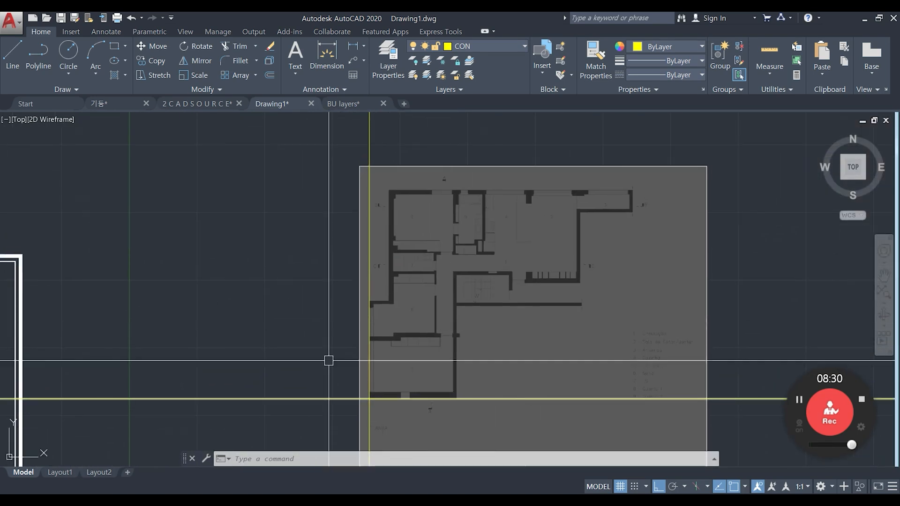
scroll(498, 213, up, 2)
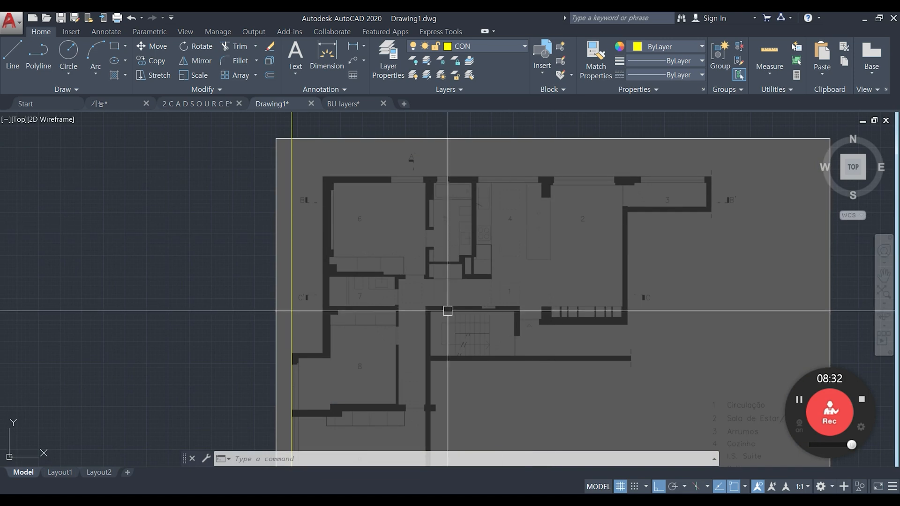
scroll(487, 214, up, 2)
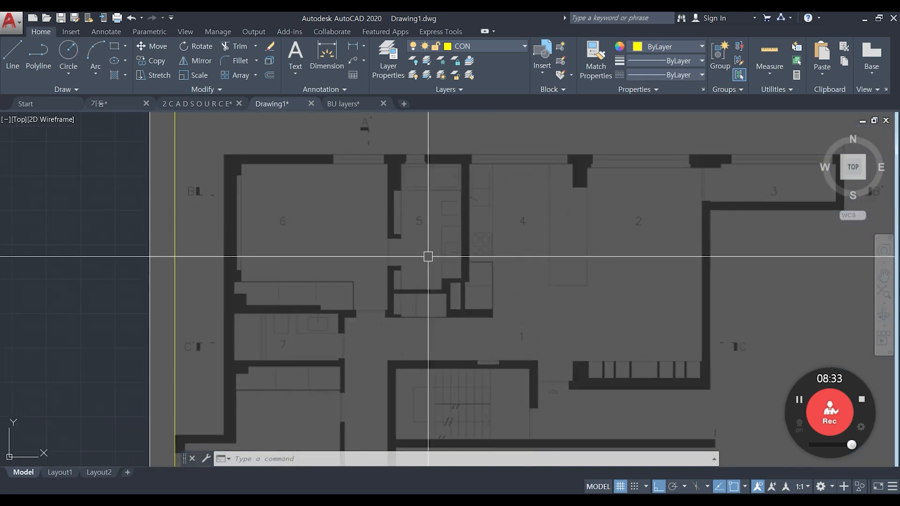
scroll(482, 271, down, 10)
scroll(475, 263, up, 3)
Send the floor plan image to the back of the draw order.
click(474, 278)
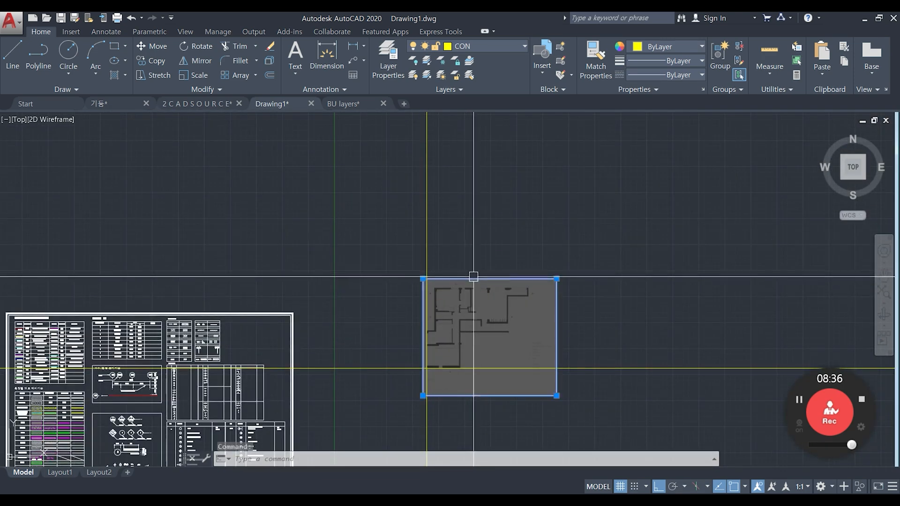
text(dr)
key(space)
key(space)
key(Escape)
key(Escape)
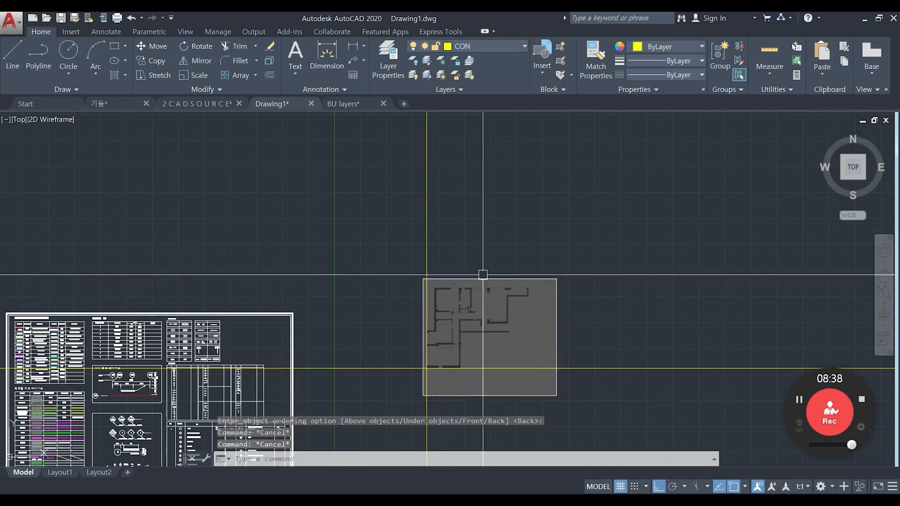
click(483, 277)
text(dr)
key(space)
click(427, 297)
key(Escape)
key(Escape)
click(516, 255)
click(425, 338)
key(Escape)
click(417, 267)
click(584, 422)
key(Escape)
middle_drag(511, 368, 500, 341)
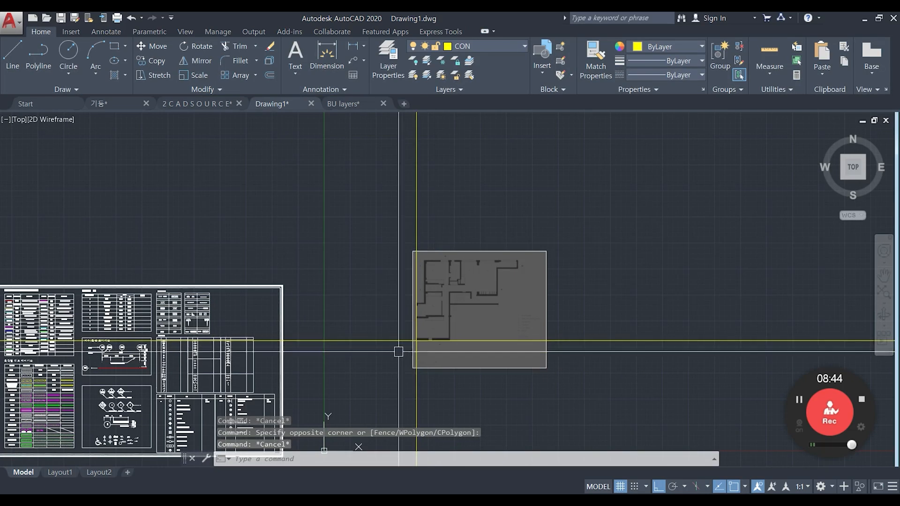
scroll(399, 352, up, 3)
scroll(414, 343, down, 2)
scroll(408, 341, up, 1)
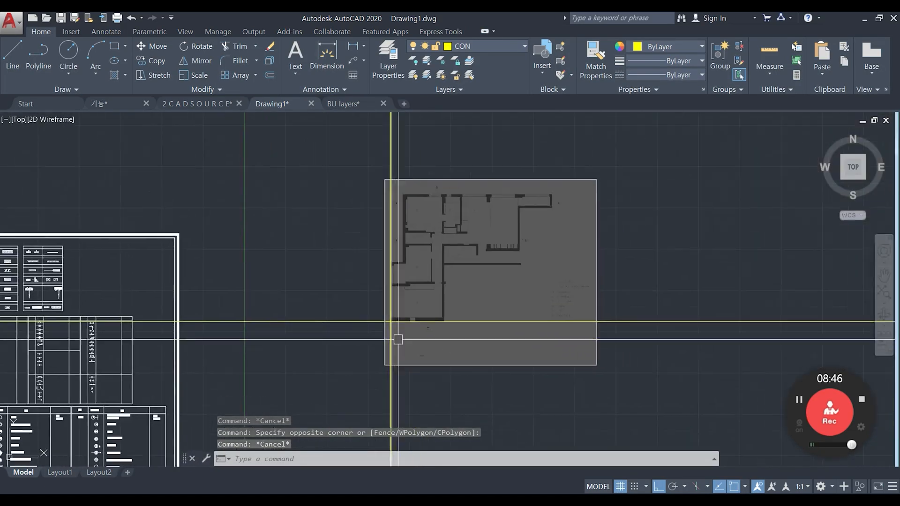
scroll(402, 311, up, 5)
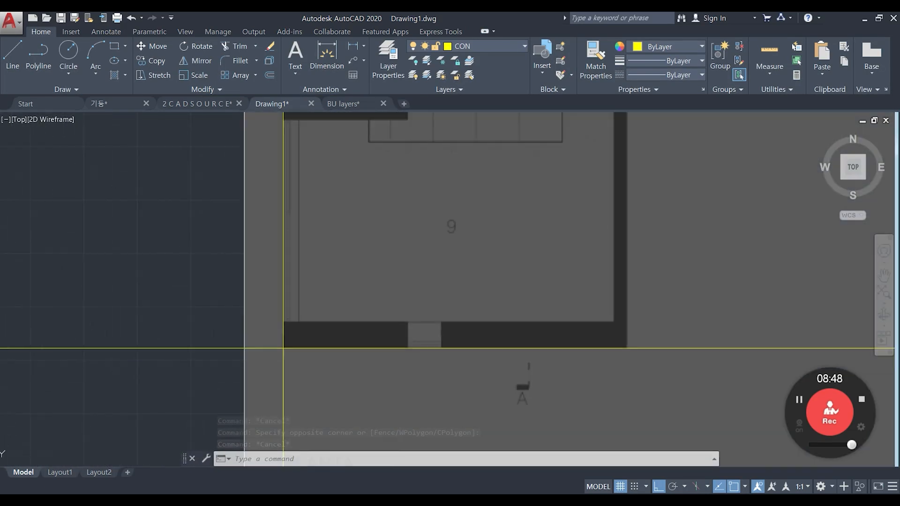
Offset the horizontal construction line at room 9's lower wall upward by 300 twice, up to the wall's inner face.
key(Return)
key(Return)
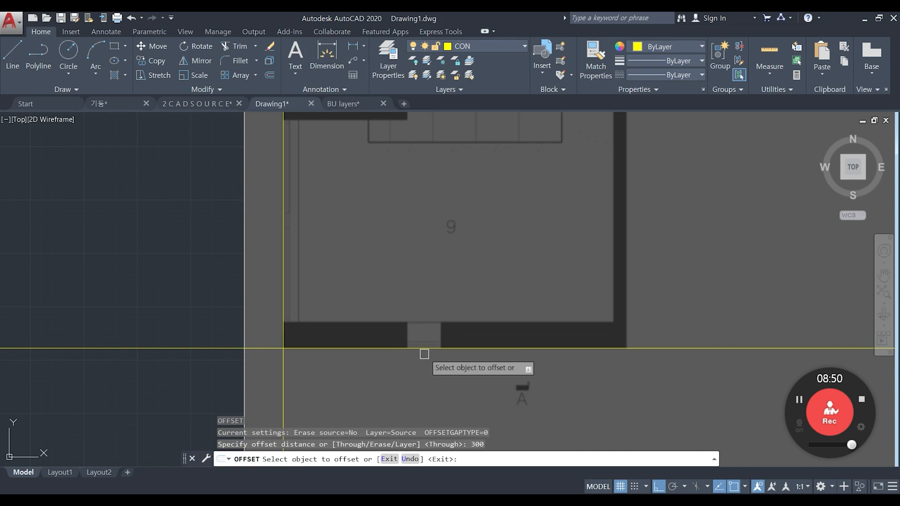
click(414, 347)
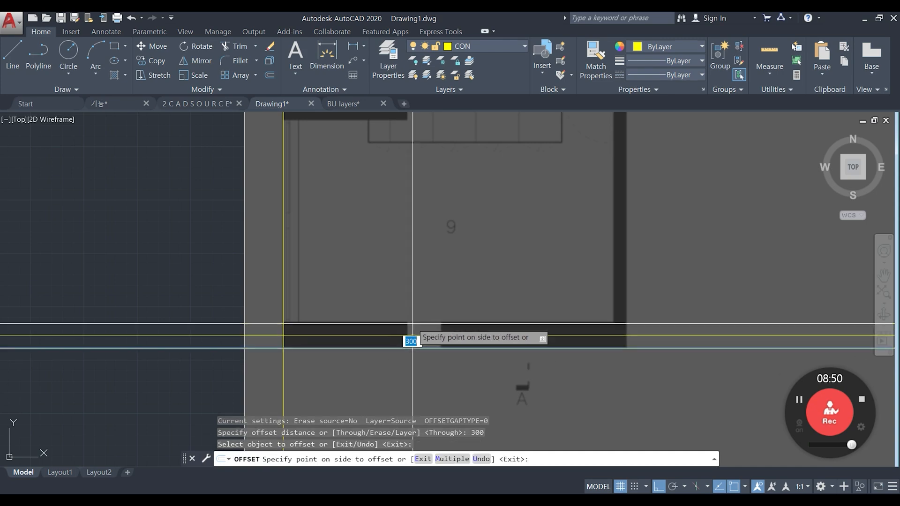
click(413, 294)
click(351, 335)
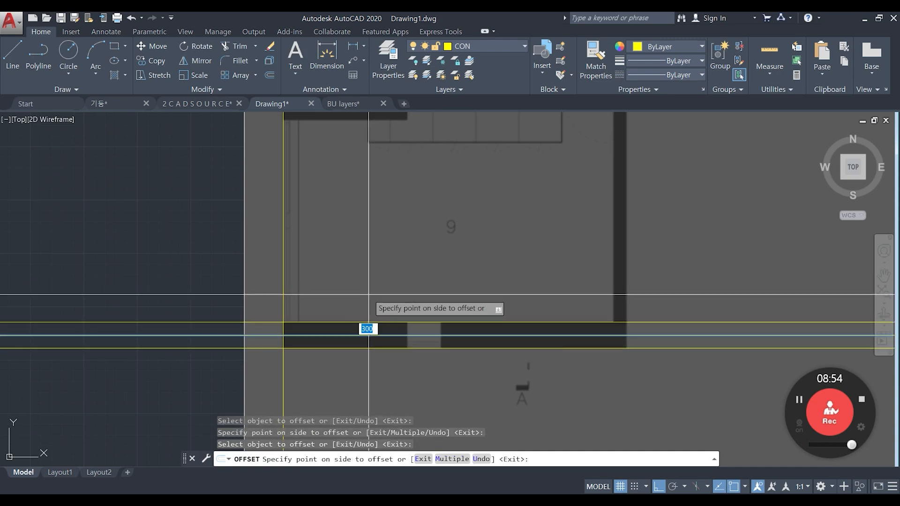
click(436, 317)
key(Escape)
key(Escape)
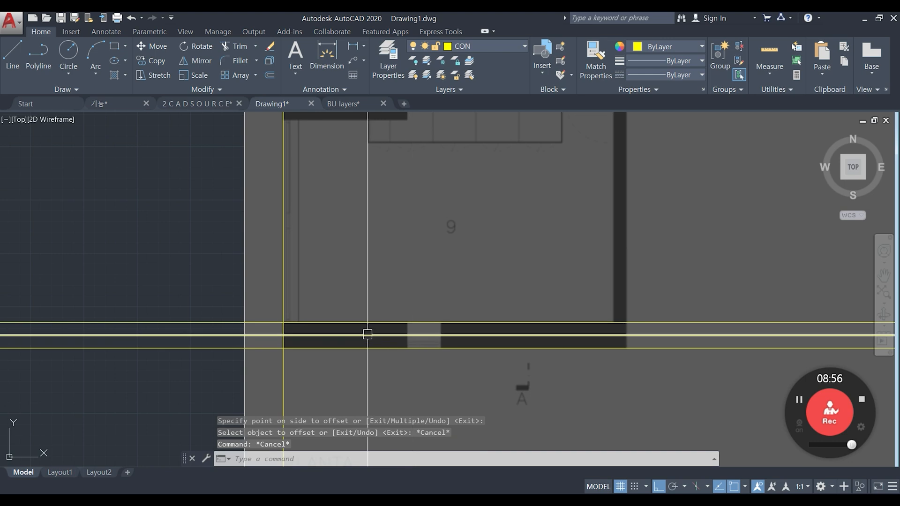
Draw a circle of radius 8000 centred on the outer lower-left corner of room 9.
scroll(364, 370, down, 2)
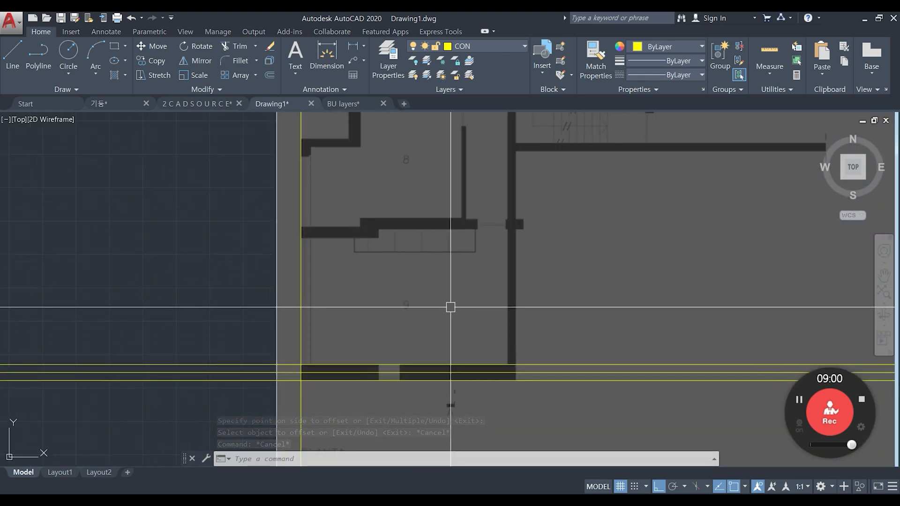
text(c)
key(Return)
click(302, 380)
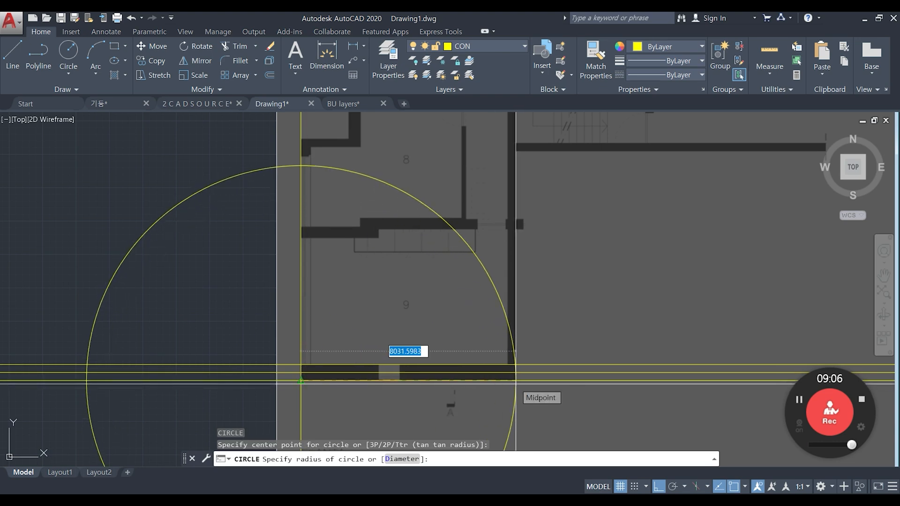
key(Return)
key(Escape)
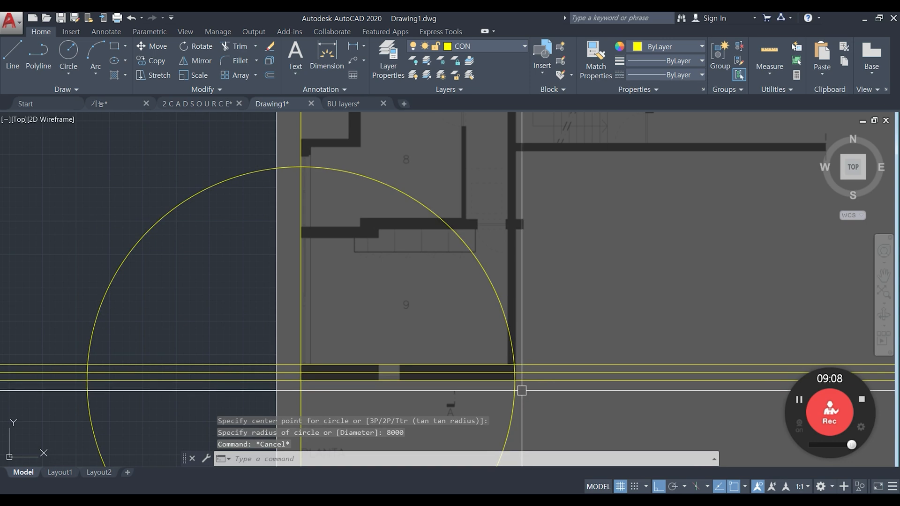
Place a vertical construction line through the circle's right quadrant on the lower wall line and erase the circle.
text(xx)
key(Return)
text(v)
key(Return)
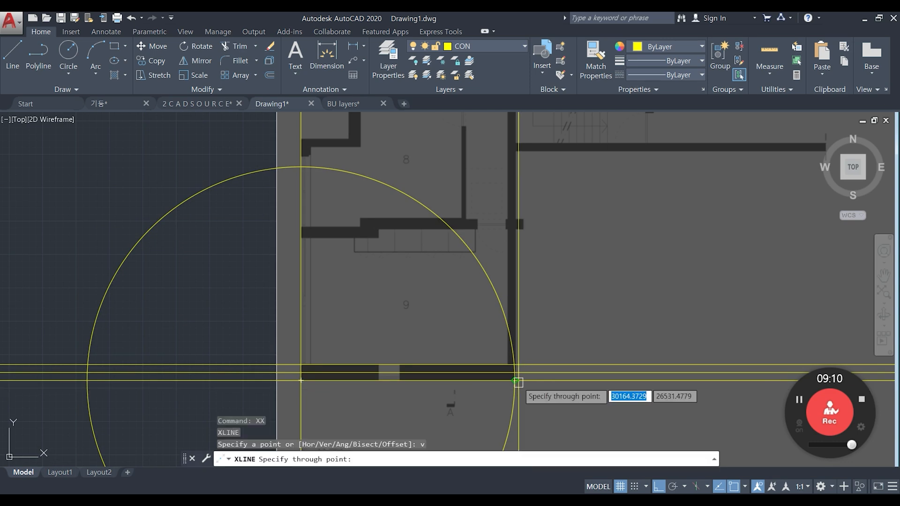
click(516, 392)
key(Escape)
text(e)
key(Return)
middle_drag(491, 326, 452, 377)
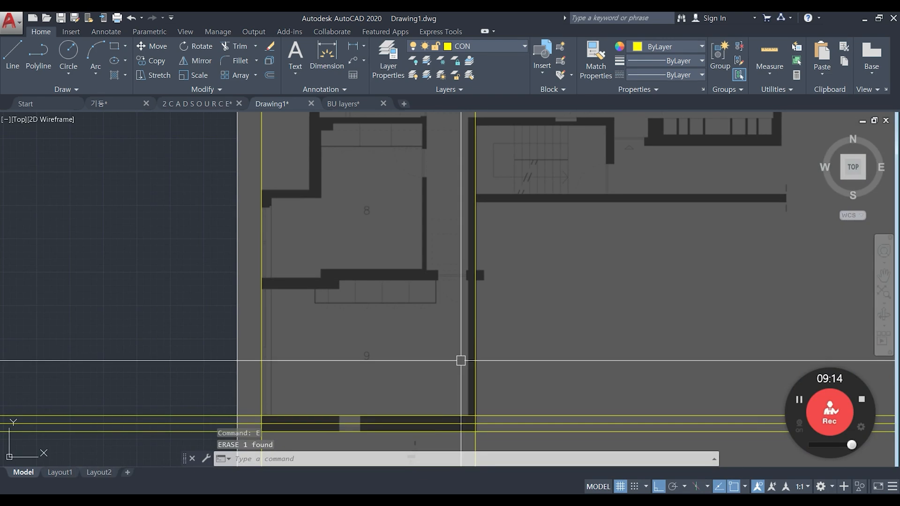
Draw a circle of radius 8600 centred on the outer lower-right corner of room 9.
text(c)
key(Return)
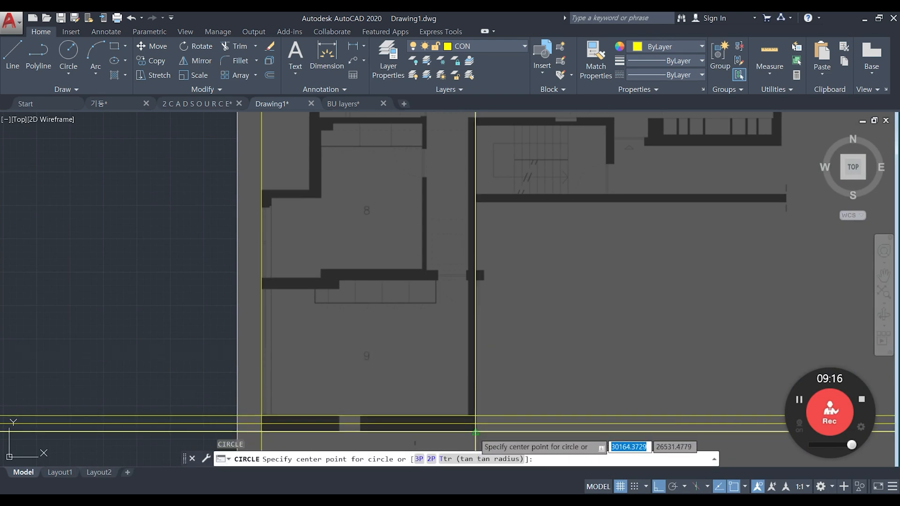
click(475, 431)
scroll(475, 422, down, 2)
scroll(464, 302, up, 2)
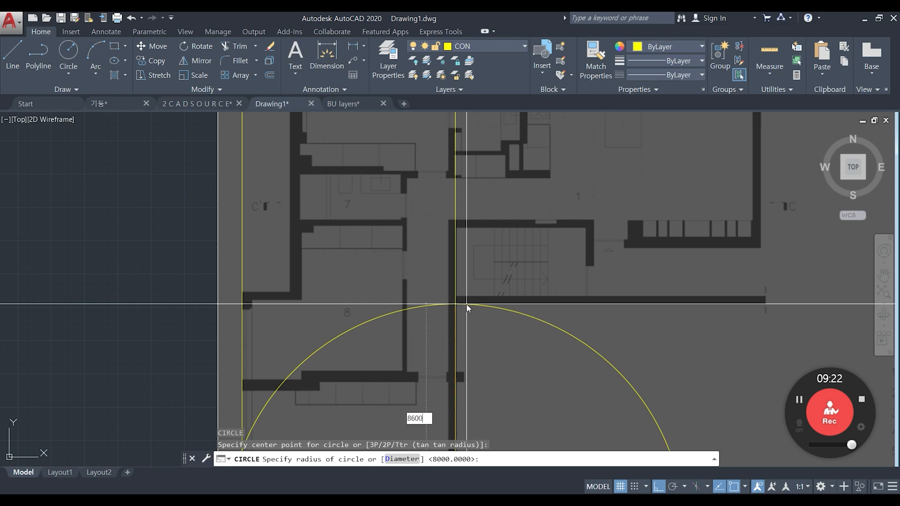
key(Return)
key(Escape)
Place a horizontal construction line through the top quadrant of the 8600 circle and erase the circle.
text(xx)
key(Return)
text(v)
key(Return)
key(Escape)
key(Return)
text(h)
key(Return)
click(454, 304)
key(Escape)
click(545, 324)
text(e)
key(Return)
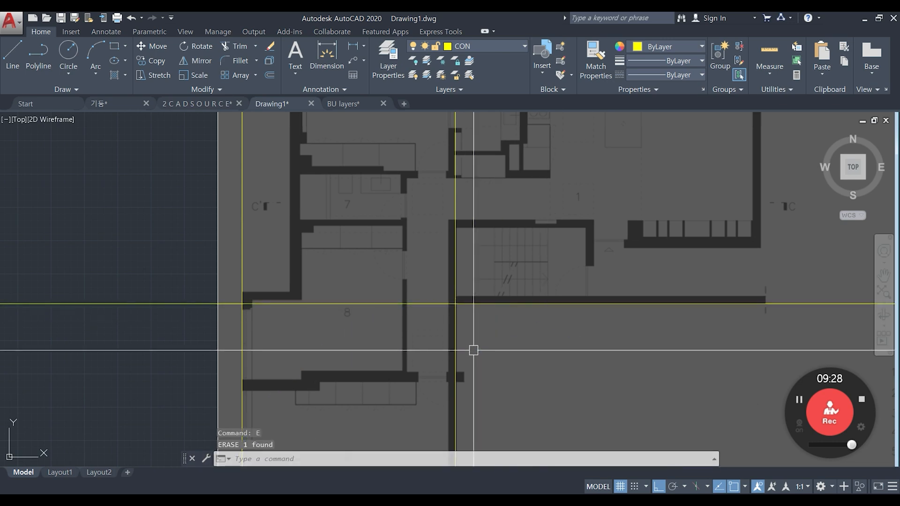
Erase the middle horizontal line in room 9's lower wall and trim the other two between the image's left edge and the left vertical line.
scroll(468, 328, down, 6)
scroll(474, 350, up, 4)
scroll(478, 370, up, 4)
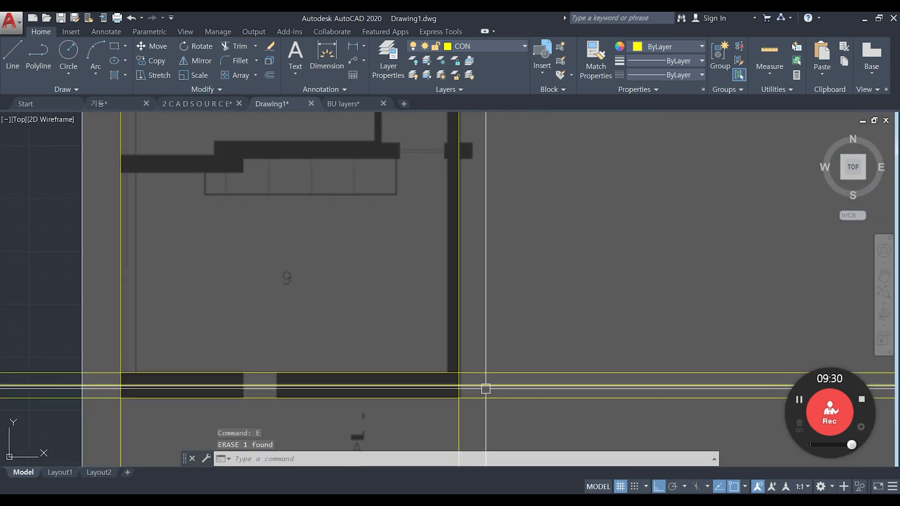
scroll(454, 362, down, 4)
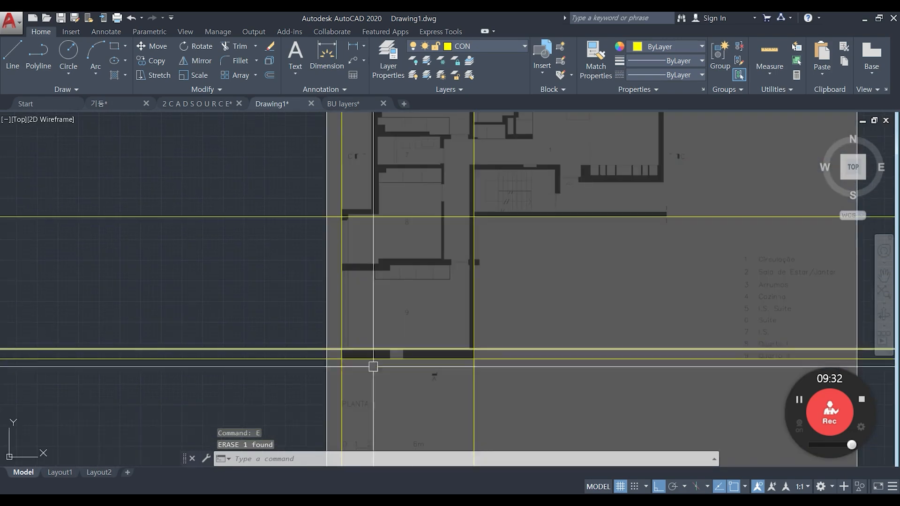
scroll(317, 367, up, 4)
scroll(310, 360, down, 4)
scroll(306, 357, up, 4)
text(tr)
key(Return)
key(Return)
click(311, 369)
click(307, 315)
key(Return)
key(Escape)
Erase the two trimmed line pieces outside the image's left edge, and undo the erasure.
click(270, 366)
click(236, 307)
text(e)
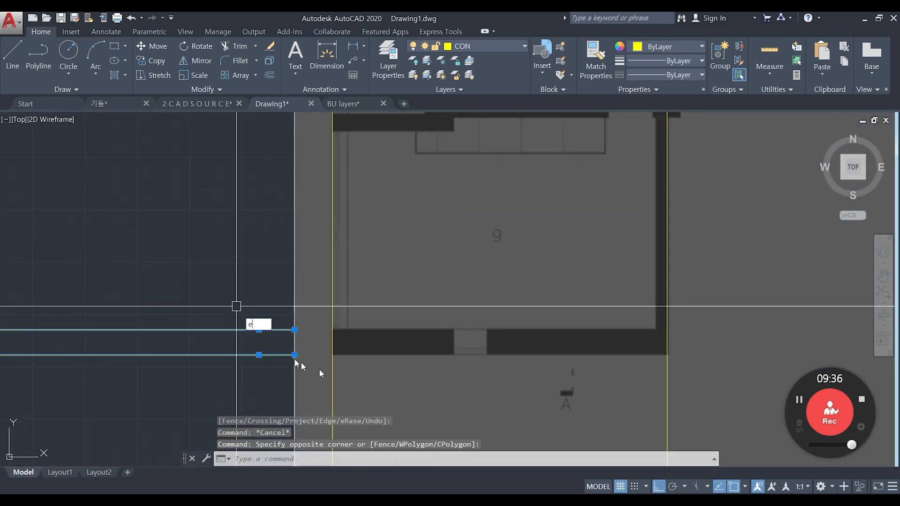
key(Return)
key(ctrl+z)
scroll(351, 364, down, 5)
key(Escape)
key(Escape)
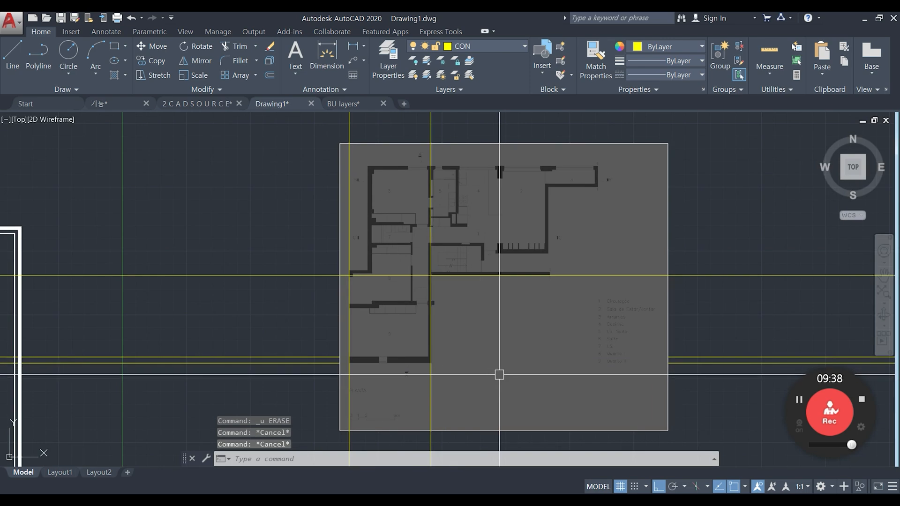
Erase the two leftover horizontal line pieces beyond the left edge of the floor plan image.
click(322, 375)
click(296, 333)
text(e)
key(Return)
Send the floor plan image behind the construction lines using the Back draw order option.
middle_drag(599, 427, 541, 388)
click(540, 393)
text(dr)
key(Return)
key(Return)
key(Escape)
key(Escape)
click(655, 347)
click(644, 299)
text(dr)
key(Escape)
key(Escape)
Bring the two lower horizontal construction lines to the front of the draw order.
click(672, 345)
click(645, 307)
text(dr)
key(Return)
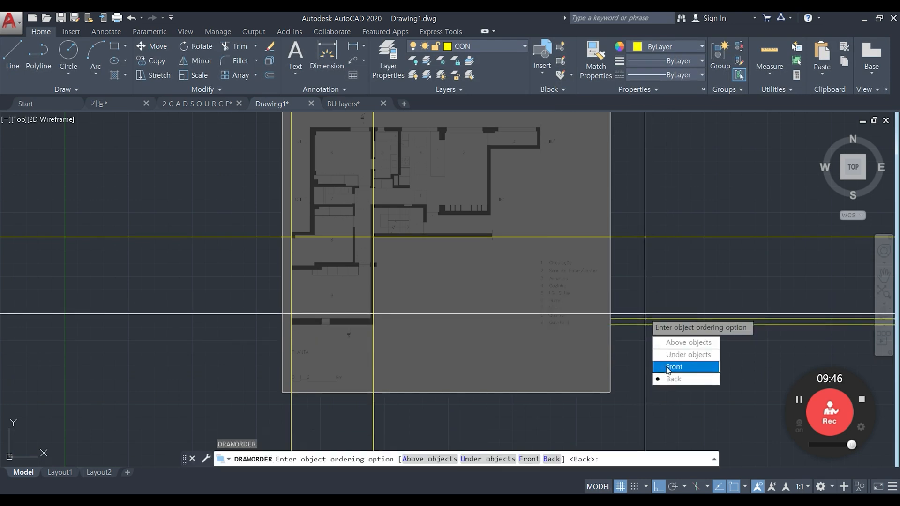
key(Escape)
key(Escape)
scroll(562, 291, down, 6)
click(393, 228)
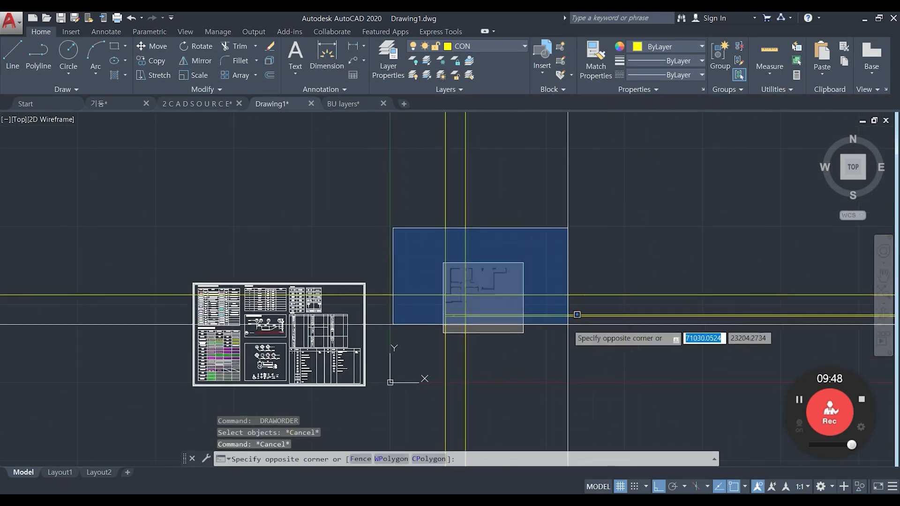
click(565, 323)
scroll(554, 318, up, 2)
click(565, 332)
click(554, 305)
key(Escape)
key(Escape)
Select all the construction lines without the floor plan image and bring them to the front of the draw order.
click(571, 364)
click(368, 195)
click(479, 238)
click(477, 251)
click(522, 249)
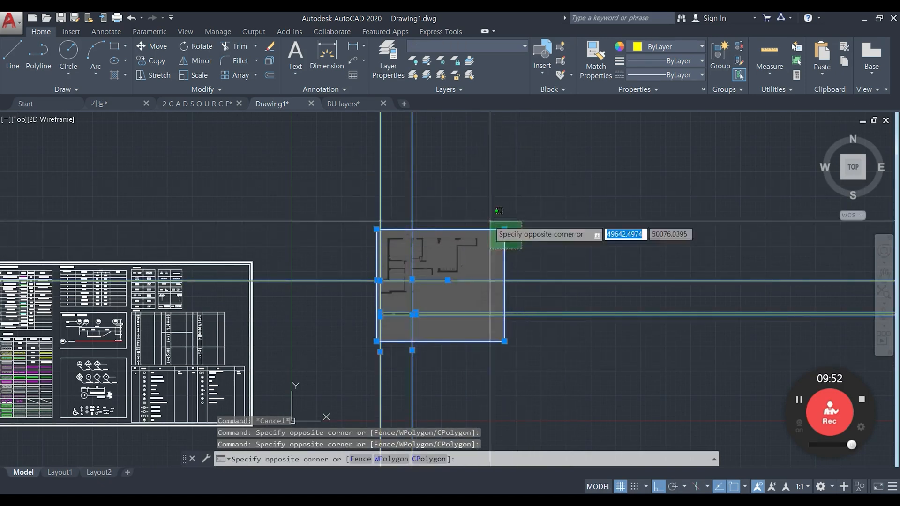
shift+click(499, 240)
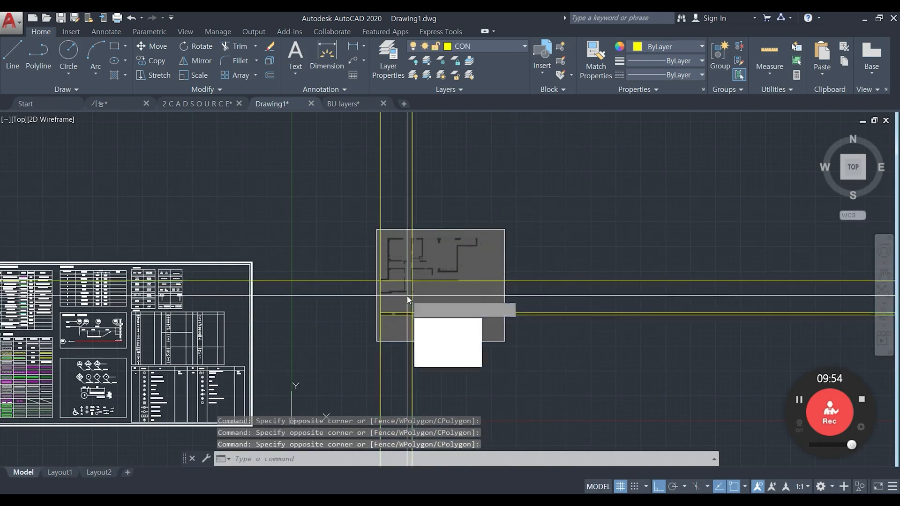
key(Return)
click(430, 348)
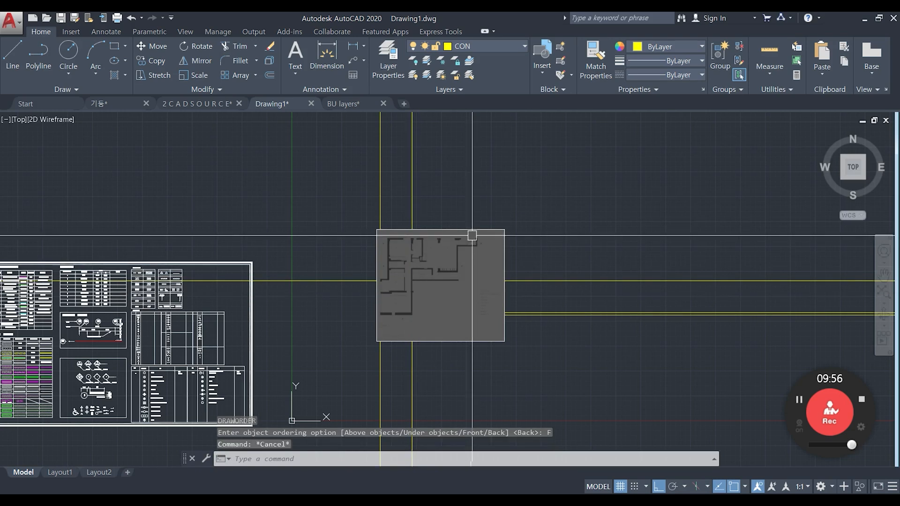
Send only the floor plan image to the back of the draw order.
click(470, 235)
text(dr)
key(Return)
key(Escape)
key(Escape)
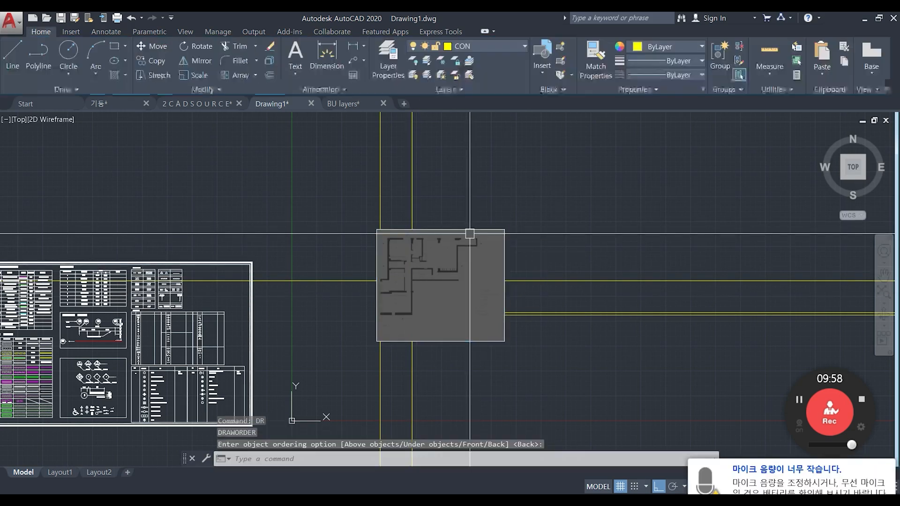
Bring the horizontal and vertical construction lines crossing the floor plan image to the front of the draw order.
click(550, 343)
click(542, 249)
click(473, 390)
click(359, 370)
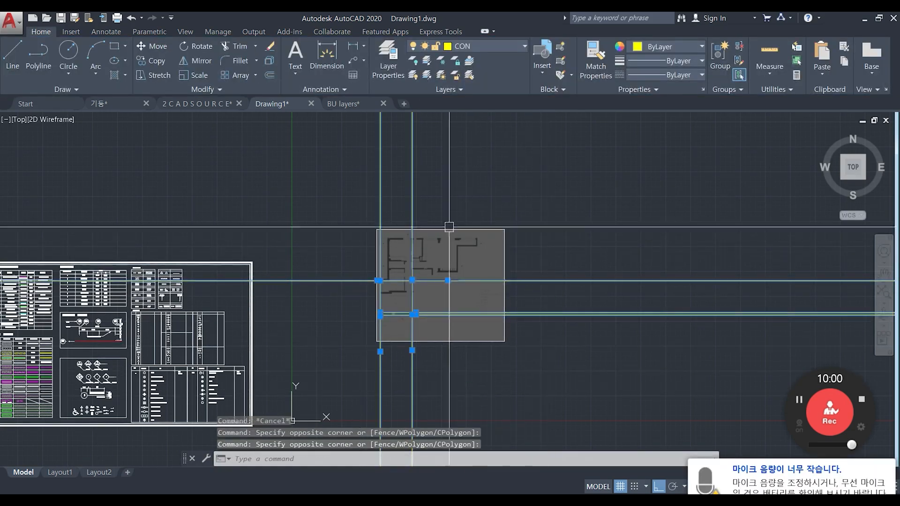
text(dr)
key(Return)
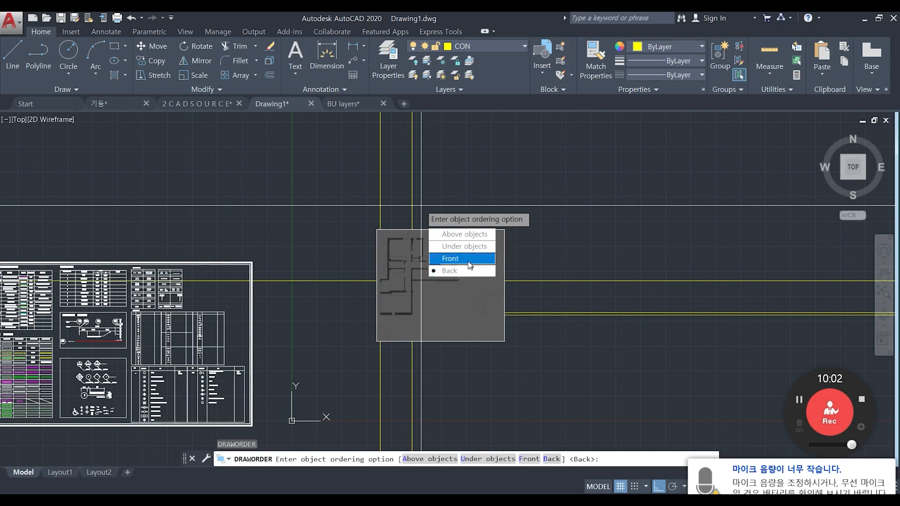
click(472, 261)
Set the draw order of all the horizontal and vertical construction lines to Back.
click(558, 331)
click(532, 255)
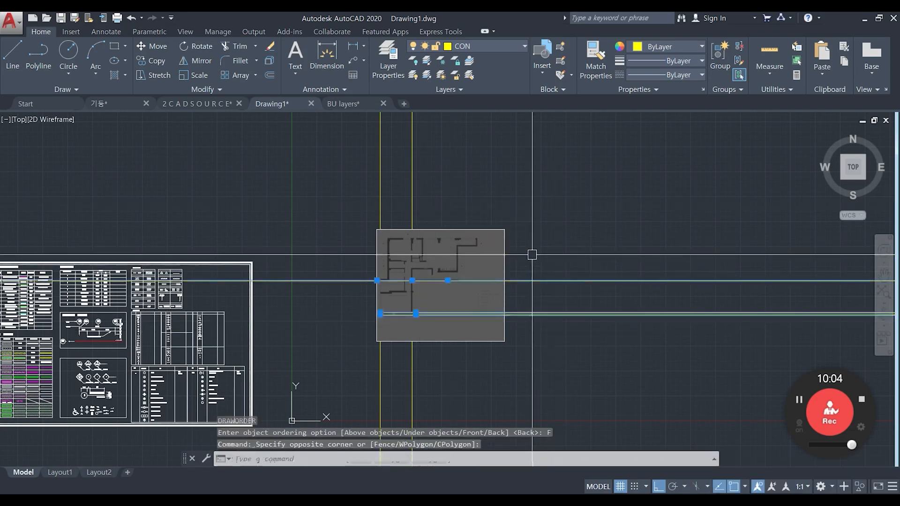
click(445, 206)
click(355, 197)
text(d)
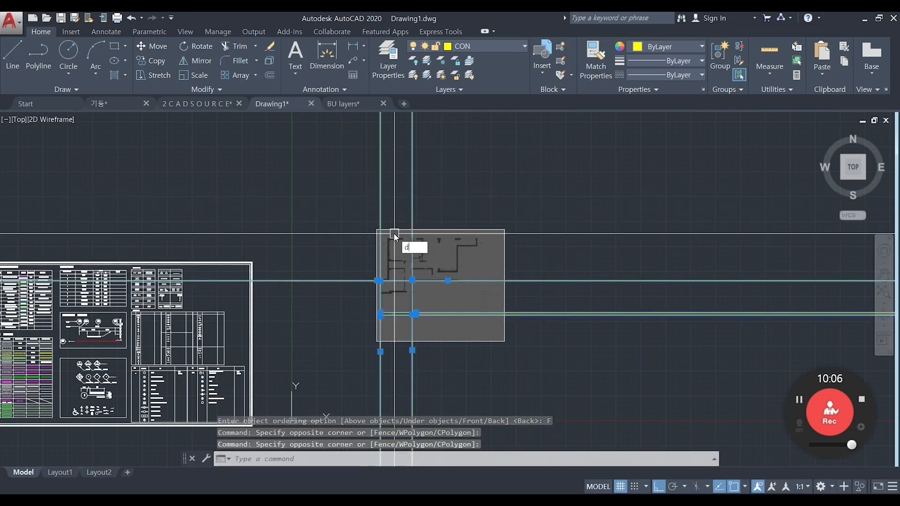
text(r)
click(437, 261)
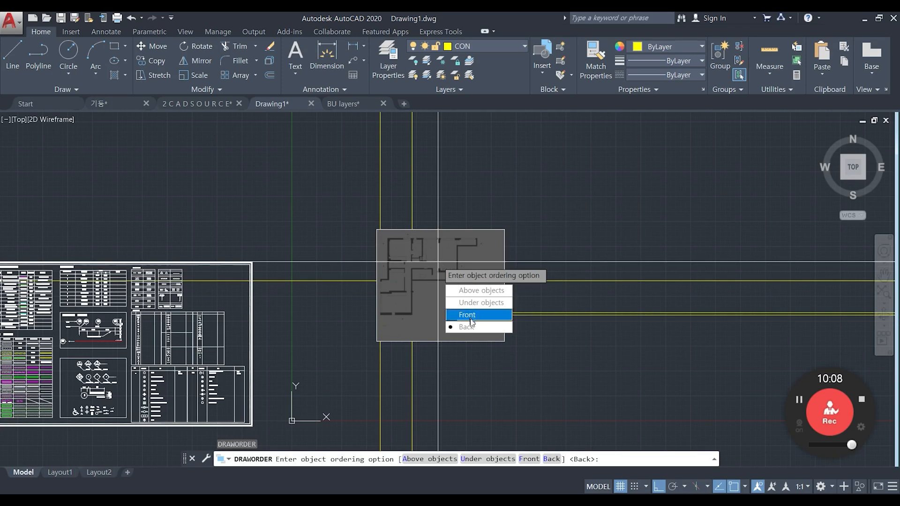
click(469, 327)
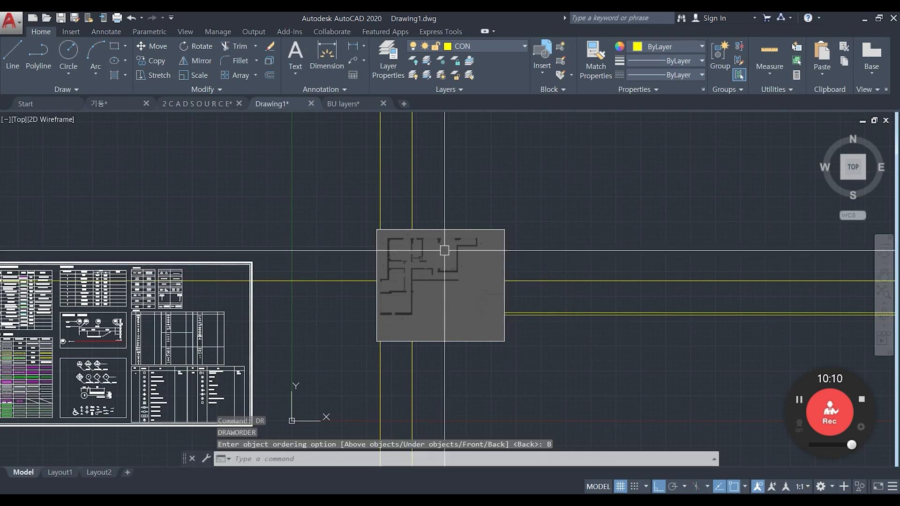
Set the draw order of the floor plan image to Front.
click(446, 229)
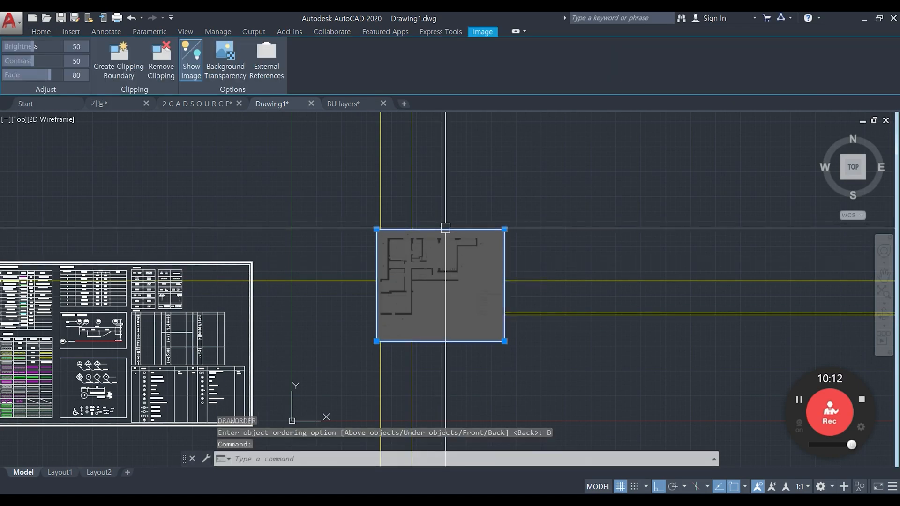
key(Return)
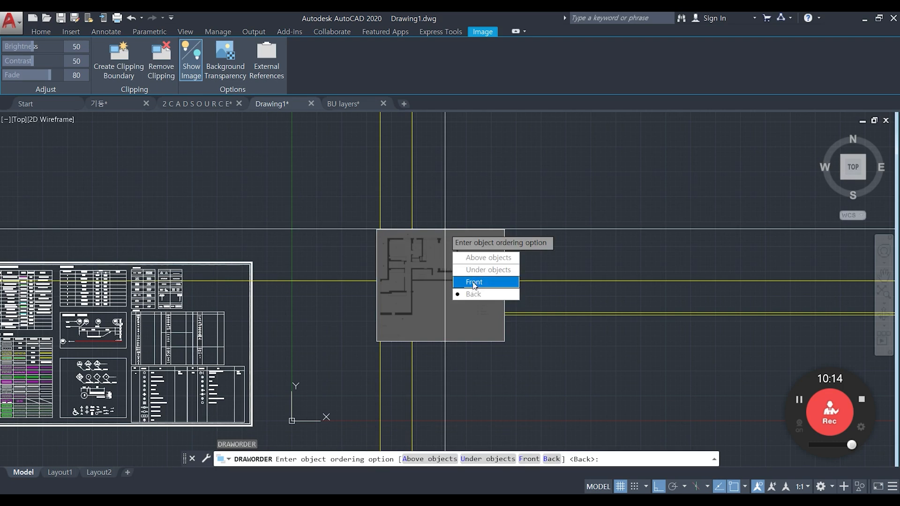
click(473, 284)
key(Escape)
key(Escape)
Examine how the construction lines fit the walls around rooms 8 and 9 of the floor plan.
scroll(404, 333, up, 10)
middle_drag(404, 309, 387, 392)
scroll(412, 384, down, 4)
middle_drag(423, 348, 432, 352)
scroll(445, 331, down, 2)
scroll(452, 267, up, 4)
middle_drag(444, 285, 434, 308)
middle_drag(413, 389, 425, 328)
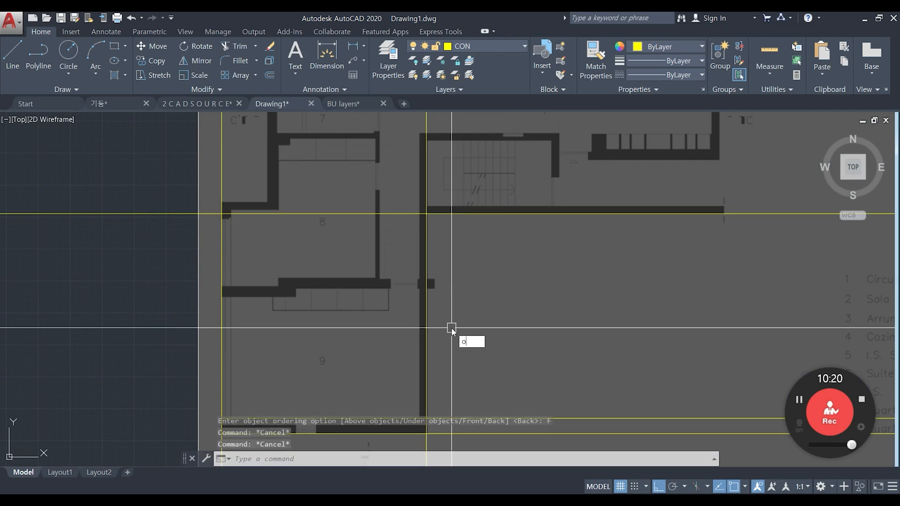
key(Return)
key(Return)
click(425, 320)
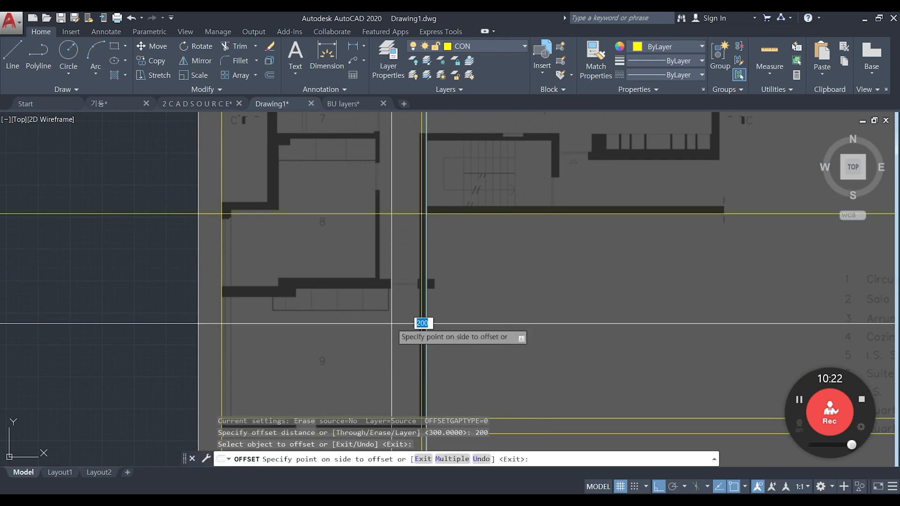
scroll(402, 362, up, 5)
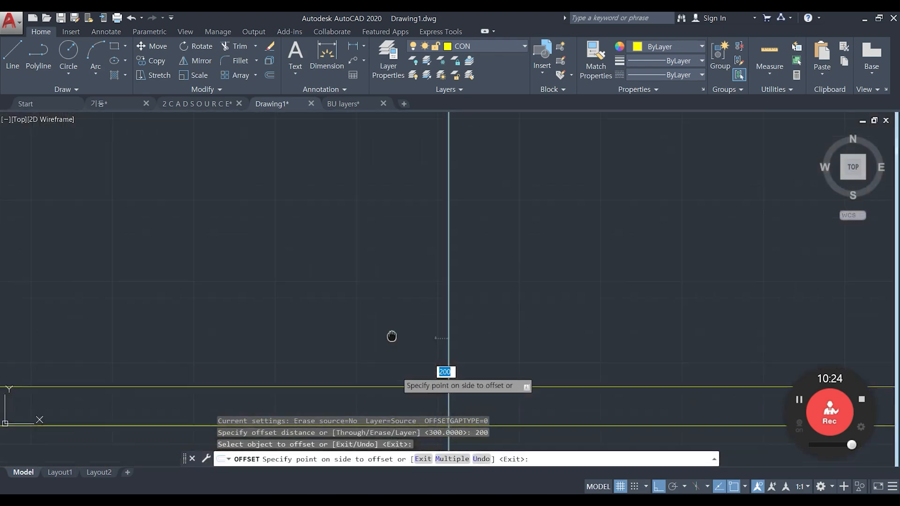
key(Escape)
key(Escape)
Offset the vertical construction line at room 9's right outer wall face inward by 300.
key(Return)
text(300)
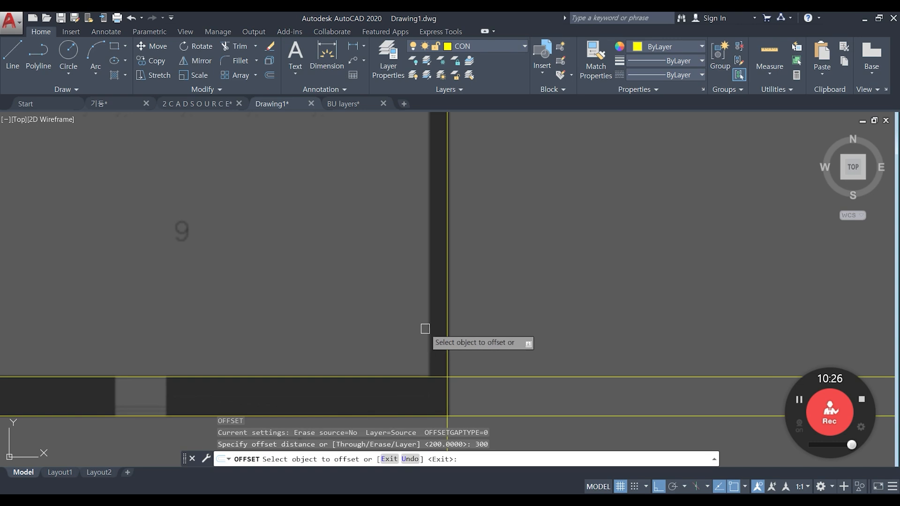
key(Escape)
key(Escape)
scroll(416, 292, down, 5)
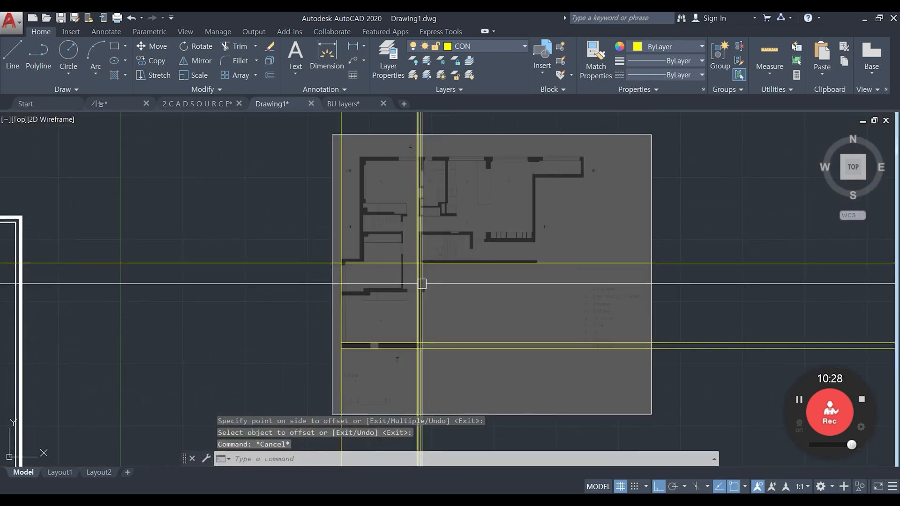
Trim the construction lines that run past room 9's lower-right outer wall corner.
scroll(419, 286, up, 2)
scroll(426, 334, up, 5)
text(tr)
key(Return)
key(Return)
click(426, 366)
click(394, 360)
click(453, 353)
click(442, 273)
key(Return)
Fillet the inner wall lines into a sharp corner at room 9's lower right with radius 0.
text(f)
key(Return)
click(394, 291)
click(400, 287)
key(Return)
Draw a construction circle of radius 4700 centred on room 9's inner lower-left corner.
scroll(403, 309, down, 3)
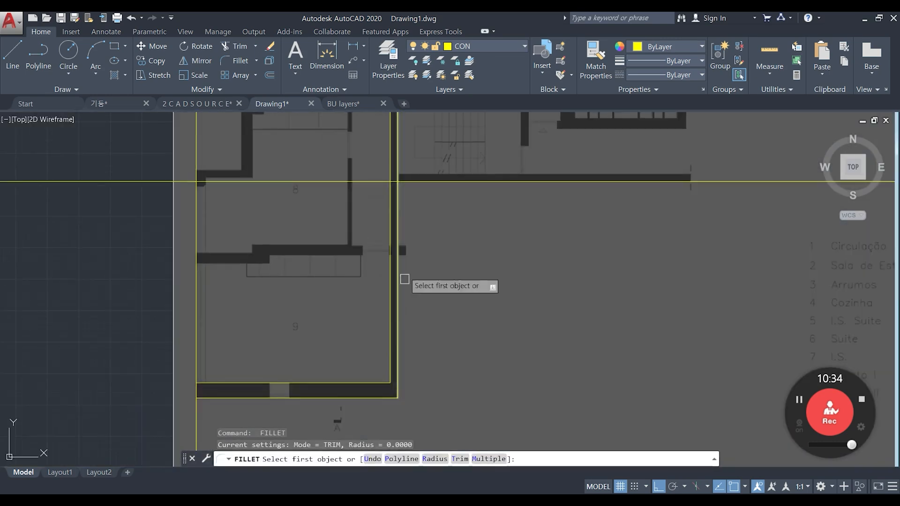
scroll(399, 237, up, 3)
scroll(396, 265, down, 3)
middle_drag(398, 255, 365, 279)
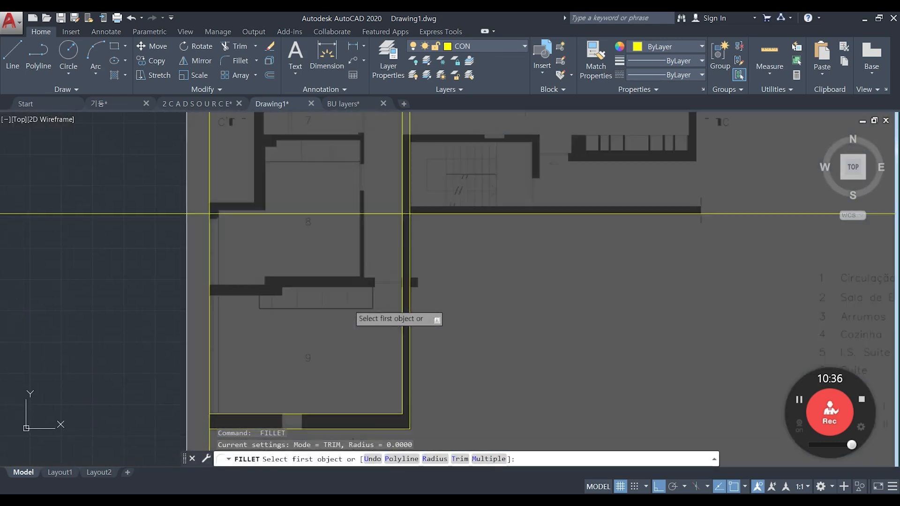
scroll(219, 296, up, 3)
scroll(235, 297, down, 3)
middle_drag(237, 294, 257, 273)
text(cc)
key(Return)
key(Escape)
text(c)
key(Return)
click(240, 392)
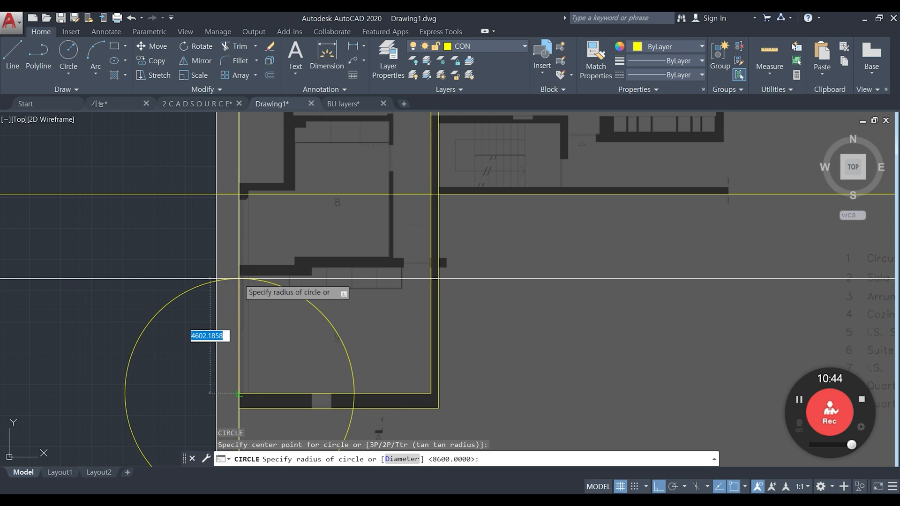
text(4700)
key(Return)
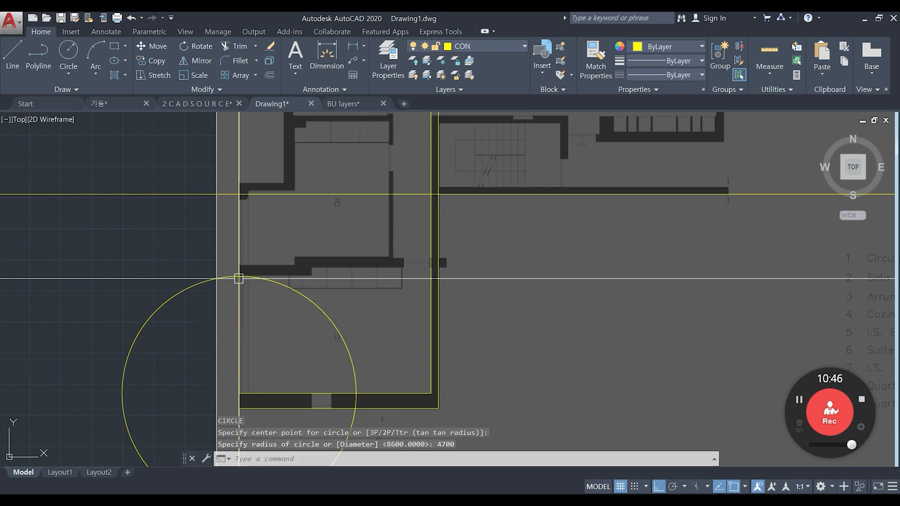
Place a horizontal construction line through the circle's upper intersection with the left wall line, and erase the circle.
key(Escape)
text(xl)
key(Return)
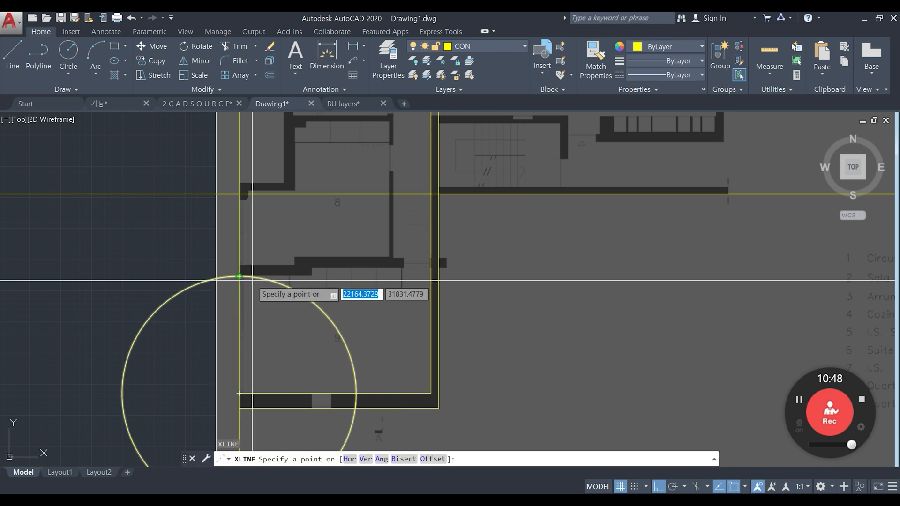
text(h)
key(Return)
click(239, 276)
key(Escape)
click(291, 287)
text(e)
key(Return)
Offset the new horizontal construction line upward by 300 for the wall between rooms 8 and 9.
text(o)
key(Return)
key(Return)
click(267, 279)
click(281, 274)
scroll(268, 275, up, 4)
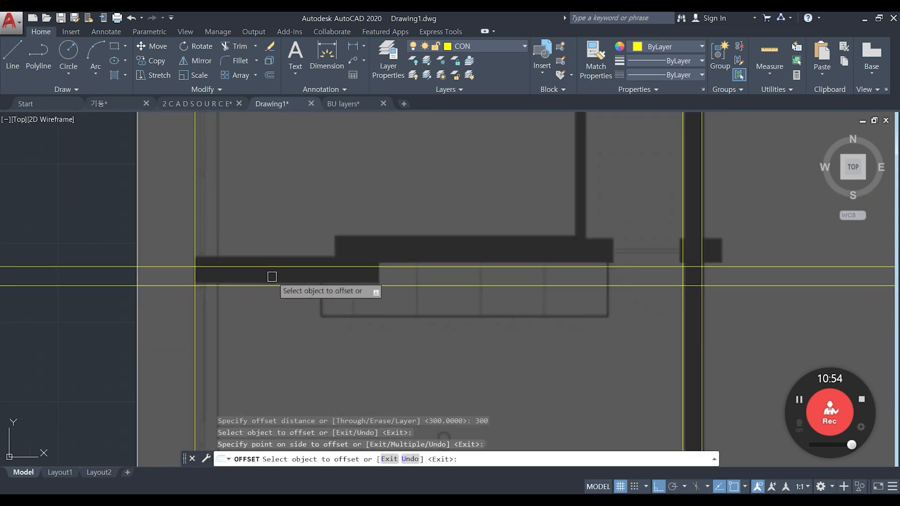
Try offsetting the wall's upper construction line upward by 100, and erase that copy.
key(Escape)
key(Return)
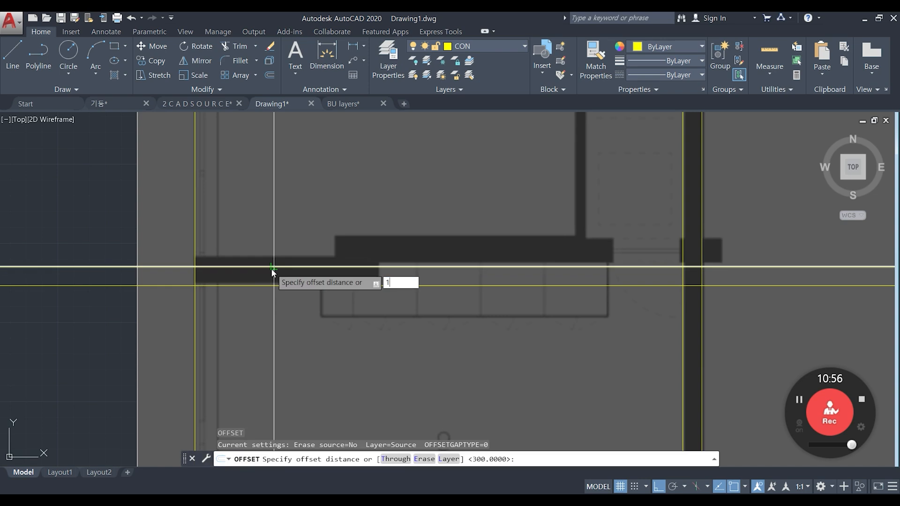
text(100)
key(Return)
click(272, 268)
click(275, 251)
key(Return)
key(Escape)
click(247, 259)
text(E)
key(Return)
Offset the wall's upper construction line upward by 200 and erase the source line.
text(o)
key(Return)
key(Return)
click(247, 268)
click(227, 249)
key(Escape)
click(233, 267)
text(e)
key(Return)
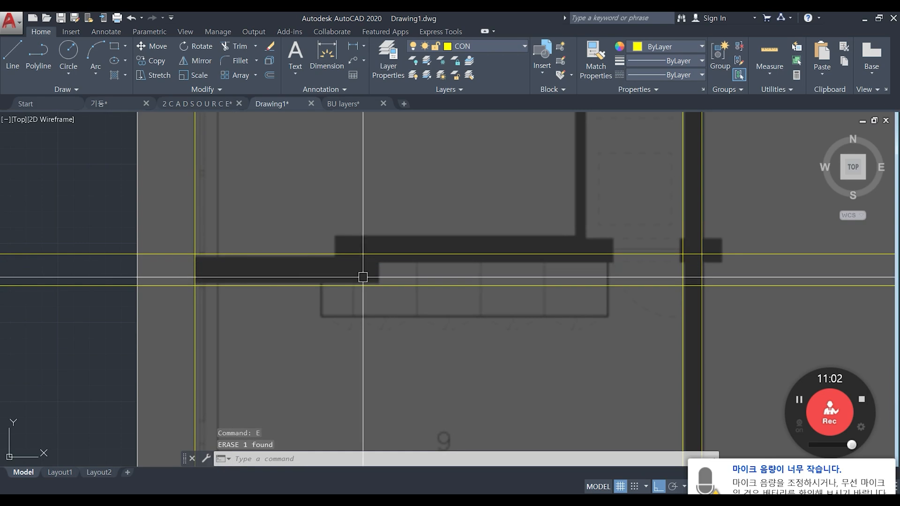
Check the length of the left wall segment between rooms 8 and 9 with a temporary circle from its lower-left corner.
middle_drag(372, 284, 358, 286)
text(c)
key(Return)
click(182, 287)
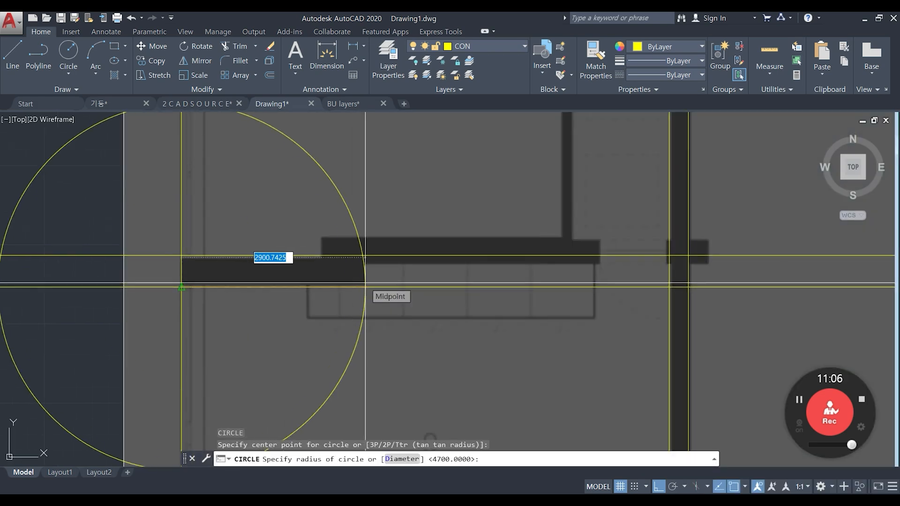
key(Escape)
key(Escape)
key(Escape)
Offset the left vertical construction line inward by 2900 to mark the end of the wall segment.
text(o)
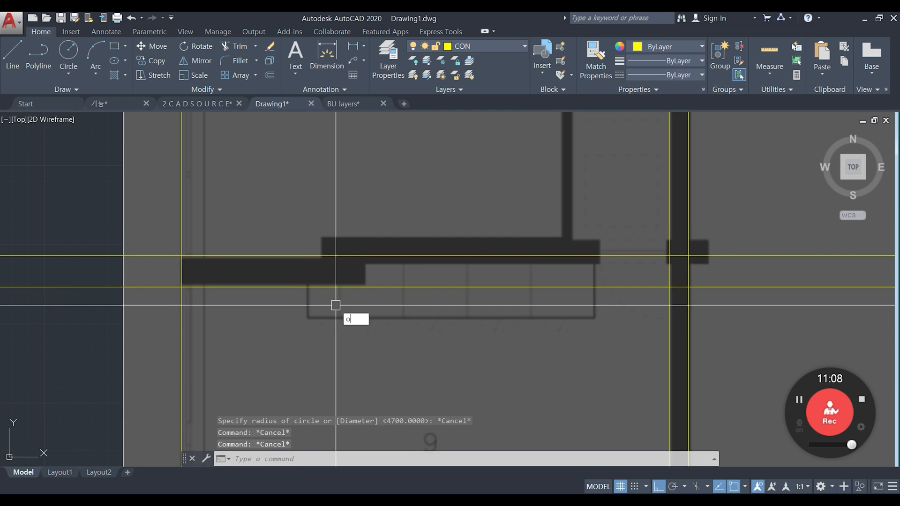
key(Return)
text(2900)
key(Return)
click(182, 233)
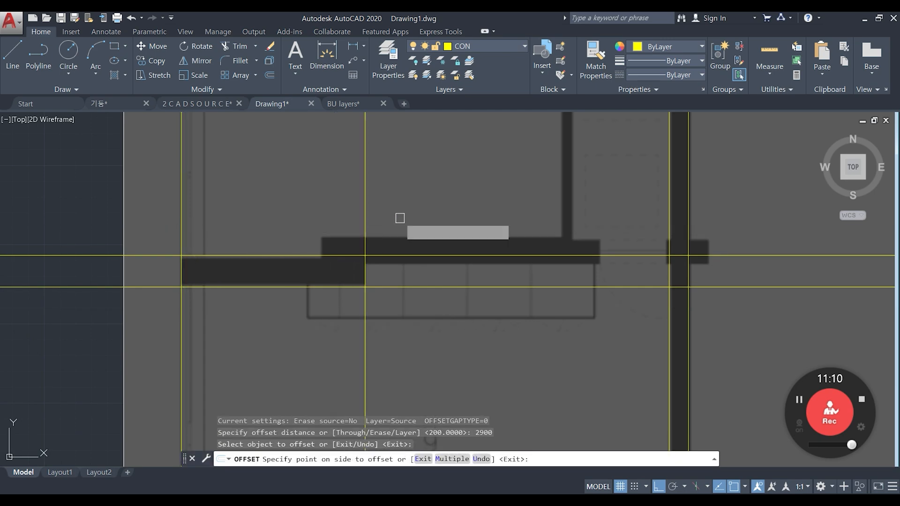
click(338, 258)
key(Return)
Cut the two horizontal wall lines at the left vertical line and erase the pieces outside the building.
text(tr)
key(Return)
key(Return)
click(163, 302)
click(147, 233)
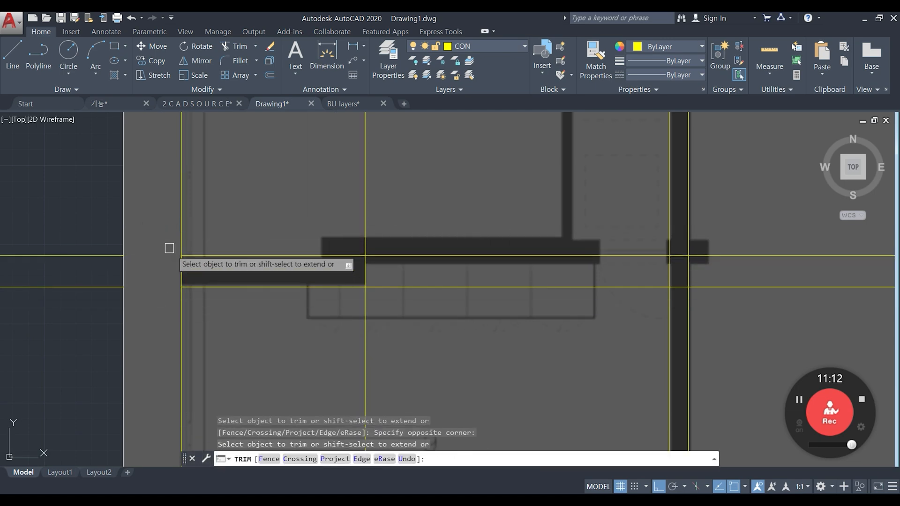
key(Return)
key(Escape)
click(101, 312)
click(75, 230)
text(e)
key(Return)
Trim the left vertical line above and below the wall segment between rooms 8 and 9.
middle_drag(199, 346, 266, 322)
text(tr)
key(Return)
key(Return)
click(267, 323)
click(236, 300)
click(263, 205)
click(242, 200)
key(Escape)
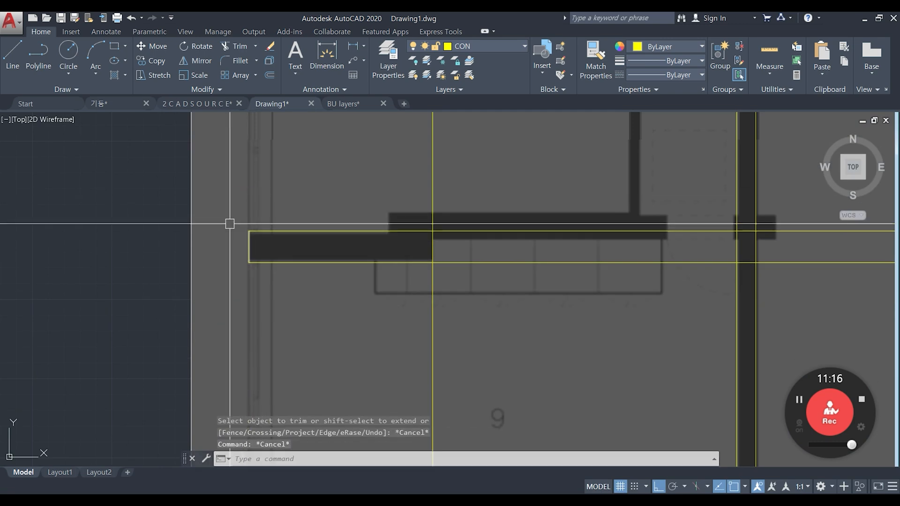
Change the draw order of the short vertical line closing the wall segment's left end.
key(Escape)
click(238, 222)
click(268, 279)
text(dr)
key(Return)
click(284, 308)
key(Return)
key(Escape)
key(Escape)
Trim the 2900 offset line below the wall and the lower wall line beyond the segment's right end.
middle_drag(491, 268, 411, 281)
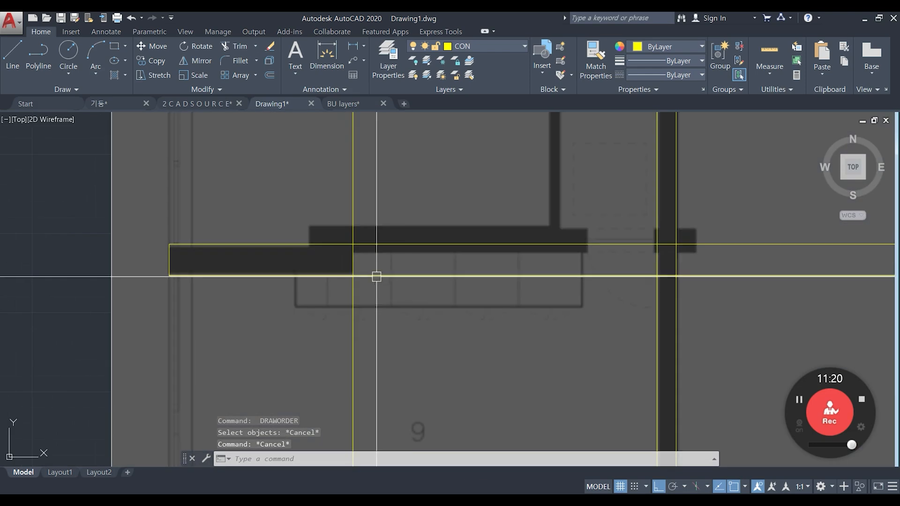
text(tr)
key(Return)
key(Return)
click(353, 297)
click(375, 276)
key(Escape)
key(Escape)
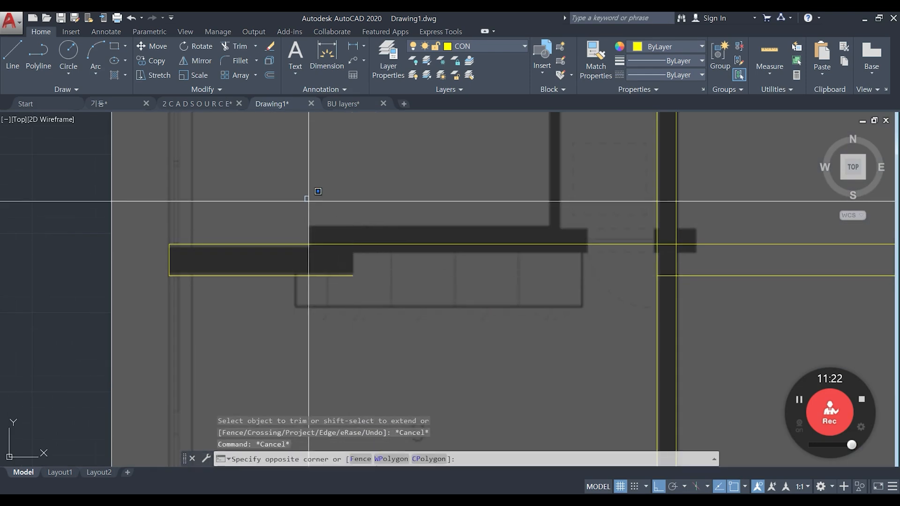
Set the draw order of the vertical line at the wall segment's right end to Front.
click(305, 215)
click(387, 305)
key(Escape)
key(Escape)
click(378, 240)
click(304, 183)
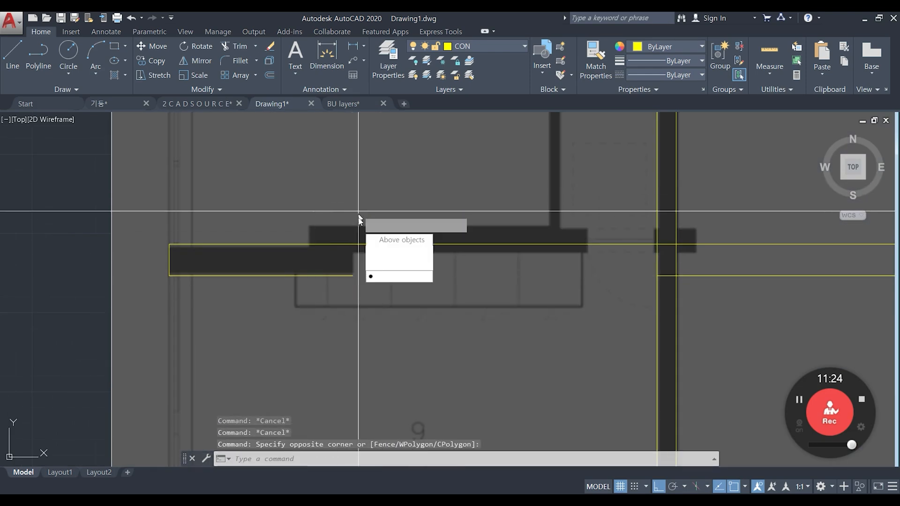
text(dr)
key(Return)
text(f)
key(Return)
key(Return)
key(Escape)
key(Escape)
middle_drag(365, 236, 359, 254)
text(o)
key(Return)
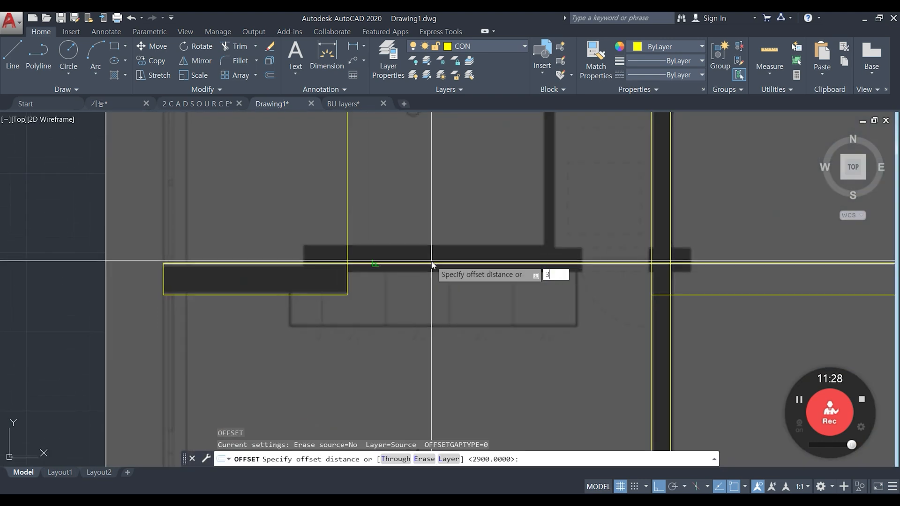
text(300)
key(Return)
click(431, 261)
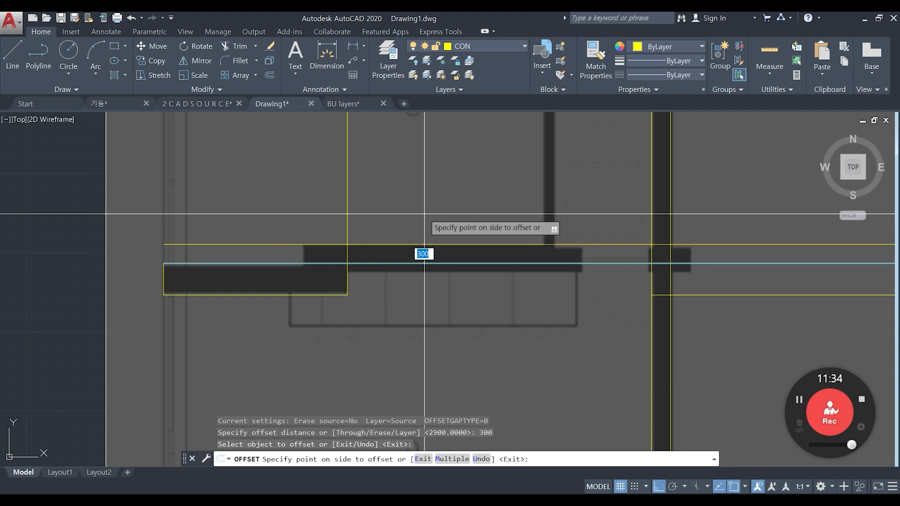
key(Escape)
Offset the wall's upper horizontal line downward by 100 and erase the source line.
key(Return)
text(100)
key(Return)
click(444, 264)
click(426, 276)
key(Return)
click(403, 268)
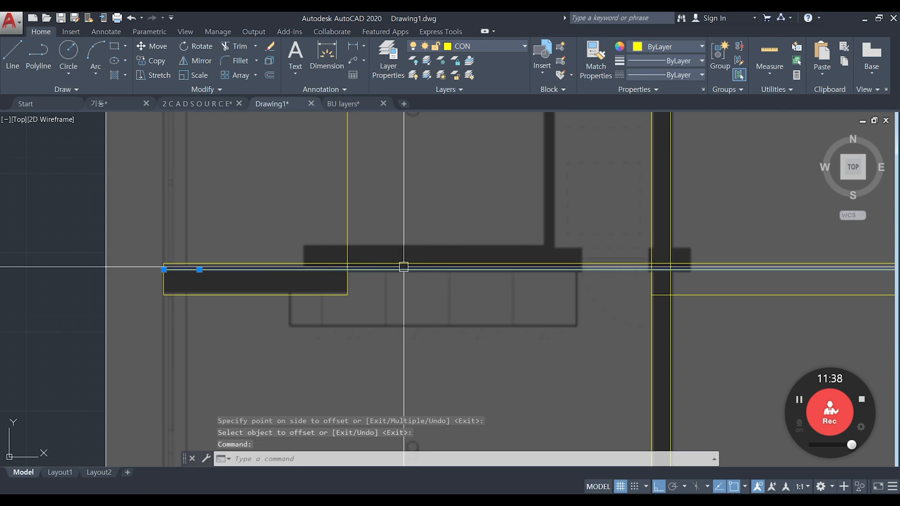
text(e)
key(Return)
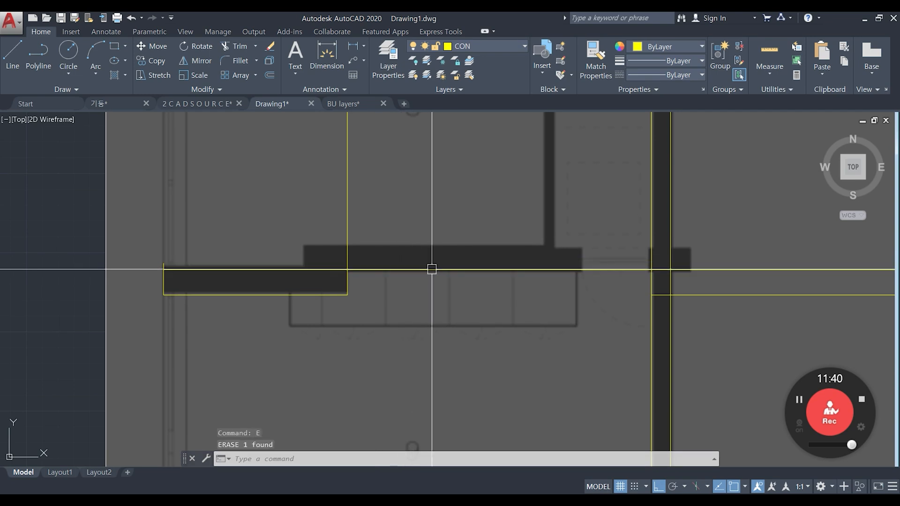
text(o)
key(Return)
text(300)
key(Escape)
Check the distance from the wall segment's lower-right corner with the Distance command.
text(di)
key(Return)
click(347, 294)
key(Escape)
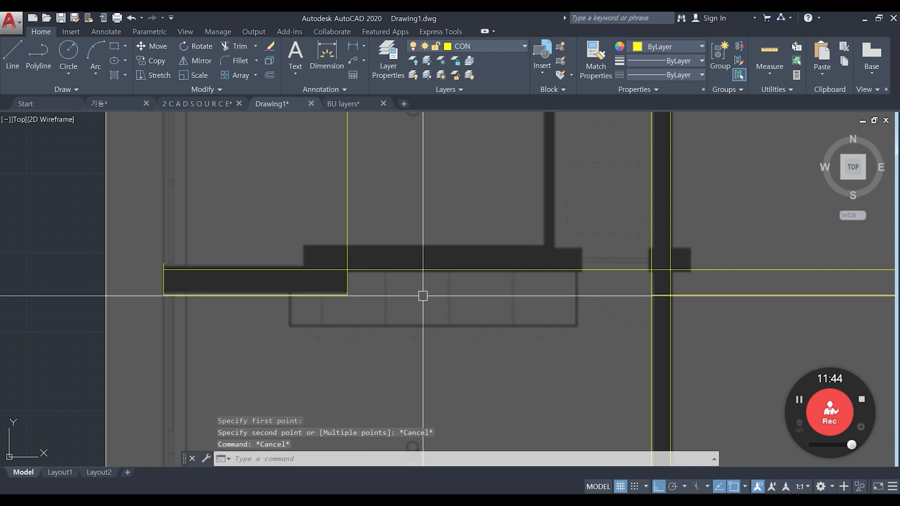
Offset the horizontal line along the wall between rooms 8 and 9 upward by 400.
text(o)
key(Return)
text(400)
key(Return)
click(422, 270)
click(420, 241)
key(Return)
Gauge the distance from the vertical line's crossing with the middle wall line to the upper wall block's left edge using a circle radius.
scroll(338, 269, up, 2)
text(c)
key(Return)
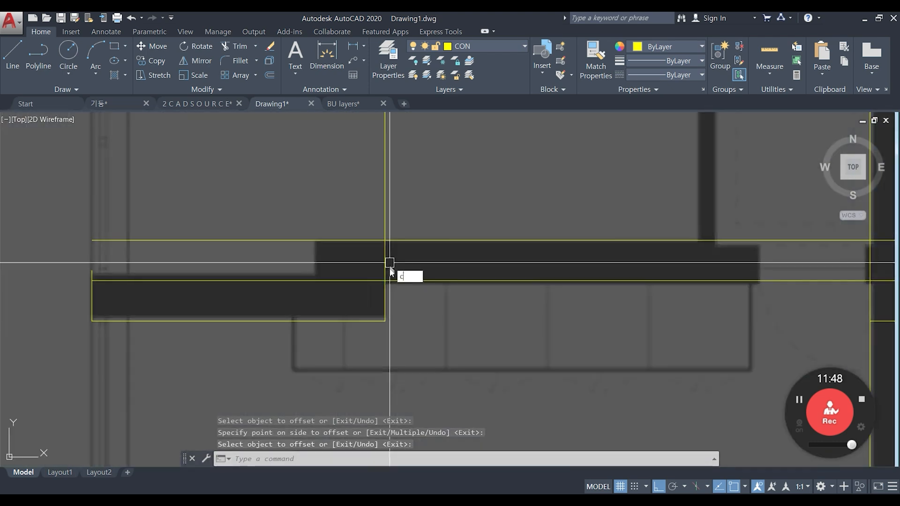
click(385, 280)
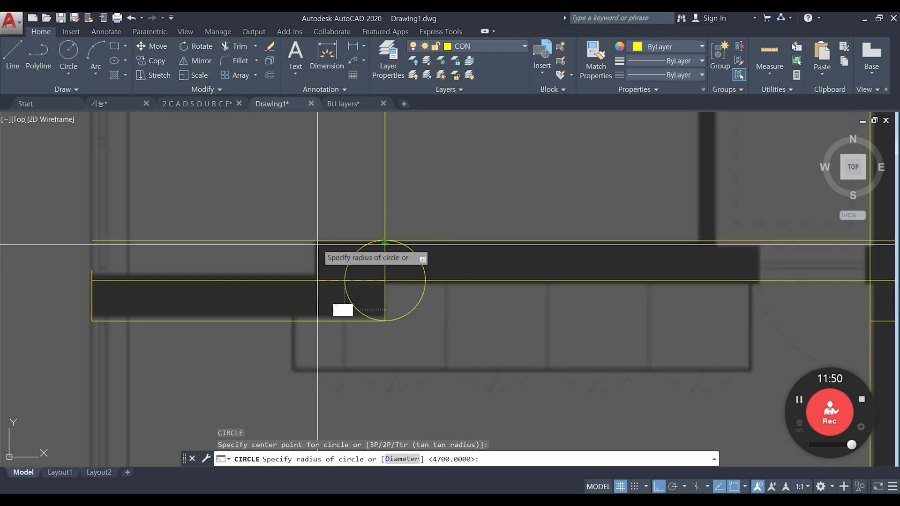
key(Escape)
key(Escape)
Offset the vertical line at the lower wall segment's right end to the left by 670.
text(o)
key(Return)
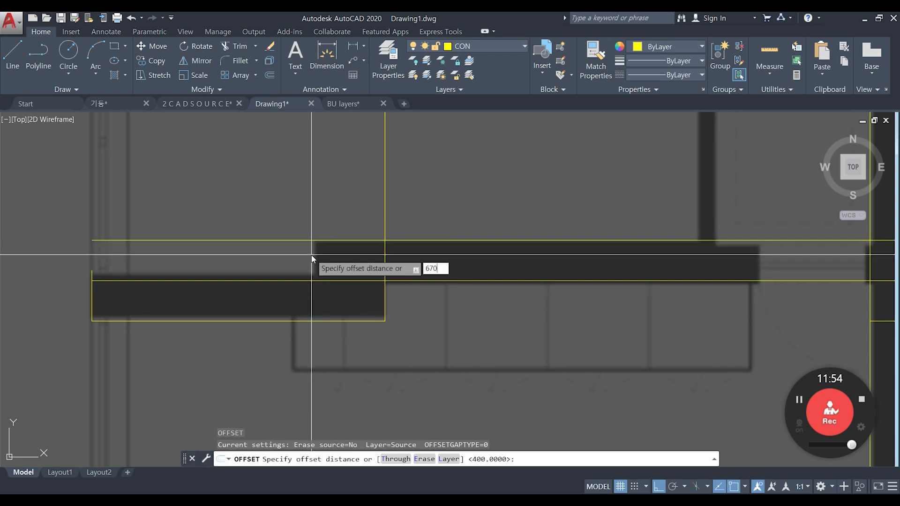
text(670)
key(Return)
click(384, 295)
click(345, 258)
key(Escape)
click(407, 219)
key(Escape)
Trim the original vertical line inside the upper wall block and the top line left of the new offset, then erase the leftover vertical piece.
text(tr)
key(Return)
key(Return)
click(393, 261)
click(351, 252)
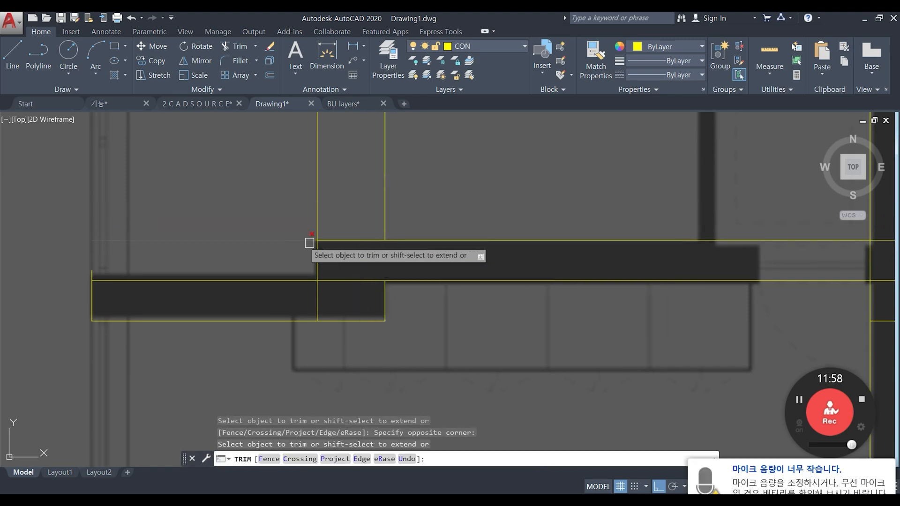
key(Escape)
click(427, 204)
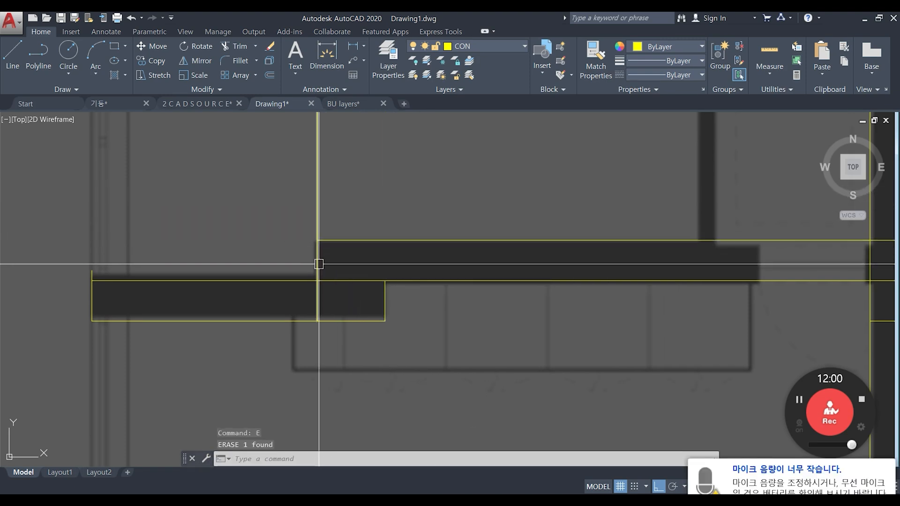
Trim the 670 offset line and the middle horizontal line to leave only the stepped wall outline.
text(tr)
key(Return)
key(Return)
click(318, 298)
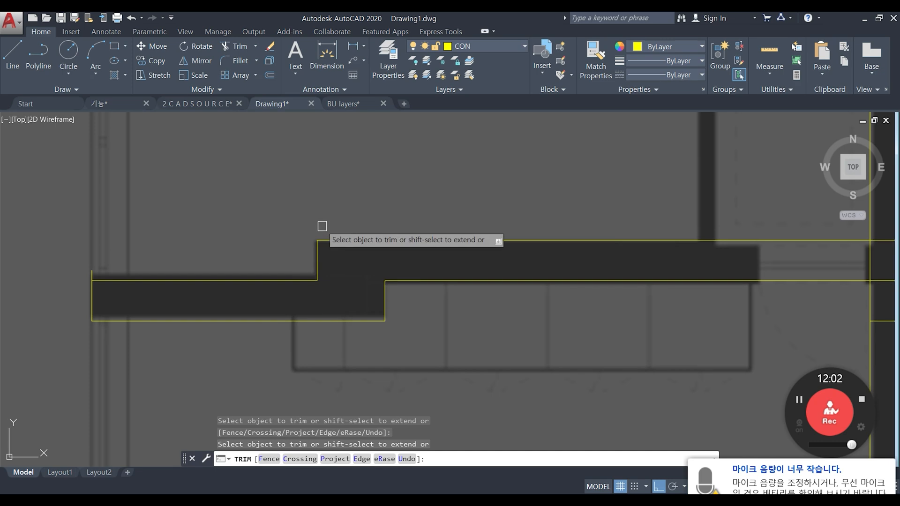
key(Escape)
Trim the vertical line stub projecting above the wall's upper-left corner.
scroll(428, 277, down, 2)
scroll(141, 288, up, 4)
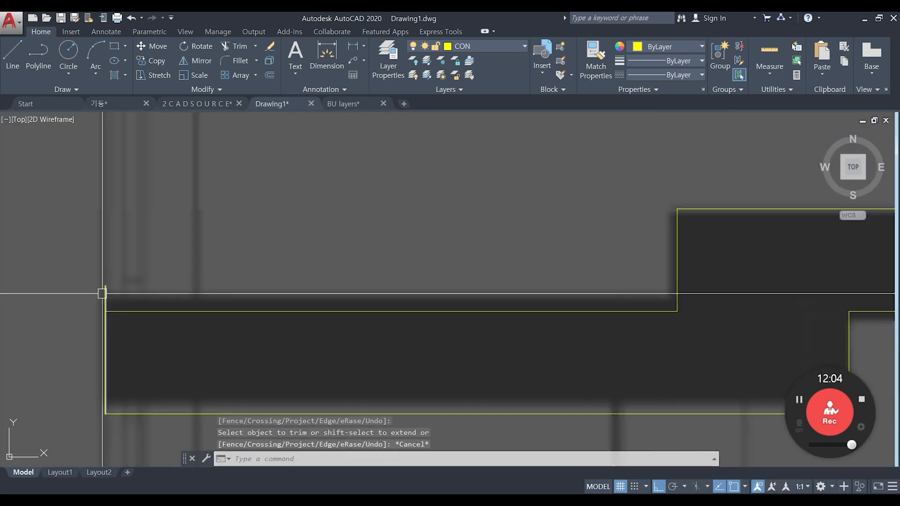
key(Escape)
key(Escape)
middle_drag(121, 295, 159, 288)
text(tr)
key(Return)
key(Return)
click(142, 287)
key(Escape)
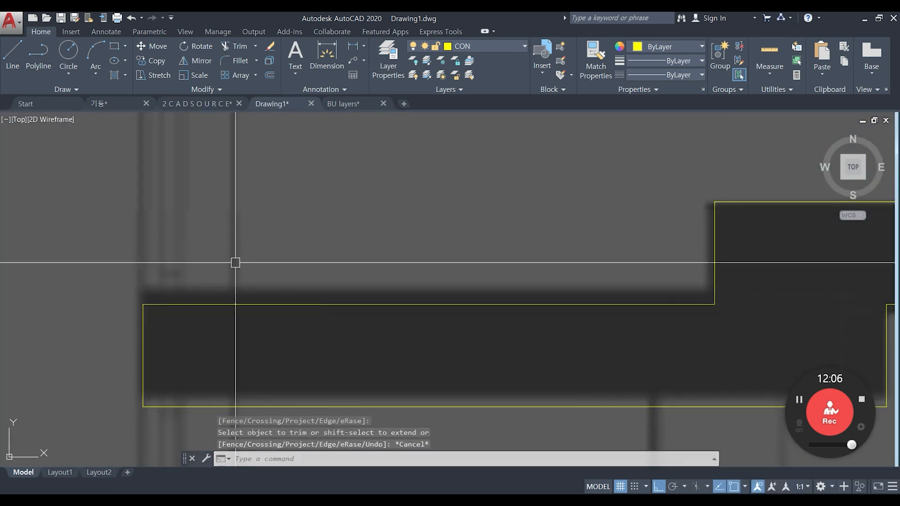
Draw a vertical line closing the left end of the bottom wall below room 9.
scroll(192, 270, down, 4)
key(Escape)
scroll(522, 254, down, 5)
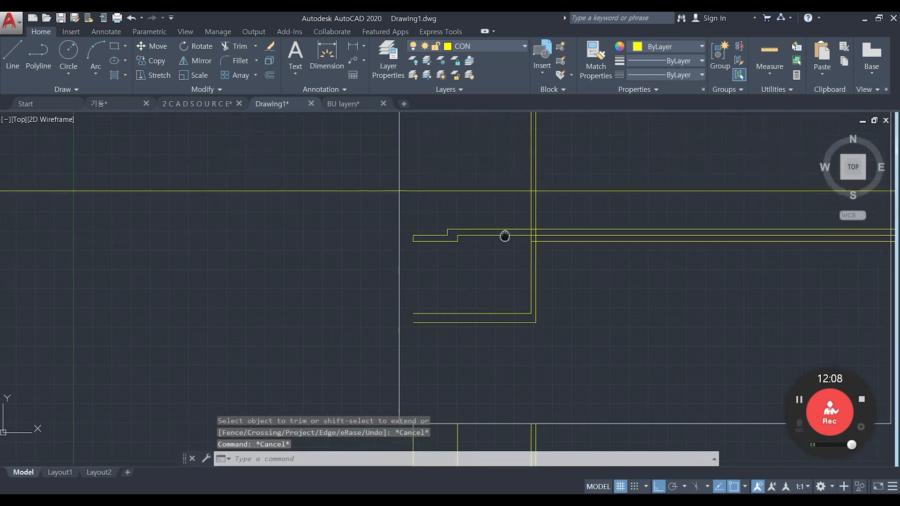
scroll(410, 322, up, 3)
scroll(410, 322, up, 1)
key(Escape)
click(380, 291)
click(432, 356)
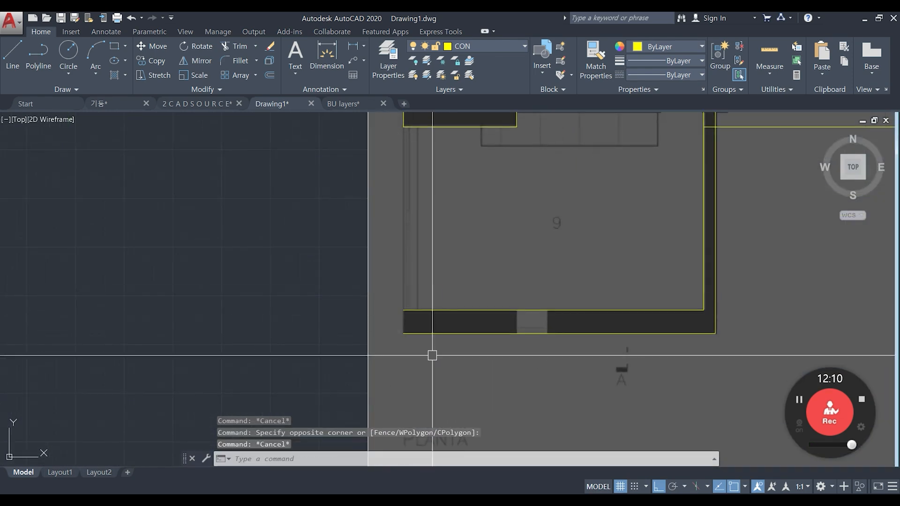
key(Escape)
scroll(408, 320, up, 2)
text(l)
key(Return)
click(395, 289)
key(Escape)
Erase the leftover lower horizontal line extending right from the vertical wall.
scroll(496, 315, down, 3)
scroll(556, 233, up, 4)
scroll(533, 237, down, 2)
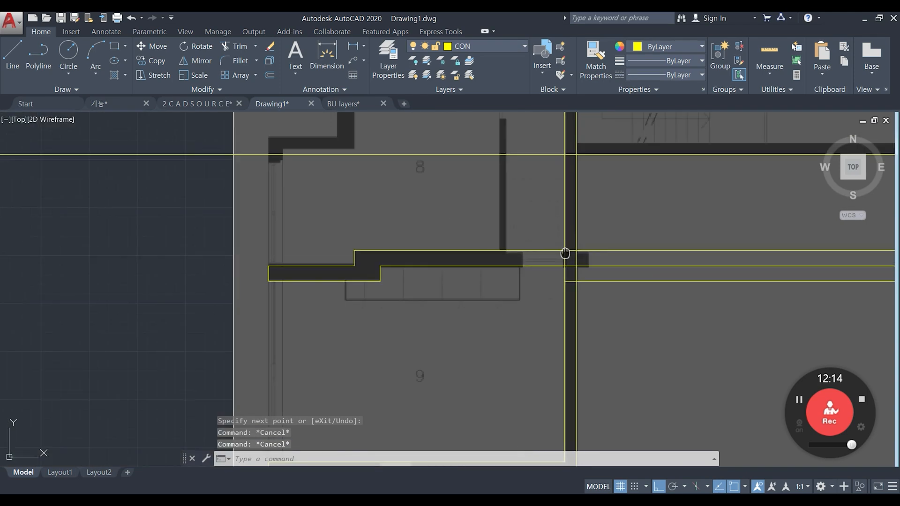
scroll(569, 256, up, 5)
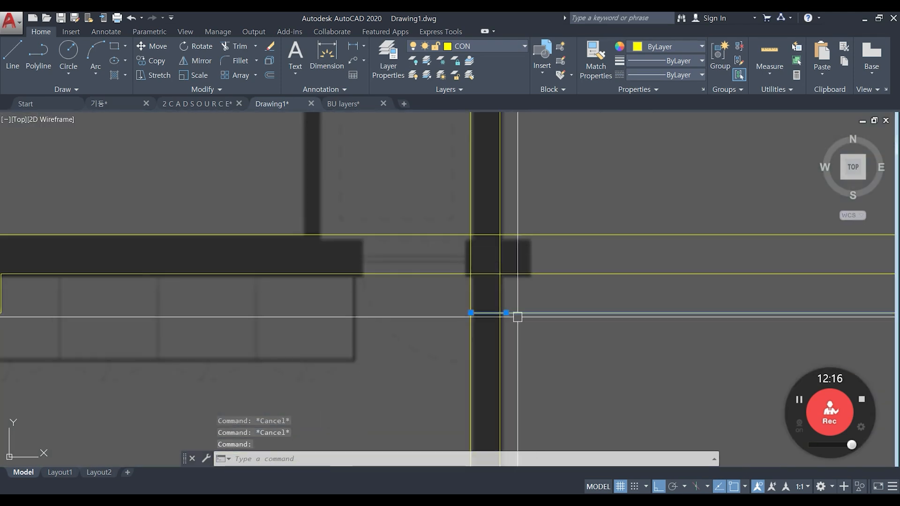
text(e)
key(Return)
Draw a circle of radius 300 centred where the vertical wall's right line crosses the lower horizontal line.
scroll(514, 314, down, 4)
scroll(404, 275, up, 4)
middle_drag(424, 258, 459, 282)
text(c)
key(Return)
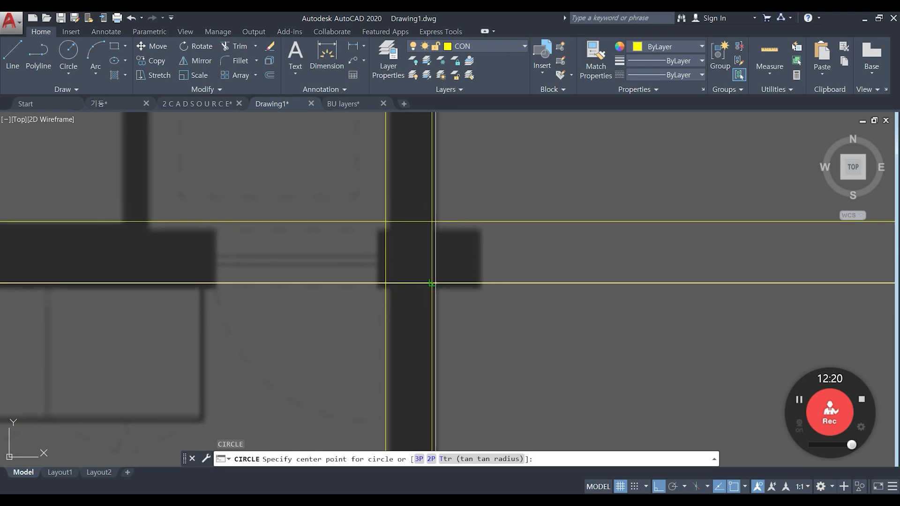
click(432, 282)
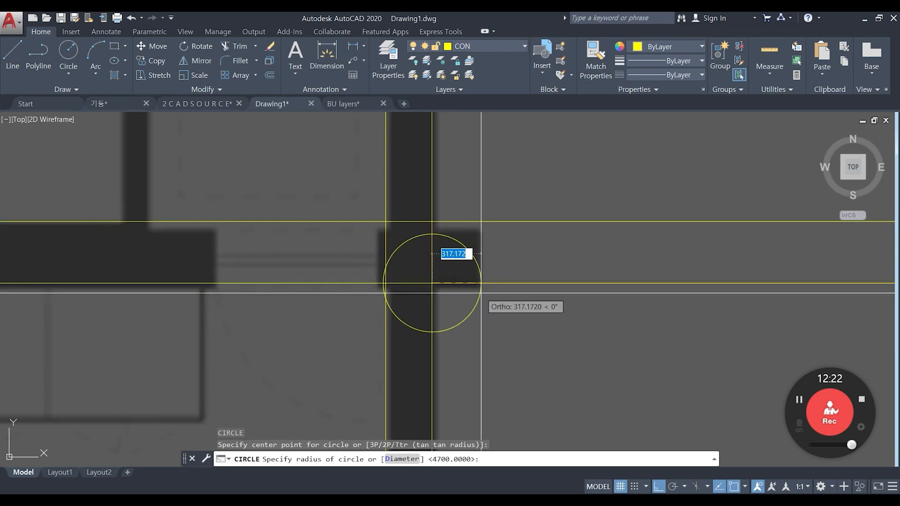
text(3)
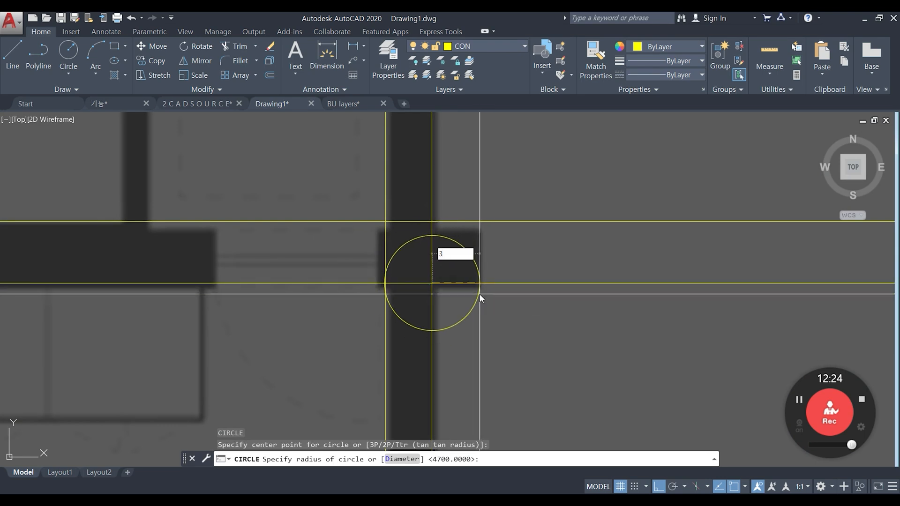
text(00)
key(Return)
key(Escape)
Draw a vertical line from the circle's right quadrant up to the upper horizontal line and erase the circle.
text(l)
key(Return)
click(479, 284)
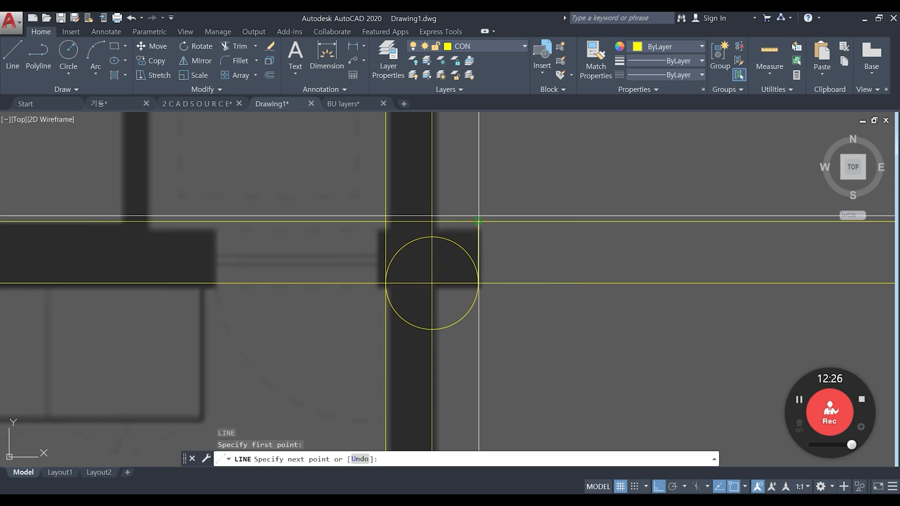
click(478, 218)
key(Return)
text(e)
key(Return)
Trim both horizontal lines beyond the short vertical line at the wall stub's right end.
text(tr)
key(Return)
key(Return)
click(516, 293)
click(504, 193)
key(Return)
key(Escape)
key(Escape)
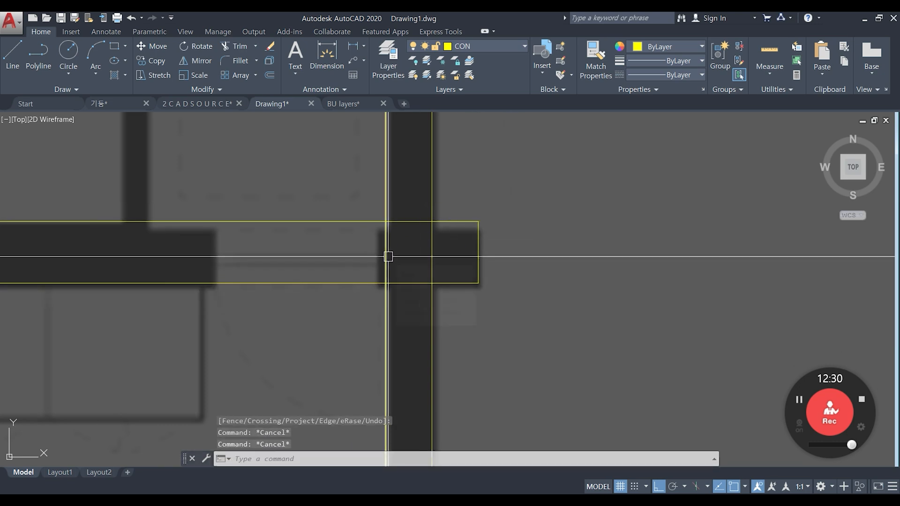
key(Return)
text(100)
key(Return)
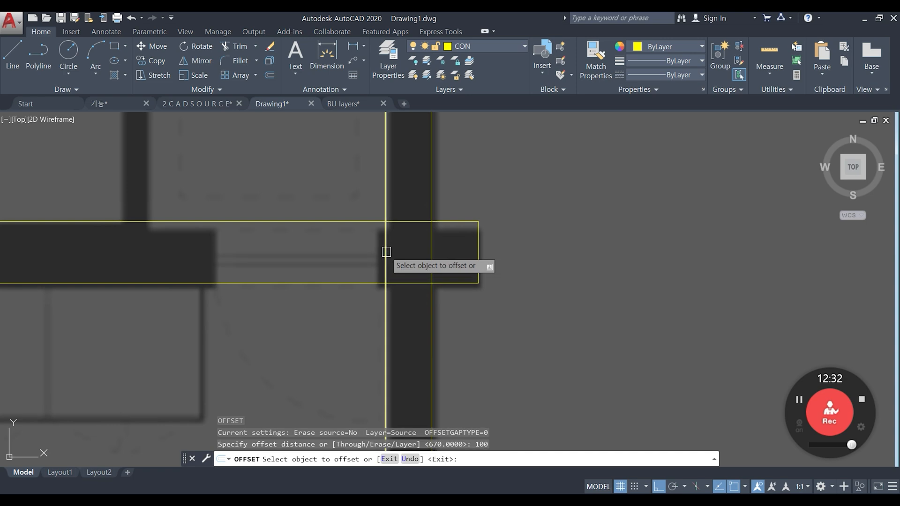
click(386, 258)
key(Escape)
key(Escape)
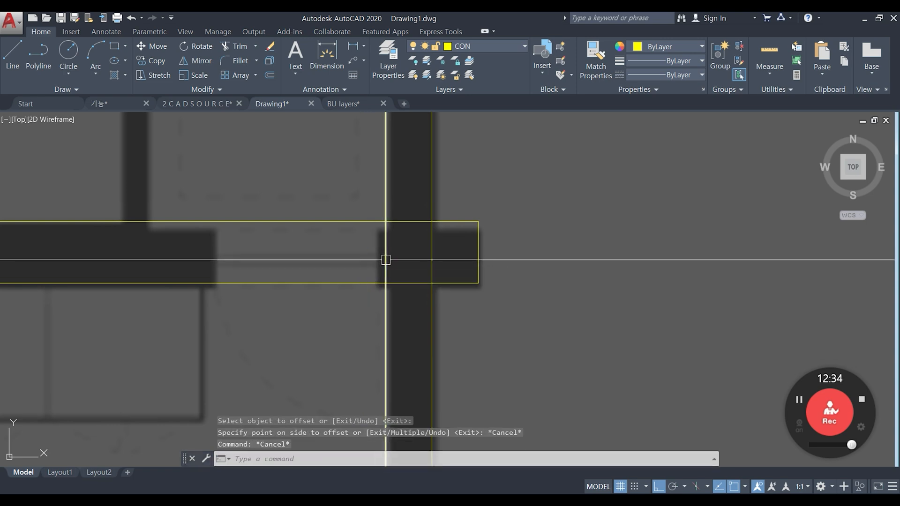
text(o)
key(Return)
text(50)
key(Return)
key(Escape)
key(Escape)
Gauge the door opening's width from the vertical wall's left line using a circle radius.
scroll(349, 281, down, 2)
middle_drag(349, 280, 404, 274)
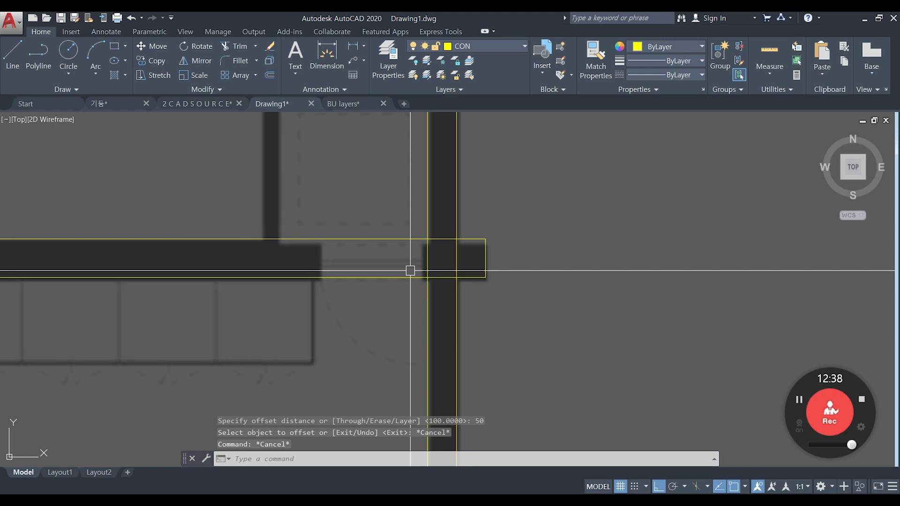
text(c)
key(Return)
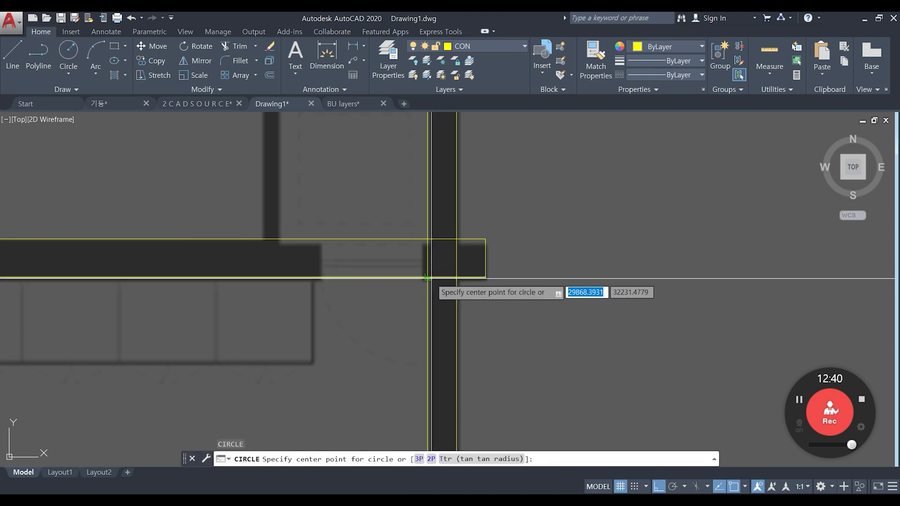
click(428, 277)
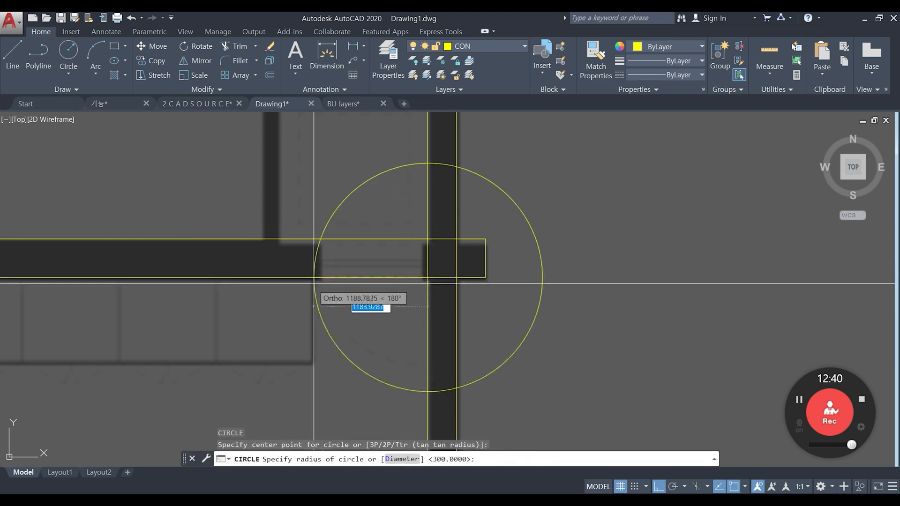
key(Escape)
key(Escape)
Offset the vertical wall's left line to the left by 1000 across the door opening.
text(o)
key(Return)
text(1000)
key(Return)
click(426, 310)
click(309, 317)
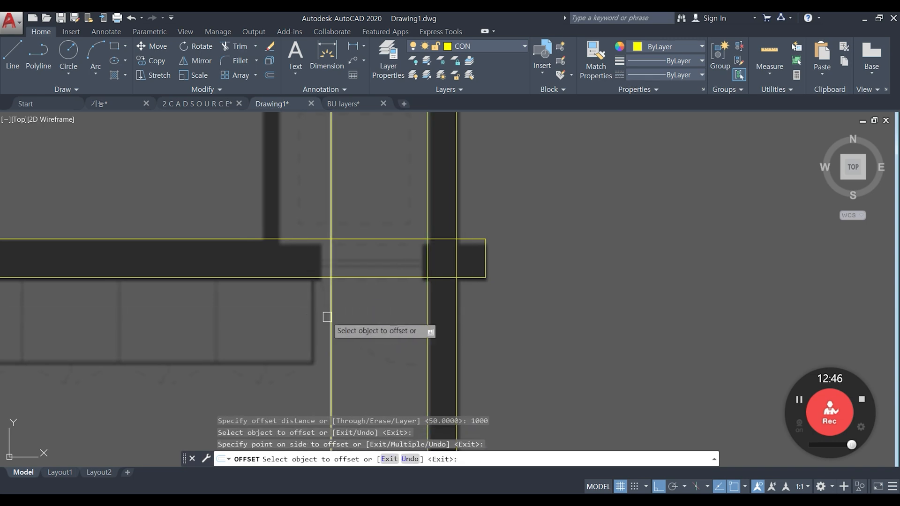
key(Escape)
Offset the 1000 offset line a further 100 to the left to reach the wall block's end.
text(o)
key(Return)
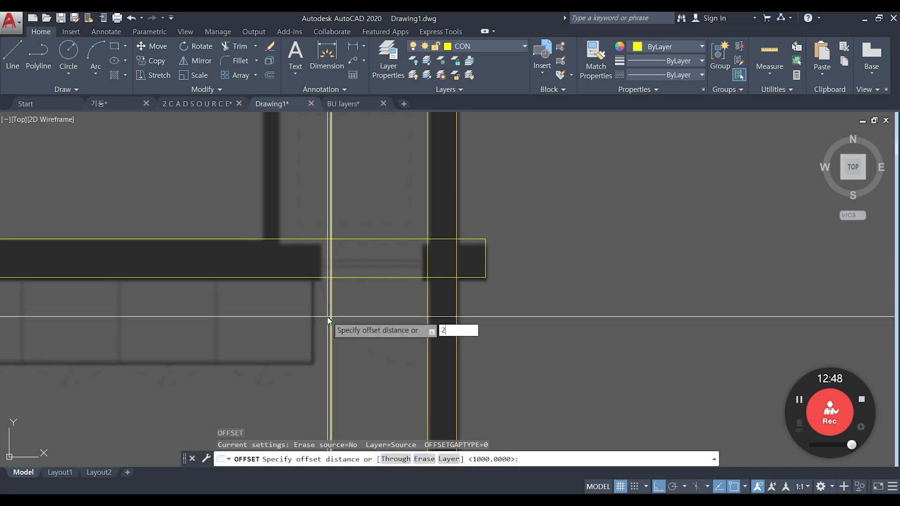
text(100)
key(Return)
click(326, 312)
click(313, 311)
key(Escape)
Erase the intermediate 1000 offset line inside the door opening.
click(336, 308)
click(346, 298)
text(e)
key(Return)
key(Escape)
Check the distance at the door opening's left edge with the Distance command.
middle_drag(334, 281, 411, 297)
text(di)
key(Return)
click(332, 273)
key(Escape)
key(Escape)
Trim the horizontal lines across the door opening, the end line's extensions and the vertical wall line inside the stub.
scroll(350, 298, down, 2)
text(tr)
key(Return)
key(Return)
click(433, 286)
click(421, 227)
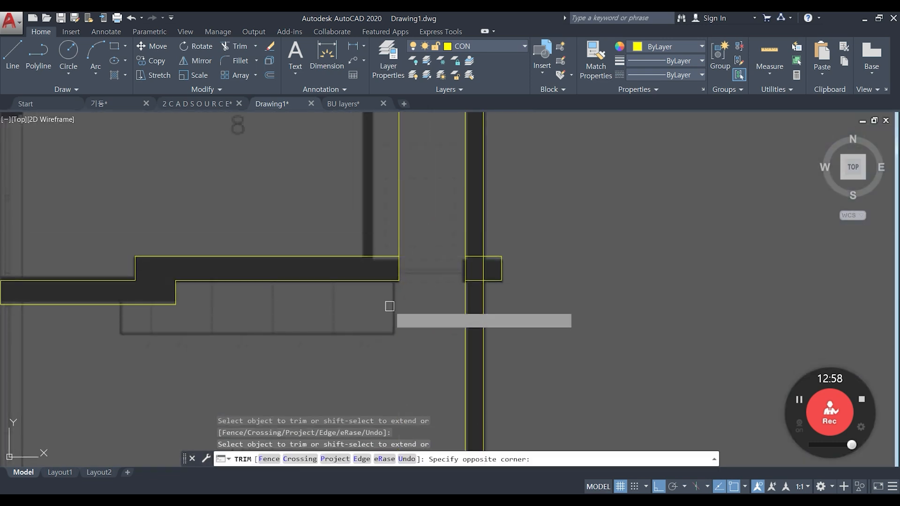
scroll(480, 266, up, 4)
click(471, 323)
key(Escape)
Offset the horizontal wall line below the stairs 300 upward to form the wall's second face.
scroll(462, 231, down, 4)
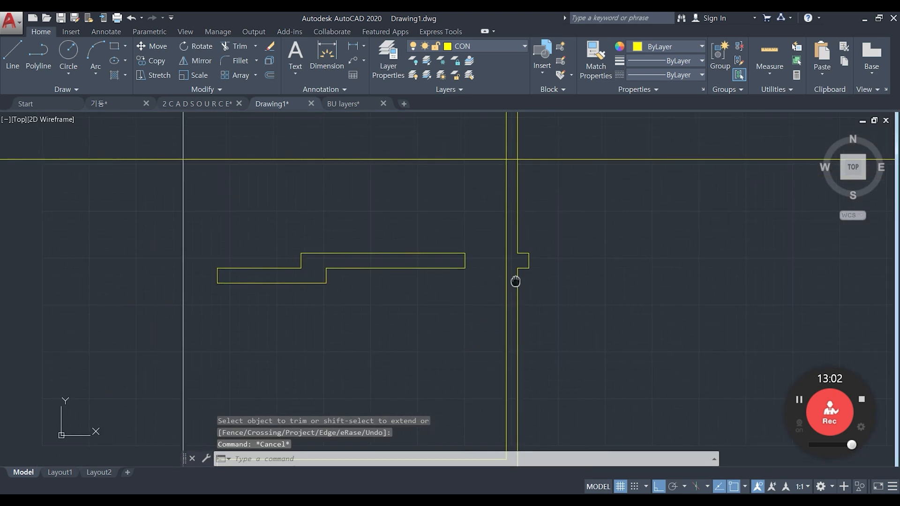
middle_drag(431, 261, 458, 284)
scroll(463, 268, down, 4)
middle_drag(421, 239, 349, 227)
scroll(378, 228, up, 4)
scroll(362, 254, up, 4)
scroll(349, 227, down, 4)
middle_drag(477, 247, 275, 251)
middle_drag(485, 245, 385, 284)
text(o)
key(Return)
text(300)
key(Return)
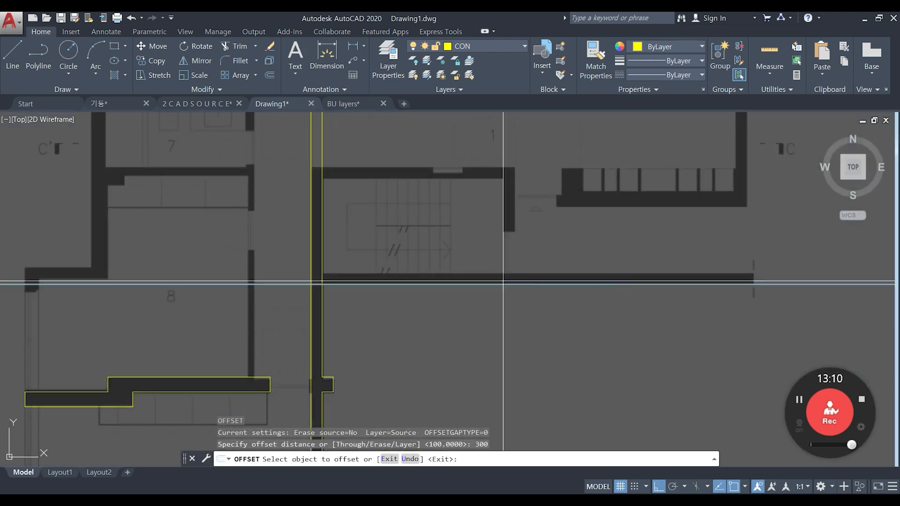
click(503, 281)
click(504, 261)
scroll(296, 288, up, 4)
key(Return)
Trim the two horizontal lines left of the vertical wall and open the wall junction between them.
text(tr)
key(Return)
key(Return)
click(283, 225)
key(Return)
key(Return)
key(Return)
click(349, 288)
click(342, 233)
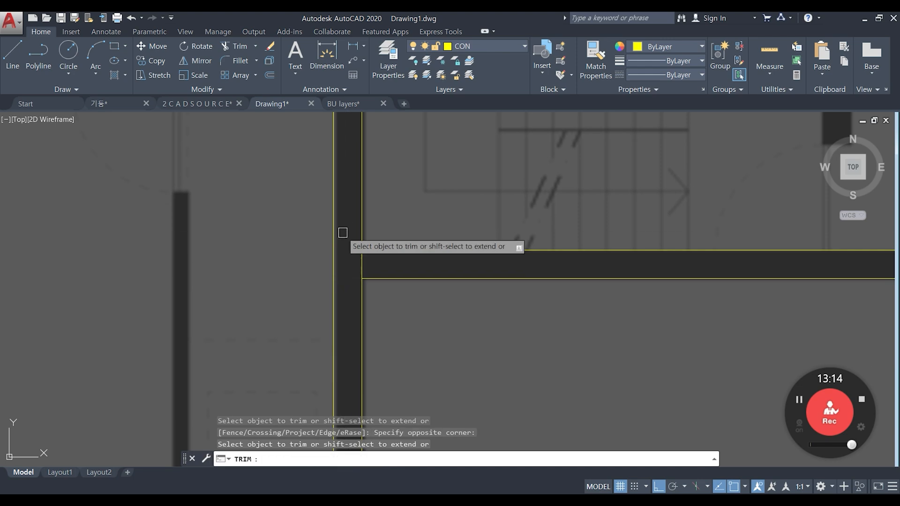
scroll(356, 239, down, 4)
key(Escape)
key(Escape)
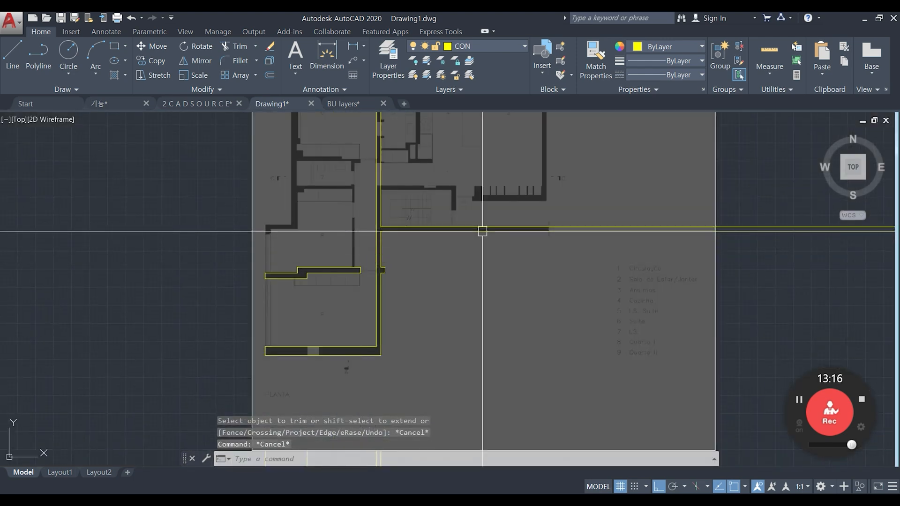
Draw a helper circle of radius 11600 centred on the corner where the horizontal wall meets the vertical wall.
scroll(483, 231, up, 5)
text(cc)
key(Return)
click(151, 257)
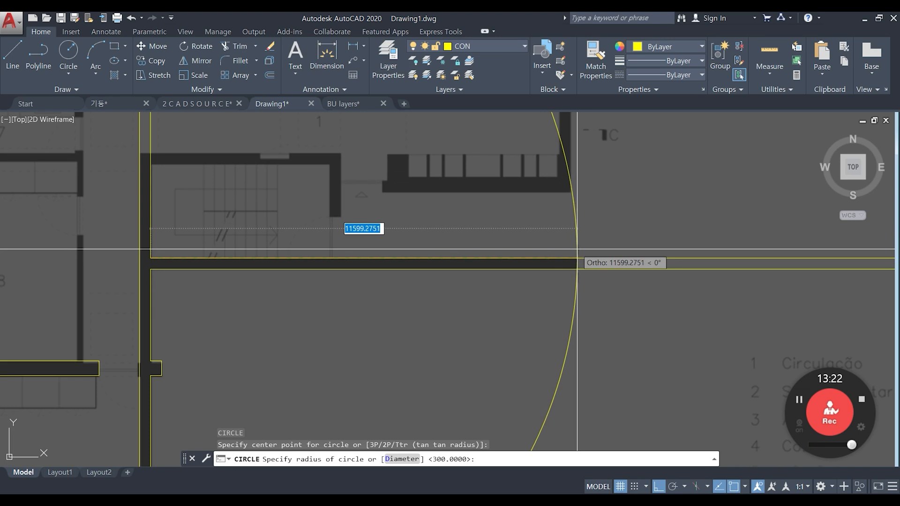
scroll(575, 250, up, 2)
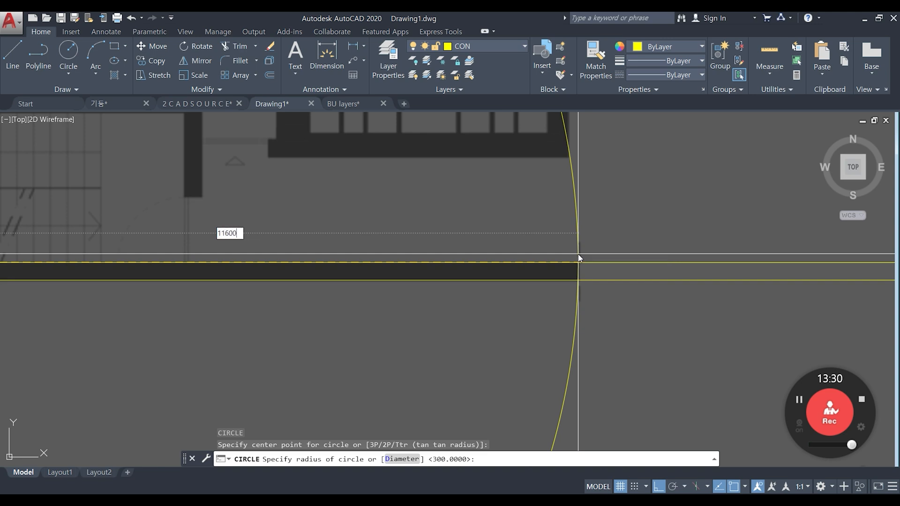
key(Return)
Close the long horizontal wall's end with a vertical line at the circle intersection and erase the helper circle.
scroll(581, 274, up, 4)
text(l)
key(Return)
click(565, 254)
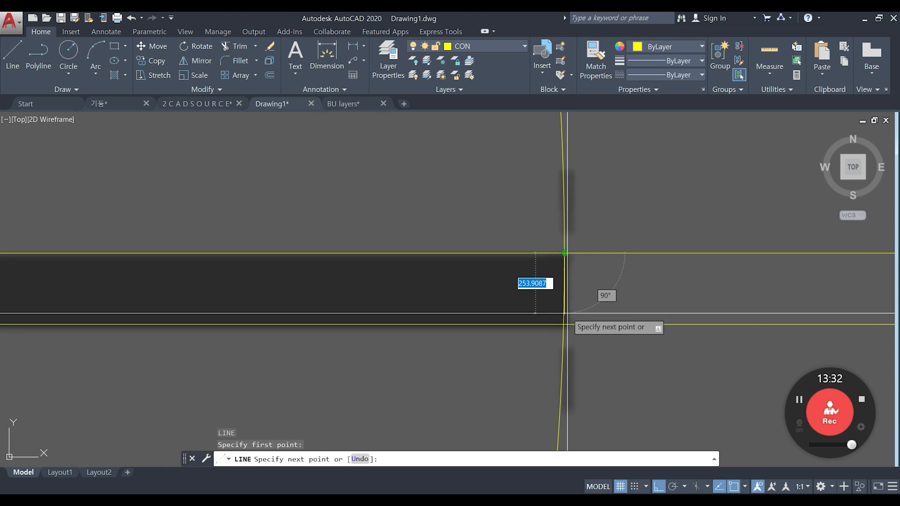
click(567, 324)
key(Return)
key(Escape)
click(572, 337)
click(540, 350)
text(e)
key(Return)
scroll(522, 304, down, 6)
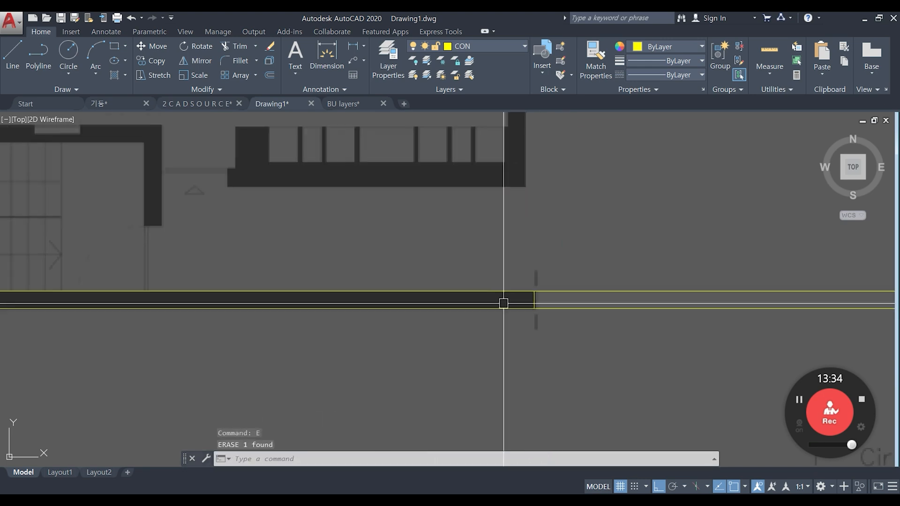
Trim both horizontal wall lines beyond the new end line.
scroll(514, 304, down, 2)
text(tr)
key(Return)
key(Return)
click(578, 326)
click(559, 276)
key(Escape)
scroll(405, 270, down, 6)
middle_drag(406, 271, 504, 244)
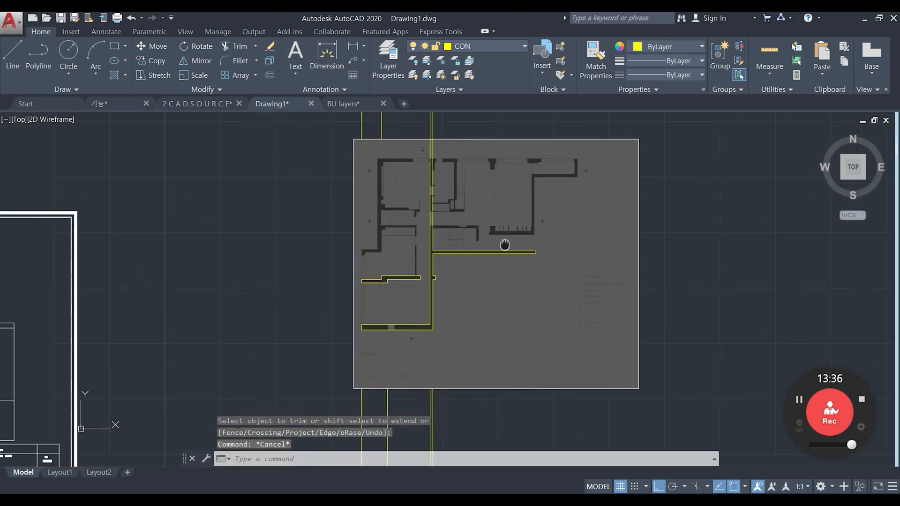
Erase the leftover vertical line pieces below the floor plan image.
scroll(453, 281, down, 4)
click(464, 361)
click(418, 336)
text(e)
key(Return)
scroll(460, 177, up, 4)
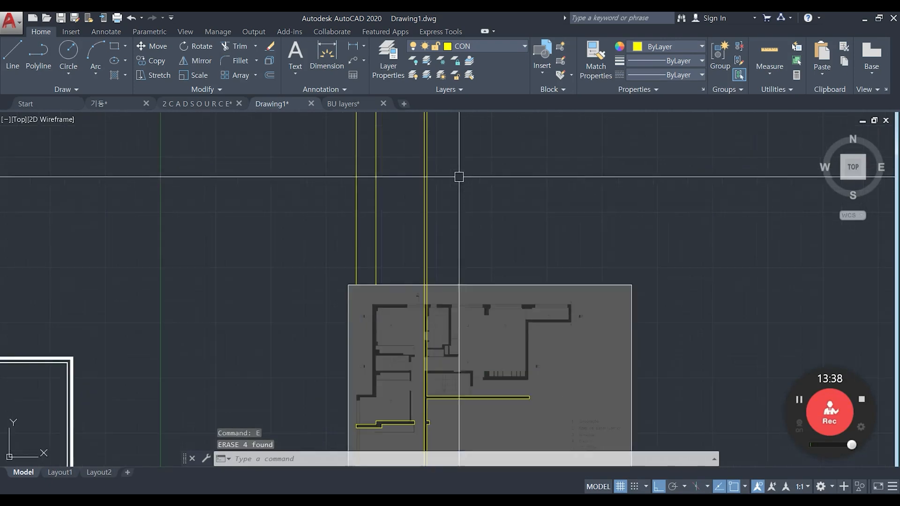
Measure the clear distances between the walls of room 9 and across the door opening with the Distance command.
middle_drag(418, 266, 435, 194)
scroll(438, 293, up, 4)
mouse_move(450, 301)
middle_down()
mouse_move(408, 264)
mouse_move(499, 191)
middle_up()
middle_drag(379, 297, 413, 232)
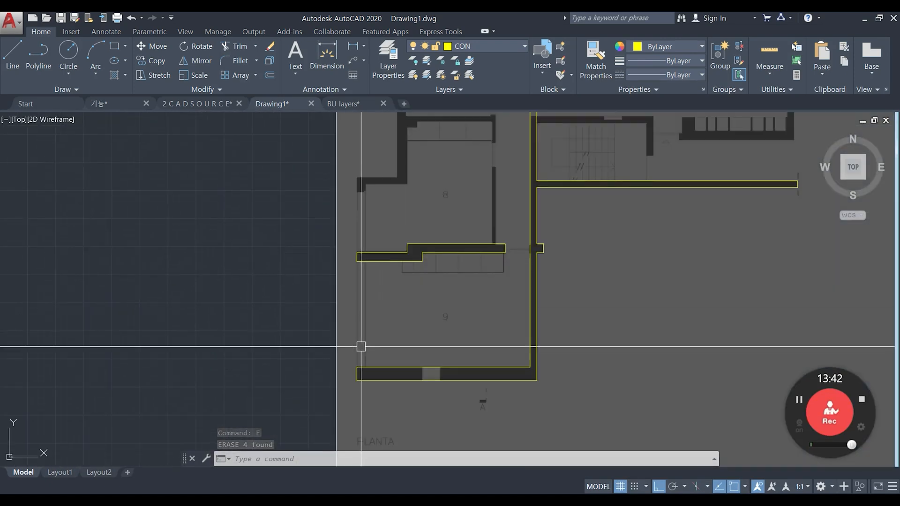
text(i)
key(Return)
click(360, 374)
click(361, 258)
key(Return)
click(423, 261)
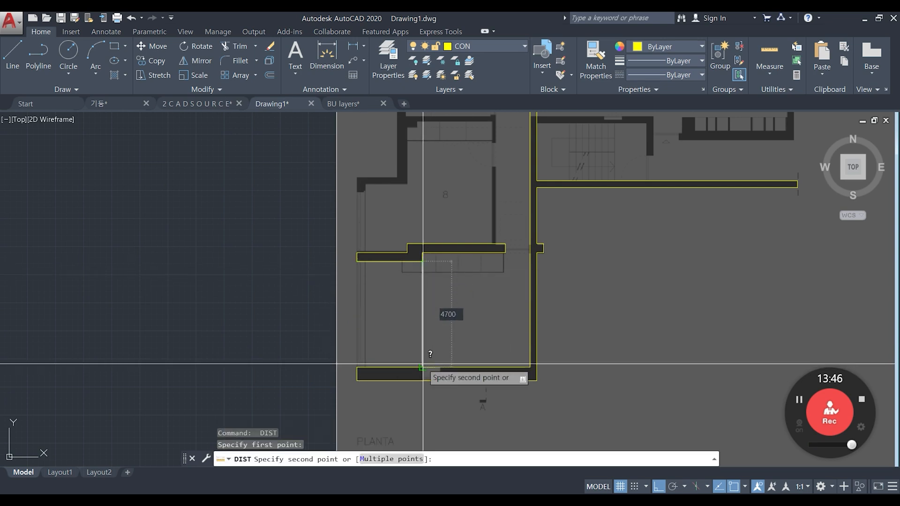
click(423, 364)
key(Return)
click(505, 253)
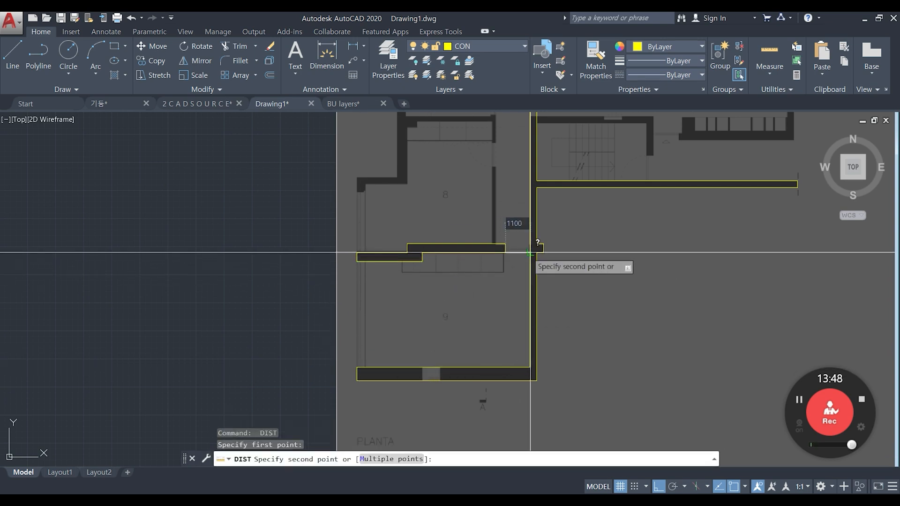
click(530, 253)
key(Return)
scroll(528, 252, up, 4)
key(Escape)
key(Escape)
scroll(540, 254, down, 6)
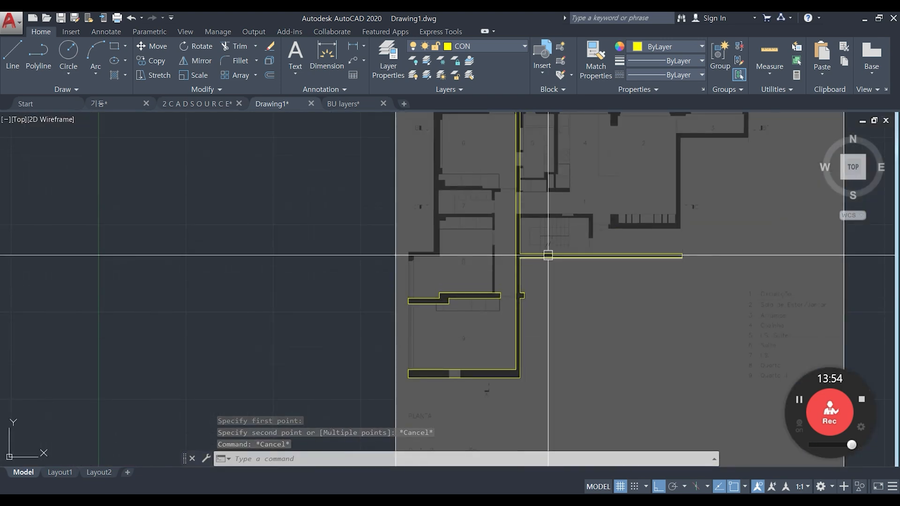
Draw a helper circle of radius 2550 centred on the stairwell's lower-left inner corner.
scroll(510, 232, up, 3)
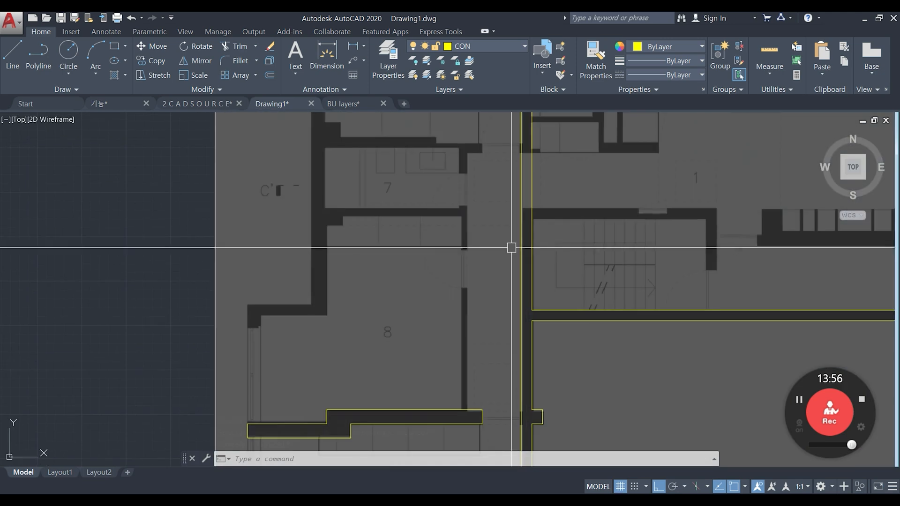
scroll(522, 241, down, 3)
scroll(433, 254, up, 5)
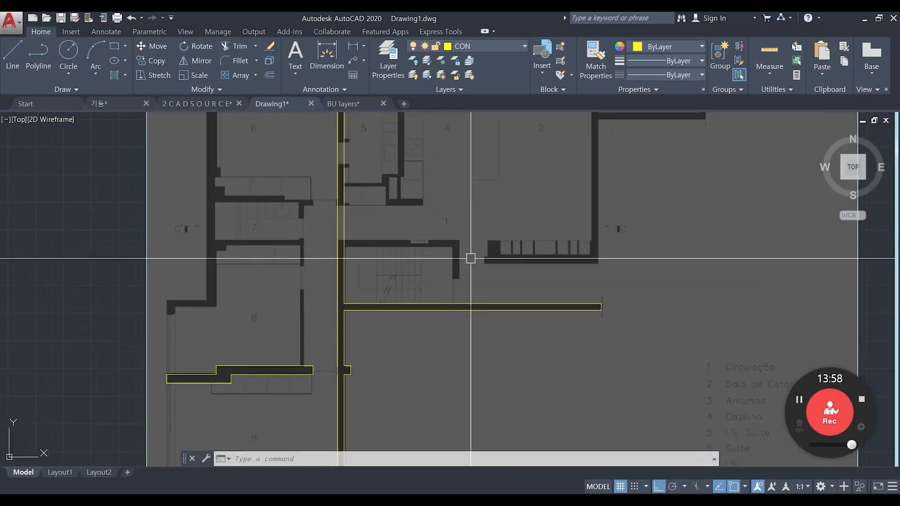
scroll(452, 263, down, 2)
text(c)
key(Return)
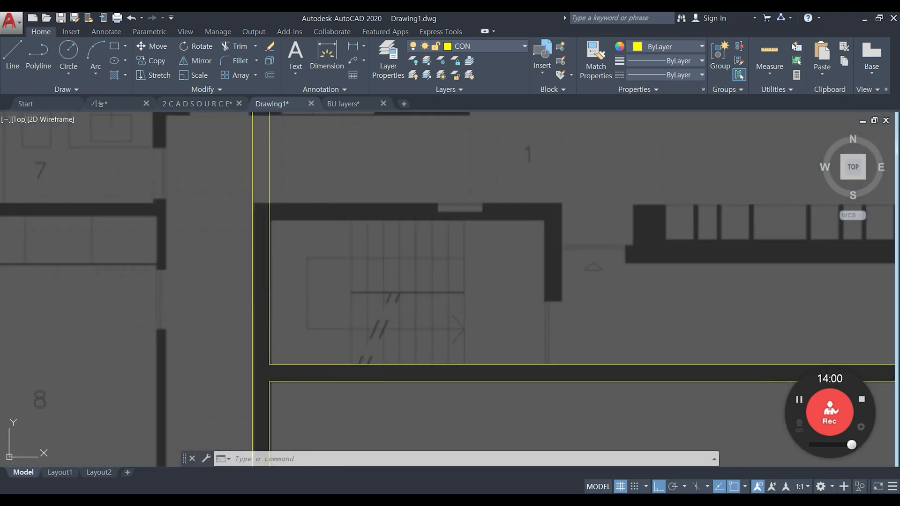
click(269, 363)
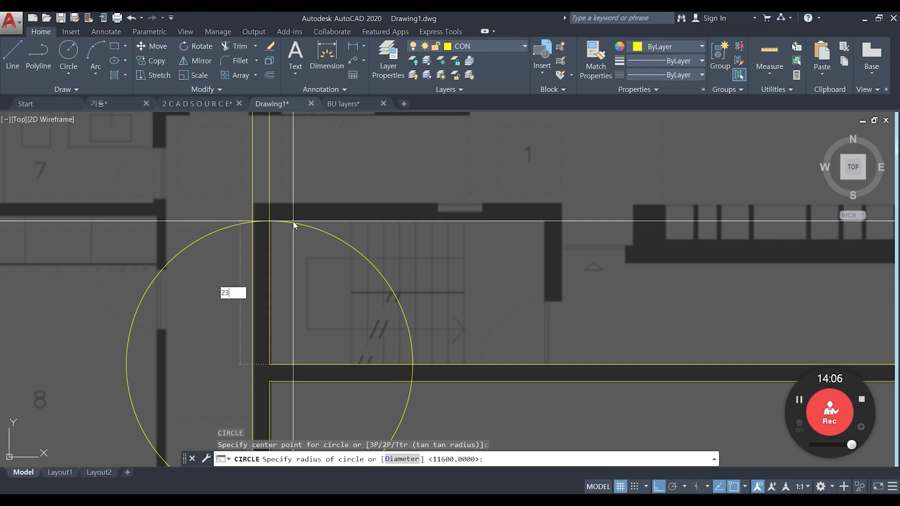
text(2550)
key(Return)
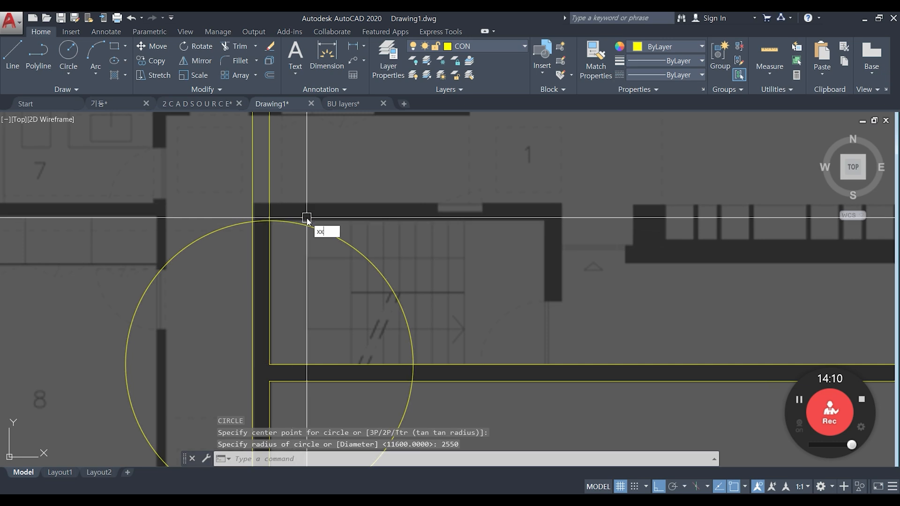
Place a horizontal construction line through the circle's top point and erase the helper circle.
key(Return)
click(270, 221)
click(272, 221)
key(Escape)
click(333, 240)
text(e)
key(Return)
Offset the new horizontal construction line 300 upward for the stairwell's upper wall.
text(o)
key(Return)
text(300)
key(Return)
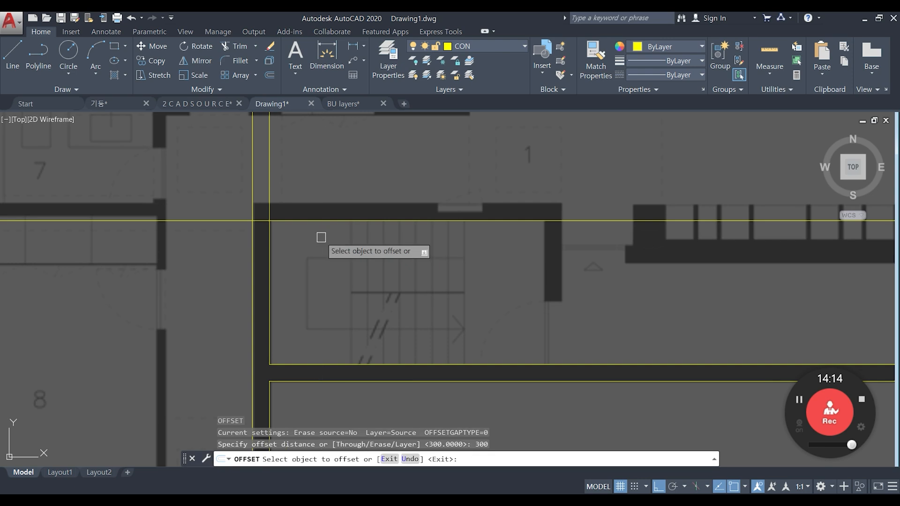
click(360, 220)
click(251, 213)
Trim the overhanging horizontal and vertical lines at the stairwell's upper-left corner to form a clean wall junction.
text(tr)
key(Return)
key(Return)
click(233, 237)
click(237, 195)
click(275, 177)
click(242, 193)
key(Return)
scroll(264, 219, up, 4)
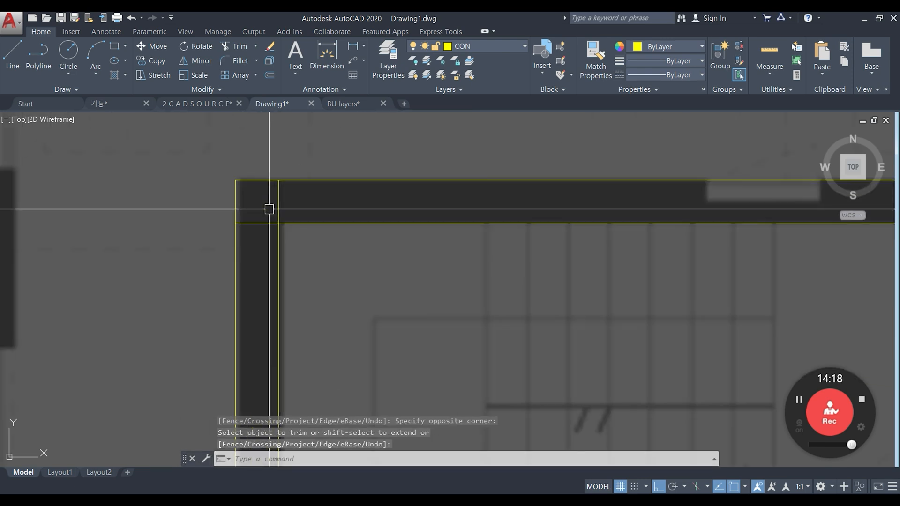
key(Escape)
key(Escape)
Draw a helper circle of radius 4900 centred on the stairwell's upper-left inner corner.
scroll(376, 217, down, 4)
scroll(355, 207, up, 2)
scroll(355, 207, down, 3)
scroll(403, 207, up, 5)
text(c)
key(Return)
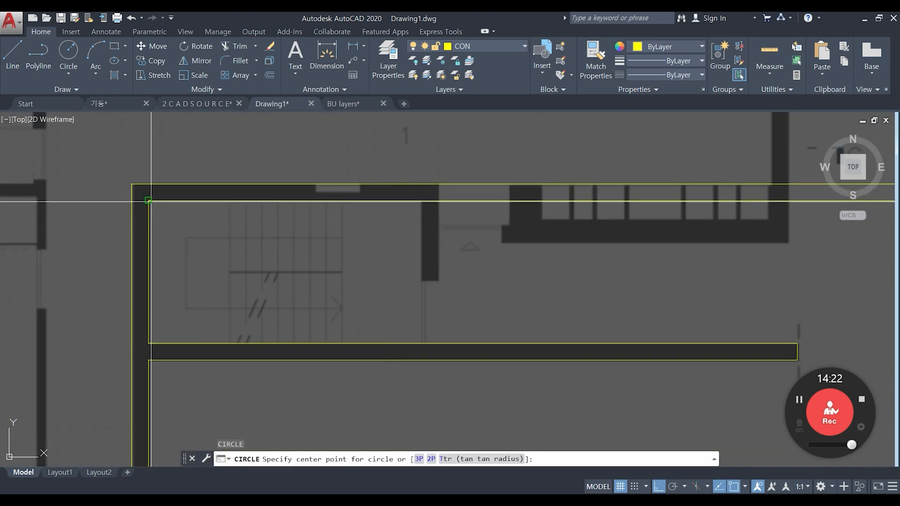
click(149, 201)
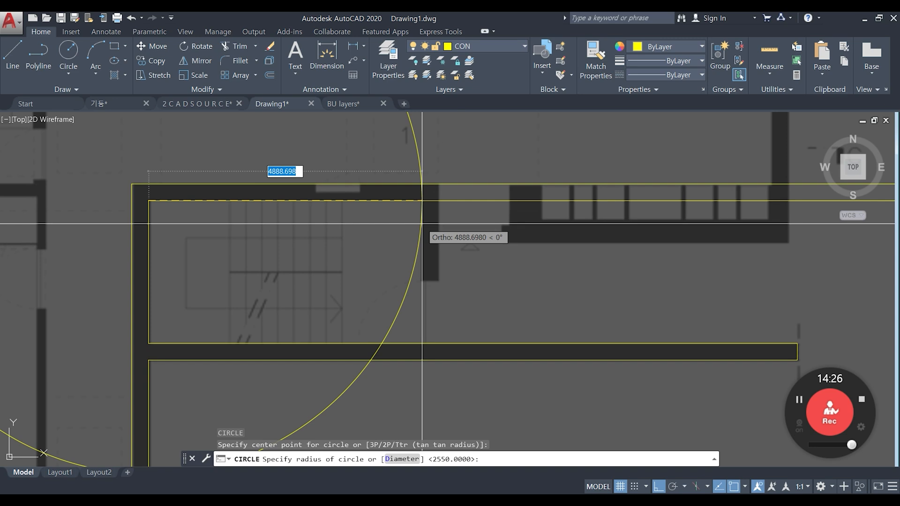
text(4900)
key(Return)
Draw a vertical line from the circle intersection on the upper wall to the lower wall and erase the helper circle.
text(l)
key(Return)
click(423, 201)
click(423, 343)
key(Escape)
click(408, 322)
click(383, 303)
text(e)
key(Return)
Offset the stairwell's right vertical line 300 outward to the right.
text(o)
key(Return)
text(300)
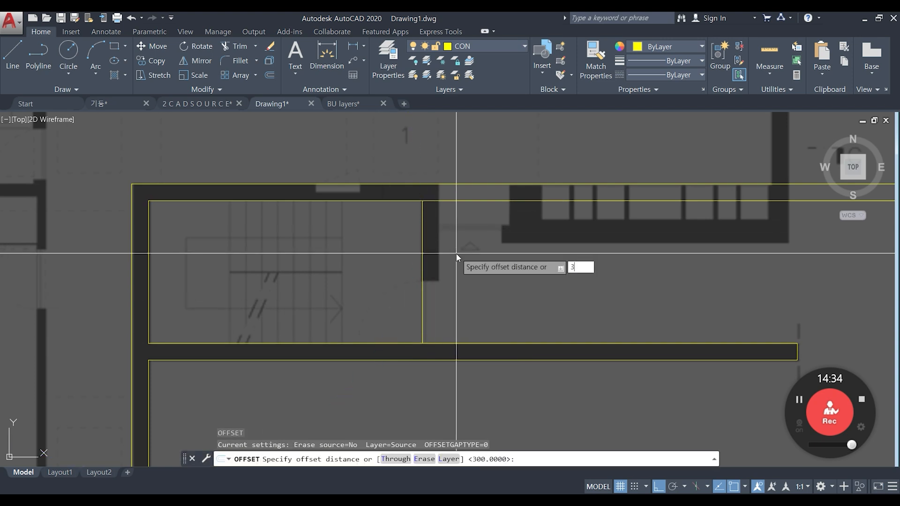
key(Return)
click(423, 263)
click(450, 264)
Extend the offset vertical line up to the outer line of the stairwell's upper wall.
text(ex)
key(Return)
key(Return)
click(439, 217)
key(Escape)
Trim the upper wall lines beyond the stairwell's right wall and the leftover pieces inside the upper-right corner.
middle_drag(456, 196, 447, 204)
text(tr)
key(Return)
key(Return)
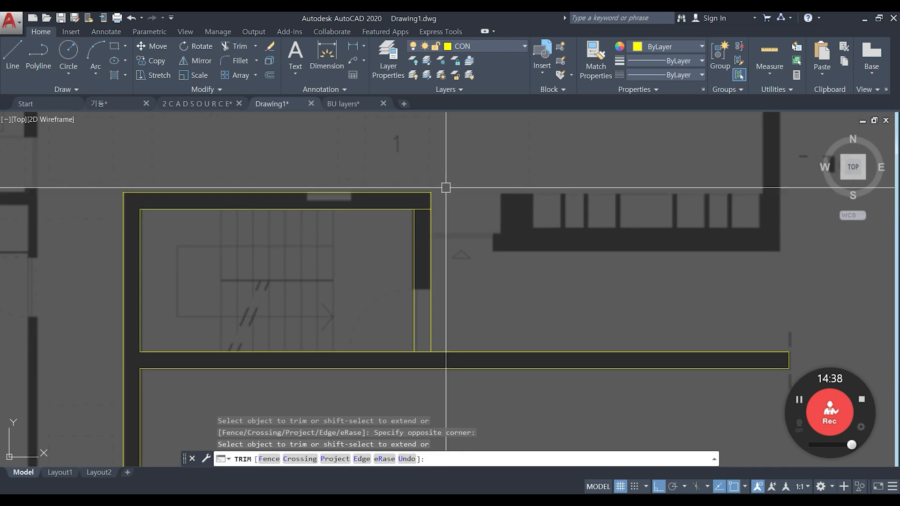
scroll(423, 211, up, 2)
key(Escape)
text(tr)
key(Return)
key(Return)
scroll(422, 213, down, 2)
key(Escape)
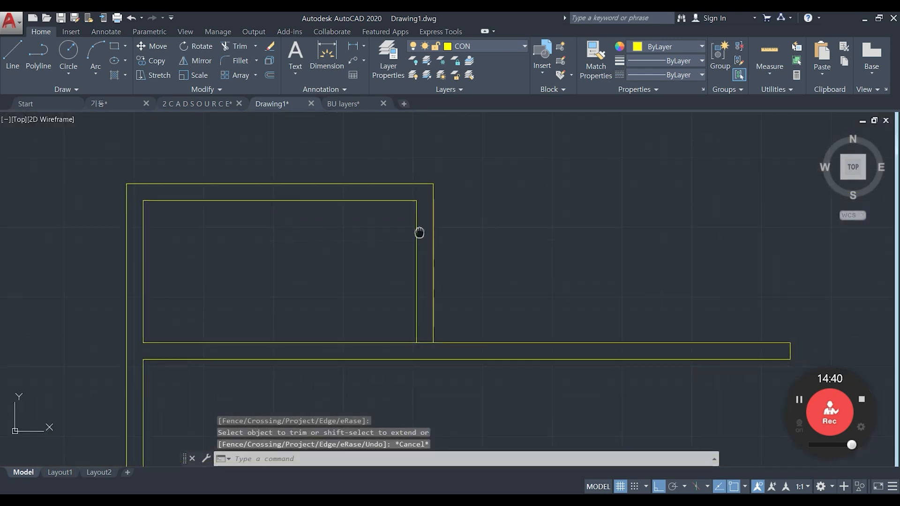
Gauge the height of the opening beneath the stairwell's right wall with a circle preview from its junction with the lower wall.
text(cc)
key(Return)
click(434, 341)
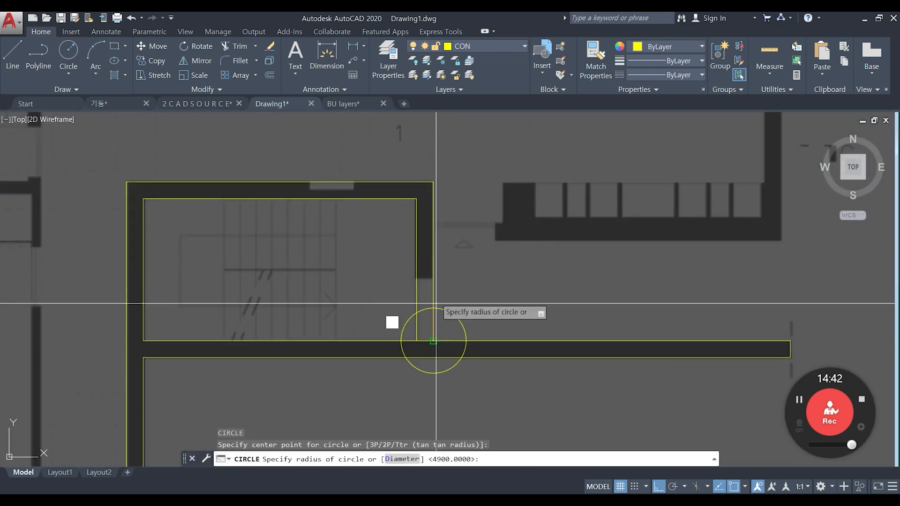
key(Escape)
Offset the upper line of the stairwell's lower horizontal wall 1200 upward.
text(o)
key(Return)
text(1200)
key(Return)
click(463, 342)
click(469, 280)
key(Escape)
key(Escape)
key(Escape)
scroll(235, 316, down, 3)
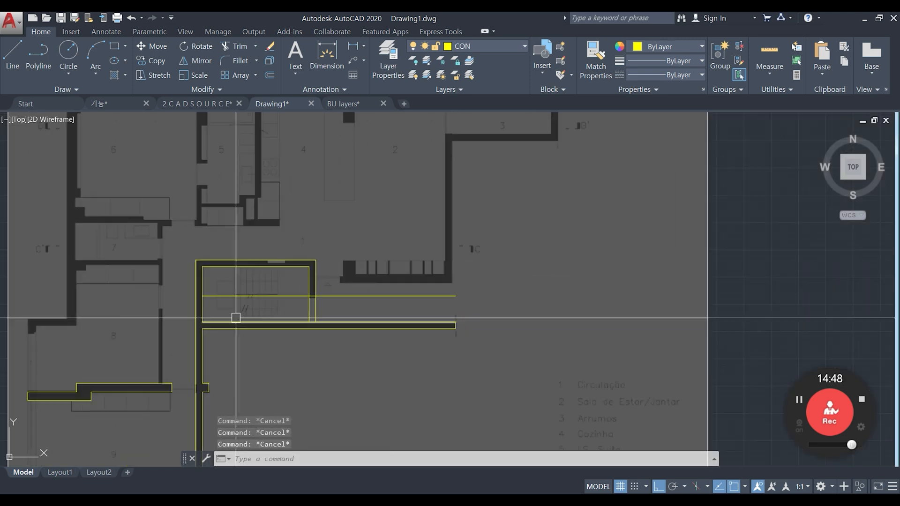
scroll(328, 317, up, 5)
text(di)
key(Return)
key(Escape)
key(Return)
click(280, 330)
key(Escape)
key(Escape)
Offset the horizontal line crossing the stairwell 100 downward and erase the line it was offset from.
scroll(469, 281, down, 2)
middle_drag(526, 252, 502, 309)
scroll(547, 243, up, 4)
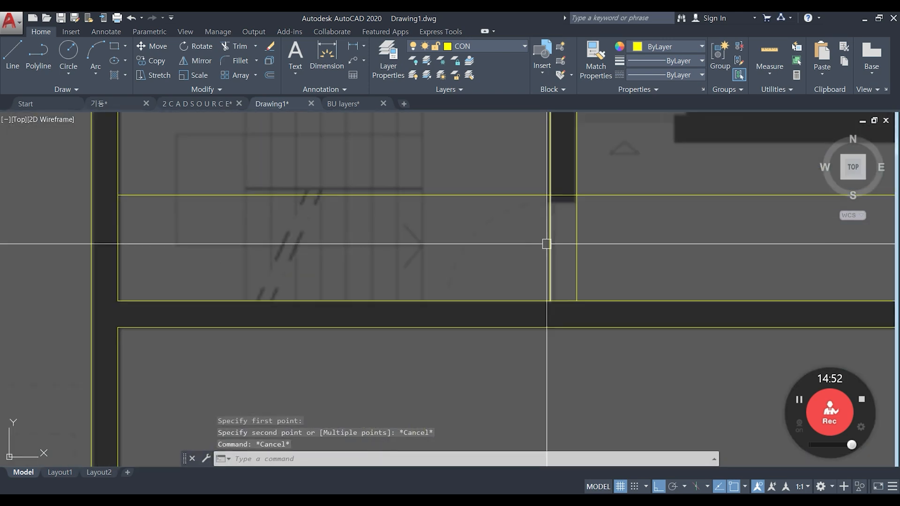
text(o)
key(Return)
text(100)
key(Return)
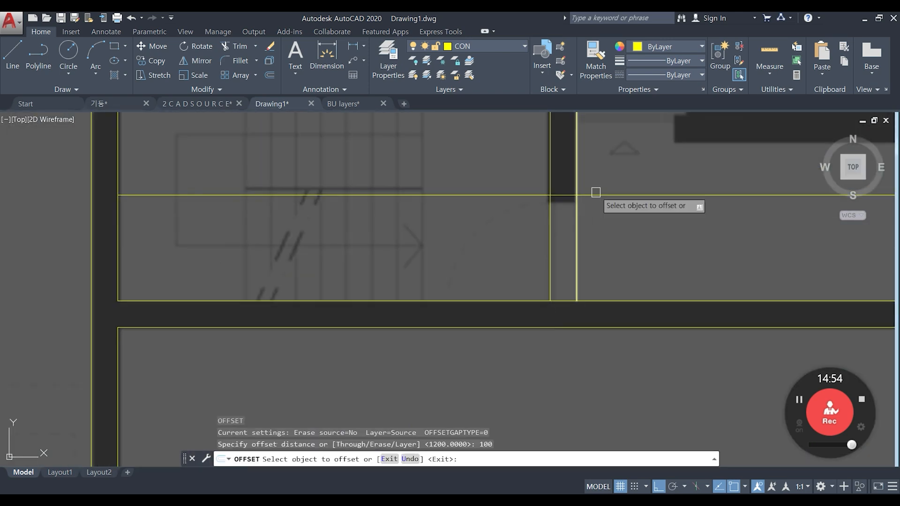
click(594, 195)
click(598, 225)
key(Return)
click(594, 194)
text(e)
key(Return)
Trim the crossing line outside the stairwell's right wall and the wall lines below it, leaving a closed wall end at the opening.
text(tr)
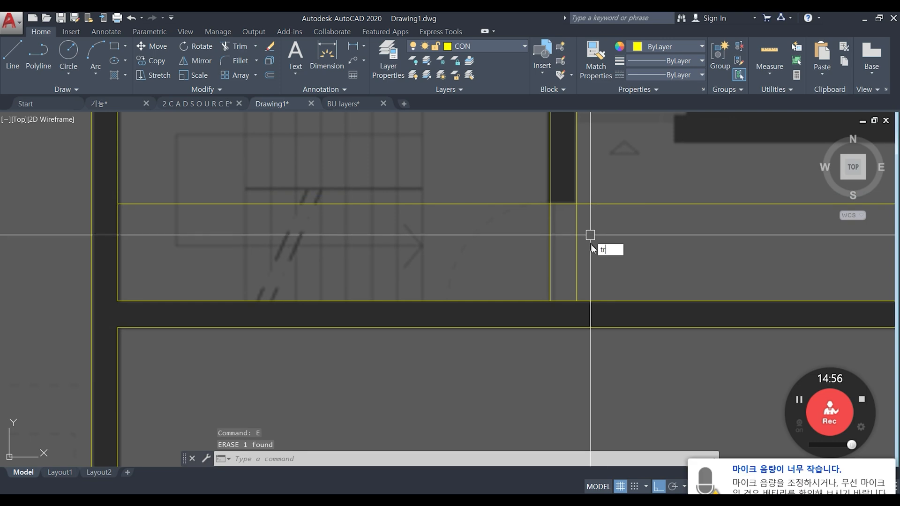
key(Return)
key(Return)
click(597, 249)
click(606, 204)
click(537, 235)
click(526, 194)
key(Return)
Gauge the width of the opening between the stairwell's right wall and the wall beside it with a circle preview.
scroll(526, 216, down, 3)
middle_drag(526, 223, 489, 237)
scroll(489, 213, down, 3)
middle_drag(495, 267, 533, 265)
scroll(562, 207, up, 6)
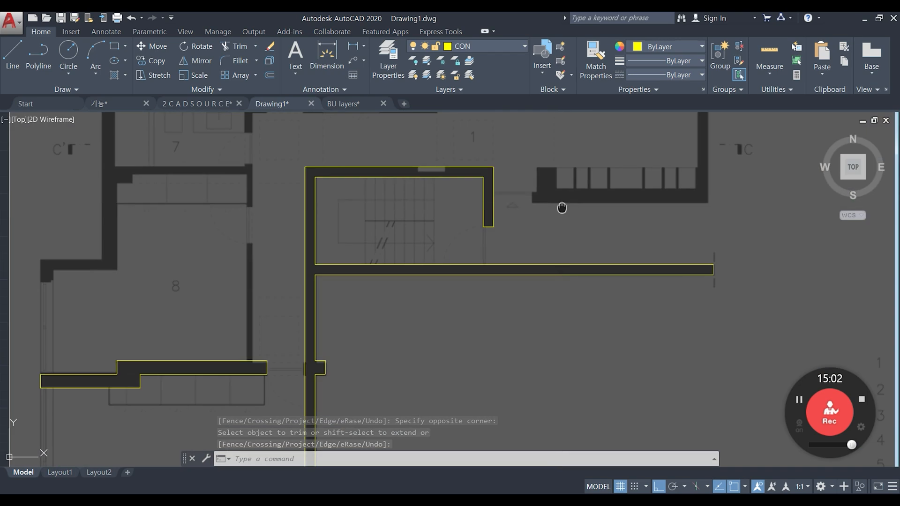
middle_drag(426, 228, 412, 239)
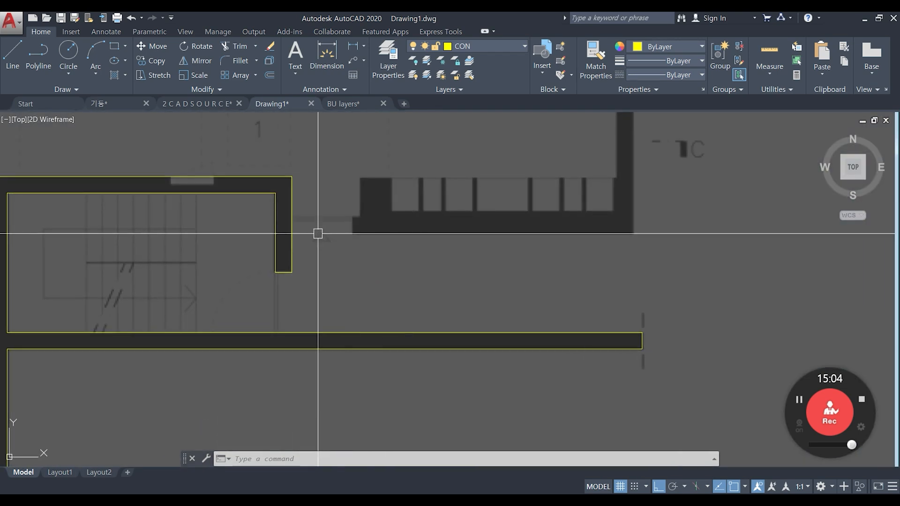
text(o)
key(Return)
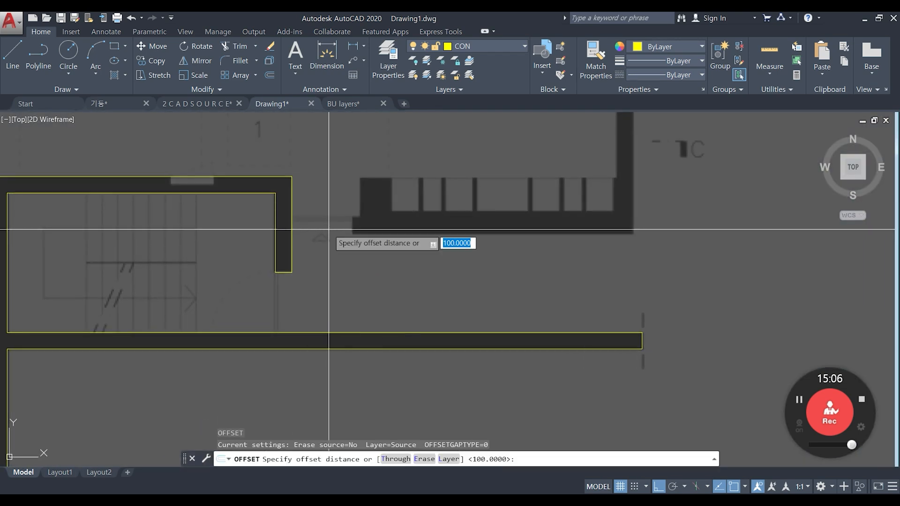
key(Escape)
scroll(297, 221, up, 3)
text(c)
key(Return)
click(289, 301)
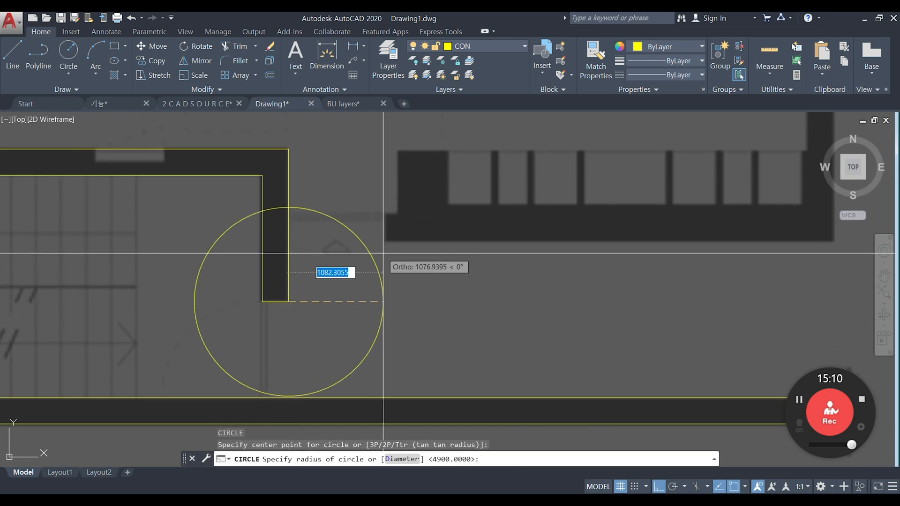
key(Escape)
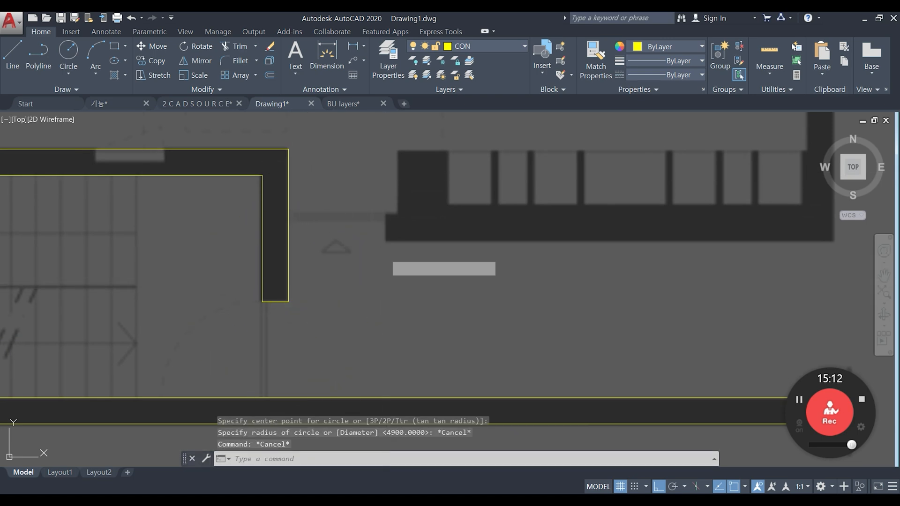
Offset the outer line of the stairwell's right wall 1100 to the right.
text(o)
key(Return)
text(110)
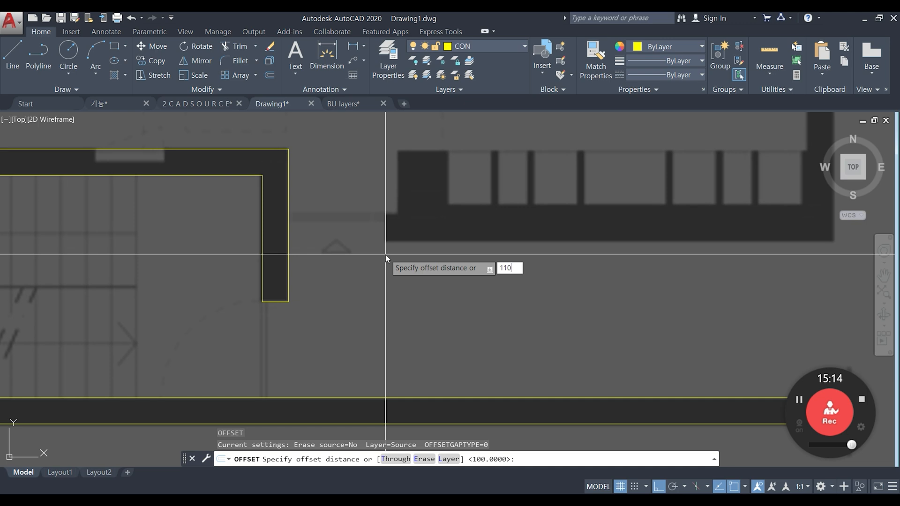
text(0)
key(Return)
click(289, 248)
click(402, 253)
key(Return)
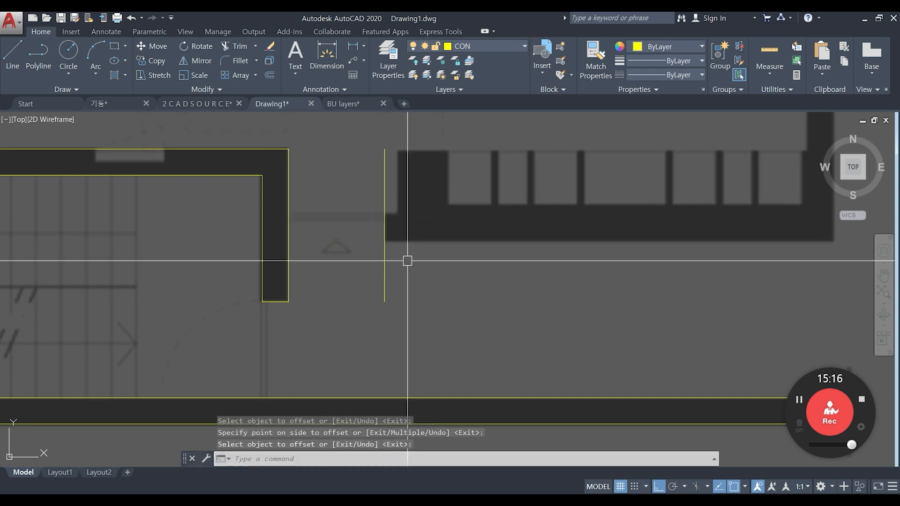
Draw a helper circle of radius 5100 centred on the lower end of the offset vertical line.
middle_drag(406, 258, 346, 284)
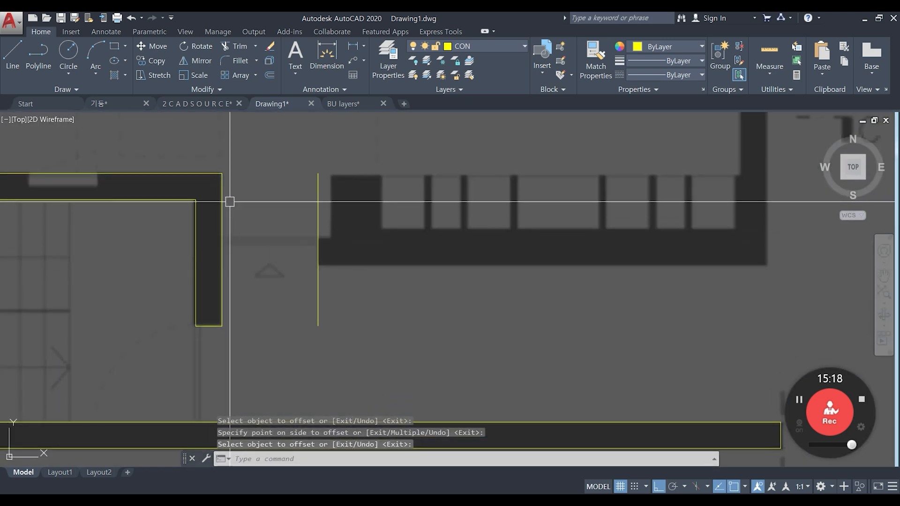
scroll(230, 201, down, 4)
key(Return)
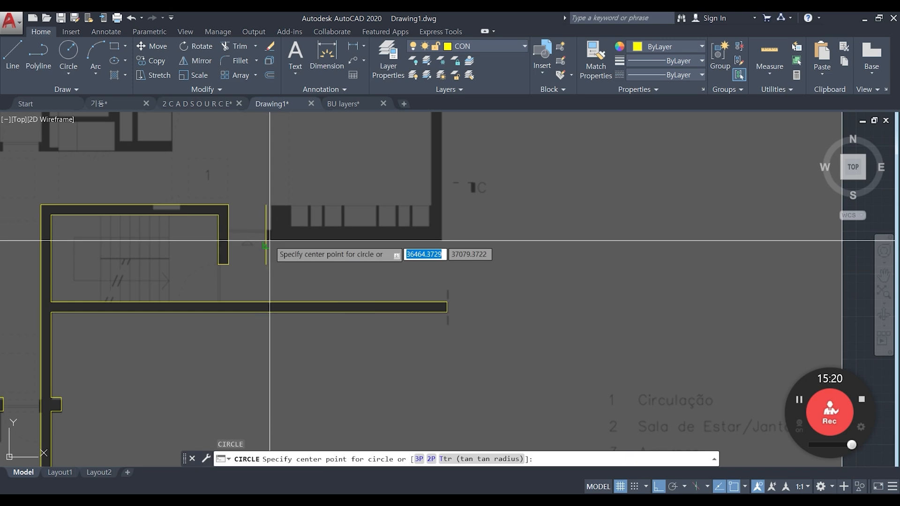
click(265, 264)
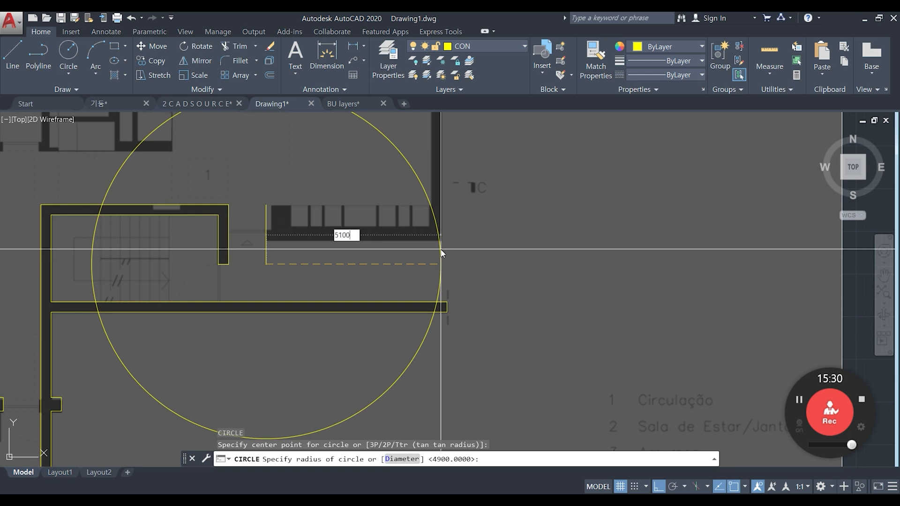
key(space)
key(Escape)
Draw a vertical line from the circle's right quadrant up along the outer face of the right-hand wall and erase the helper circle.
text(l)
key(space)
click(441, 263)
scroll(452, 207, down, 4)
middle_drag(453, 208, 451, 278)
click(445, 131)
key(Escape)
click(429, 240)
key(Escape)
key(Escape)
click(410, 238)
text(e)
key(space)
Draw a horizontal line from the stairwell's upper-right corner to the outer right-hand line and trim its part across the opening.
scroll(372, 276, up, 4)
text(l)
key(space)
click(348, 268)
click(558, 268)
key(Escape)
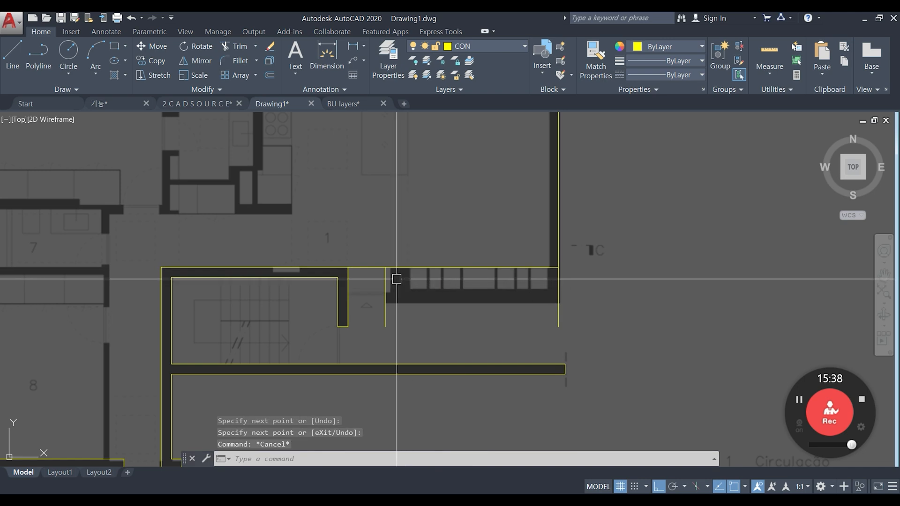
text(tr)
key(space)
key(Escape)
scroll(399, 311, up, 5)
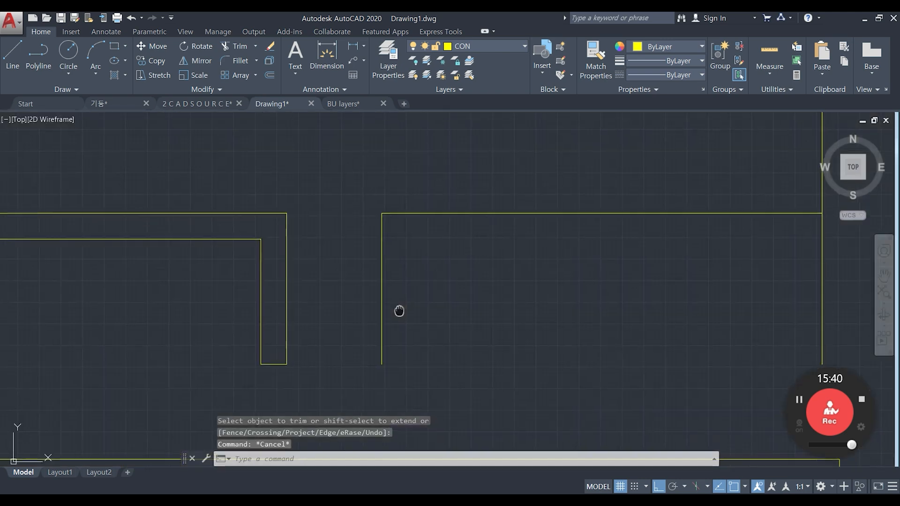
Offset the vertical line at the right side of the opening 200 to the right.
text(o)
key(space)
text(200)
key(space)
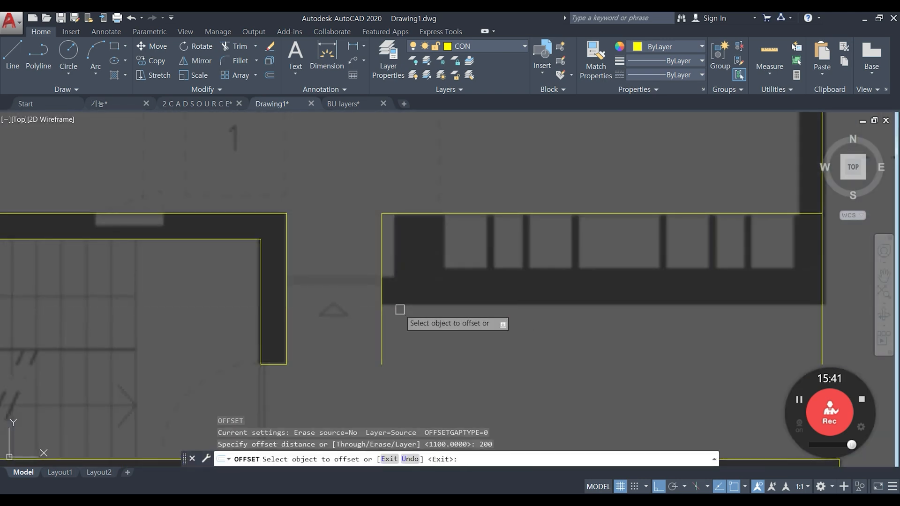
click(383, 265)
click(421, 268)
key(space)
key(Escape)
Gauge the depth of the thick wall right of the opening with a circle preview from its upper-left corner.
scroll(525, 309, down, 2)
middle_drag(527, 306, 446, 301)
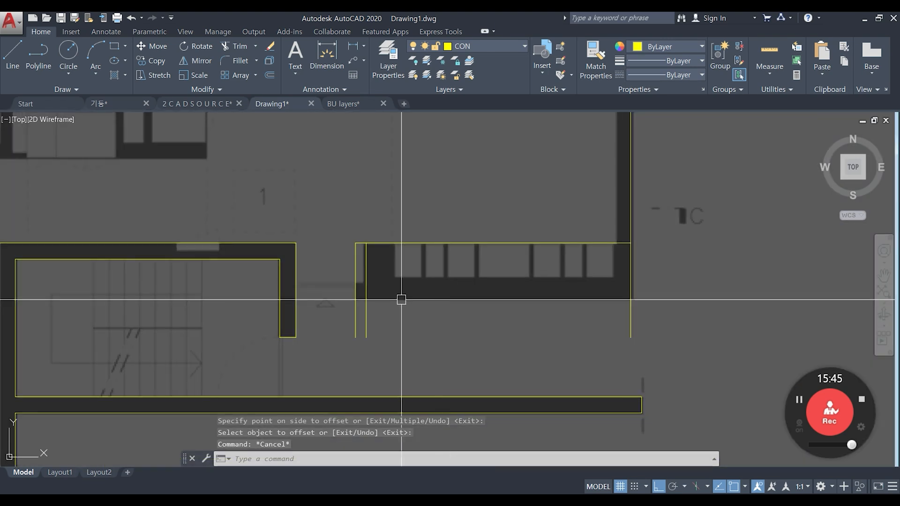
key(space)
click(358, 244)
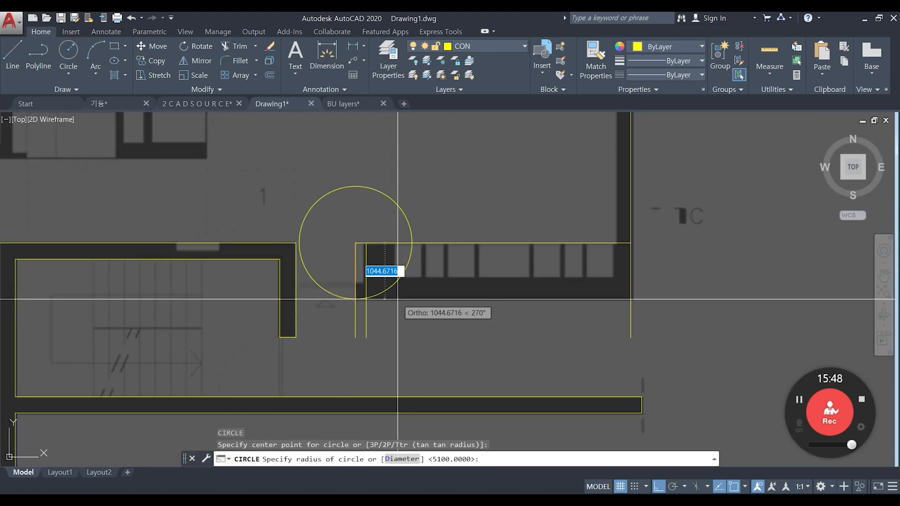
key(Escape)
Offset the top line of the thick wall right of the opening 1000 downward.
text(o)
key(space)
text(1000)
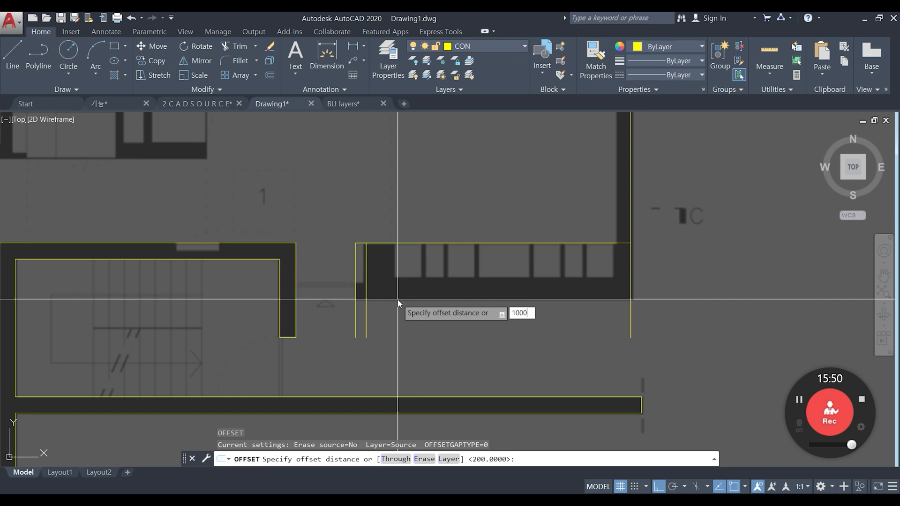
key(Return)
click(449, 243)
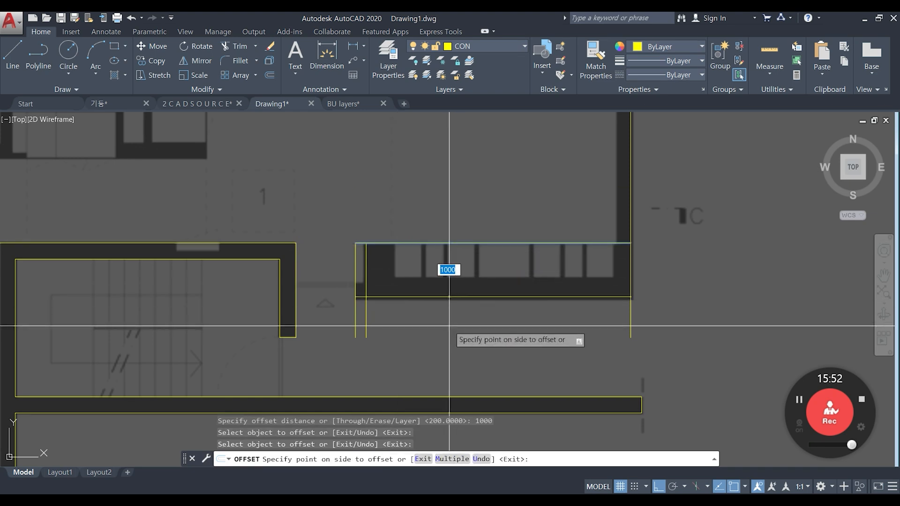
click(449, 326)
key(space)
Trim the ends of the vertical lines that extend below the thick wall's bottom line.
text(tr)
key(space)
key(space)
click(388, 347)
click(345, 326)
click(664, 342)
key(Escape)
key(space)
key(space)
click(654, 338)
click(477, 310)
Offset the thick wall's bottom line 300 upward.
key(space)
text(300)
key(space)
click(470, 298)
click(471, 273)
key(space)
Trim the excess lines at the thick wall's left end to form its stepped corner outline.
scroll(373, 276, up, 4)
text(tr)
key(space)
key(space)
click(342, 256)
click(316, 164)
click(359, 312)
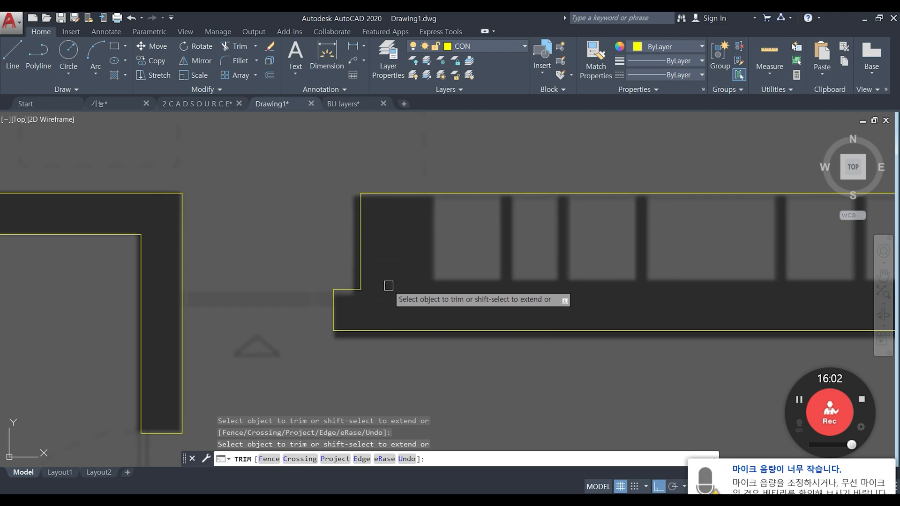
scroll(464, 302, down, 3)
key(Escape)
key(Escape)
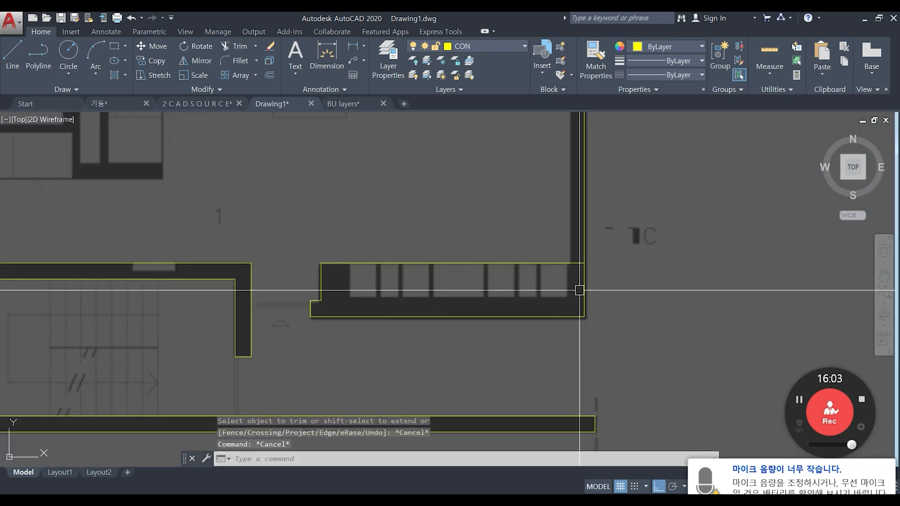
Offset the outer line of the right-hand vertical wall 300 inward.
text(o)
key(space)
text(300)
click(580, 281)
click(550, 291)
key(space)
Trim the overlapping line pieces where the right-hand vertical wall's inner line meets the thick wall's top line.
text(tr)
key(space)
key(space)
scroll(558, 282, down, 3)
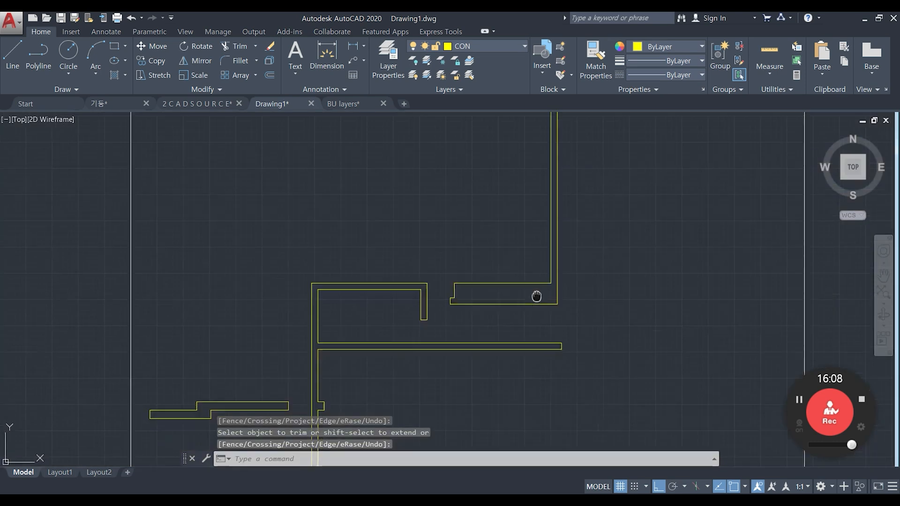
key(Escape)
scroll(491, 307, up, 3)
scroll(465, 305, down, 2)
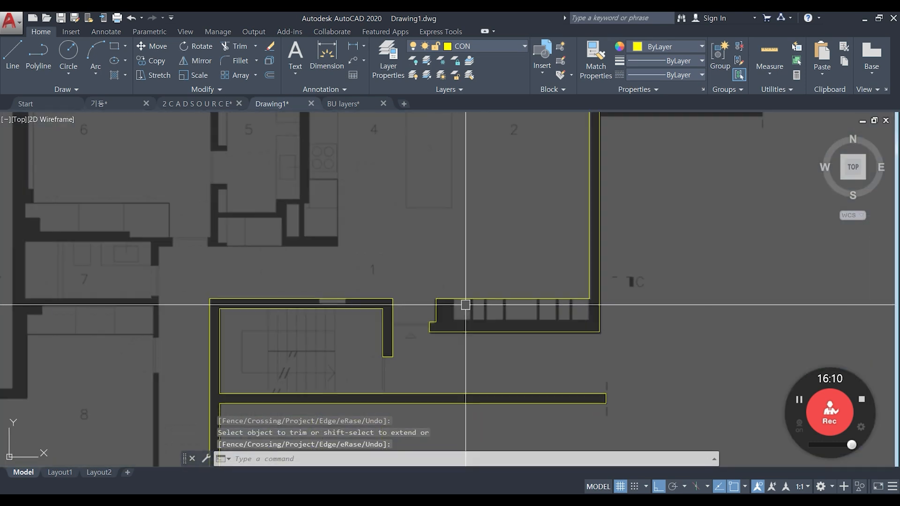
scroll(495, 299, up, 2)
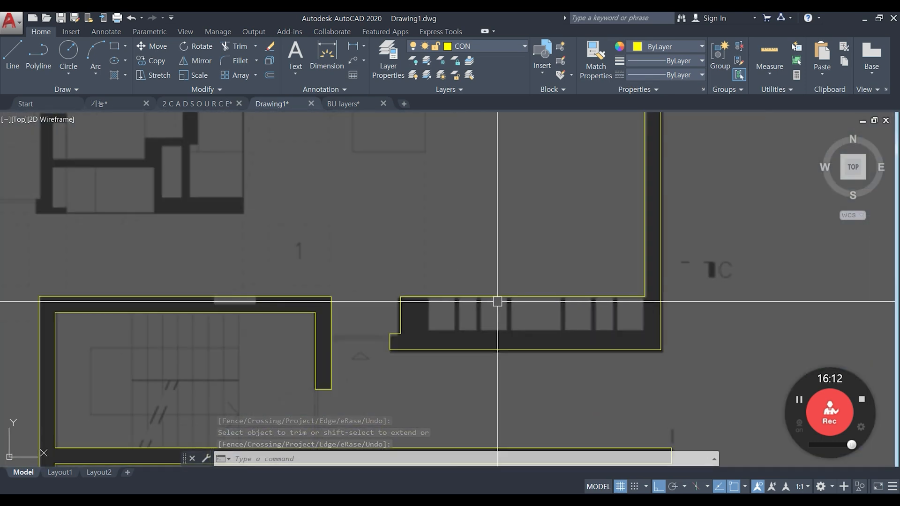
text(o)
key(Return)
key(Return)
click(402, 313)
key(Escape)
key(Escape)
Measure the width of the thick wall's left-end pier with a circle preview from its upper-left corner.
text(c)
key(Return)
click(401, 297)
key(Escape)
scroll(420, 301, up, 4)
key(Return)
click(336, 297)
middle_drag(416, 321, 422, 278)
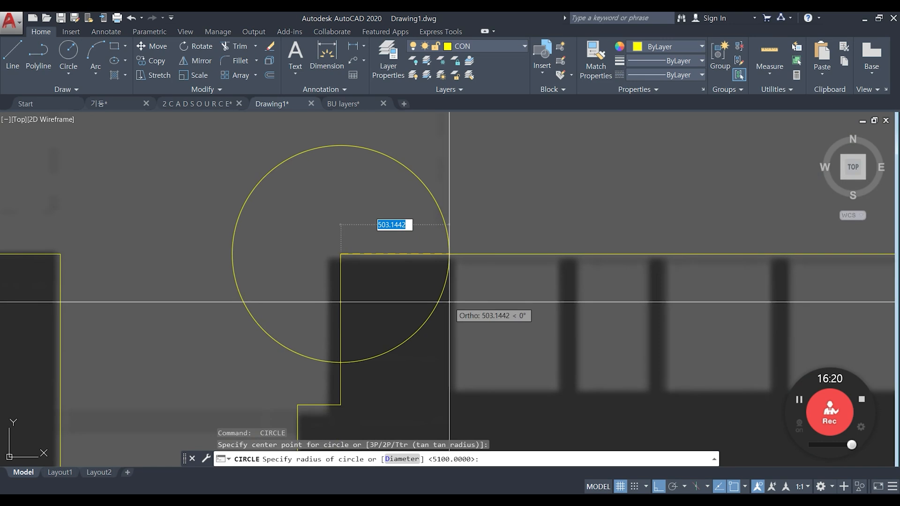
key(Escape)
key(Escape)
Offset the left line of the thick wall's pier 500 to the right.
text(o)
key(Return)
text(3)
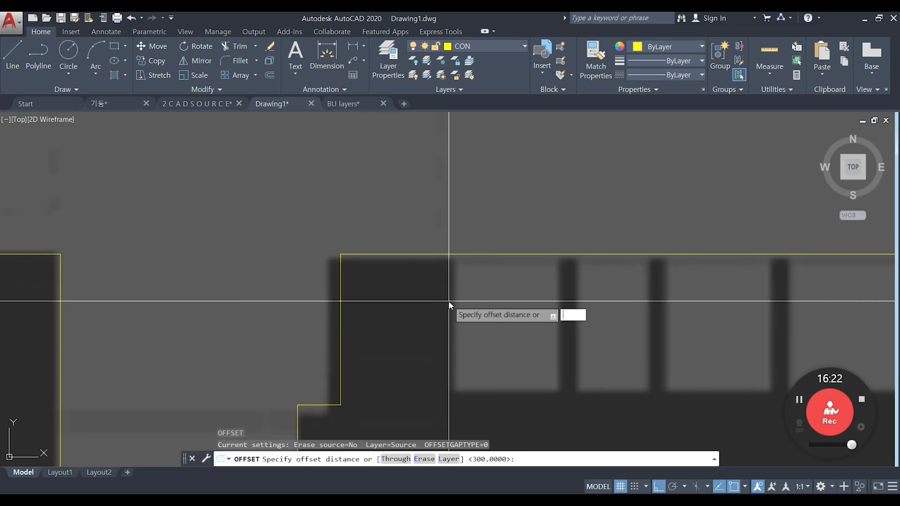
text(00)
key(Return)
click(344, 319)
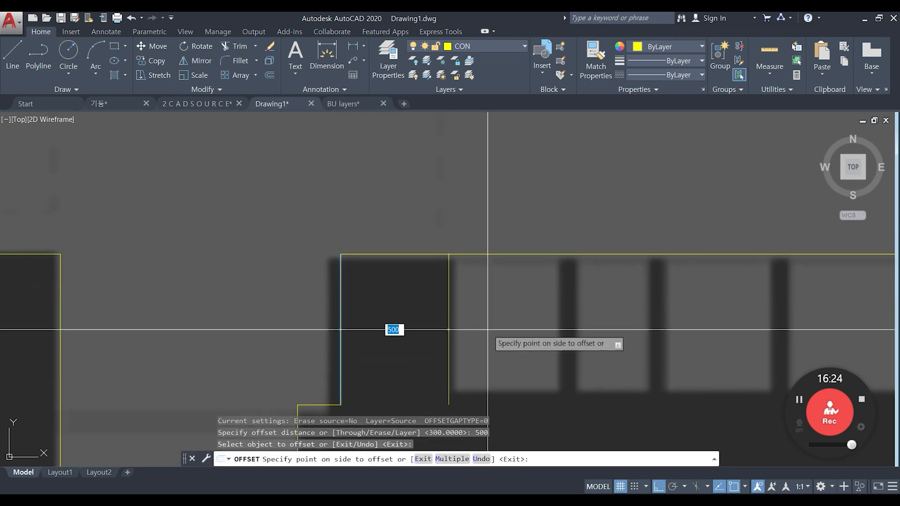
click(487, 328)
key(Return)
Draw a horizontal line from the lower end of the pier's right line across to the right-hand vertical wall.
scroll(479, 318, down, 4)
middle_drag(483, 323, 410, 316)
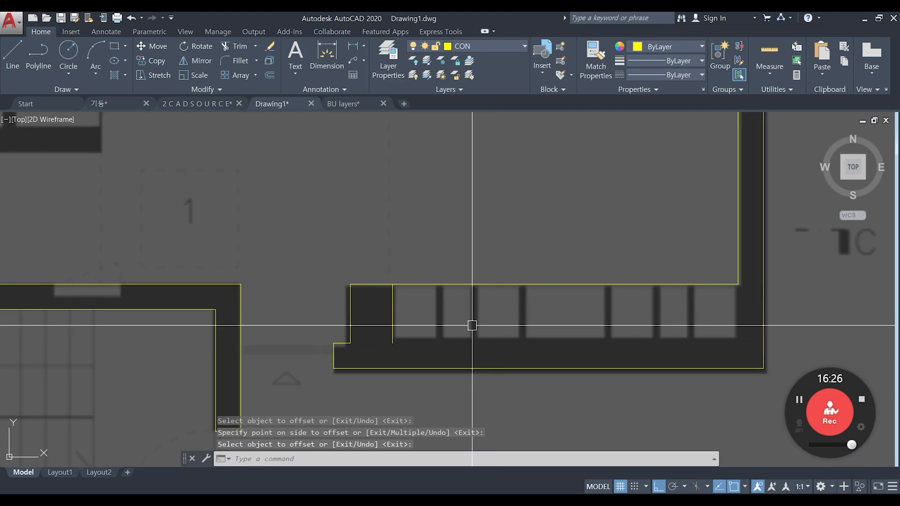
text(l)
key(Return)
click(392, 343)
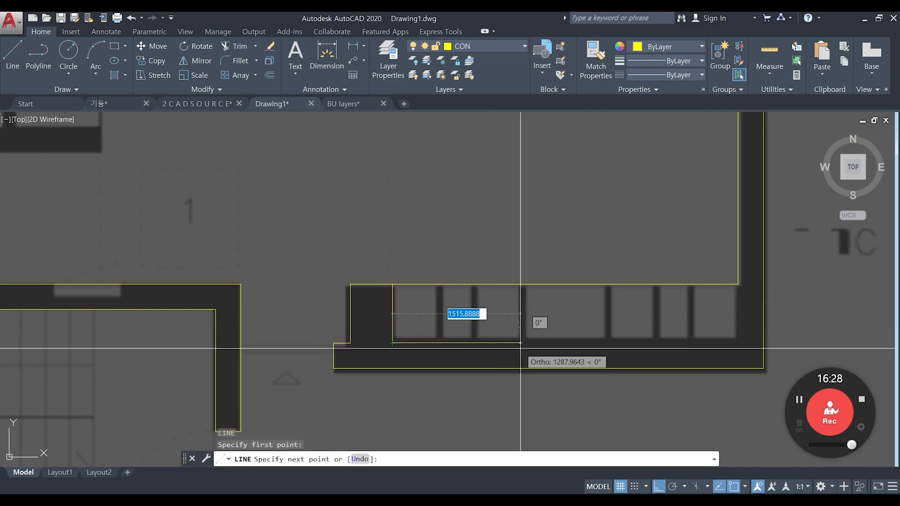
click(741, 339)
key(Escape)
Fillet the new horizontal line with the inner line of the right-hand vertical wall into a sharp corner.
text(ex)
key(Return)
key(Escape)
scroll(744, 322, up, 2)
text(f)
key(Return)
click(734, 337)
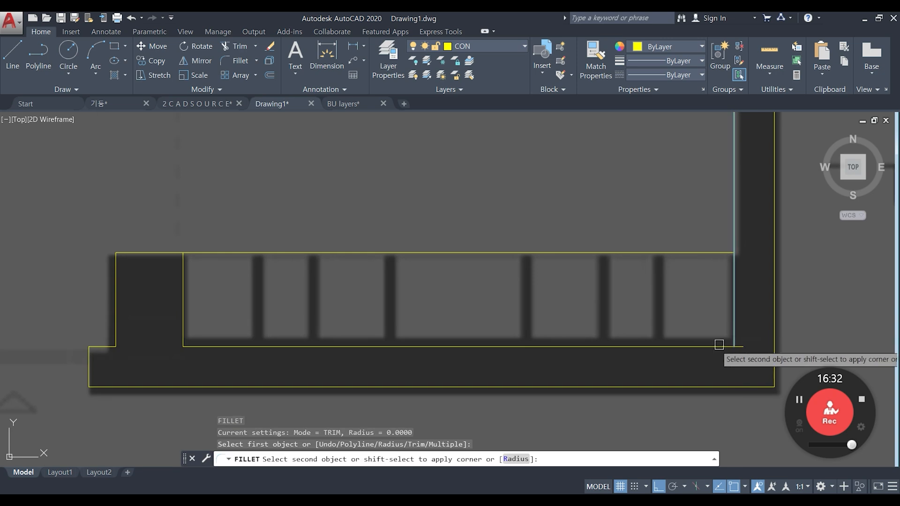
click(719, 345)
key(Return)
Trim away the thick wall's top line between the pier and the right-hand vertical wall.
scroll(605, 306, down, 2)
text(tr)
key(Return)
key(Return)
click(565, 287)
key(Escape)
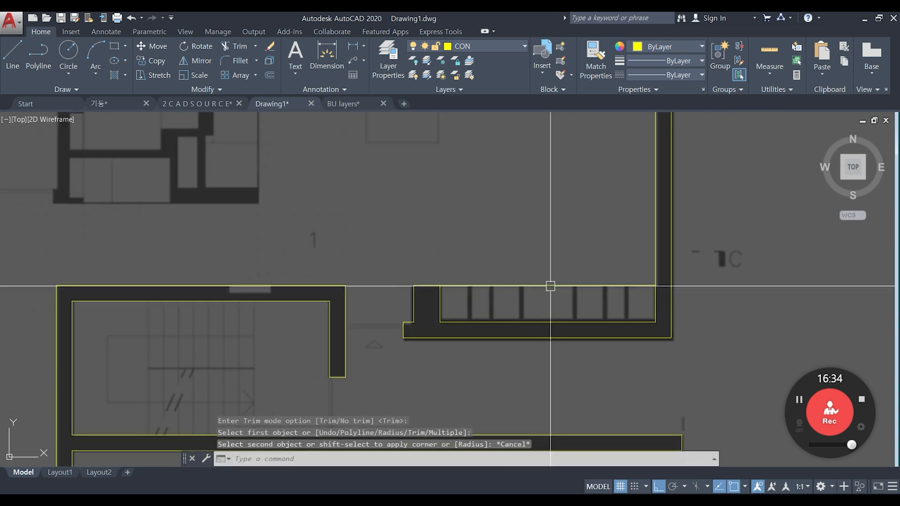
key(Escape)
middle_drag(550, 286, 544, 290)
text(r)
key(Return)
key(Escape)
scroll(475, 303, down, 4)
middle_drag(495, 312, 495, 317)
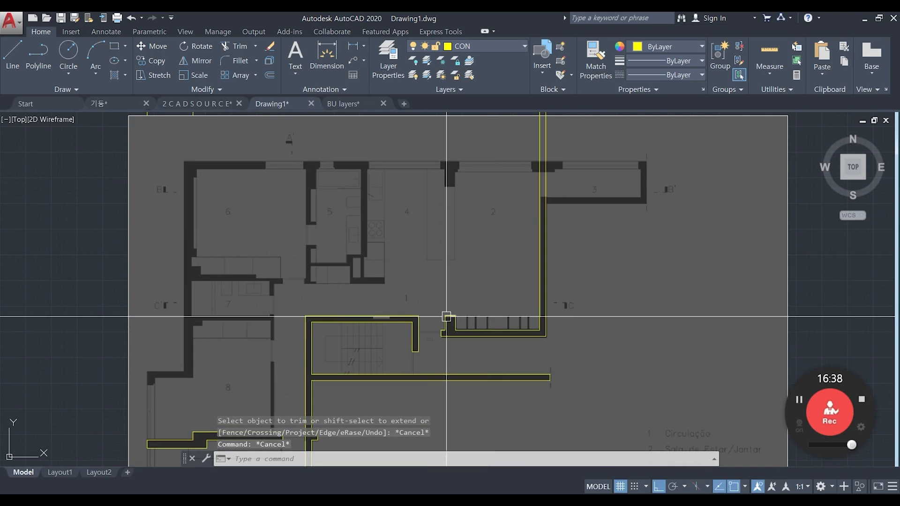
Erase the leftover lines above the floor plan image.
scroll(537, 238, up, 3)
scroll(526, 253, down, 5)
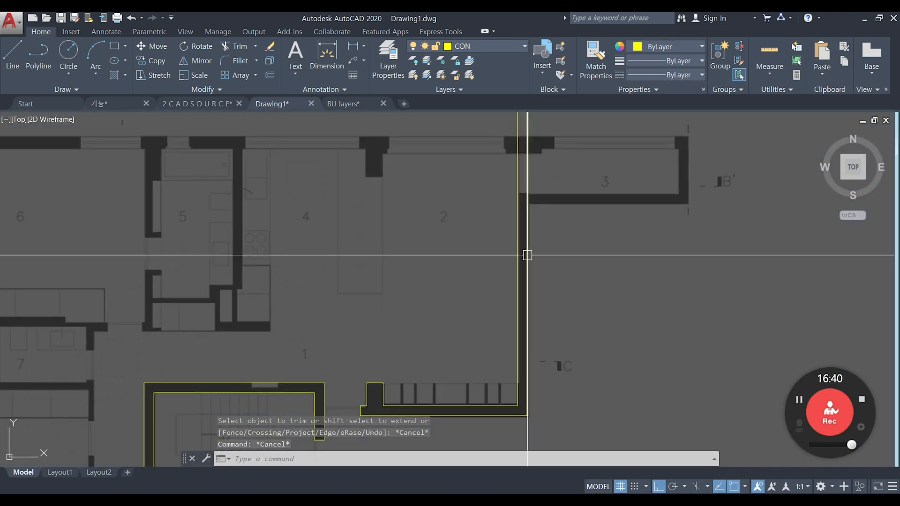
scroll(446, 267, down, 4)
key(Escape)
key(Escape)
click(424, 197)
click(367, 193)
text(e)
key(Return)
Draw a circle of radius 6500 centred on the lower inner corner of the right-hand vertical wall.
scroll(498, 255, up, 6)
text(c)
key(Return)
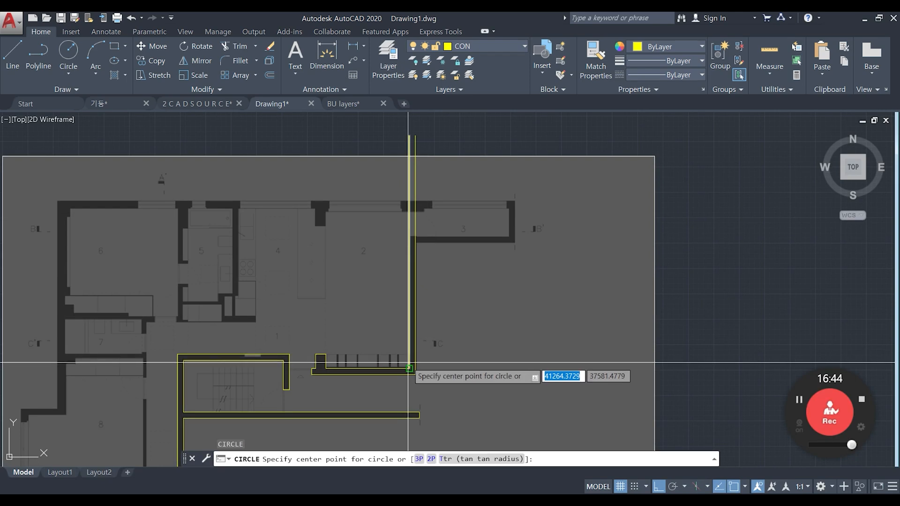
click(409, 377)
scroll(427, 248, up, 4)
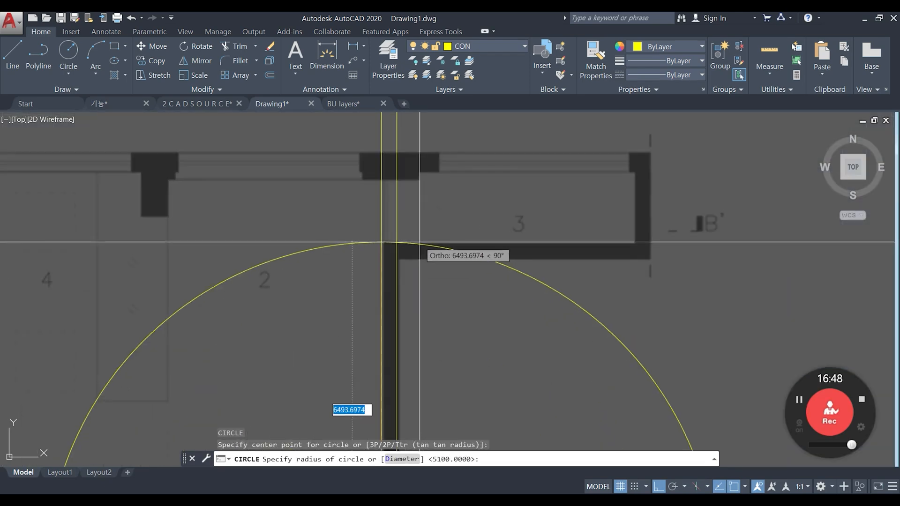
text(65)
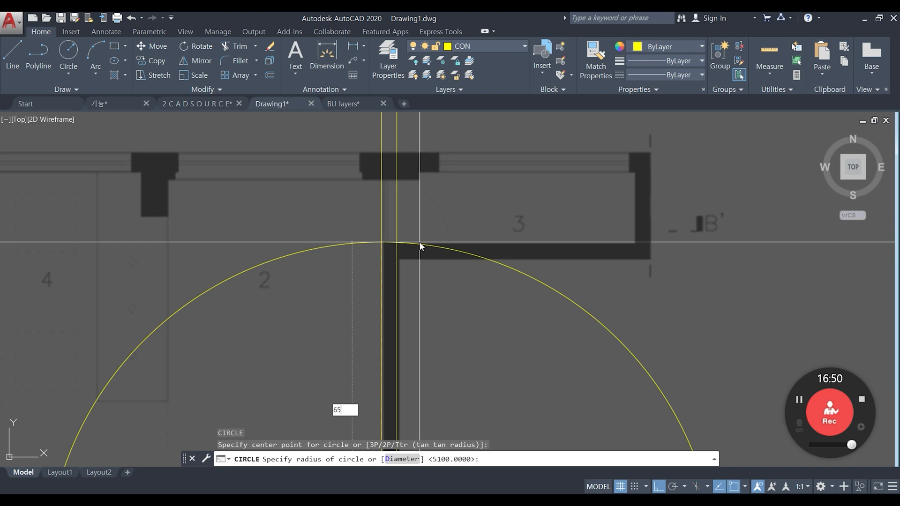
text(00)
key(Return)
Draw a horizontal line from the circle's top point rightward past room 3's outer wall, and erase the circle.
text(l)
key(Return)
click(397, 242)
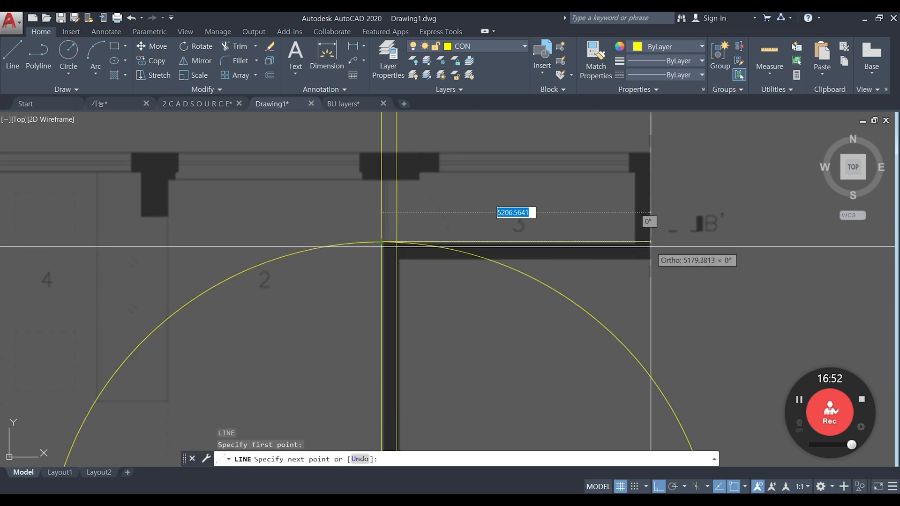
click(713, 225)
click(575, 290)
click(541, 305)
text(e)
key(Return)
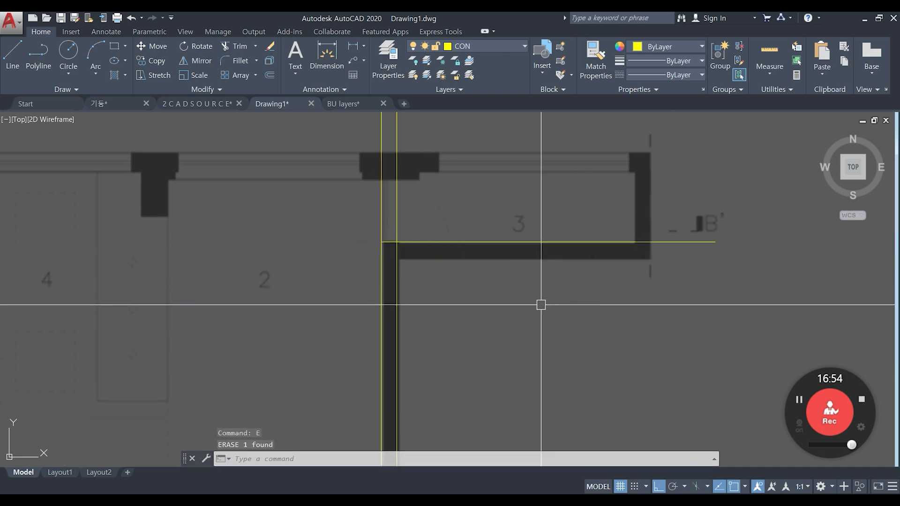
Offset room 3's lower wall line 300 downward.
text(o)
key(Return)
text(300)
key(Return)
click(543, 250)
click(530, 271)
key(Return)
Fillet the right-hand vertical wall's lines with room 3's lower wall lines into sharp corners.
text(f)
key(Return)
click(380, 276)
click(418, 243)
key(Return)
middle_drag(592, 240, 579, 241)
Draw a circle of radius 4900 centred where room 3's bottom wall line meets the vertical wall's outer line.
text(cc)
key(Return)
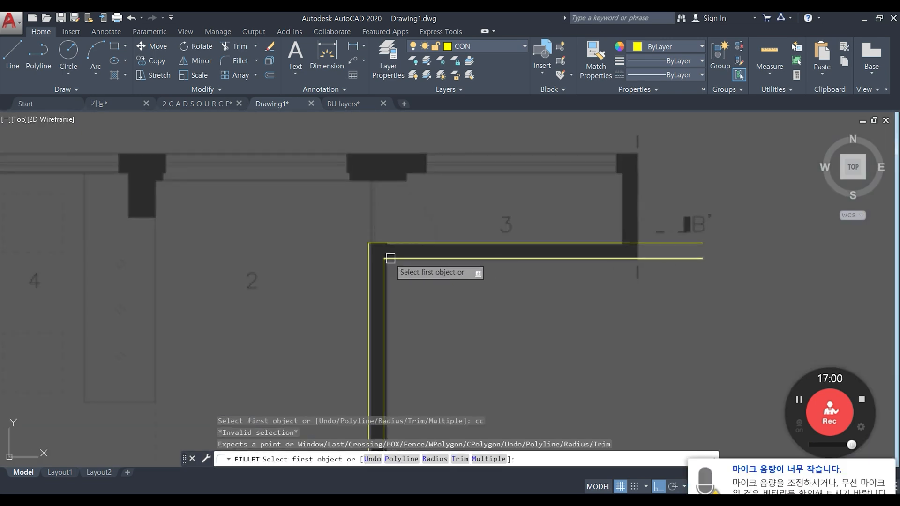
key(Escape)
text(cc)
key(Return)
click(385, 259)
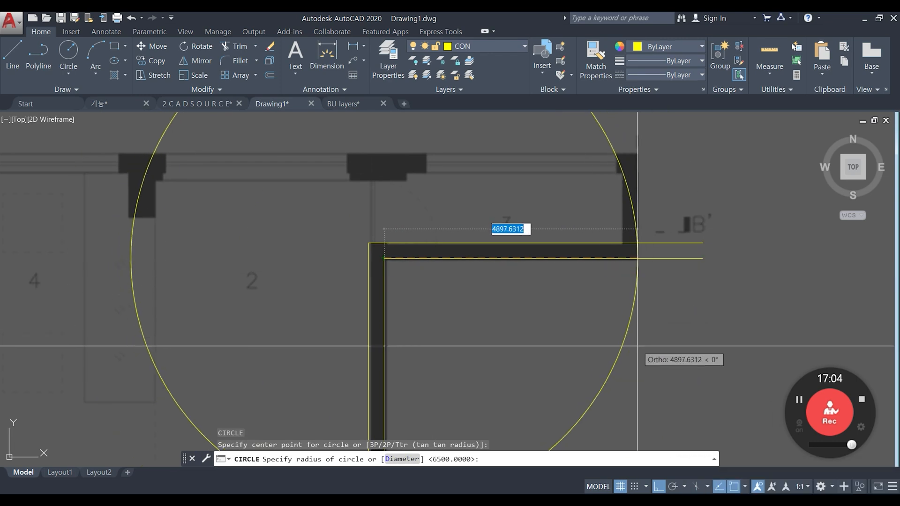
text(4900)
key(Return)
Draw a vertical line from the circle's right point up past room 3's top wall, and erase the circle.
text(1q)
key(Return)
key(Escape)
text(q)
key(space)
click(639, 259)
middle_drag(649, 130, 642, 185)
click(638, 163)
key(space)
click(611, 177)
click(570, 191)
text(e)
key(space)
Offset the outer line of room 3's right wall 300 inward.
text(o)
key(space)
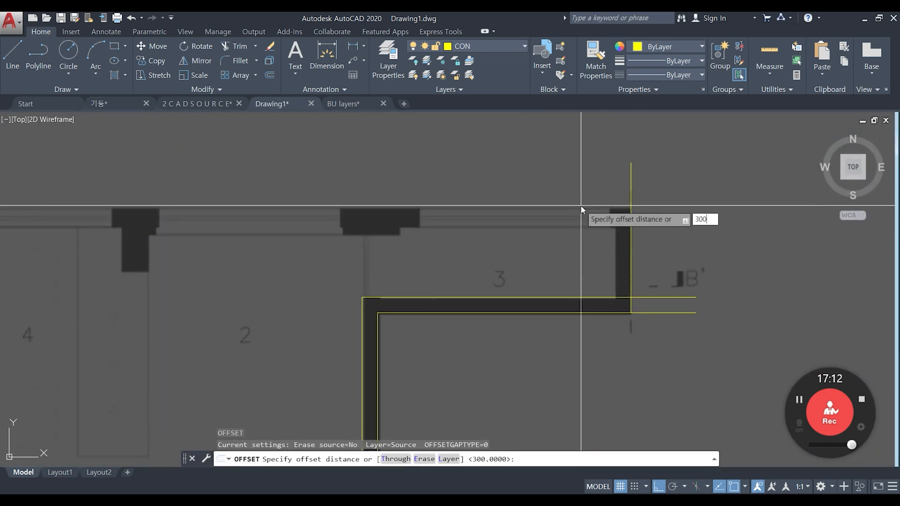
key(space)
click(630, 231)
click(582, 258)
key(space)
Fillet room 3's right wall lines with its lower wall lines to close the inner and outer lower-right corners.
text(f)
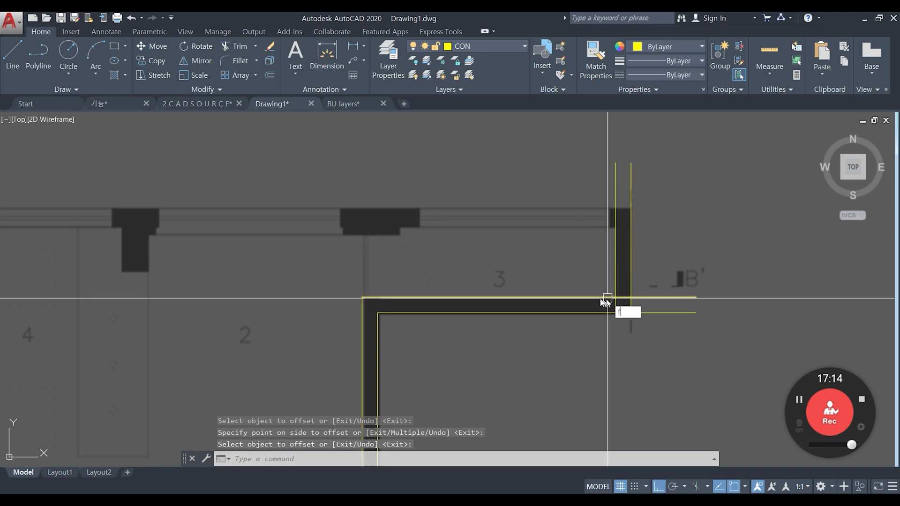
key(space)
click(607, 299)
click(617, 279)
key(space)
click(609, 312)
click(629, 295)
Draw a circle of radius 1350 centred on room 3's inner lower-right corner.
text(c)
key(space)
click(615, 297)
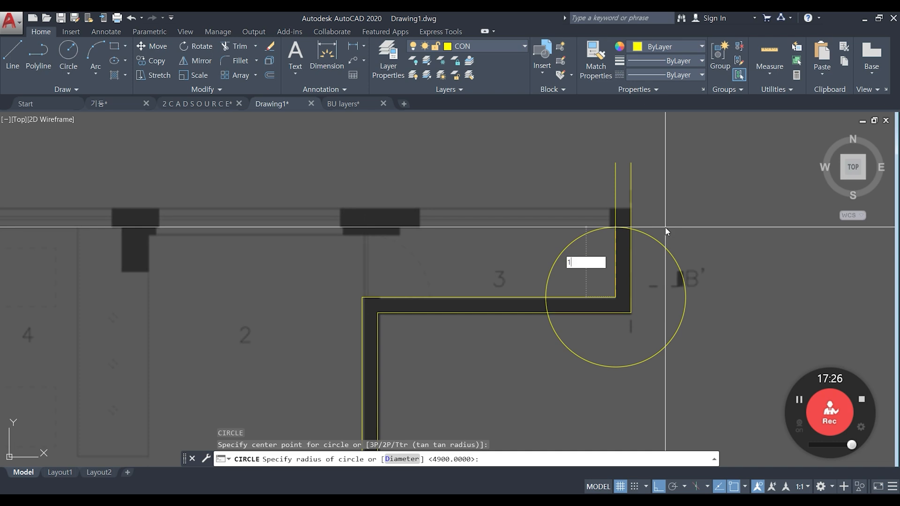
text(50)
key(Return)
Draw a horizontal line from the circle's top point leftward along the whole top wall, and erase the circle.
text(l)
key(Return)
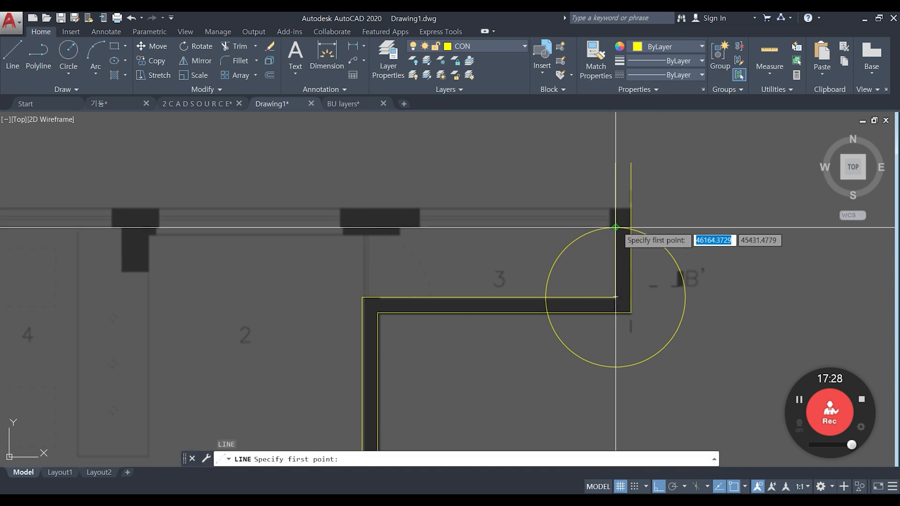
click(615, 228)
scroll(493, 241, down, 5)
middle_drag(221, 243, 416, 244)
click(398, 244)
key(Return)
scroll(729, 240, up, 5)
key(Escape)
click(640, 262)
key(Delete)
Offset the top wall's inner line 300 upward.
text(o)
key(Return)
text(300)
key(Return)
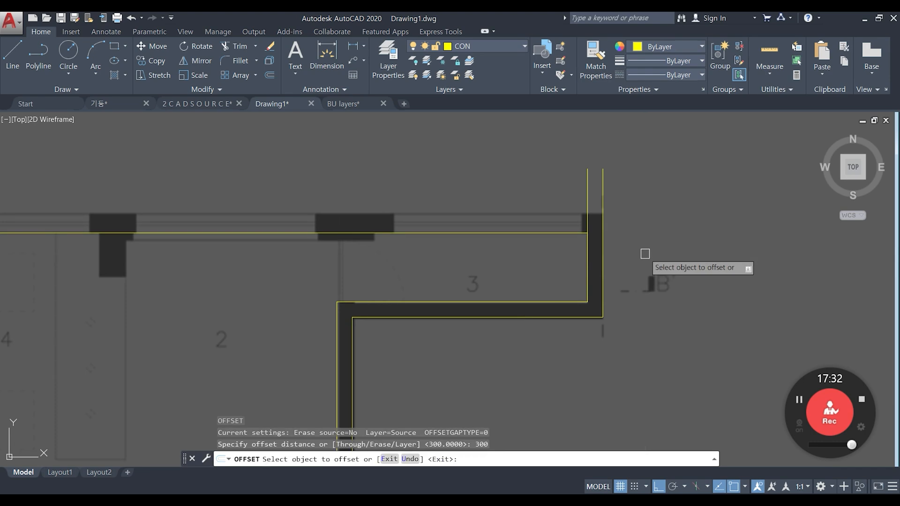
click(516, 233)
click(504, 213)
key(Return)
Fillet the top wall's outer and inner lines with room 3's right wall lines into sharp upper-right corners.
text(f)
key(Return)
click(581, 217)
click(602, 249)
key(Return)
click(563, 233)
click(589, 253)
key(Return)
middle_drag(420, 232, 499, 229)
key(Escape)
key(Return)
key(Escape)
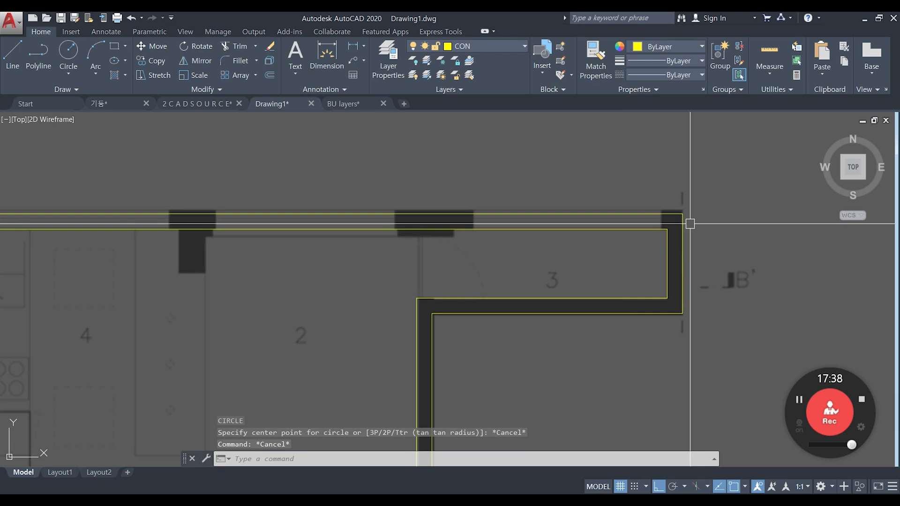
Offset the inner line of room 3's right wall 100 toward the inside of the room.
text(o)
key(Return)
key(Return)
key(Escape)
key(Return)
text(100)
key(Return)
click(667, 239)
click(632, 251)
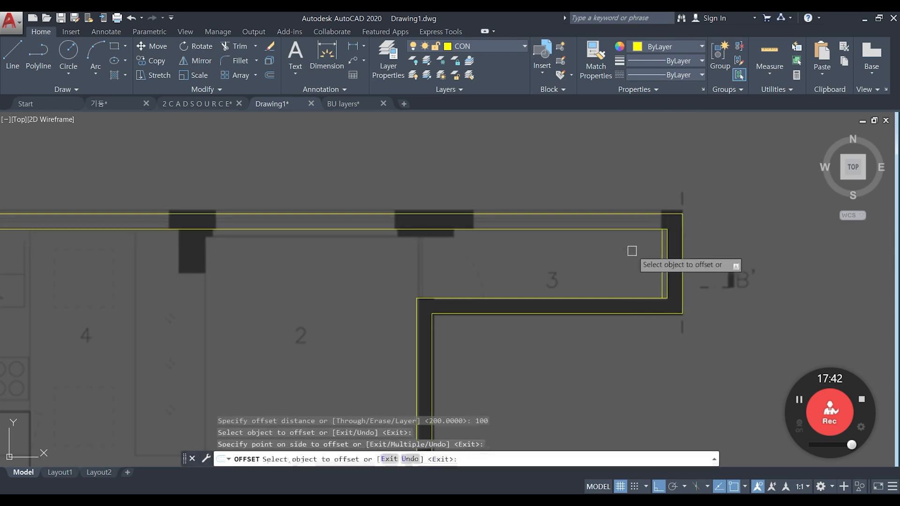
key(Return)
Extend the offset line up to the top wall's outer line.
scroll(672, 238, up, 2)
text(ex)
key(Return)
key(Return)
click(655, 244)
key(Return)
key(Escape)
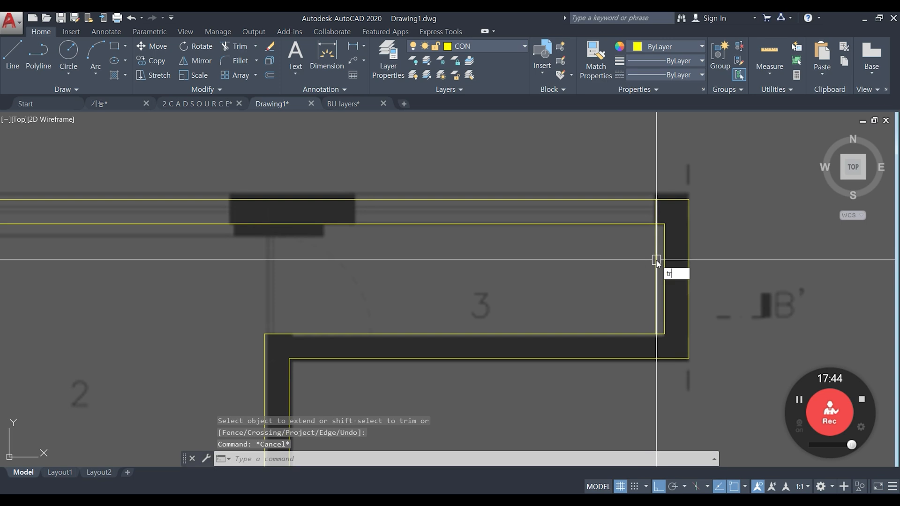
Trim the part of the extended line that lies inside room 3, keeping only the piece across the top wall.
text(tr)
key(Return)
key(Return)
click(655, 263)
key(Escape)
key(Escape)
Draw a circle of radius 3700 centred on the upper end of the short line across the top wall.
text(c)
key(Return)
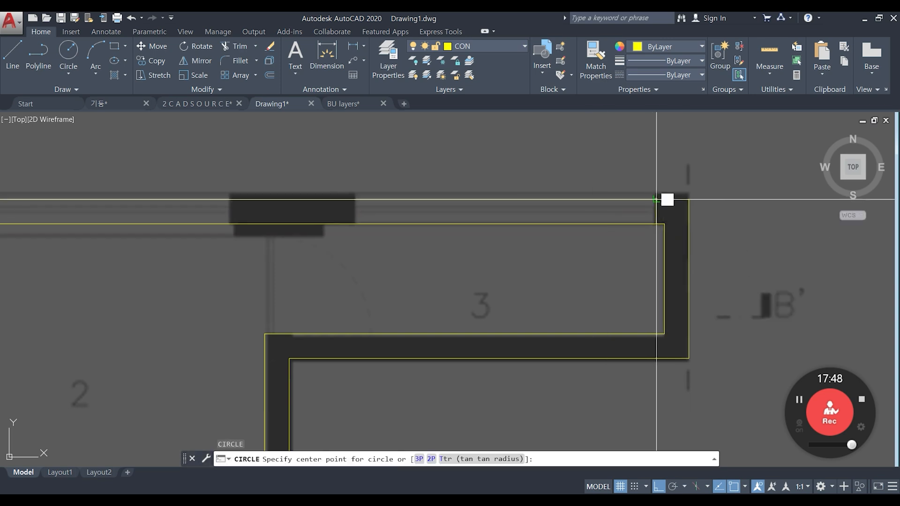
click(655, 199)
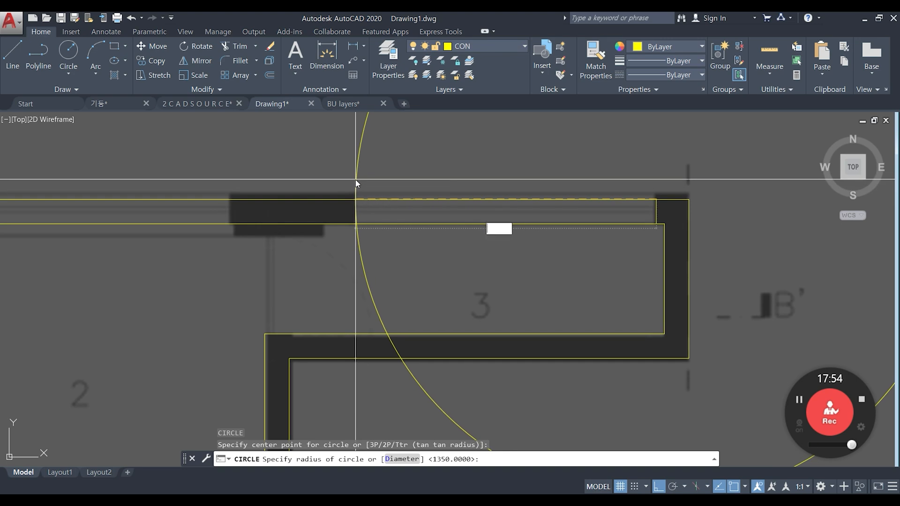
text(3700)
key(Return)
Try to draw a line down across the top wall from the circle's leftmost point.
text(l)
key(Return)
click(355, 200)
click(354, 244)
key(Return)
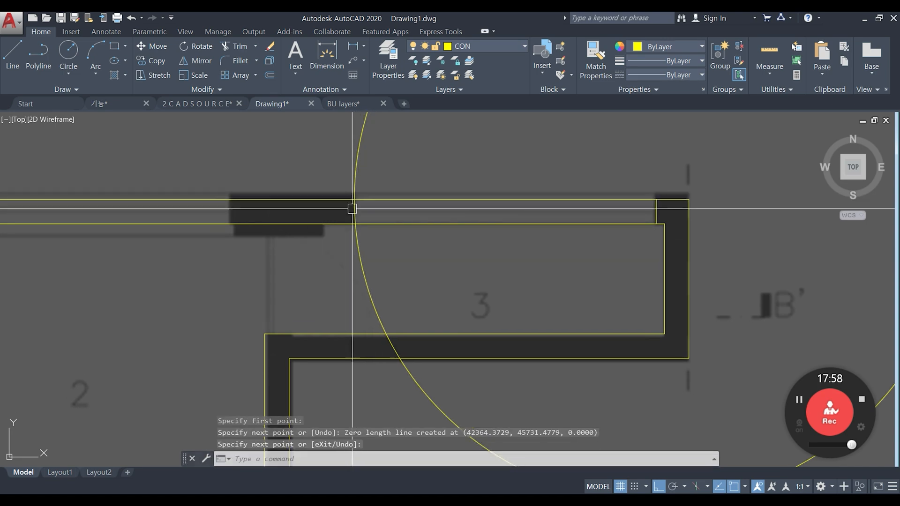
Draw a vertical line across the top wall from the radius-3700 circle's leftmost point, and erase the circle.
scroll(353, 205, up, 4)
text(l)
key(Return)
click(360, 181)
click(360, 281)
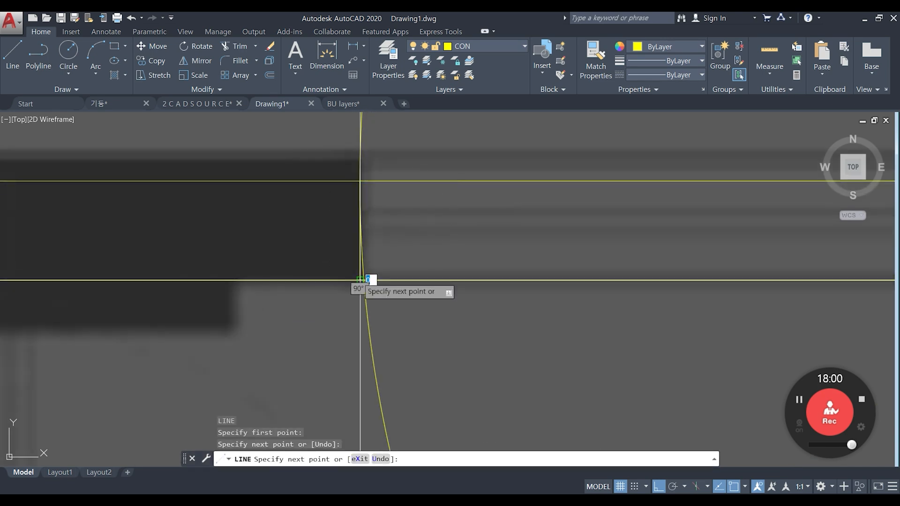
key(Escape)
click(363, 295)
text(e)
key(Return)
Draw a circle of radius 1500 centred on the upper end of the new vertical line above room 3.
scroll(384, 278, down, 3)
scroll(384, 278, down, 3)
scroll(426, 288, up, 3)
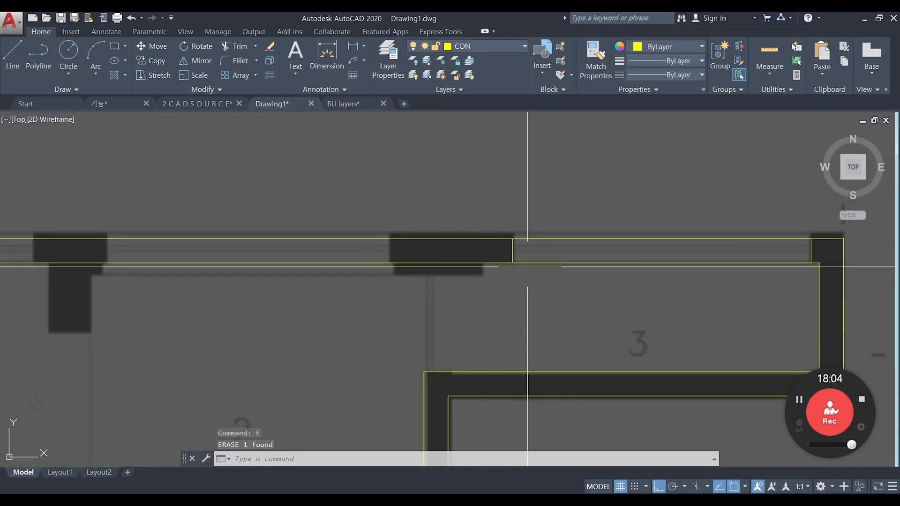
text(c)
key(Return)
click(513, 239)
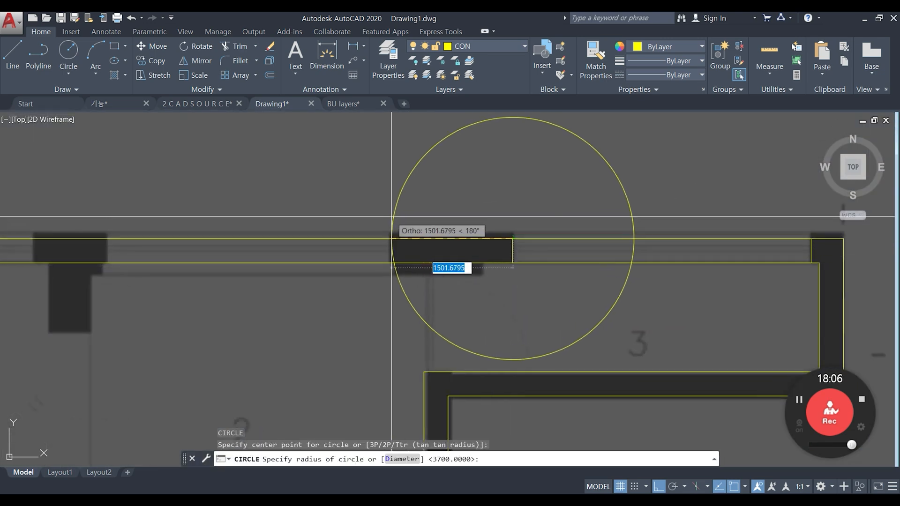
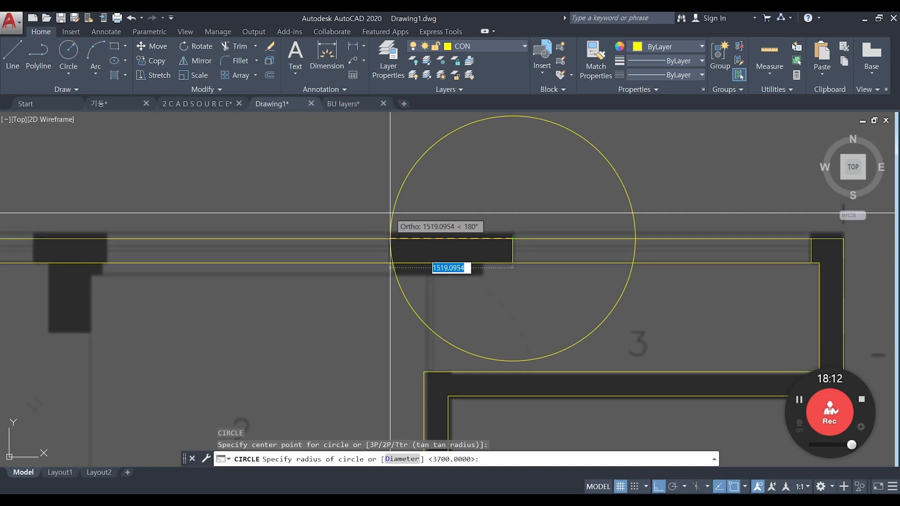
key(Return)
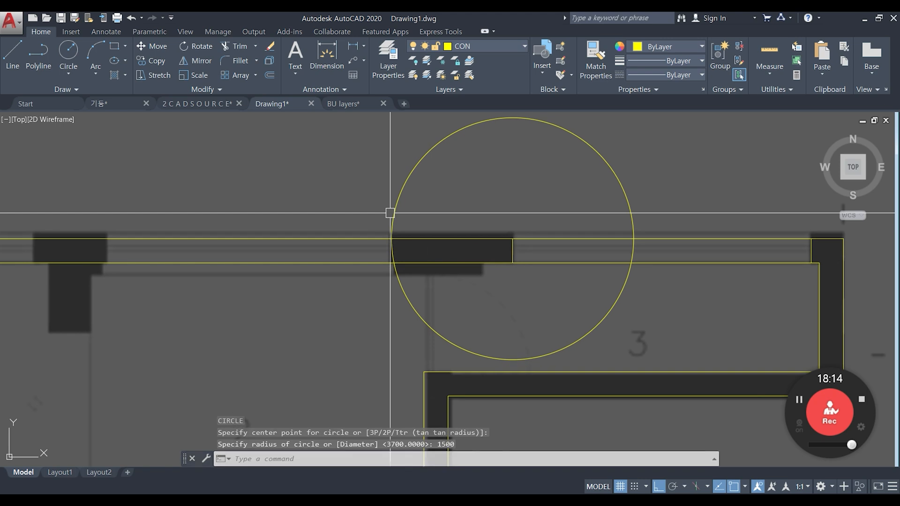
Draw a vertical line across the top wall from the radius-1500 circle's leftmost point, and erase the circle.
scroll(388, 220, up, 4)
text(l)
key(Return)
click(393, 248)
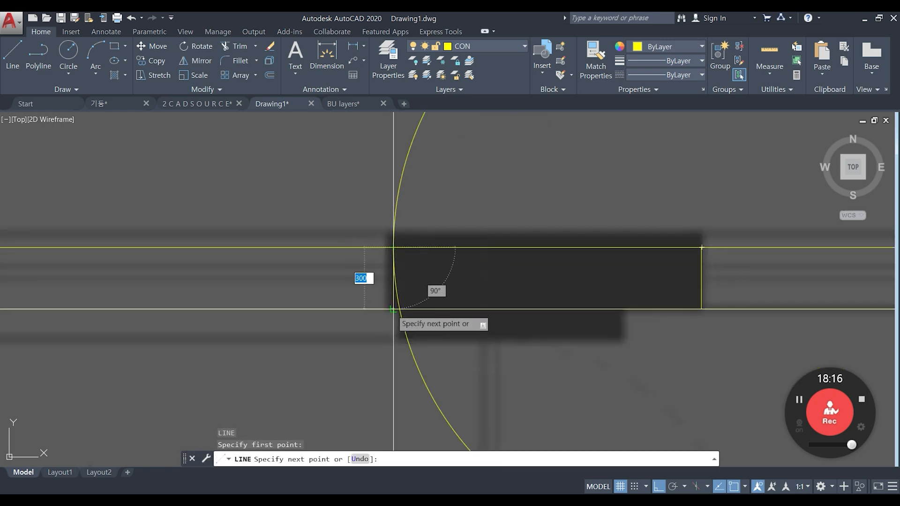
click(394, 308)
key(Return)
click(409, 335)
text(e)
key(Return)
Draw a circle of radius 3600 centred on the lower end of that wall block's left edge.
scroll(422, 334, down, 3)
mouse_move(425, 335)
middle_down()
mouse_move(433, 315)
mouse_move(510, 273)
middle_up()
scroll(484, 289, down, 4)
scroll(427, 278, up, 2)
middle_drag(427, 278, 476, 270)
scroll(443, 276, down, 4)
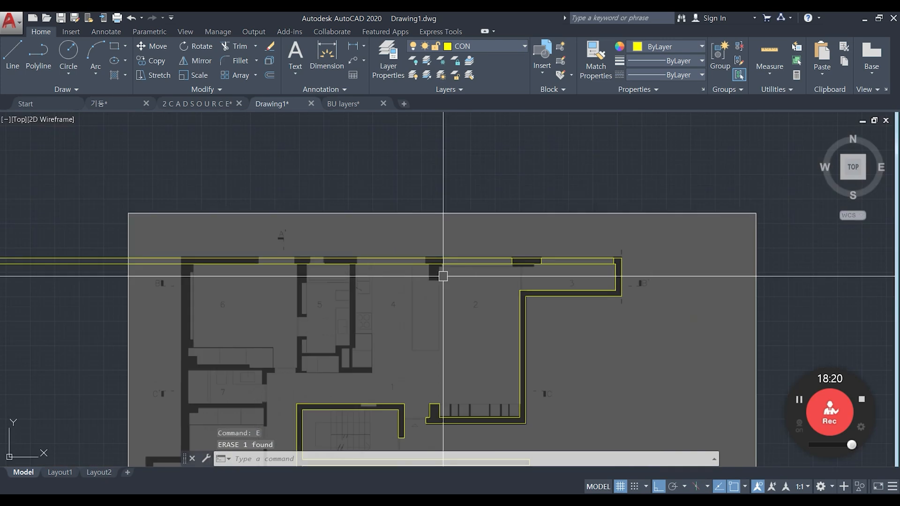
scroll(442, 276, up, 6)
mouse_move(555, 261)
middle_down()
mouse_move(477, 297)
mouse_move(593, 269)
middle_up()
text(c)
key(Return)
click(618, 262)
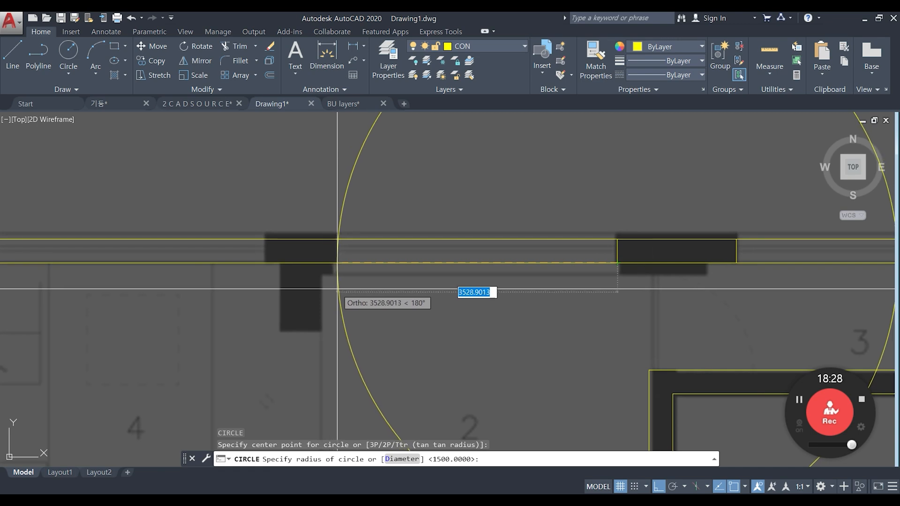
text(3600)
key(Return)
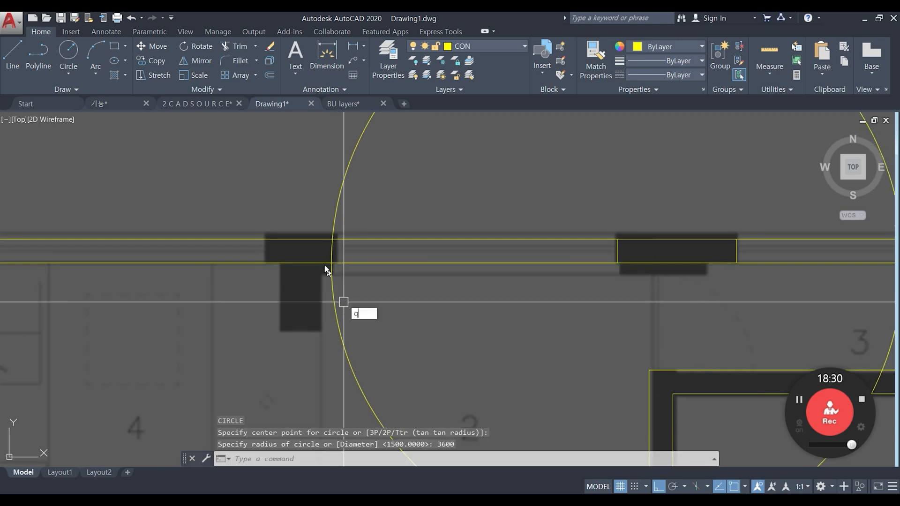
Offset the radius-3600 circle 100 inward and remove the original outer circle.
text(q)
key(Escape)
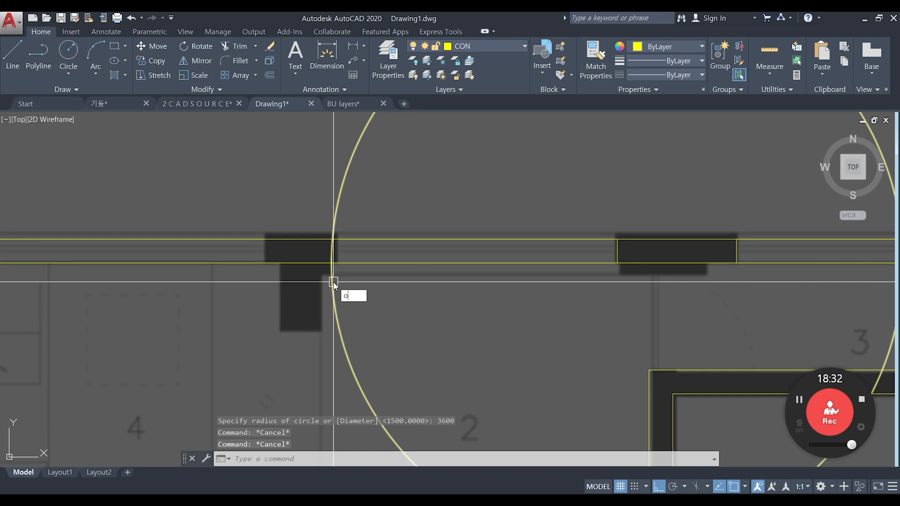
key(Return)
key(Return)
click(332, 282)
click(336, 300)
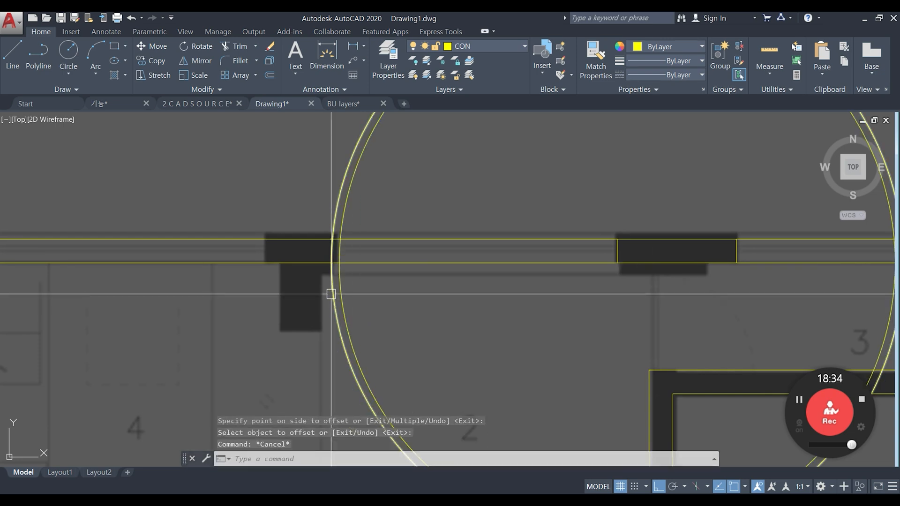
Draw a vertical line up across the top wall from the offset circle's leftmost point, and erase the circle.
text(l)
key(Return)
scroll(343, 228, up, 5)
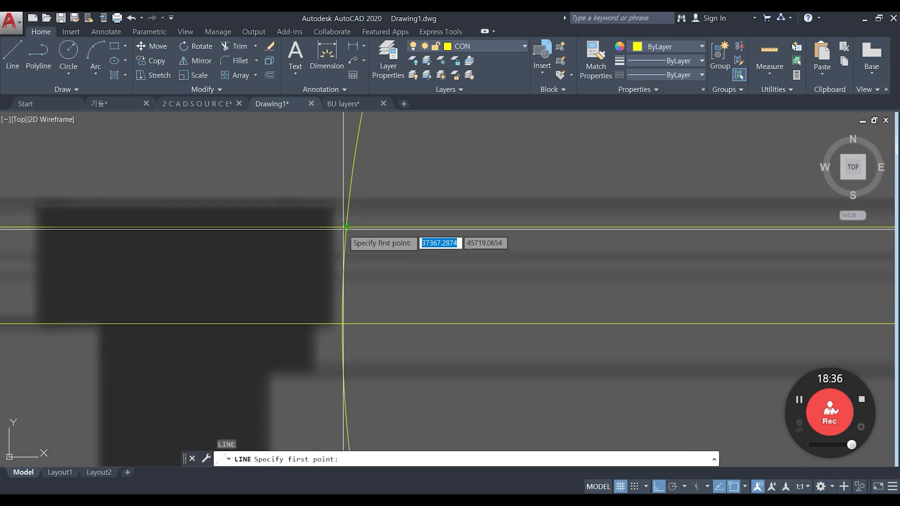
key(Escape)
key(Return)
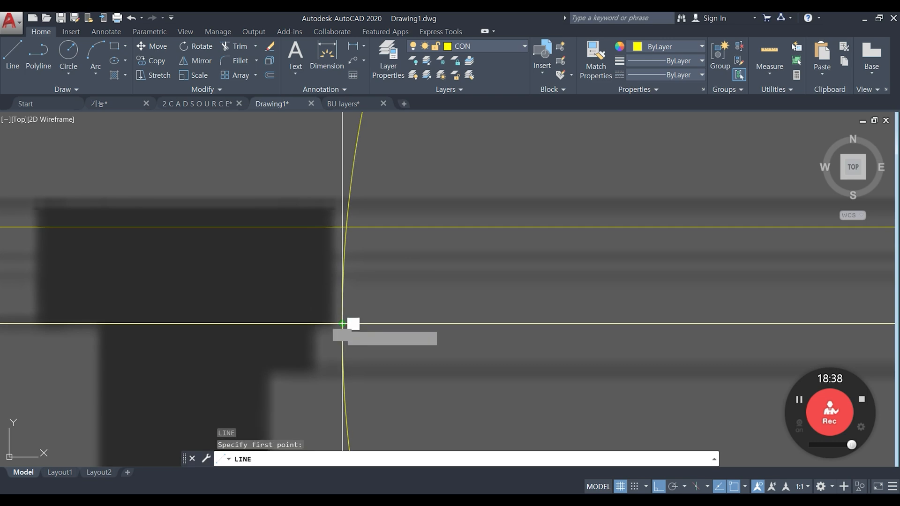
click(360, 161)
click(334, 199)
text(e)
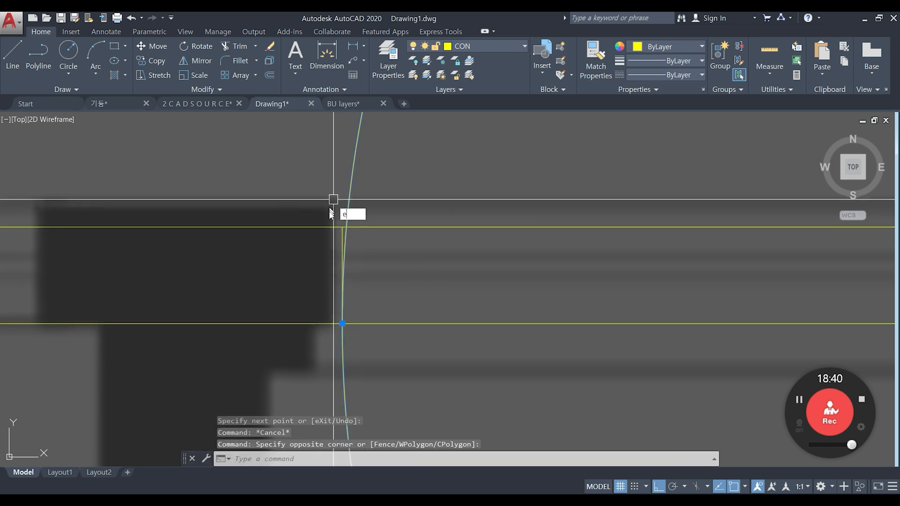
key(space)
scroll(350, 224, down, 6)
scroll(324, 245, down, 2)
mouse_move(333, 246)
middle_down()
mouse_move(445, 252)
mouse_move(436, 251)
middle_up()
scroll(437, 253, up, 4)
scroll(439, 256, down, 4)
scroll(437, 251, up, 2)
scroll(446, 237, up, 2)
scroll(424, 250, down, 2)
scroll(324, 255, down, 2)
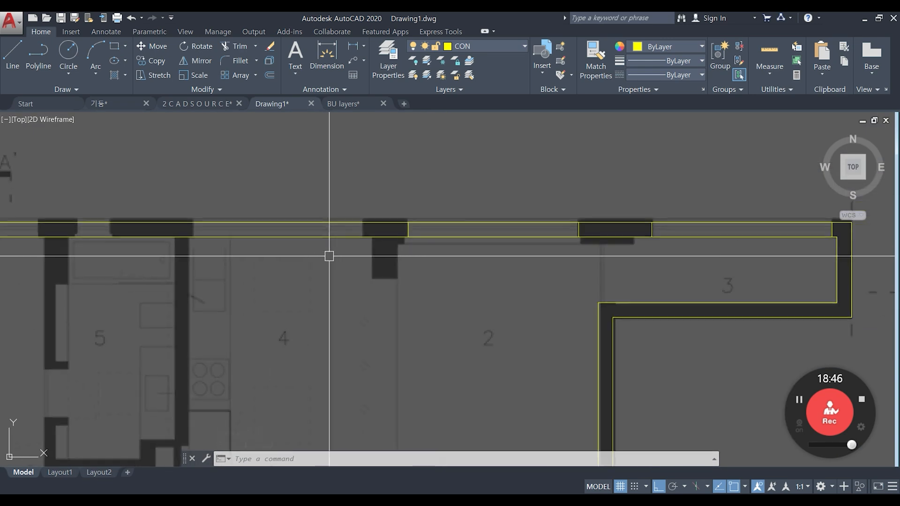
scroll(416, 239, up, 4)
key(Return)
click(476, 228)
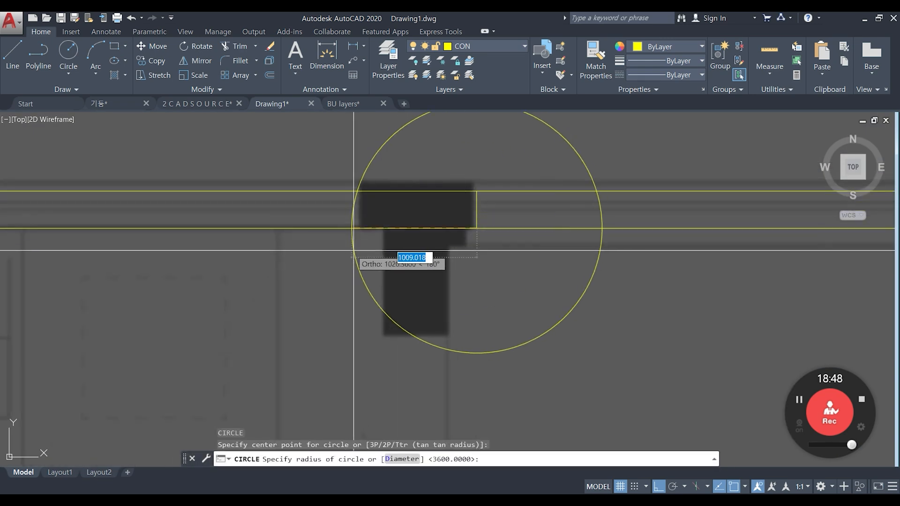
key(Escape)
Offset the right edge of the T-shaped wall block between rooms 4 and 2 by 1000 to the left.
text(o)
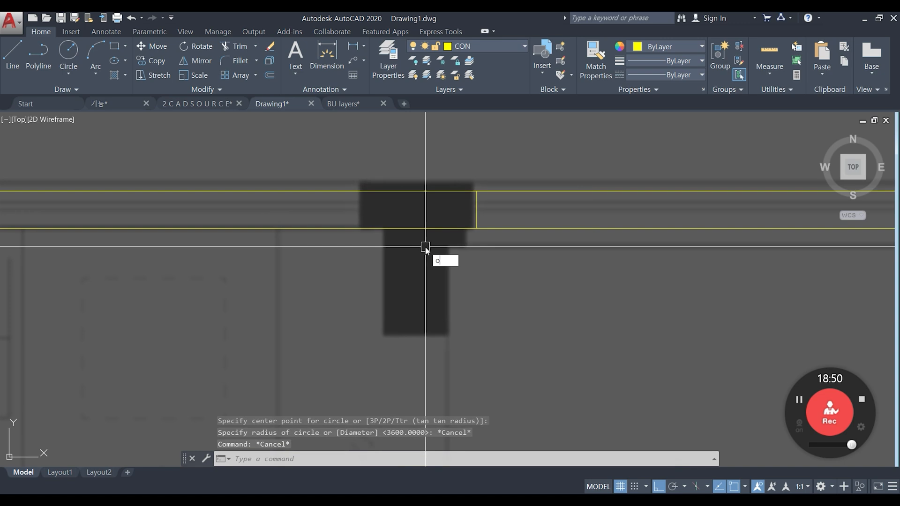
key(Return)
text(1000)
key(Return)
click(475, 213)
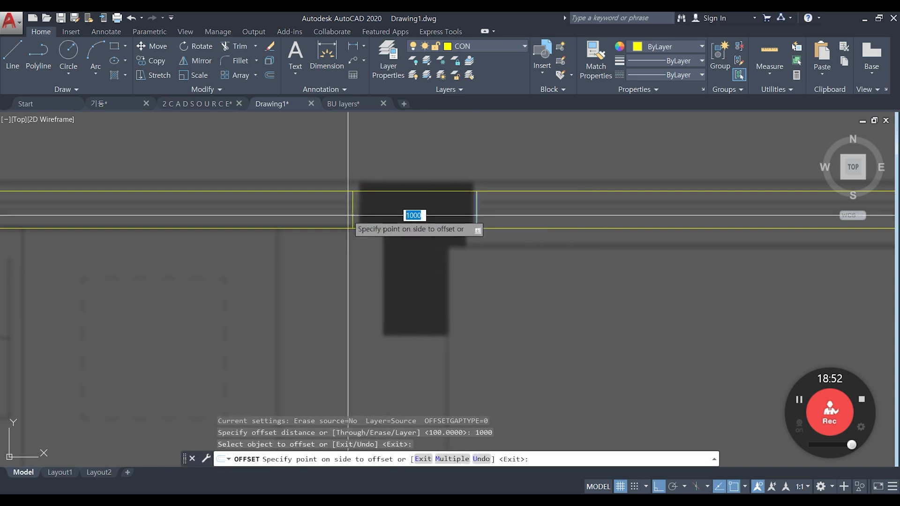
click(347, 225)
key(Escape)
text(q)
key(space)
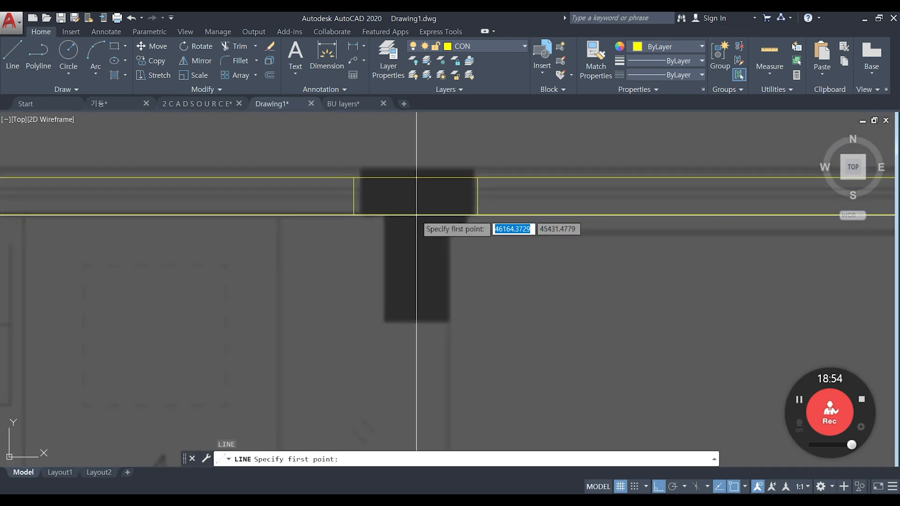
key(Escape)
key(Escape)
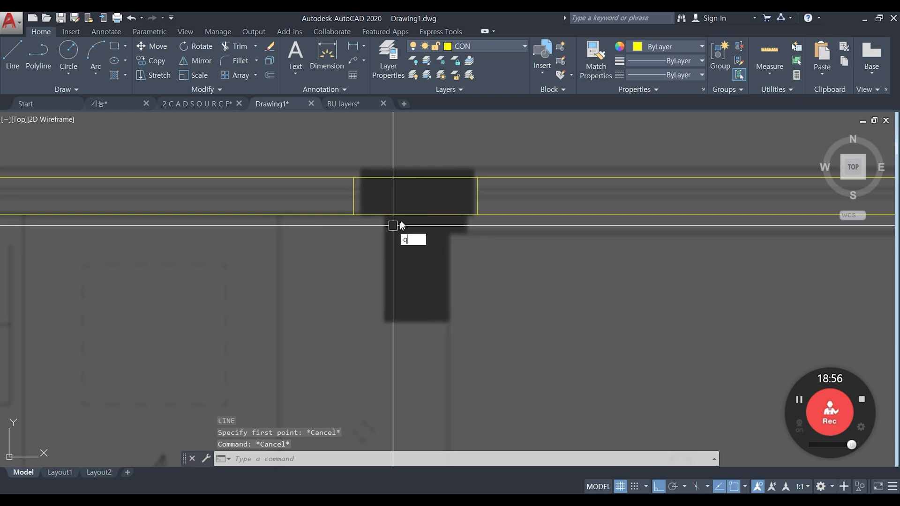
Draw an 850 line straight down from the midpoint between the lower ends of the T-shaped block's side edges.
text(q)
key(space)
shift+right_click(410, 224)
click(455, 254)
click(355, 215)
click(478, 214)
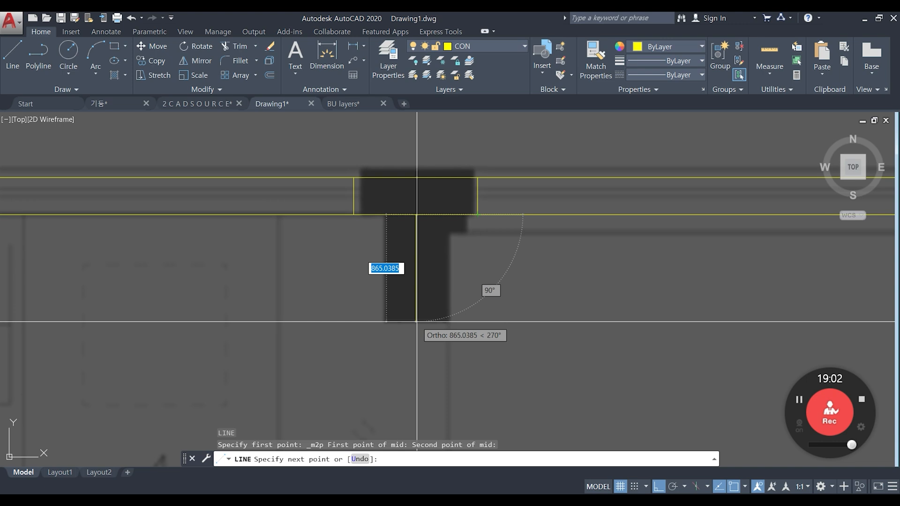
text(85)
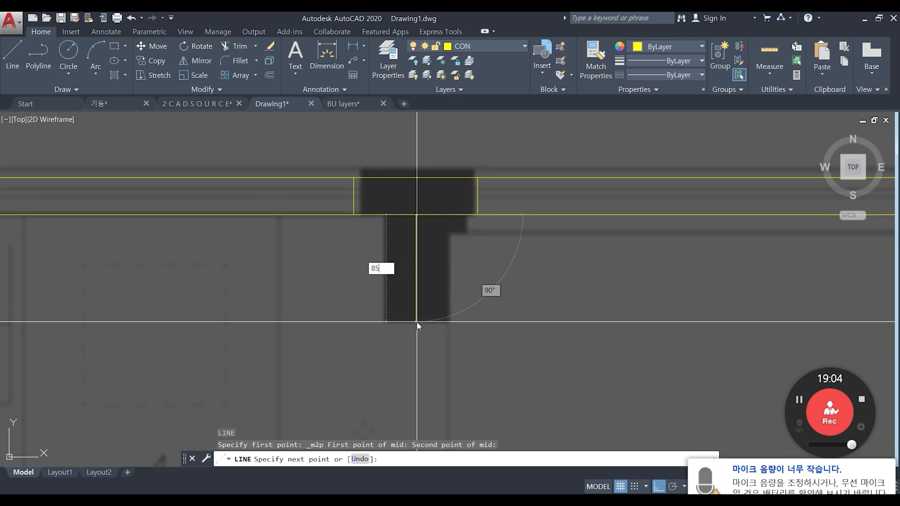
text(0)
key(Return)
key(Escape)
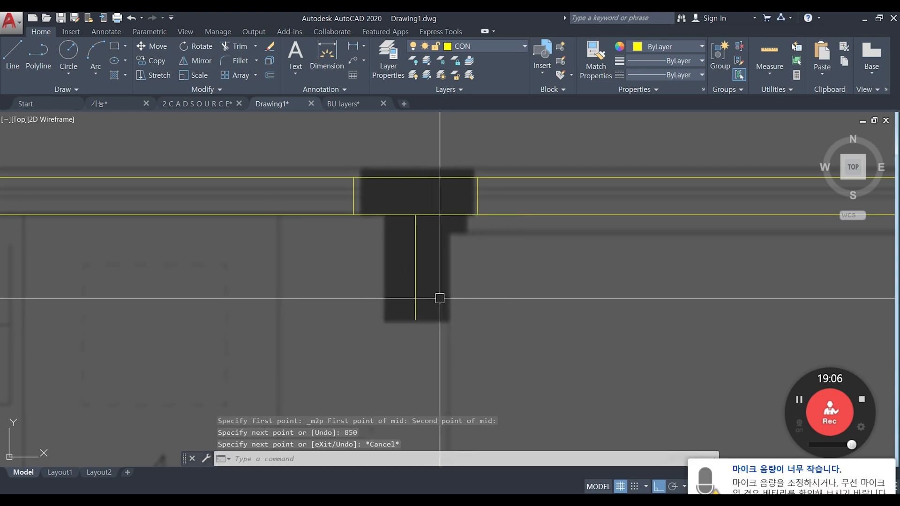
text(cc)
key(Return)
click(417, 321)
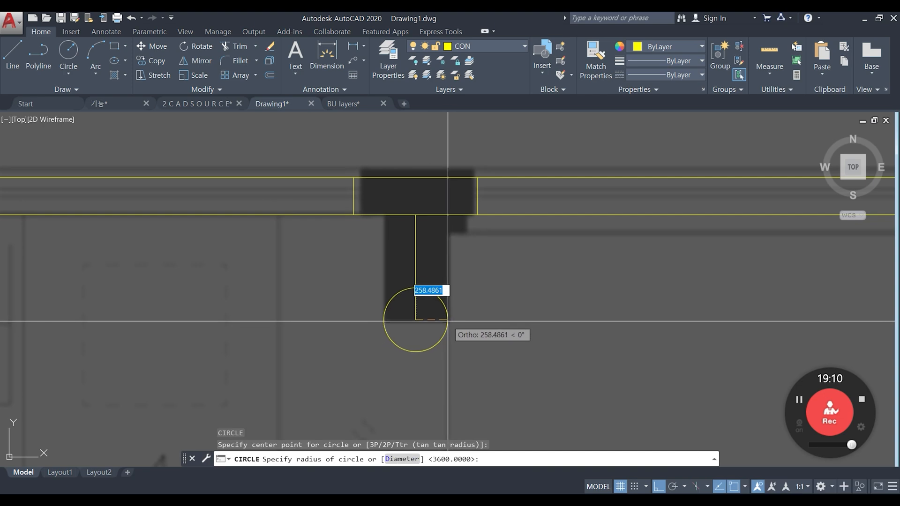
key(Escape)
key(Escape)
Offset the stem's centre line 250 to each side.
text(o)
key(Return)
text(1)
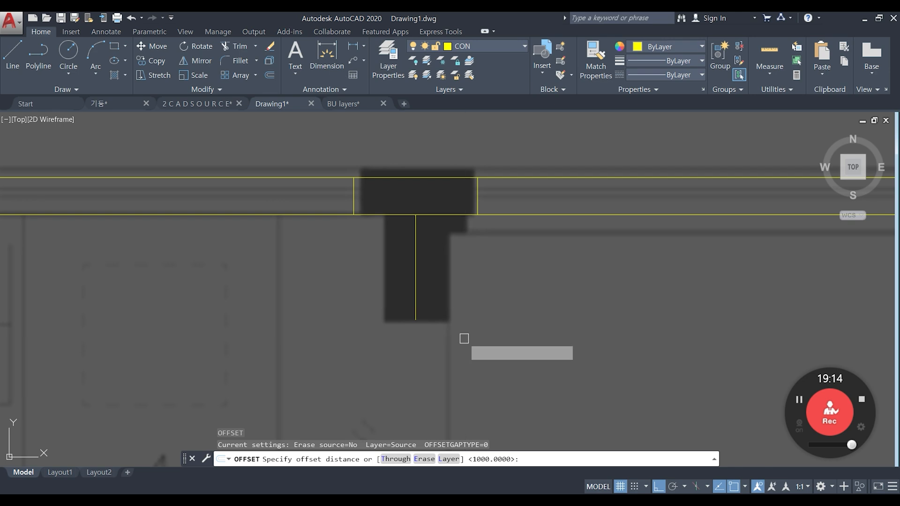
text(250)
key(Return)
click(417, 295)
click(437, 289)
click(417, 282)
click(399, 282)
key(Return)
Erase the stem's centre line and close its lower end with a horizontal line between the two sides.
click(416, 288)
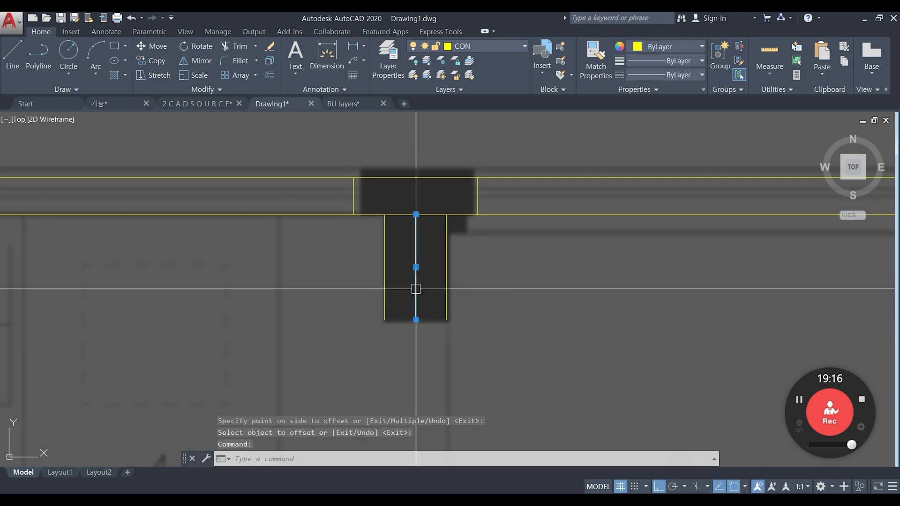
text(e)
key(Return)
text(l)
key(Return)
click(385, 320)
click(445, 319)
key(Return)
Trim the top wall's inner line between the two sides of the stem.
mouse_move(414, 259)
middle_down()
mouse_move(414, 273)
mouse_move(449, 268)
mouse_move(561, 205)
middle_up()
text(tr)
key(Return)
key(Return)
click(414, 230)
key(Return)
key(Escape)
Draw a circle of radius 3450 centred on the lower end of the T-shaped block's left edge.
scroll(437, 285, down, 4)
scroll(561, 205, down, 2)
middle_drag(567, 252, 519, 248)
scroll(530, 225, down, 2)
scroll(538, 253, down, 4)
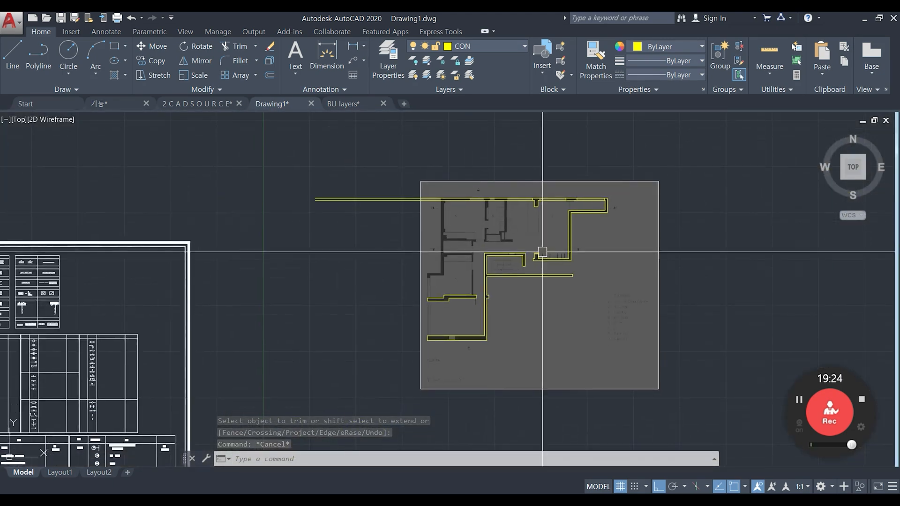
scroll(512, 193, up, 8)
middle_drag(506, 231, 508, 228)
text(cc)
key(Return)
click(641, 248)
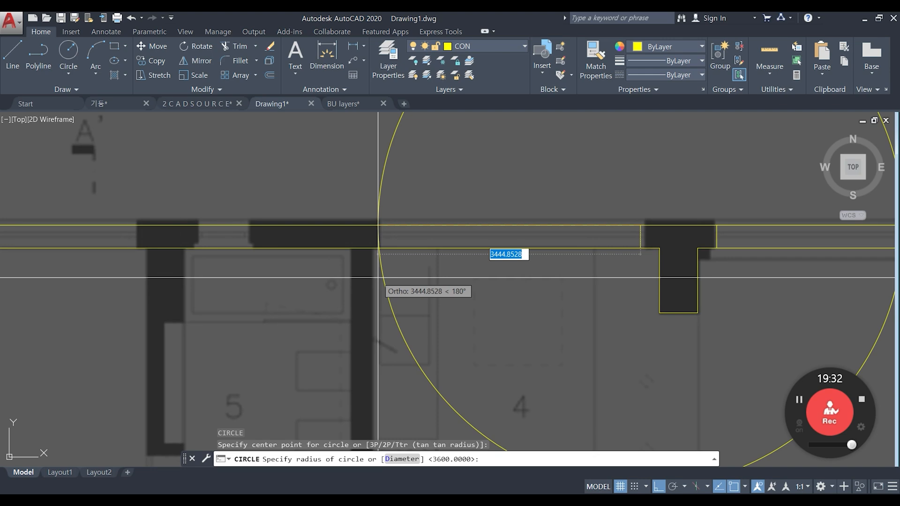
text(3450)
key(Return)
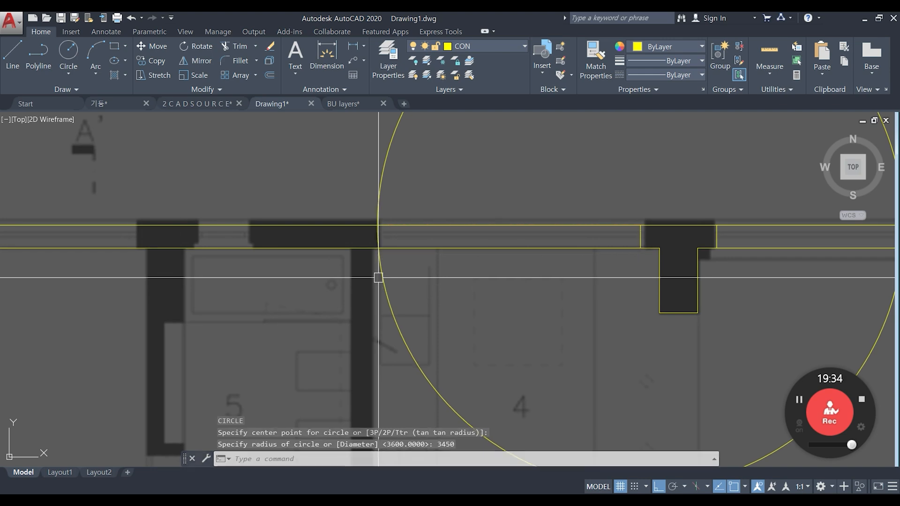
Draw a vertical line across the top wall at the circle's left extent and erase the circle.
text(l)
key(Return)
click(377, 225)
scroll(377, 225, up, 5)
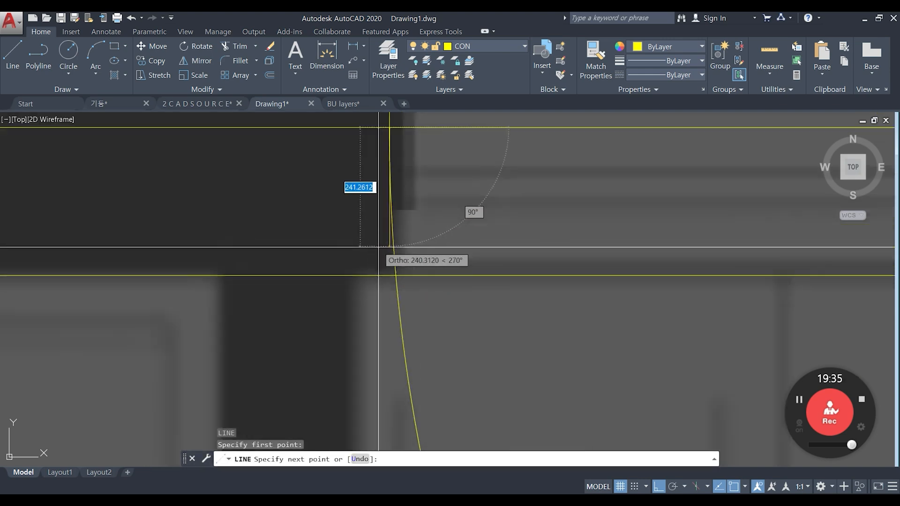
click(386, 276)
key(space)
key(Escape)
click(402, 309)
text(e)
key(space)
Offset the new vertical edge across the top wall 100 to the left.
scroll(430, 278, down, 4)
scroll(422, 291, up, 1)
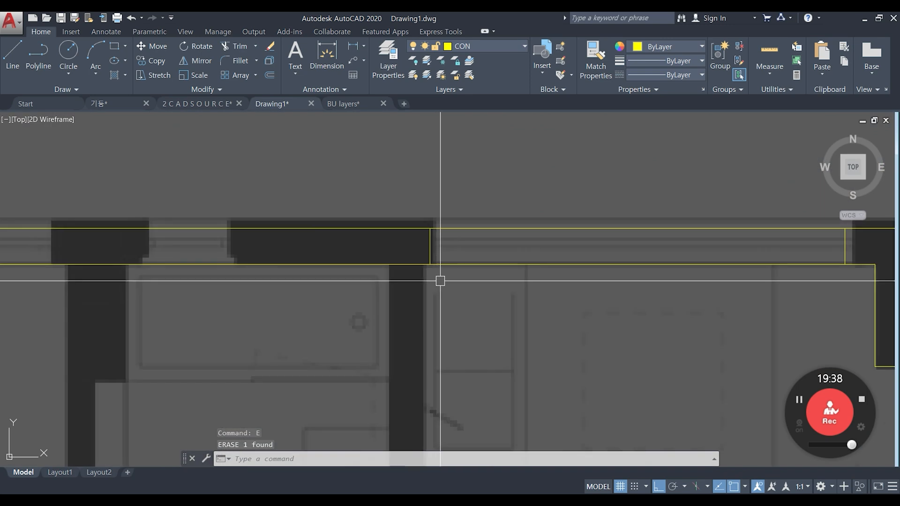
scroll(469, 277, up, 2)
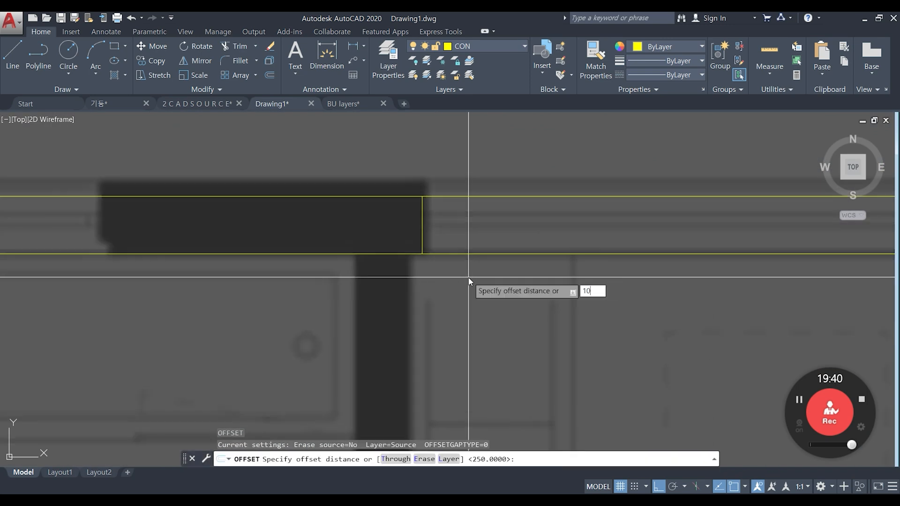
text(0)
key(Return)
click(425, 253)
click(402, 231)
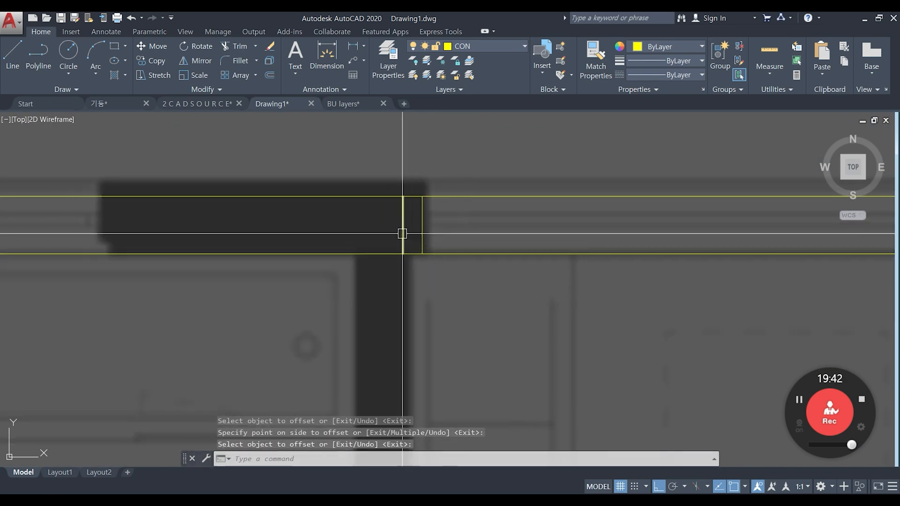
Extend the offset line down to the stairwell's upper wall line.
scroll(408, 227, down, 4)
text(ex)
key(Return)
key(Return)
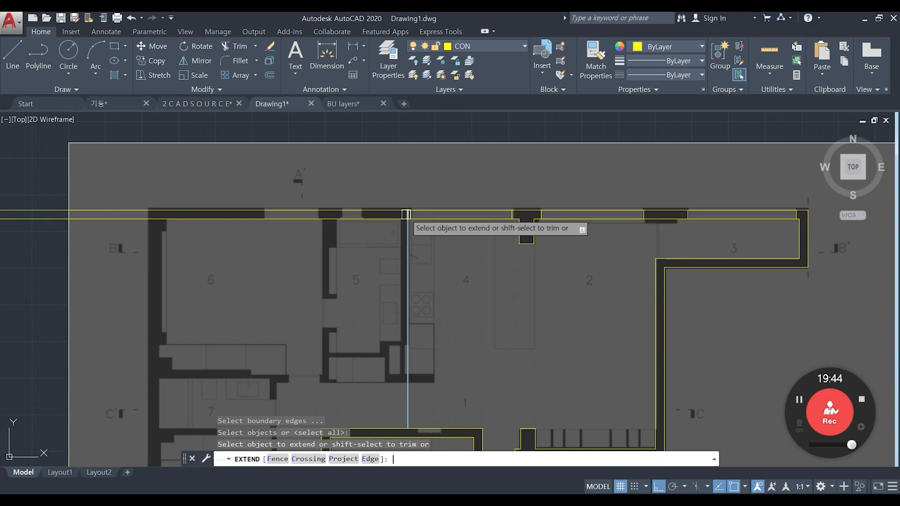
key(Escape)
Trim the portion of the extended vertical line that lies inside the top wall.
scroll(413, 212, up, 4)
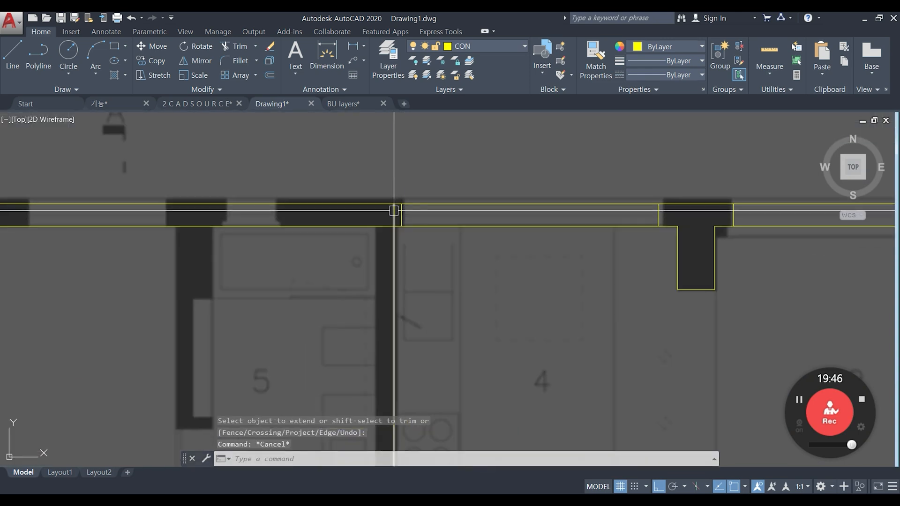
key(Escape)
key(Escape)
middle_drag(395, 221, 395, 215)
text(tr)
key(Return)
key(Return)
click(397, 209)
key(Escape)
key(Escape)
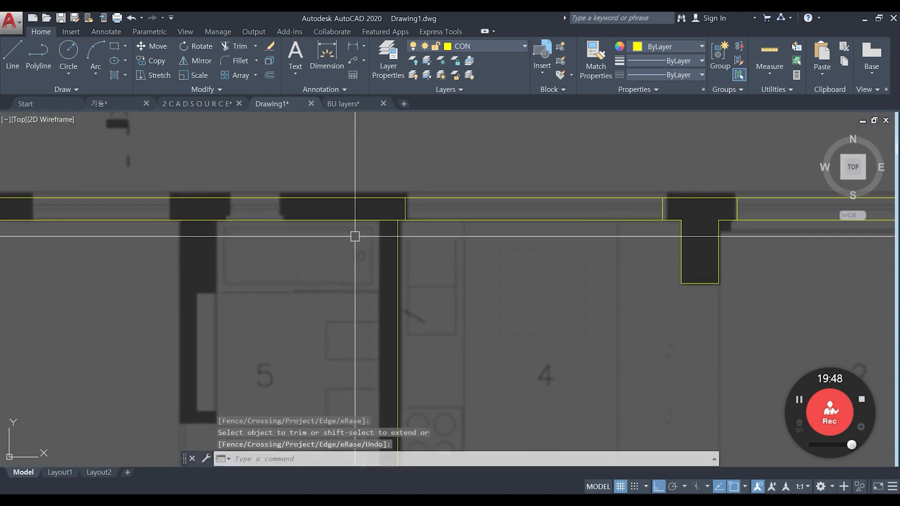
Measure with a temporary circle the gap from the stairwell's upper wall line to the wall stub above it.
middle_drag(349, 260, 395, 237)
key(Escape)
scroll(403, 230, down, 5)
scroll(431, 280, up, 3)
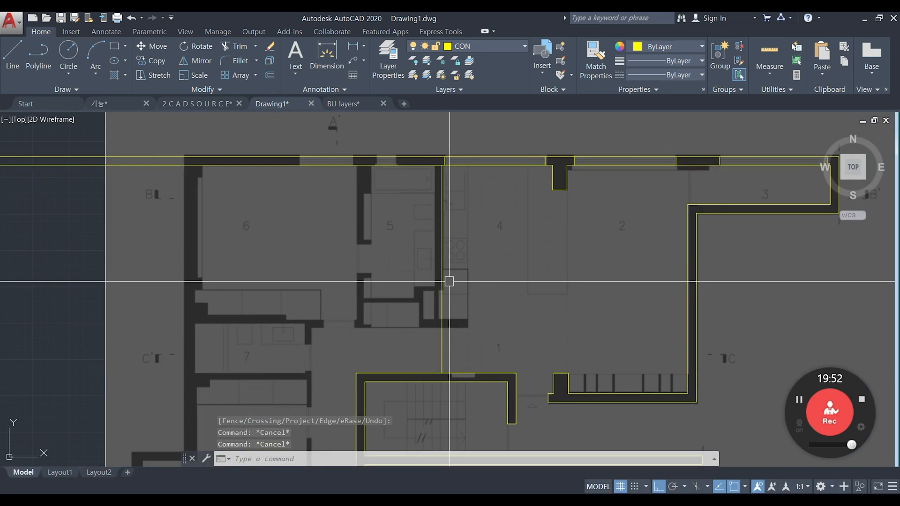
text(c)
key(Return)
click(442, 374)
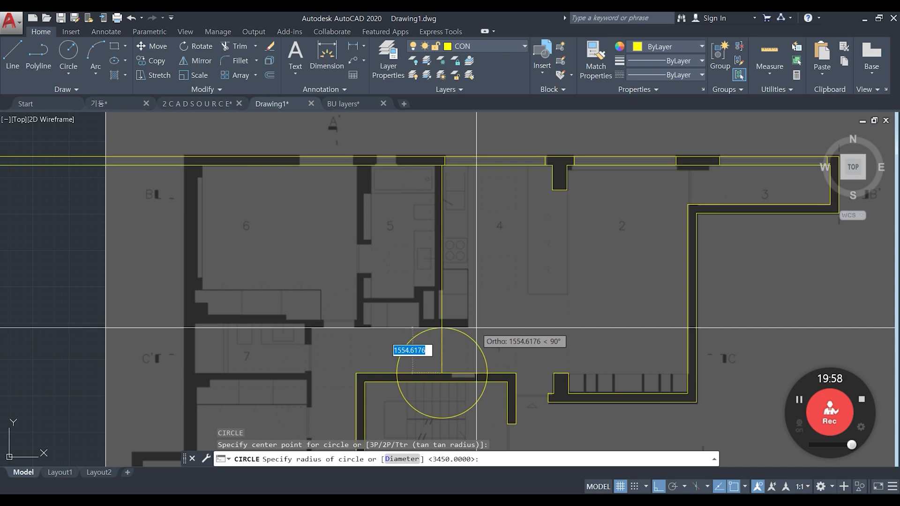
key(Escape)
Offset the stairwell's upper outer wall line 1550 upward.
text(o)
key(Return)
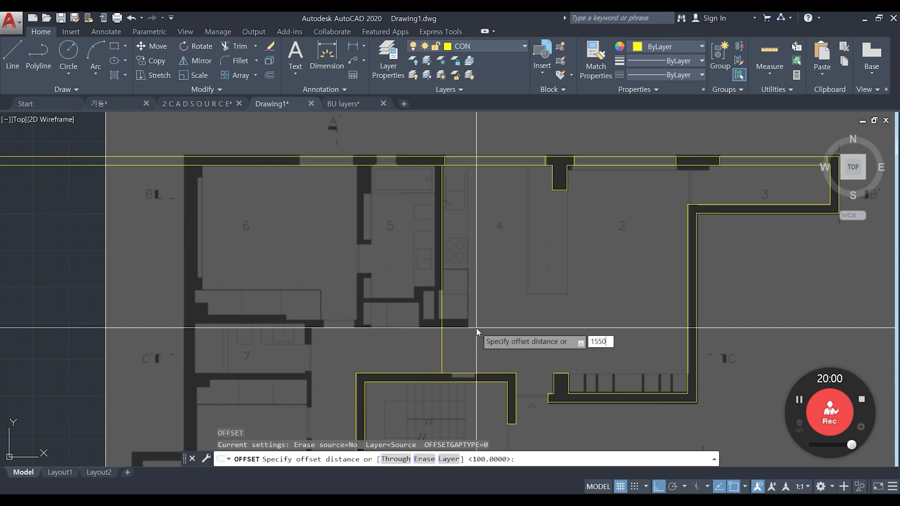
text(1550)
key(Return)
click(477, 373)
click(476, 335)
key(Return)
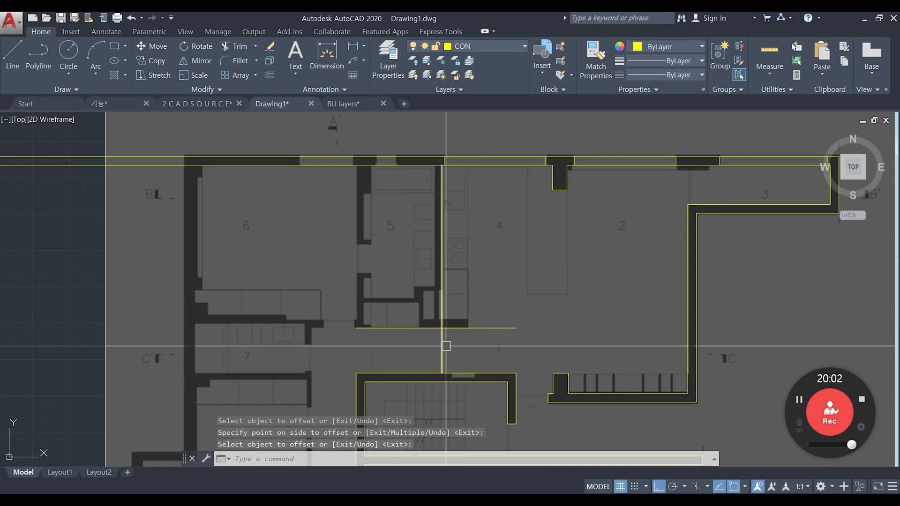
Offset the new horizontal wall line 300 upward to form the wall's thickness.
scroll(446, 346, up, 4)
key(Return)
text(300)
key(Return)
click(476, 313)
click(508, 280)
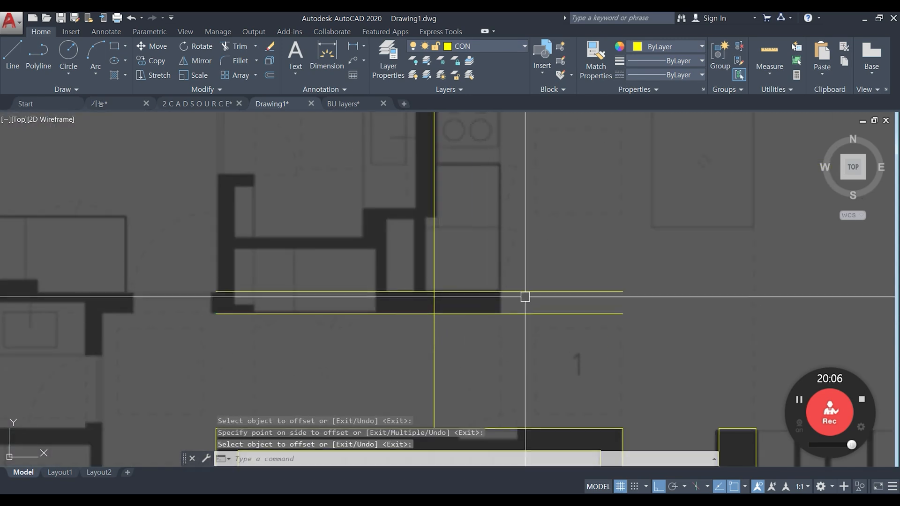
key(Escape)
Measure with a temporary circle the distance from the vertical line to the right end of the horizontal wall.
scroll(492, 300, down, 4)
key(Escape)
scroll(499, 307, up, 3)
text(c)
key(Return)
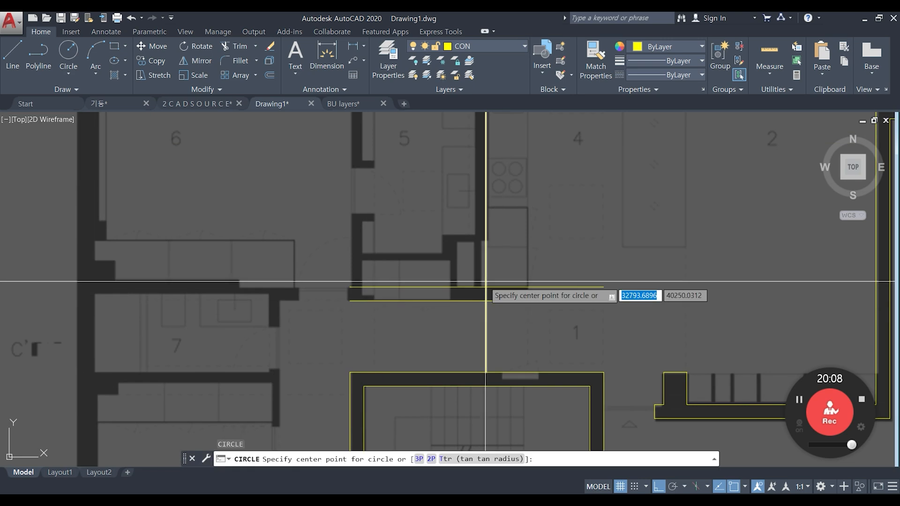
click(486, 286)
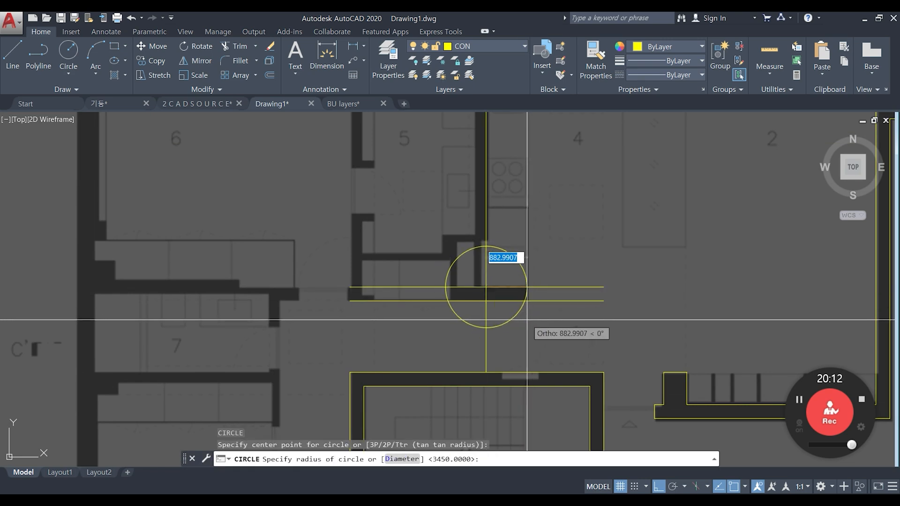
key(Escape)
key(Escape)
Offset the vertical line between rooms 5 and 4 to the right by 900.
text(o)
key(Return)
key(Return)
click(487, 253)
click(526, 289)
Trim the horizontal wall lines beyond the new right-hand line and both vertical lines below the wall.
text(tr)
key(Return)
key(Return)
click(558, 318)
click(565, 269)
click(545, 336)
click(456, 328)
scroll(492, 300, up, 2)
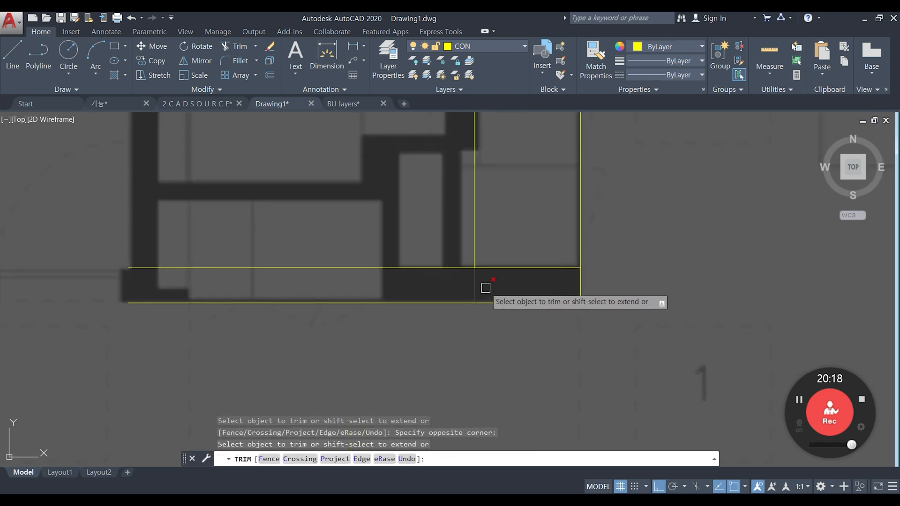
key(Escape)
Trim the right-hand vertical line above the horizontal wall, leaving only the wall's end cap.
scroll(504, 297, down, 3)
text(tr)
key(Return)
key(Return)
click(506, 300)
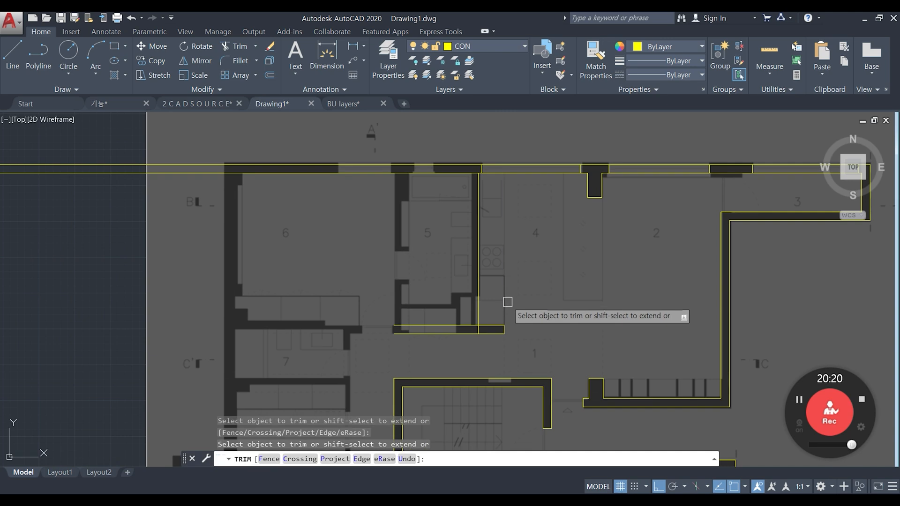
key(Return)
key(Escape)
Draw a vertical line from the stairwell's upper-left outer corner up along the left side of room 5.
middle_drag(532, 330, 536, 323)
scroll(475, 276, up, 2)
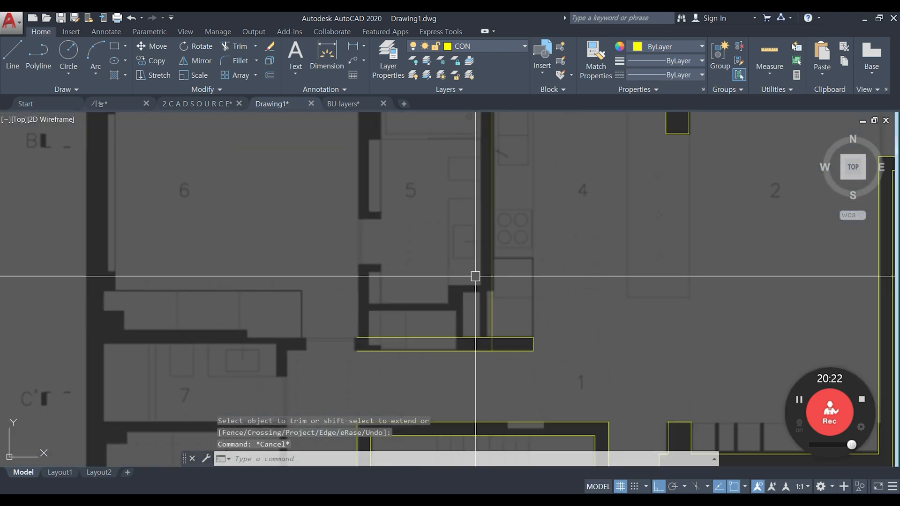
middle_drag(364, 333, 396, 280)
text(l)
key(Return)
click(389, 370)
click(389, 167)
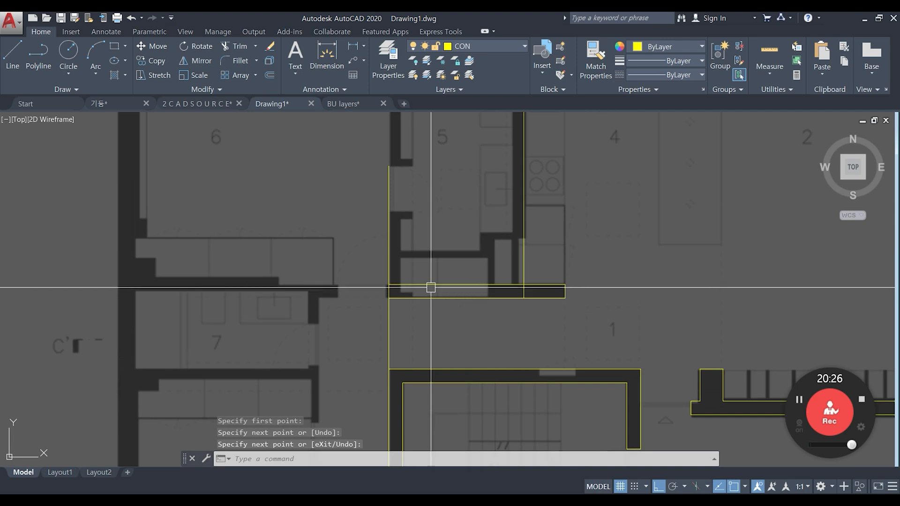
Extend room 5's left wall line up to the top wall's inner line.
scroll(424, 370, down, 2)
text(ex)
key(Return)
key(Return)
click(402, 279)
key(Return)
key(Escape)
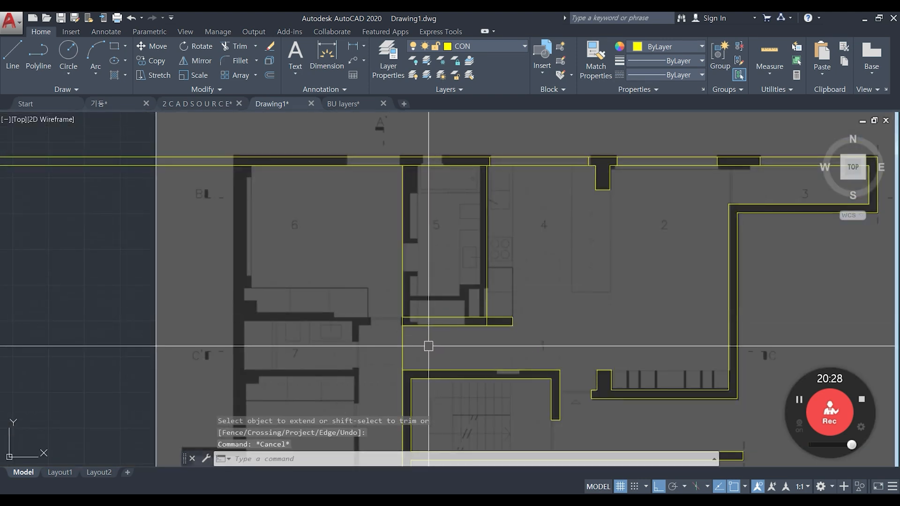
Trim the left wall line's segment between the horizontal wall and the stairwell.
text(tr)
key(Return)
key(Return)
key(Escape)
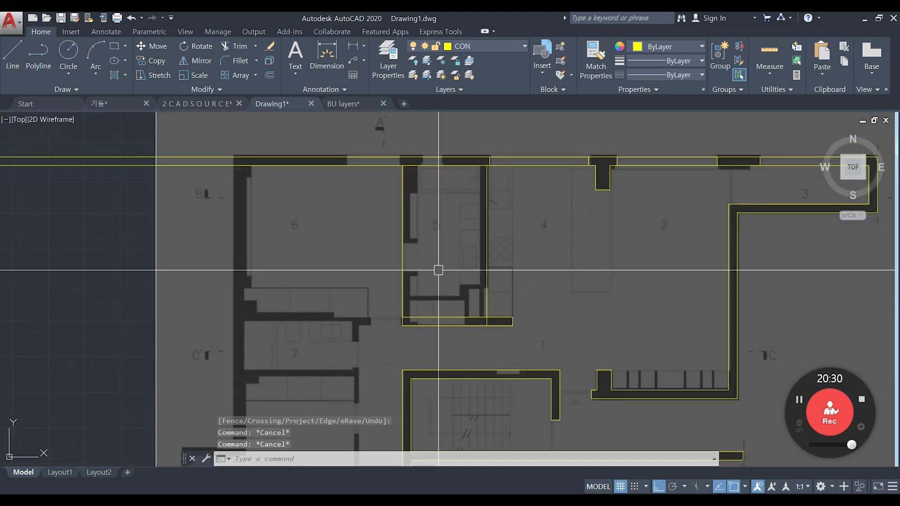
Offset room 5's left wall line 300 to the right.
text(o)
key(Return)
text(300)
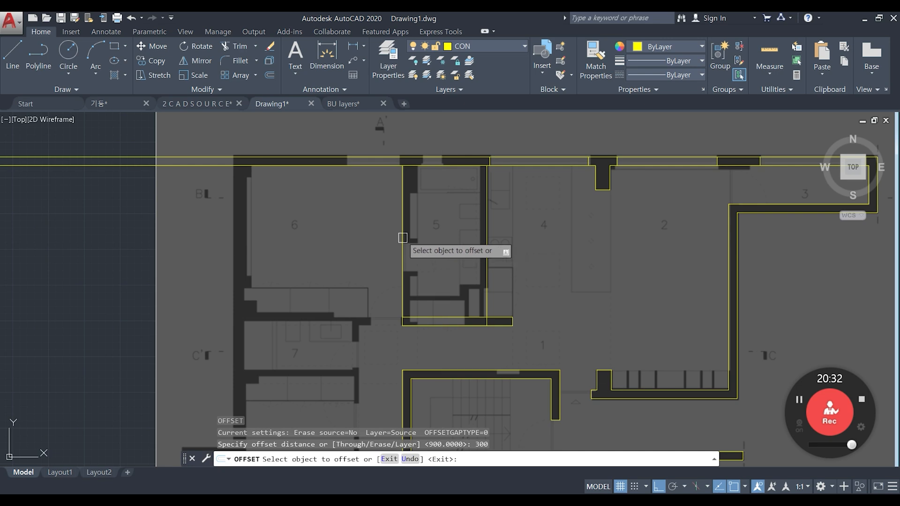
click(402, 237)
click(436, 246)
key(Return)
Trim the overlapping inner line ends at the lower-left corner of room 5's walls.
scroll(410, 320, up, 5)
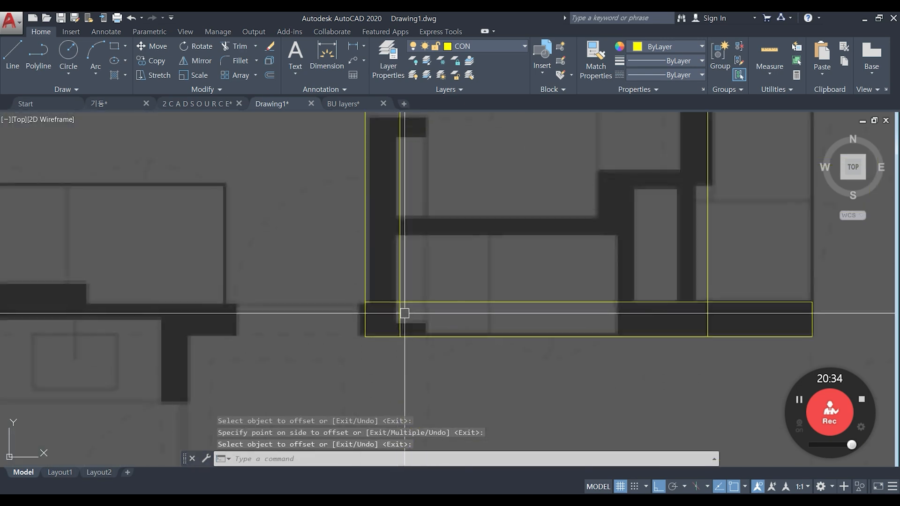
text(tr)
key(Return)
key(Return)
scroll(422, 318, down, 3)
key(Escape)
key(Escape)
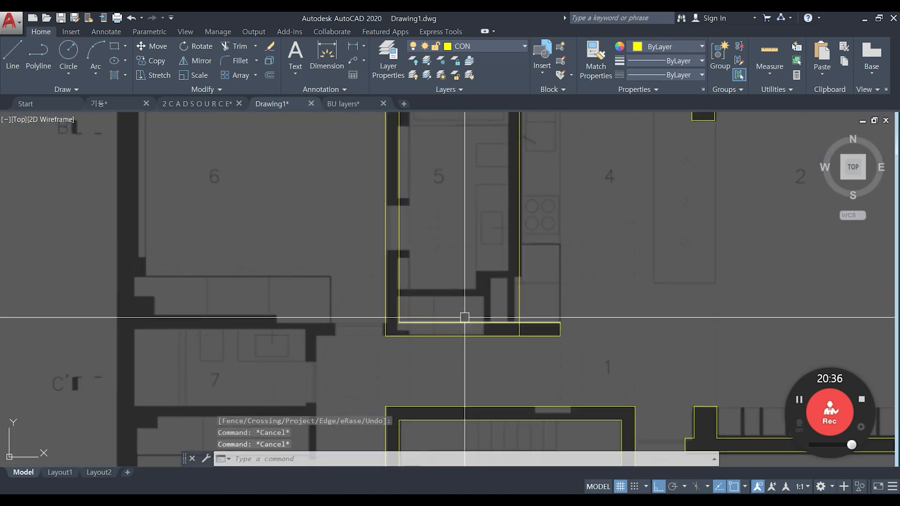
Offset room 5's right wall line 300 to the left.
scroll(515, 308, down, 2)
scroll(494, 305, up, 2)
middle_drag(495, 304, 499, 347)
text(o)
key(Return)
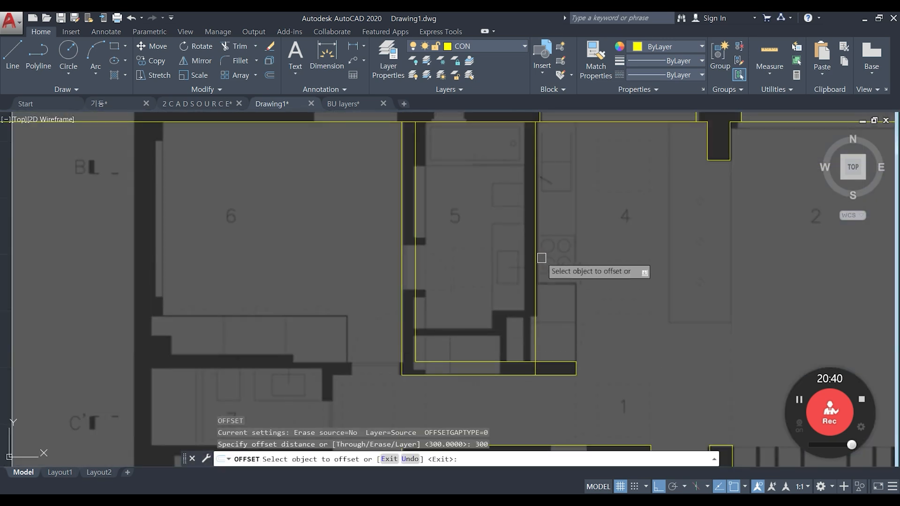
key(Return)
middle_drag(500, 267, 498, 310)
middle_drag(488, 170, 560, 229)
text(c)
key(Return)
scroll(526, 188, up, 6)
key(Escape)
key(Escape)
Trim the top wall's inner line between the two lines of room 5's right wall.
text(tr)
key(Return)
key(Return)
click(517, 210)
key(Return)
Draw a construction circle of radius 1200 centred on room 5's upper-right inner corner.
scroll(519, 212, down, 6)
scroll(521, 219, up, 6)
key(Escape)
key(Escape)
text(c)
key(Return)
click(533, 214)
middle_drag(366, 227, 407, 228)
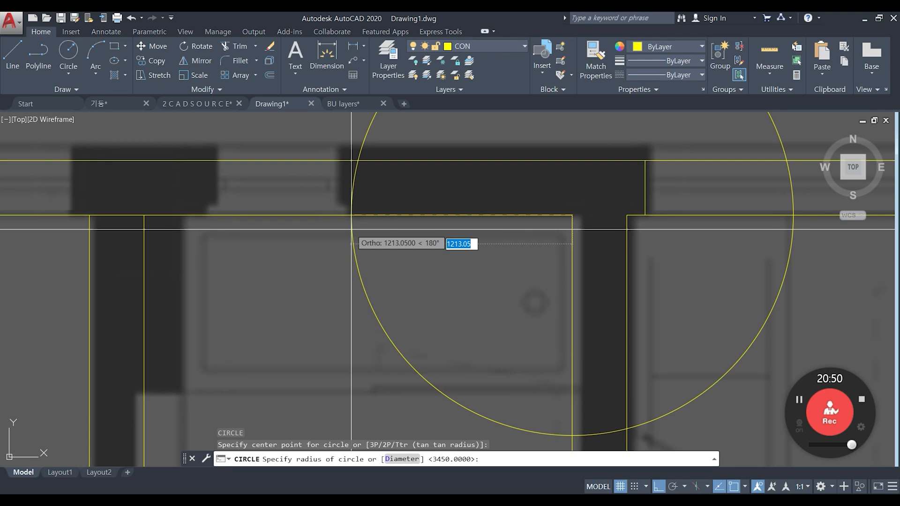
text(1200)
key(Return)
key(Escape)
Draw a vertical line across the top wall from the circle's left quadrant to the outer line, and erase the circle.
text(l)
key(Return)
click(353, 216)
click(347, 161)
key(Return)
key(Escape)
click(365, 150)
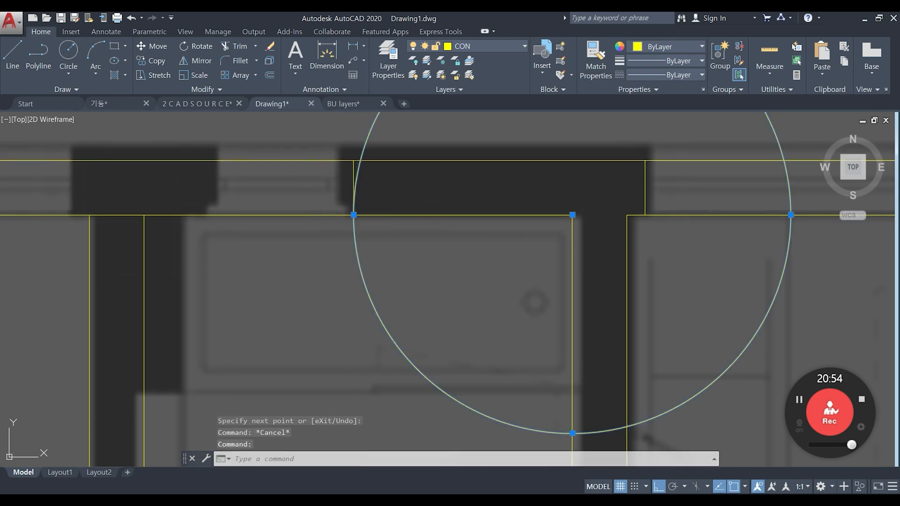
text(e)
key(Return)
Measure the window opening's width from the new wall-end line with a temporary circle.
middle_drag(325, 207, 348, 215)
text(c)
key(Return)
click(376, 223)
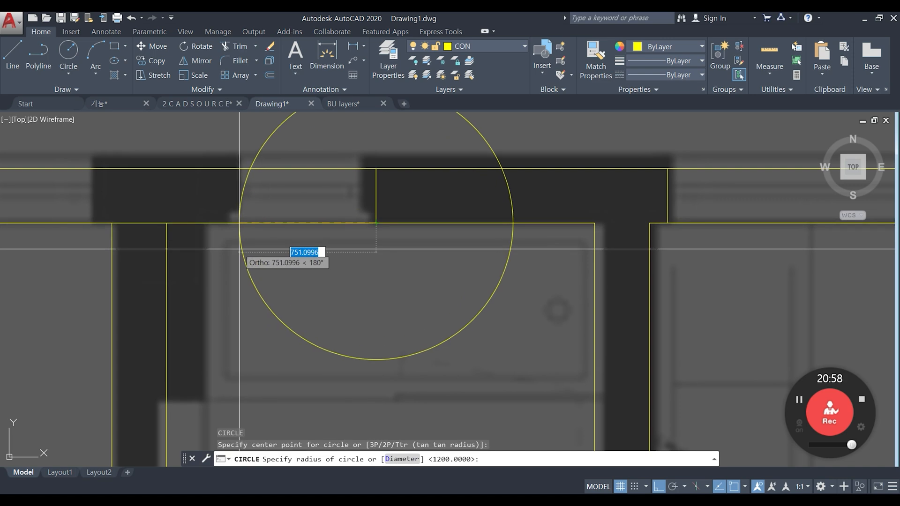
key(Escape)
Offset the wall-end line above room 5 by 750 to the left for the opening's other edge.
text(o)
key(Return)
text(7)
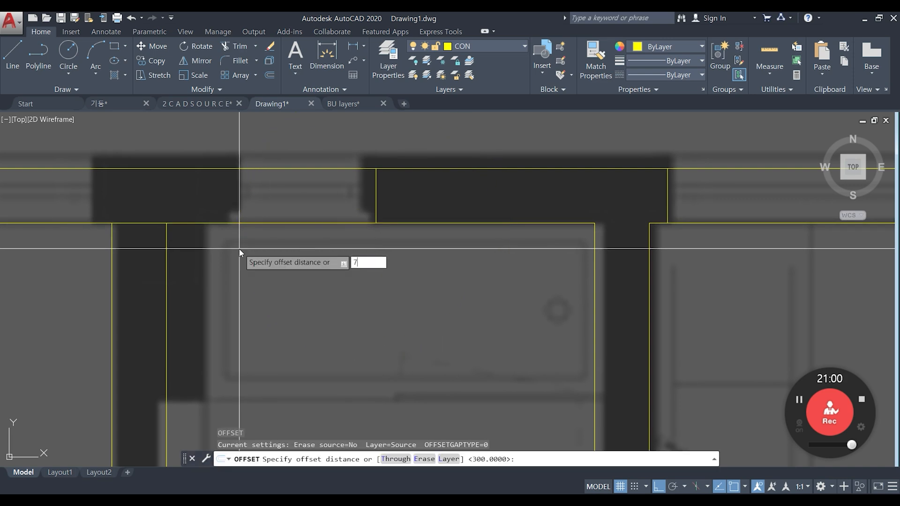
text(50)
key(Return)
click(375, 197)
click(291, 201)
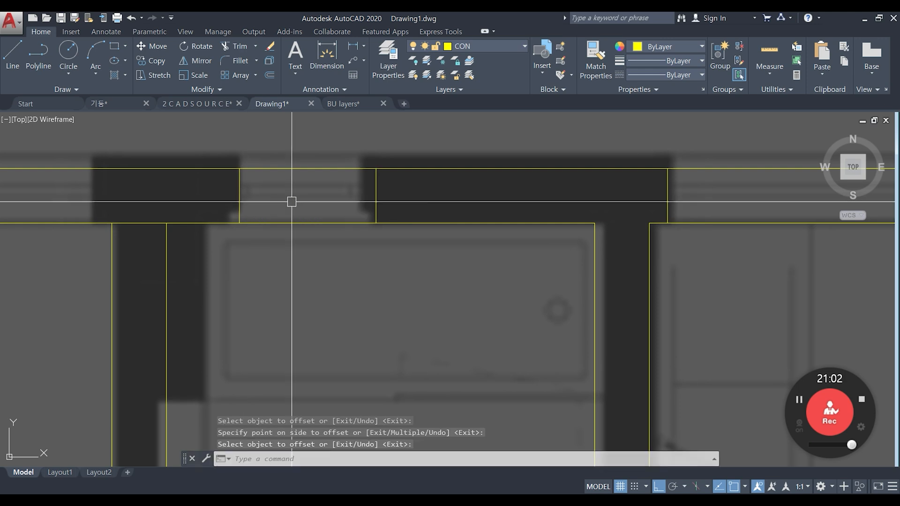
key(Return)
Measure the width of the wall pier between rooms 5 and 6 from the opening's left edge with a temporary circle.
scroll(368, 175, down, 5)
scroll(312, 178, up, 2)
middle_drag(311, 177, 433, 193)
scroll(434, 193, up, 4)
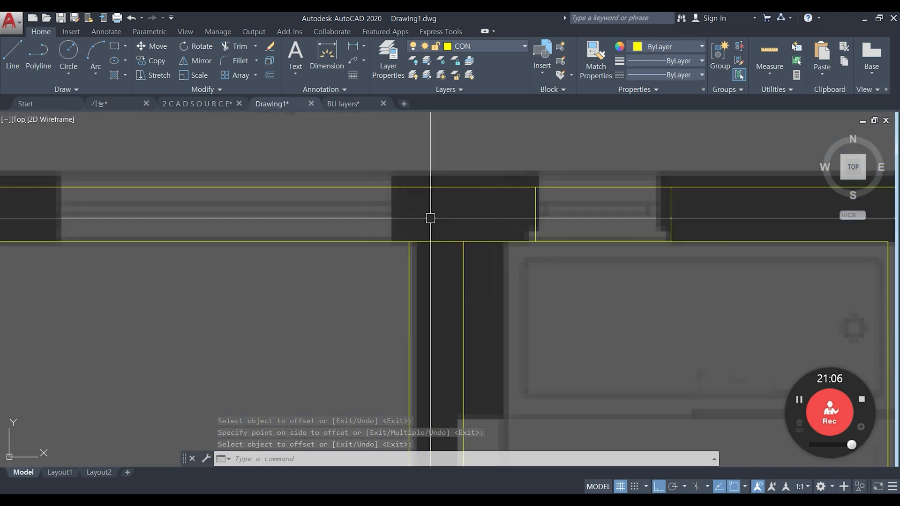
text(c)
key(Return)
click(536, 187)
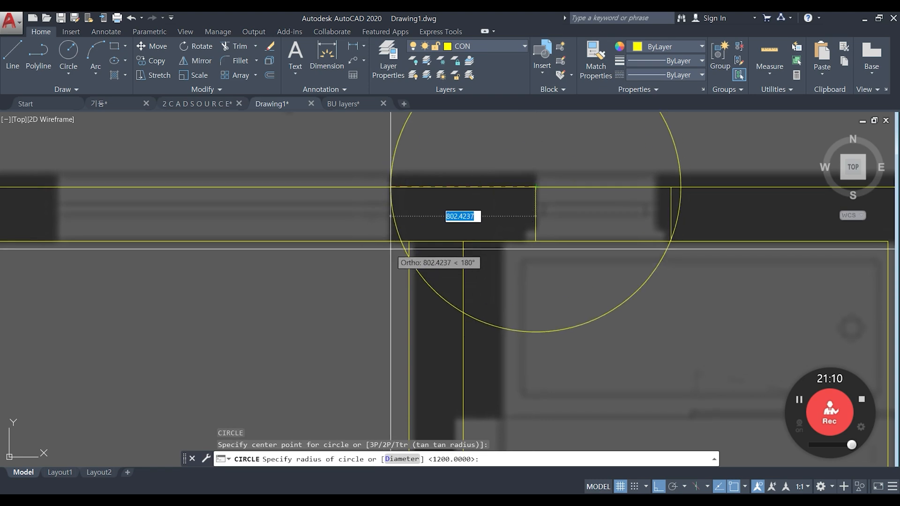
key(Escape)
Offset the opening's left edge line 800 to the left to close the wall pier.
text(o)
key(Return)
text(800)
key(Return)
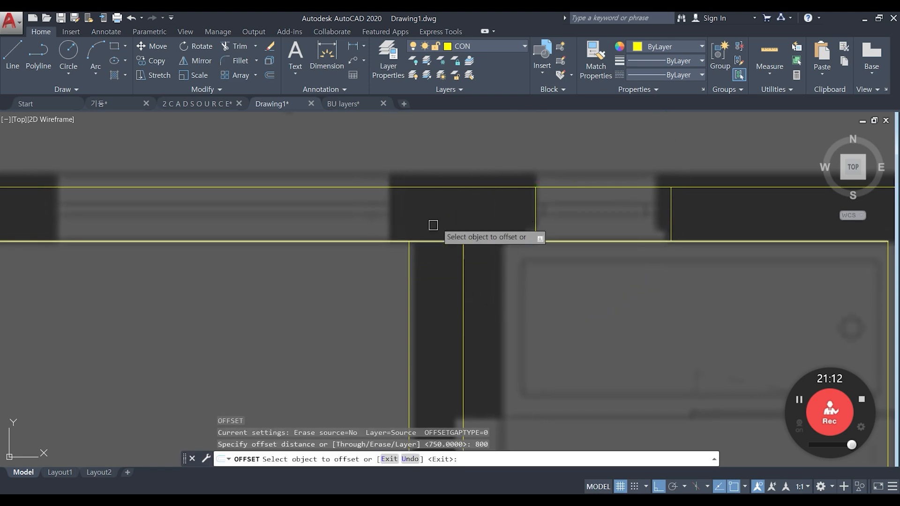
click(533, 215)
click(345, 225)
key(Return)
key(Escape)
Trim the top wall's inner line between the two lines of room 5's left wall.
middle_drag(453, 246, 458, 243)
text(tr)
key(Return)
key(Return)
click(442, 239)
key(Return)
scroll(482, 257, down, 4)
middle_drag(513, 265, 492, 132)
key(Escape)
Trim the overlapping inner line ends at the lower-right corner of room 5's walls.
scroll(507, 203, down, 2)
scroll(511, 150, up, 2)
scroll(562, 315, up, 4)
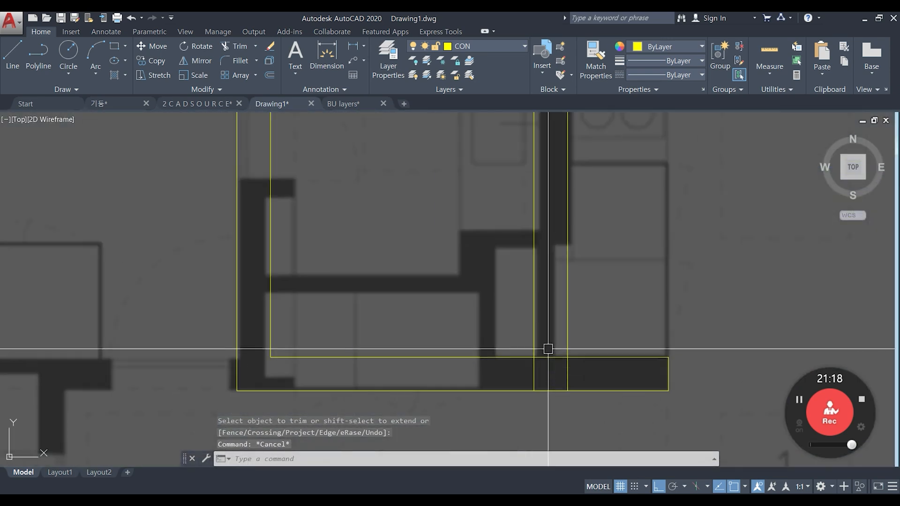
text(tr)
key(Return)
key(Return)
scroll(538, 295, down, 3)
key(Escape)
key(Escape)
Measure the height of the small partition from room 5's lower-right inner corner with a temporary circle.
scroll(548, 271, down, 2)
scroll(556, 276, up, 5)
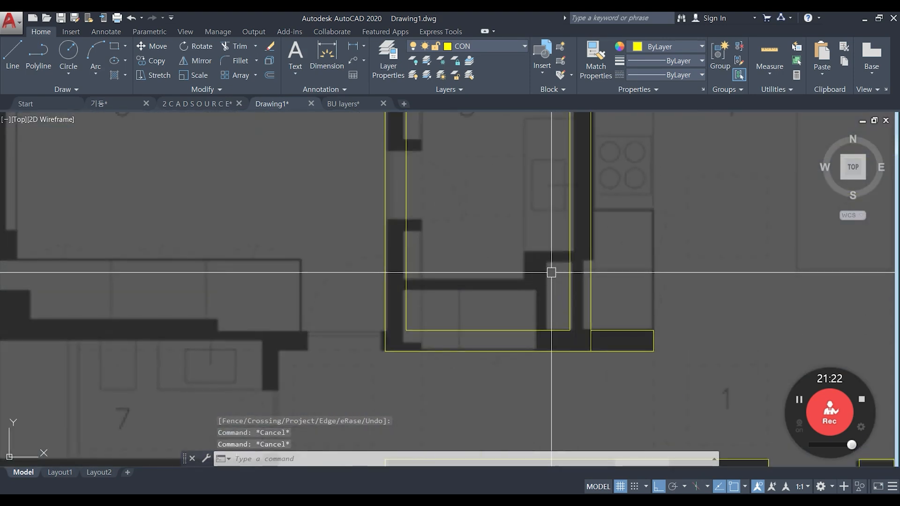
middle_drag(505, 297, 505, 322)
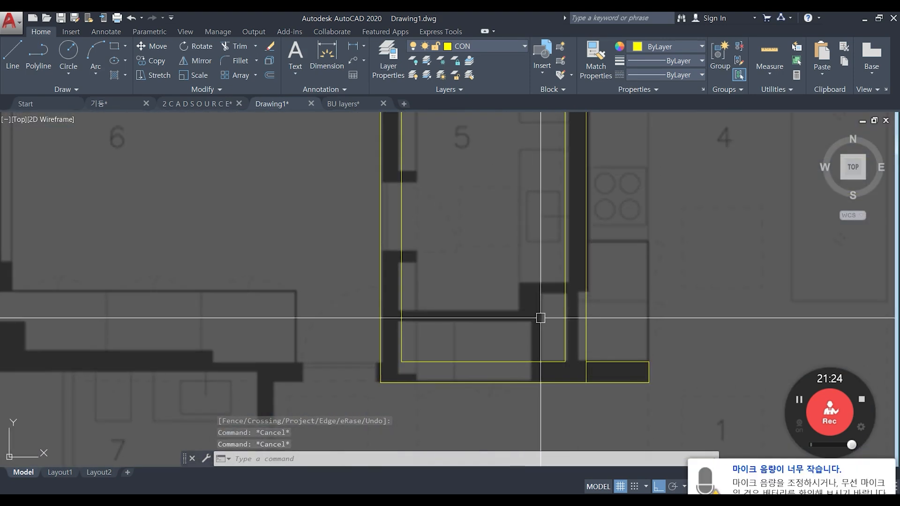
text(c)
key(space)
click(565, 362)
key(Escape)
key(space)
click(565, 361)
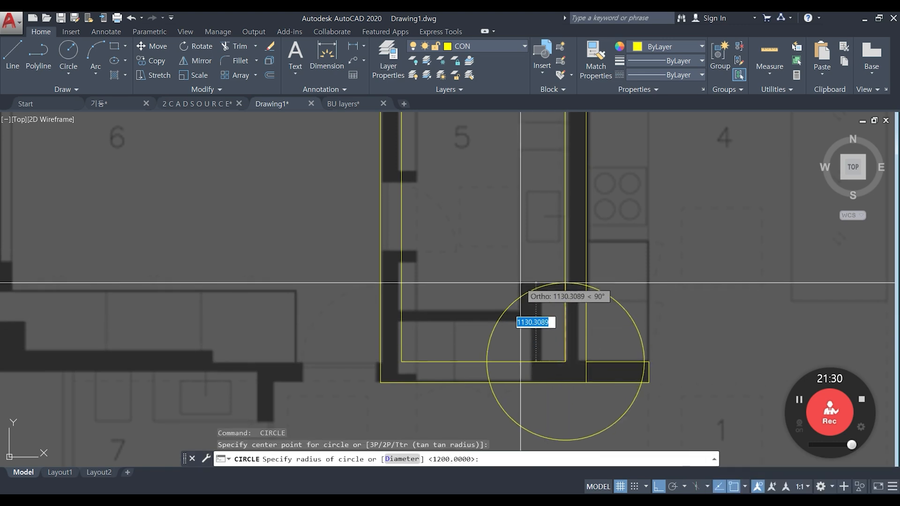
key(Escape)
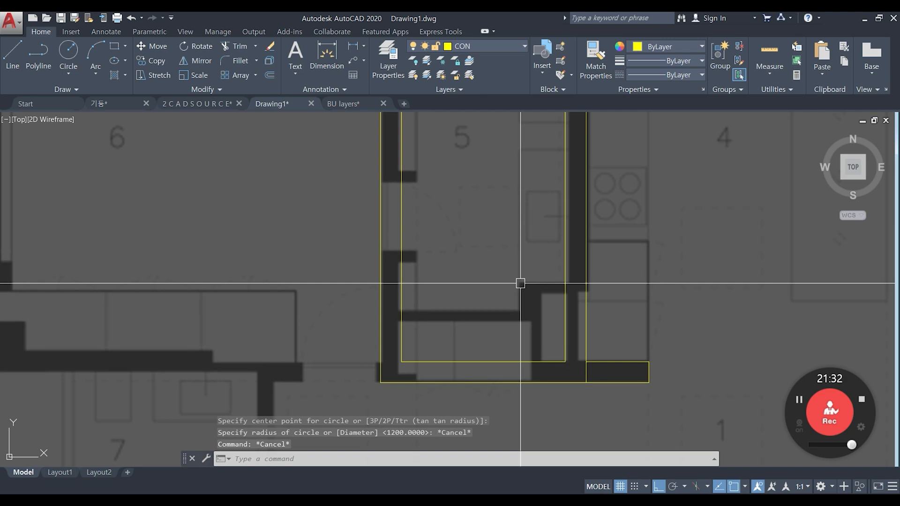
Offset the bottom wall's inner line 1100 upward for the small partition's upper edge.
text(o)
key(space)
text(1)
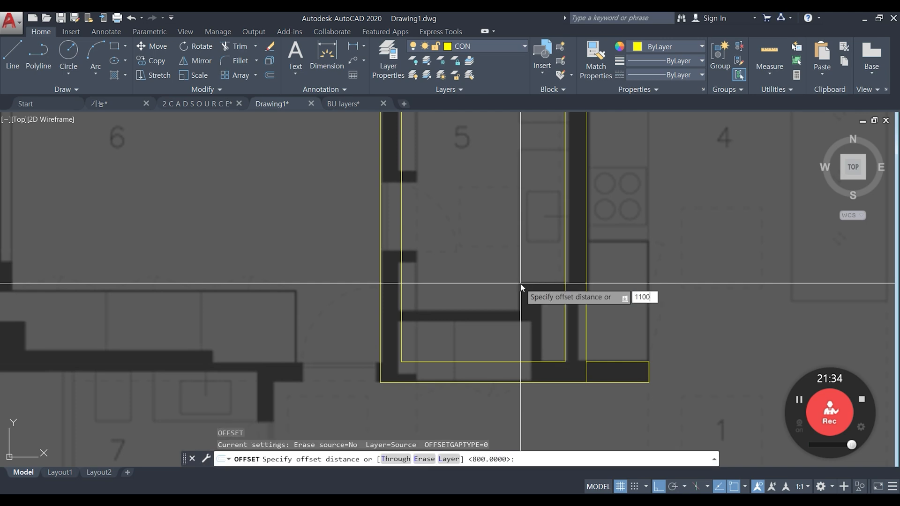
text(100)
key(Return)
click(492, 361)
click(542, 328)
key(Return)
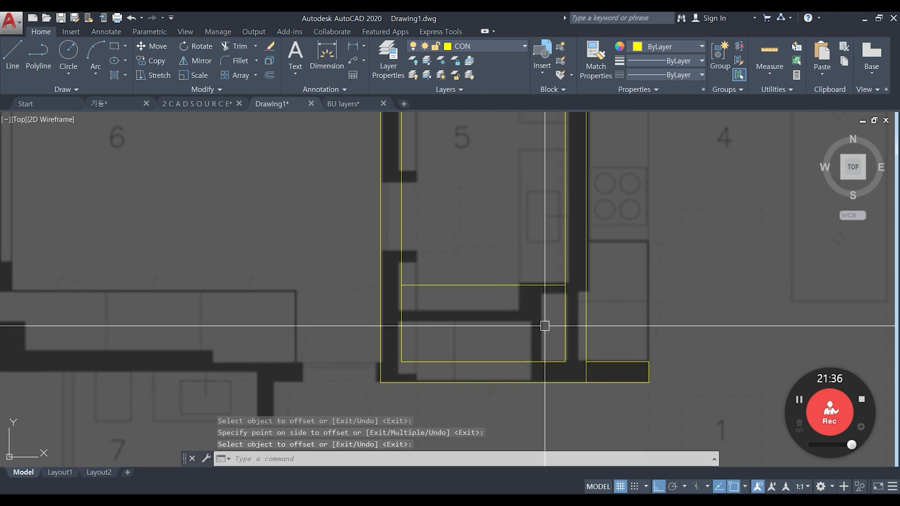
Offset the partition's upper edge line 100 downward.
key(space)
text(100)
key(Return)
click(520, 286)
click(518, 313)
key(Return)
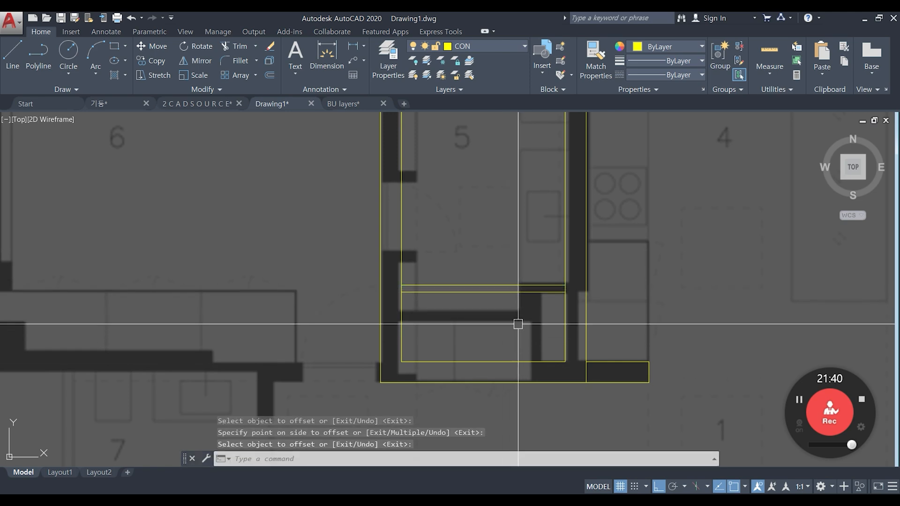
Measure the inside width of the small shaft from room 5's lower-right inner corner with a temporary circle.
text(c)
key(space)
click(566, 361)
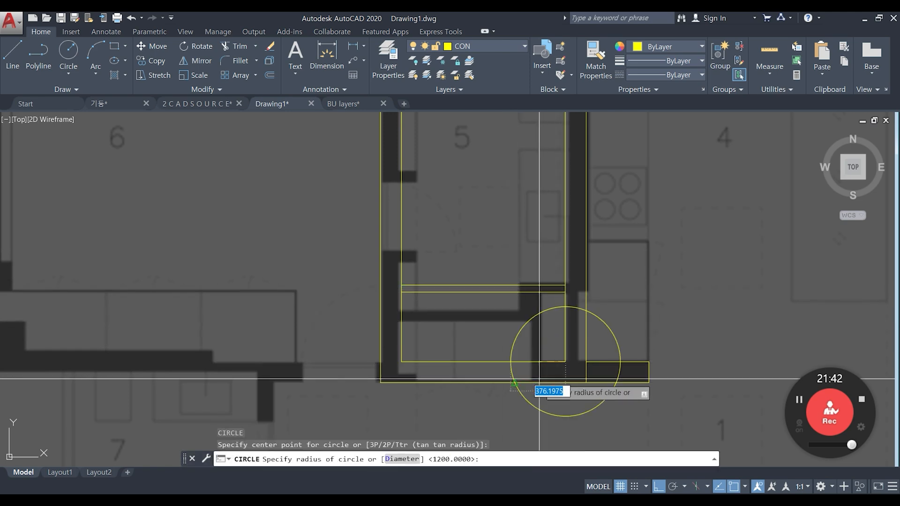
scroll(541, 403, up, 4)
middle_drag(553, 295, 538, 332)
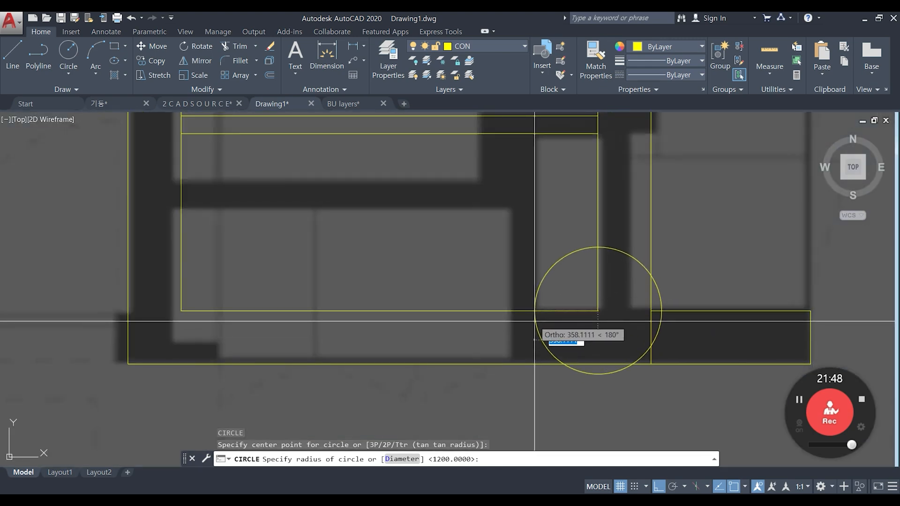
scroll(535, 322, down, 2)
key(Escape)
Offset the right wall's inner line 350 to the left for the shaft's inner edge.
text(o)
key(Return)
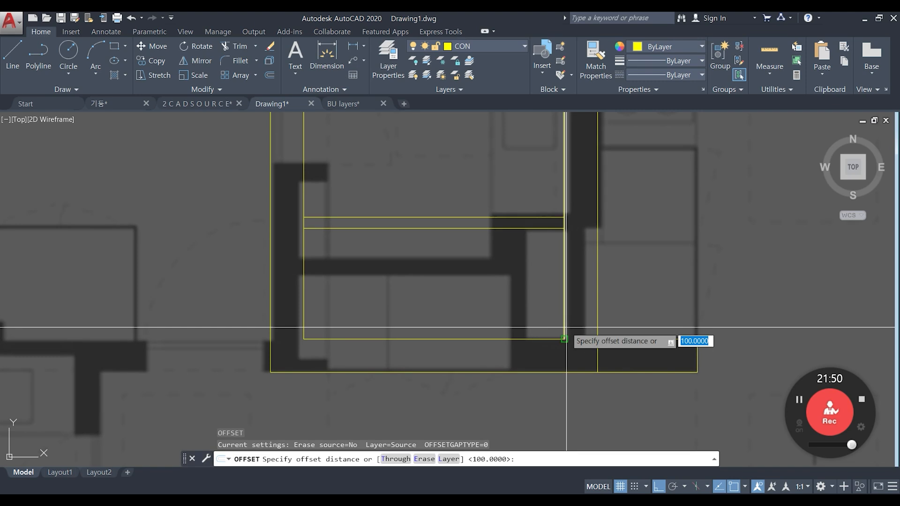
key(Return)
click(567, 302)
click(505, 307)
key(Escape)
Offset the shaft's inner edge line 100 to the left for the partition's thickness.
text(o)
key(Return)
text(100)
key(Return)
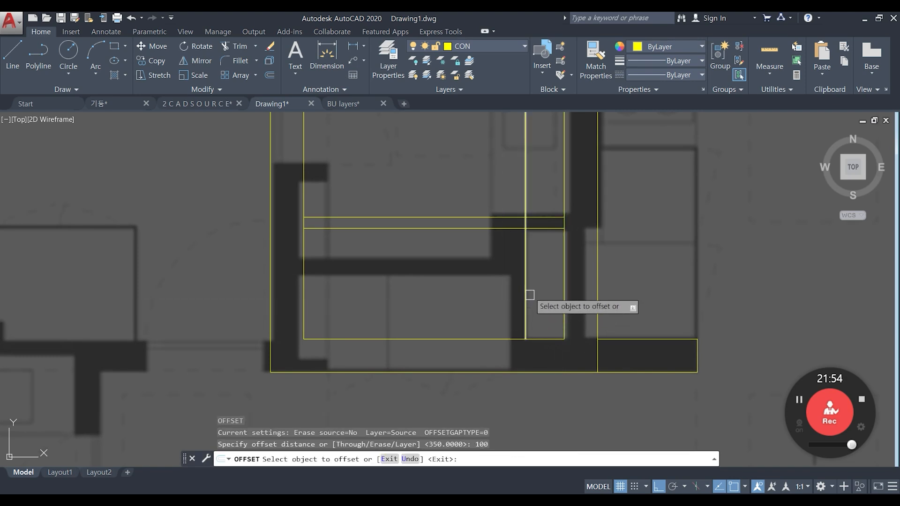
click(525, 288)
click(464, 298)
key(Return)
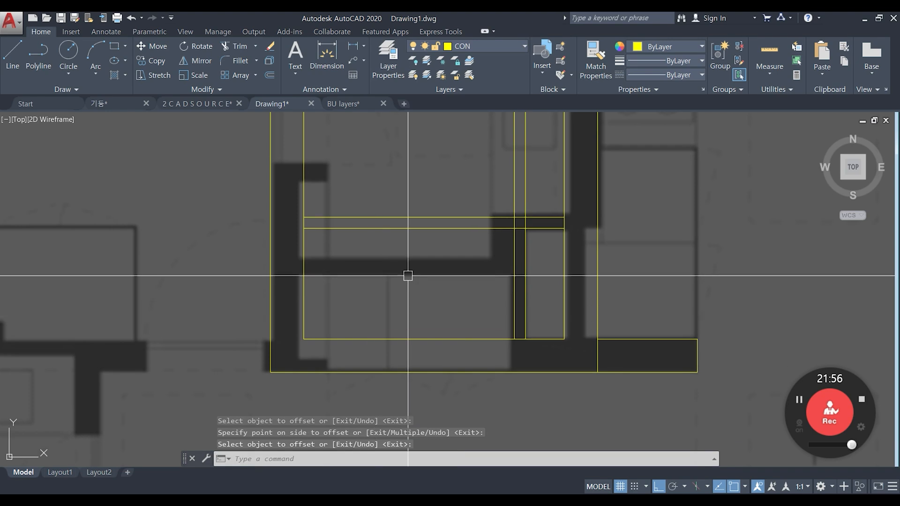
Fillet the offset partition lines into the outer and inner upper-left corners of the small shaft.
scroll(523, 219, up, 4)
text(f)
key(Return)
click(498, 263)
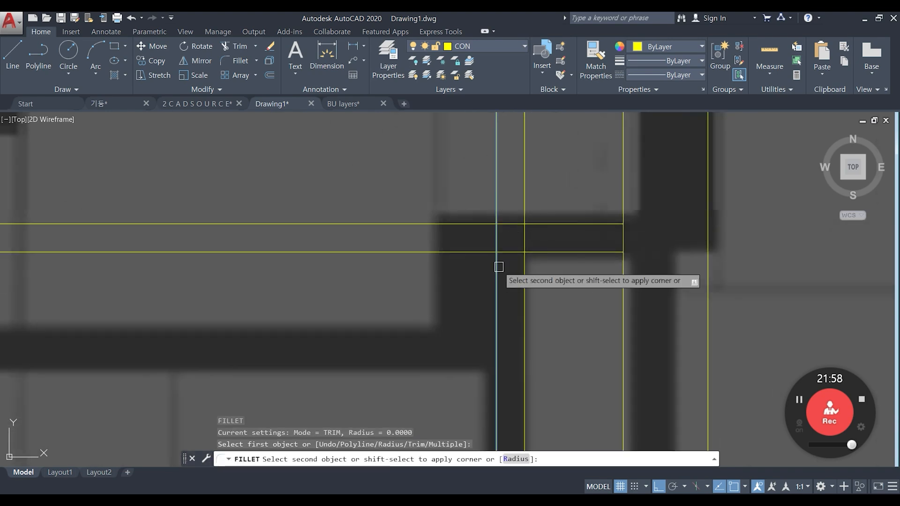
key(Escape)
key(Escape)
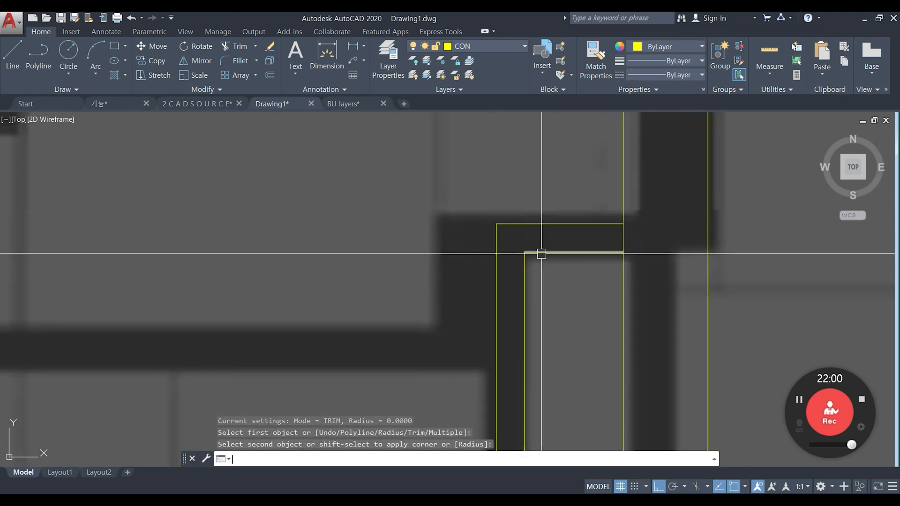
scroll(538, 255, down, 3)
scroll(492, 304, up, 2)
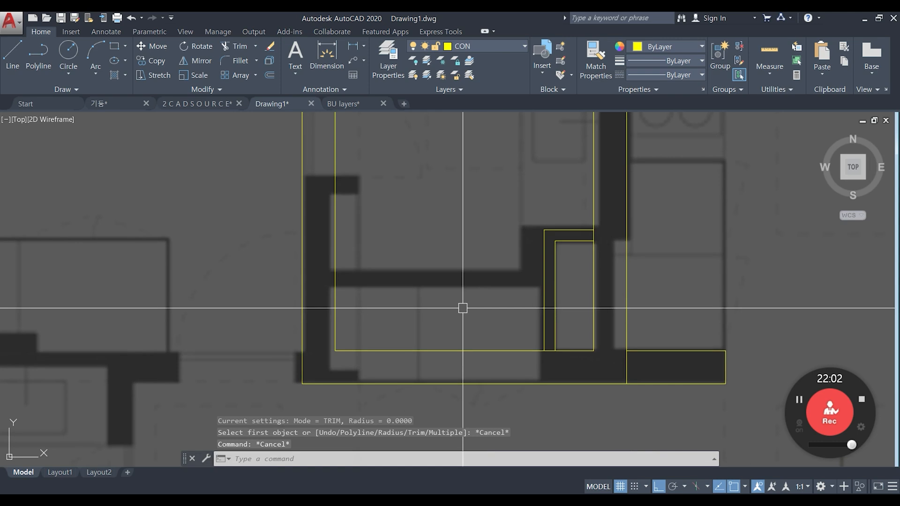
text(o)
key(Return)
text(300)
key(Return)
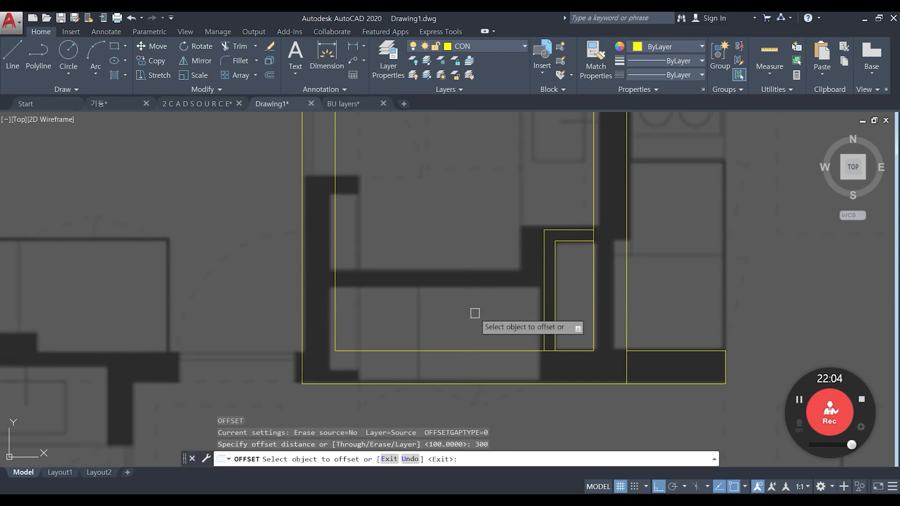
key(Escape)
text(c)
key(Return)
key(Escape)
Measure the distance from room 5's lower-left inner corner up to the horizontal partition with a temporary circle.
text(c)
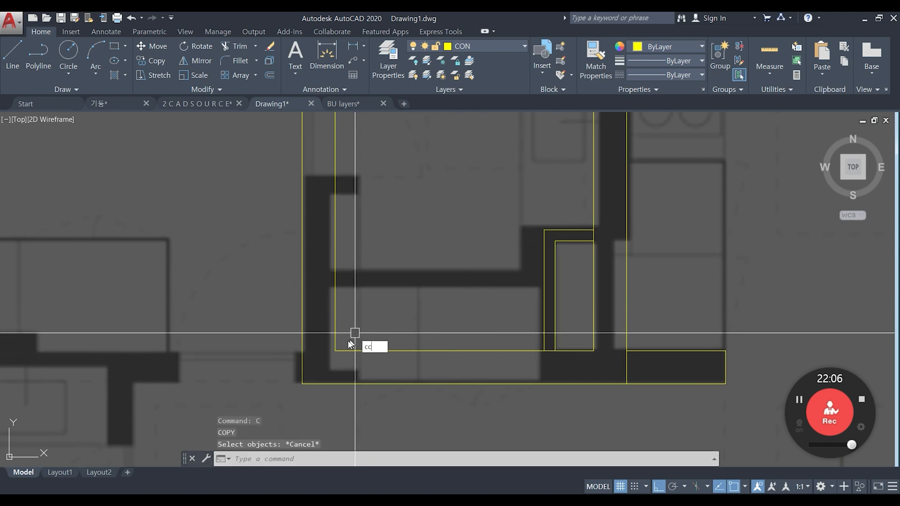
key(Return)
click(335, 351)
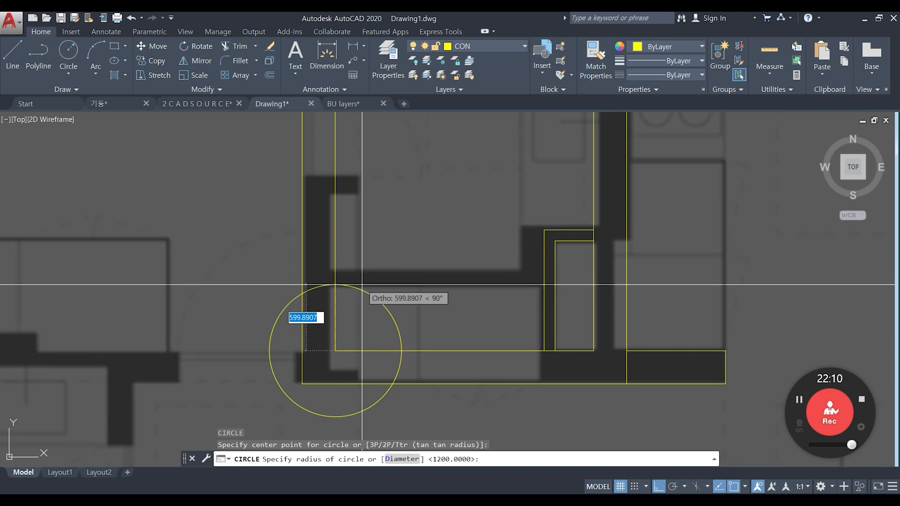
key(Escape)
Offset the bottom wall's inner line 600 upward for the horizontal partition's lower edge.
text(o)
key(Return)
text(60)
key(Return)
click(410, 350)
click(442, 266)
key(Escape)
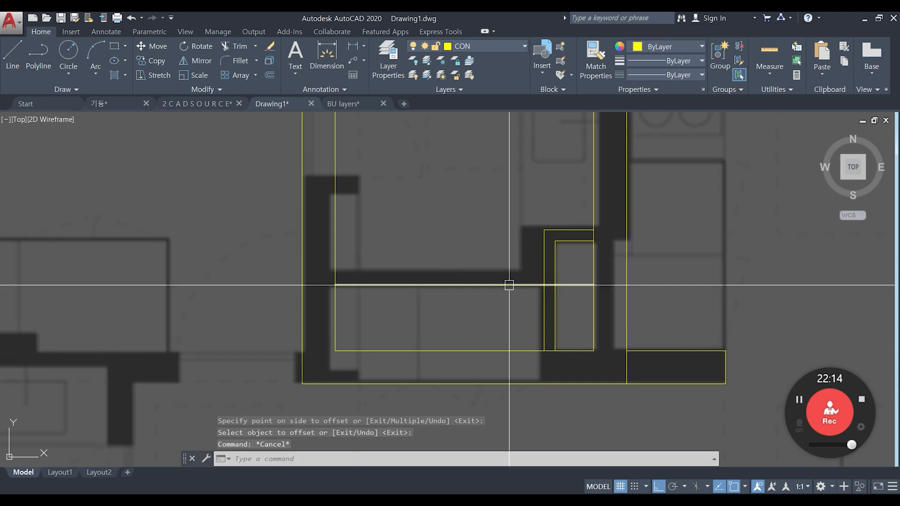
Offset the horizontal partition's lower edge 100 upward to give the partition its thickness.
key(Return)
text(100)
key(Return)
click(511, 285)
click(518, 279)
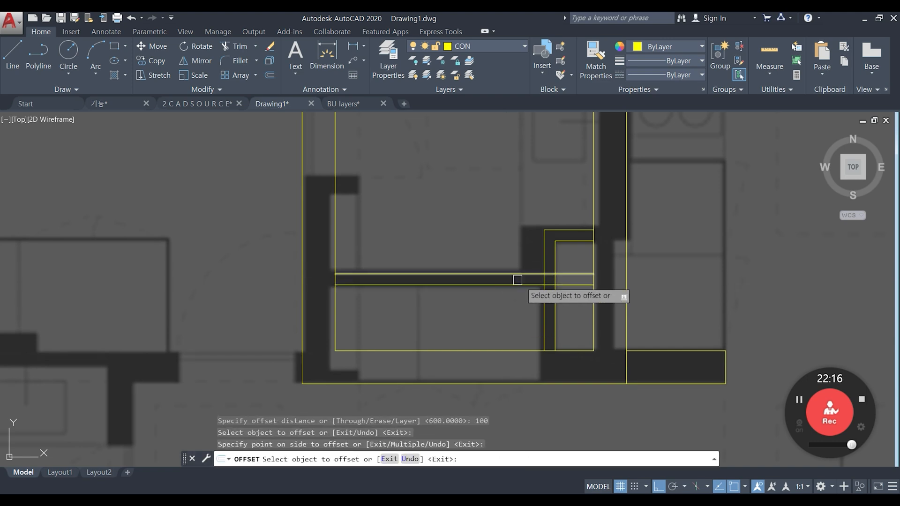
key(Escape)
key(Escape)
Try offsetting the shaft partition's outer vertical line 300 to the left, and erase the copy.
key(Return)
text(300)
key(Return)
click(543, 256)
click(504, 266)
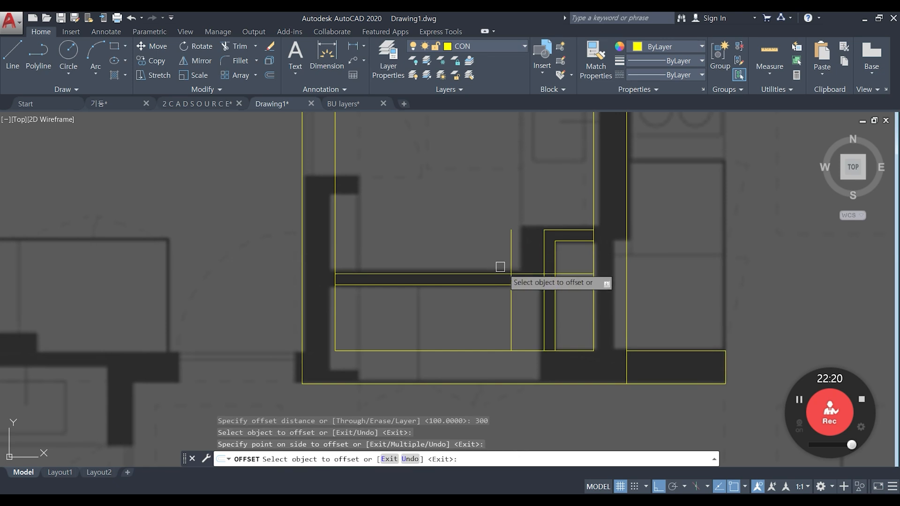
key(Escape)
click(516, 262)
click(508, 256)
text(e)
key(Return)
Offset the shaft partition's outer vertical line 200 to the left for the thick wall block's edge.
text(o)
key(Return)
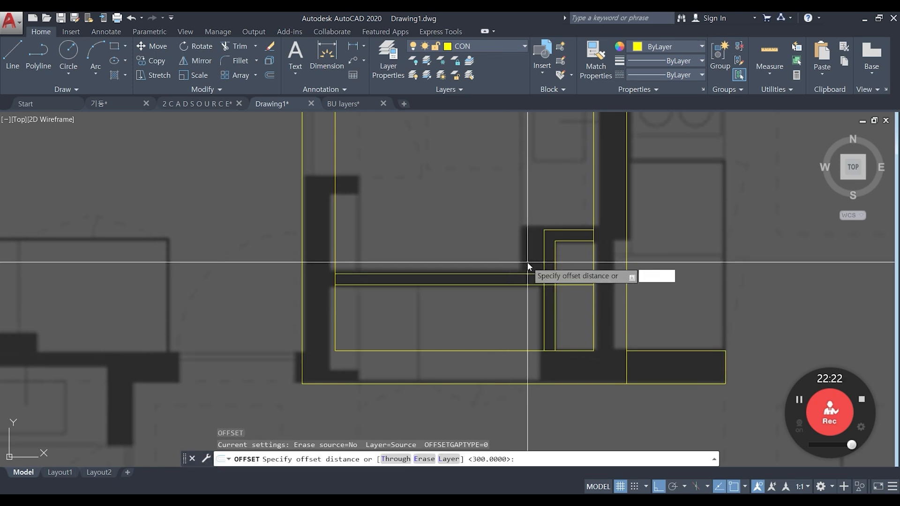
text(200)
key(Return)
click(543, 257)
click(508, 271)
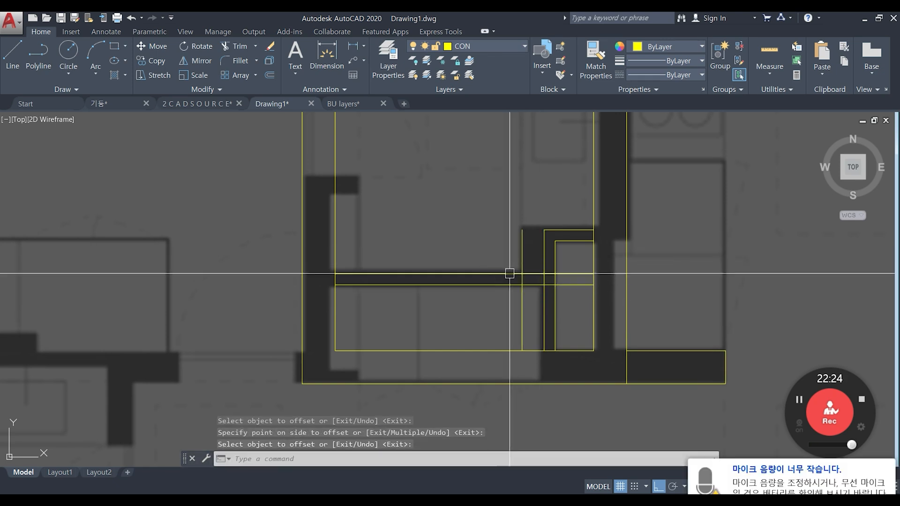
Trim the offset line below the horizontal partition and extend the shaft's upper outer line to meet it.
text(tr)
key(Return)
key(Return)
click(523, 305)
scroll(534, 280, up, 5)
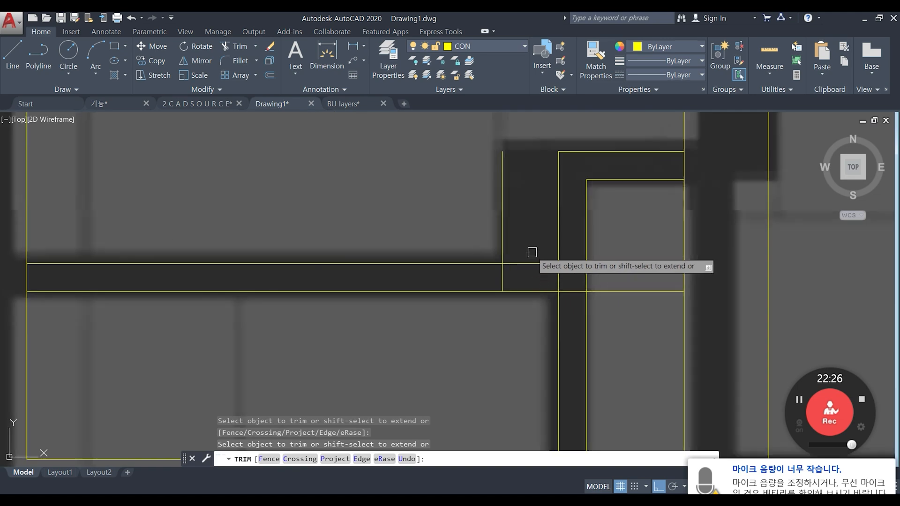
key(Escape)
middle_drag(574, 182, 551, 244)
text(erx)
key(Return)
key(Return)
key(Escape)
Trim the overlapping partition lines beside the shaft and erase the leftover segments inside the wall block.
scroll(543, 306, down, 2)
text(r)
key(Return)
key(Return)
click(592, 347)
click(572, 309)
scroll(541, 316, up, 2)
click(544, 331)
click(526, 296)
key(Return)
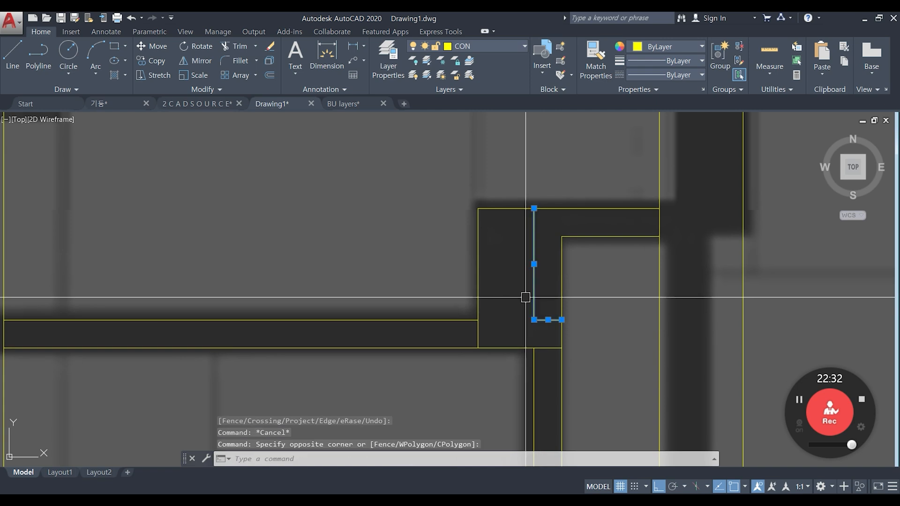
text(tr)
key(Return)
key(Escape)
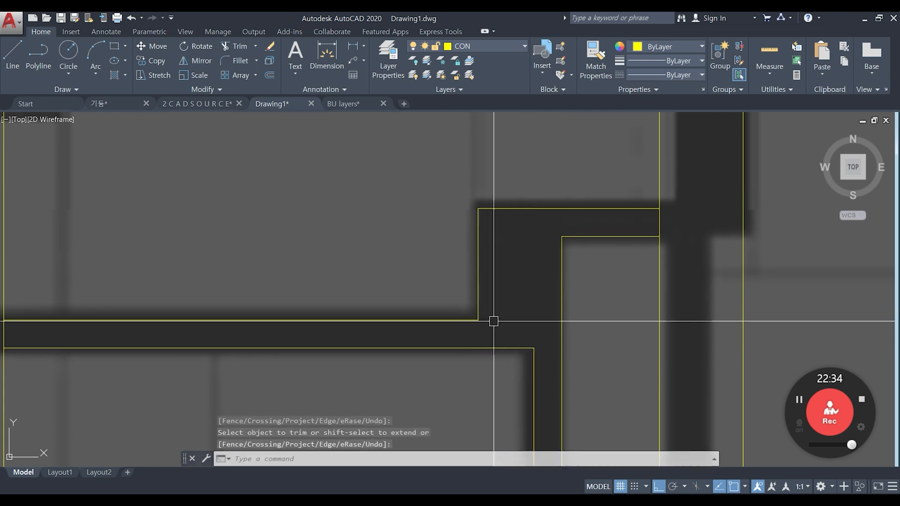
Trim room 5's right inner wall line between the shaft partition's upper and lower edges.
scroll(516, 318, down, 4)
scroll(542, 318, up, 2)
text(t)
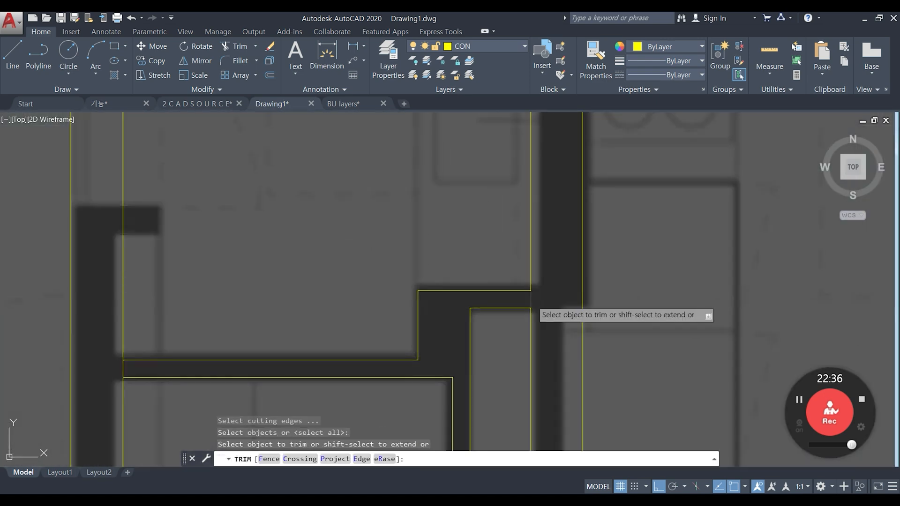
click(532, 300)
key(Return)
scroll(549, 311, down, 3)
middle_drag(553, 315, 528, 295)
scroll(530, 330, up, 2)
text(t)
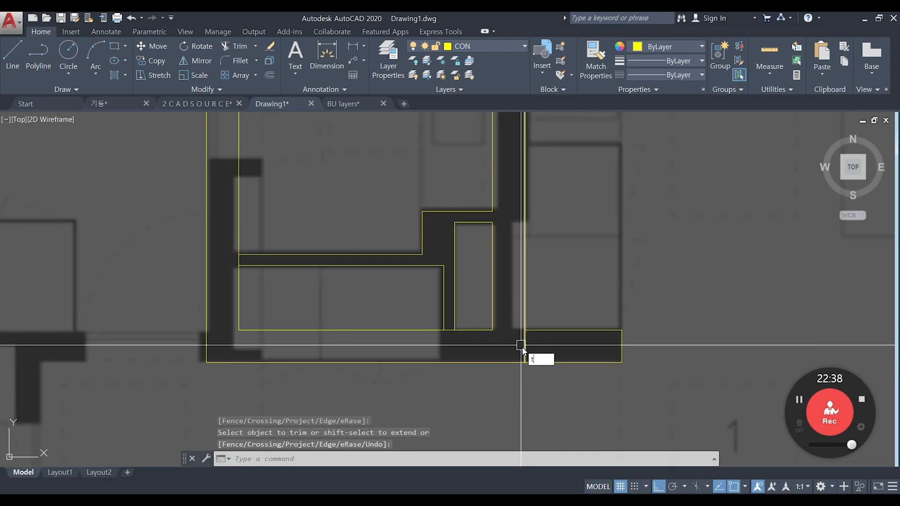
key(Escape)
Extend the shaft partition's outer vertical line down to the bottom wall's outer line.
scroll(526, 347, down, 4)
middle_drag(553, 296, 535, 291)
scroll(483, 235, up, 4)
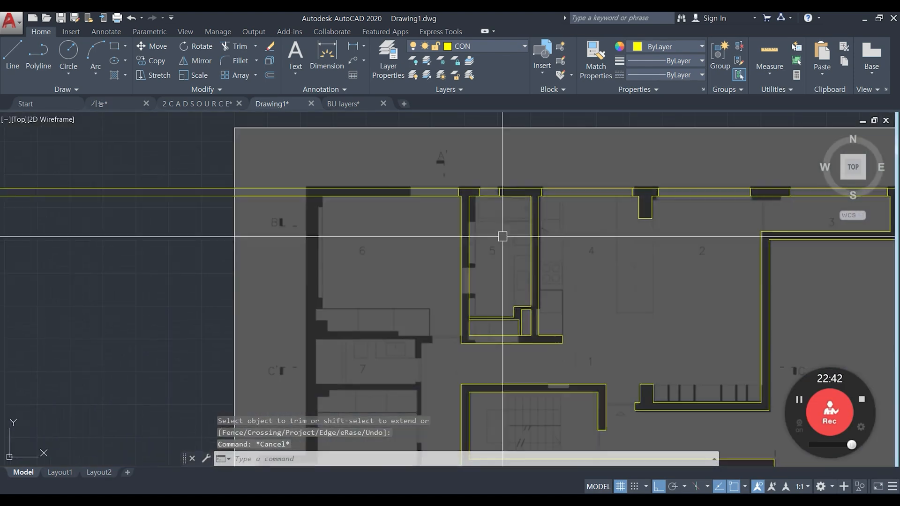
middle_drag(448, 360, 448, 353)
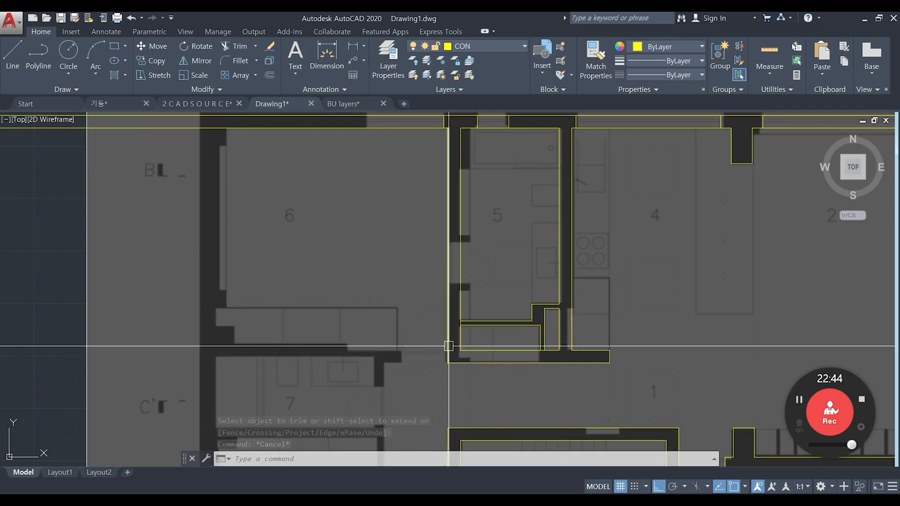
scroll(523, 364, up, 4)
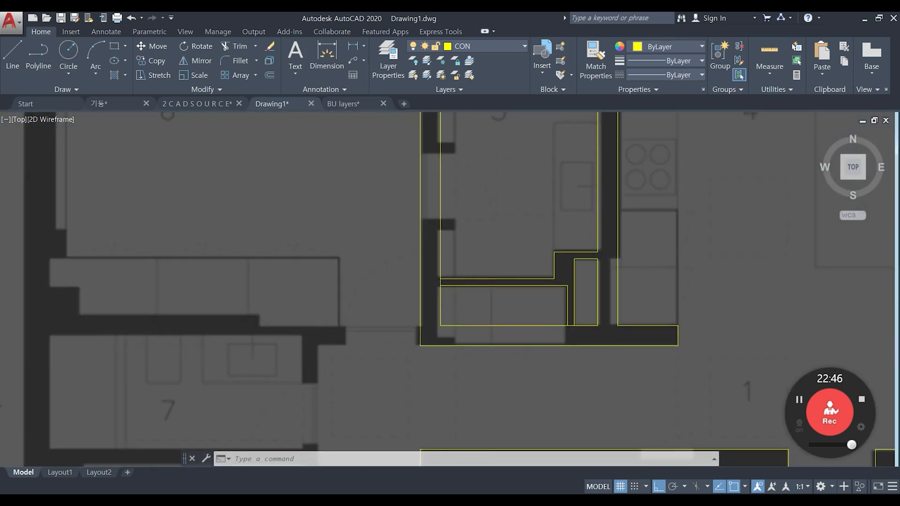
scroll(455, 357, down, 2)
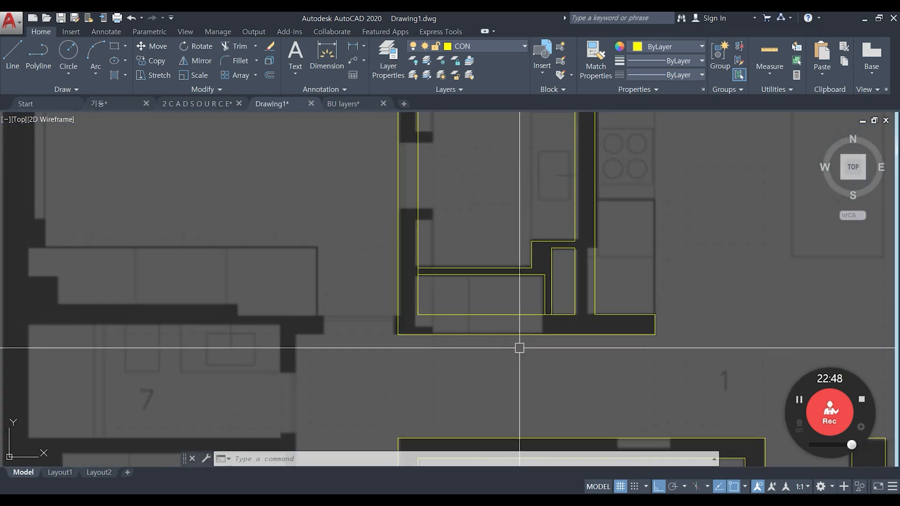
scroll(533, 343, up, 2)
text(x)
key(Return)
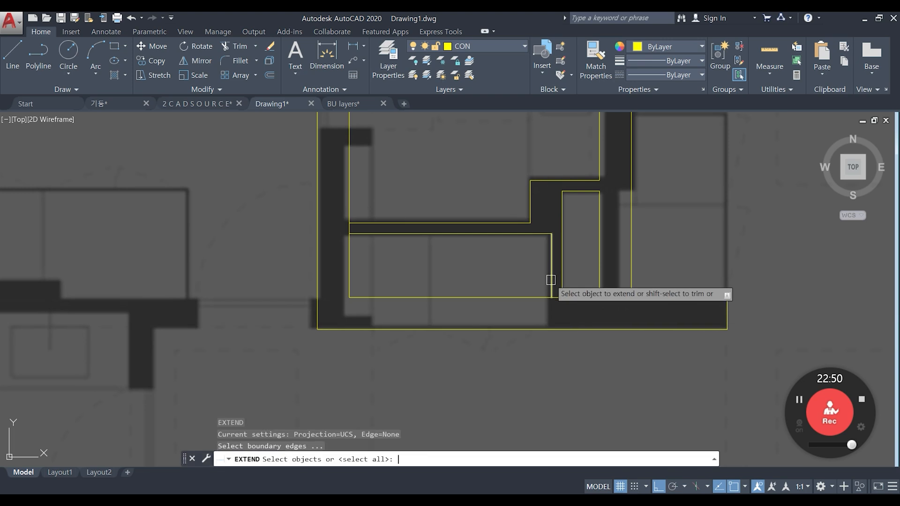
key(Return)
key(Escape)
key(Escape)
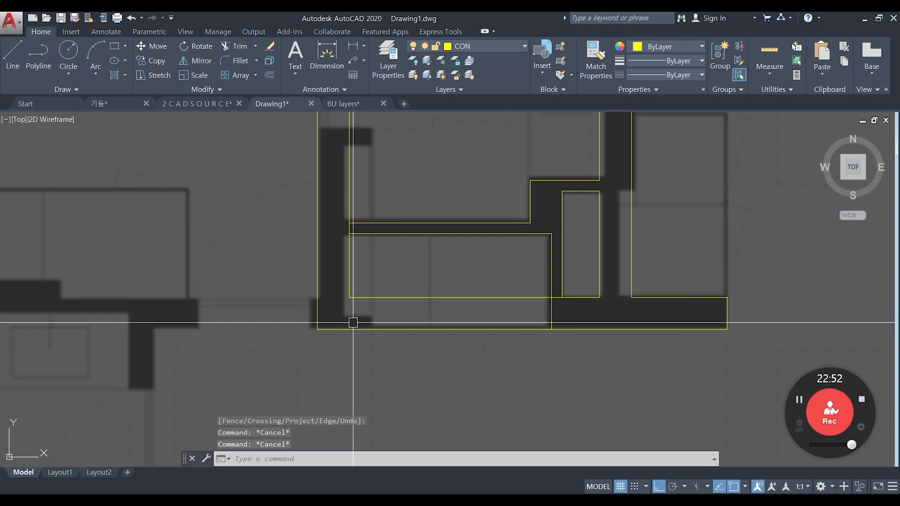
Measure the width of the opening in the bottom wall with a temporary circle from its right corner.
text(c)
key(Return)
click(552, 329)
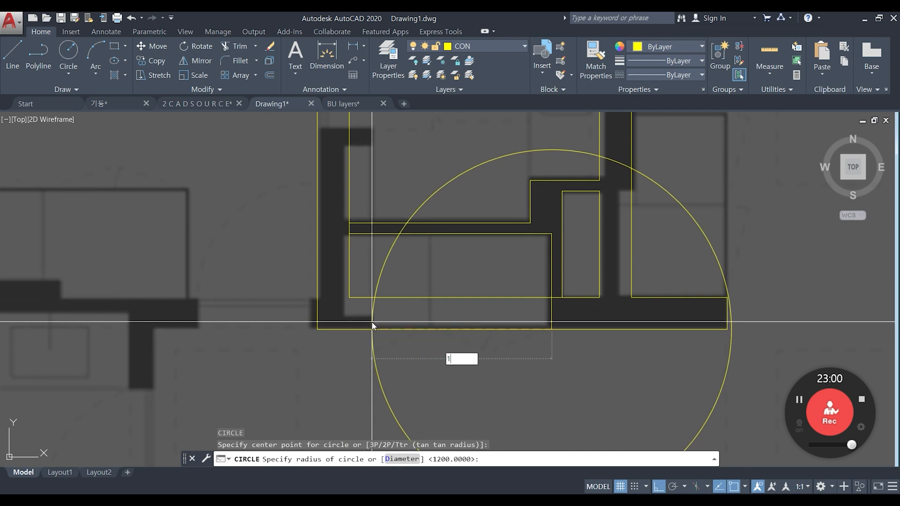
key(Escape)
key(Escape)
key(Escape)
key(Escape)
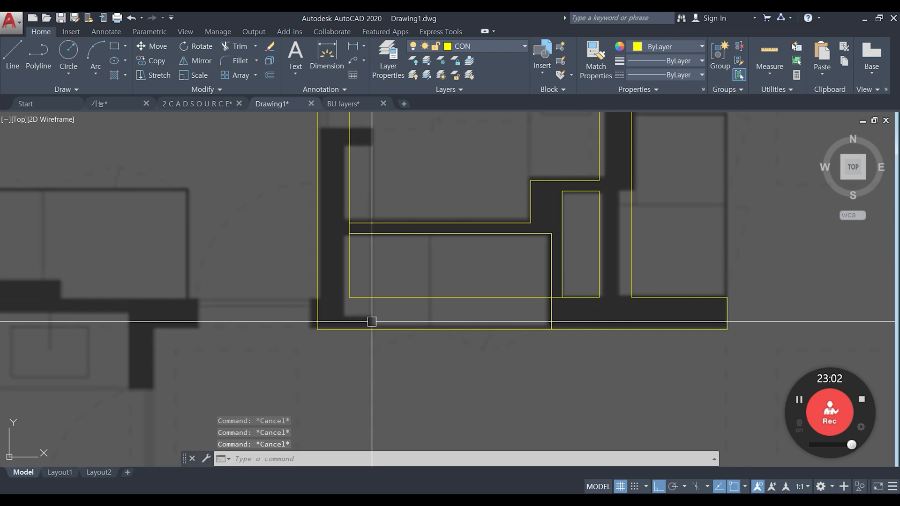
Offset the bottom opening's right jamb line 1700 to the left for the opposite jamb.
text(o)
key(Return)
text(1700)
key(Return)
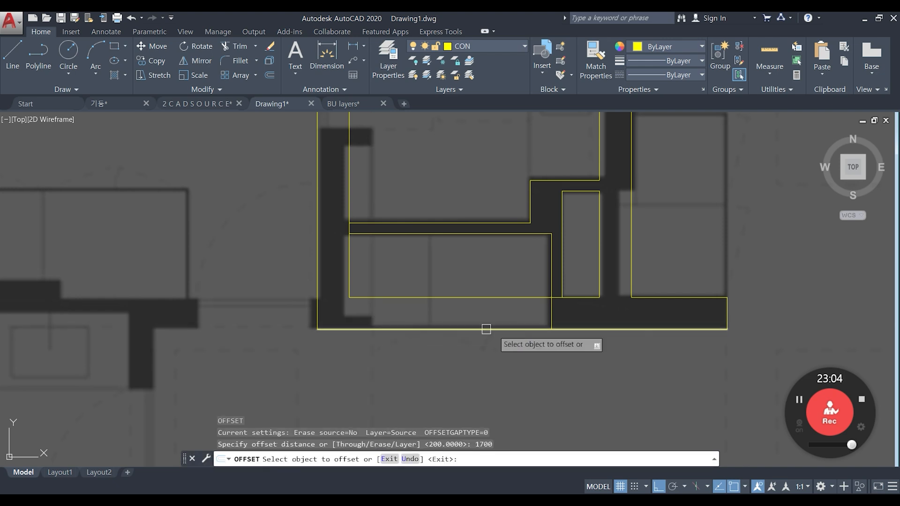
click(552, 316)
click(384, 295)
key(Escape)
Trim the new jamb line above the bottom wall and the bottom wall lines across the opening.
text(tr)
key(Return)
key(Return)
key(Escape)
scroll(452, 310, down, 2)
text(tr)
key(Return)
key(Return)
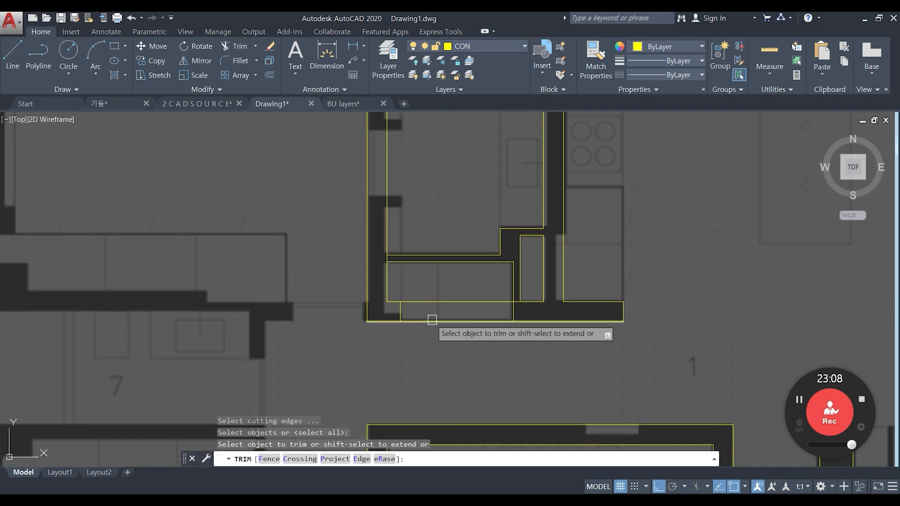
key(Return)
key(Escape)
Trim the left wall's inner line between the two edges of the horizontal partition.
scroll(390, 272, up, 3)
text(tr)
key(Return)
key(Return)
click(385, 238)
key(Escape)
scroll(359, 270, down, 2)
mouse_move(472, 304)
middle_down()
mouse_move(557, 309)
mouse_move(561, 358)
mouse_move(510, 331)
middle_up()
scroll(555, 352, down, 2)
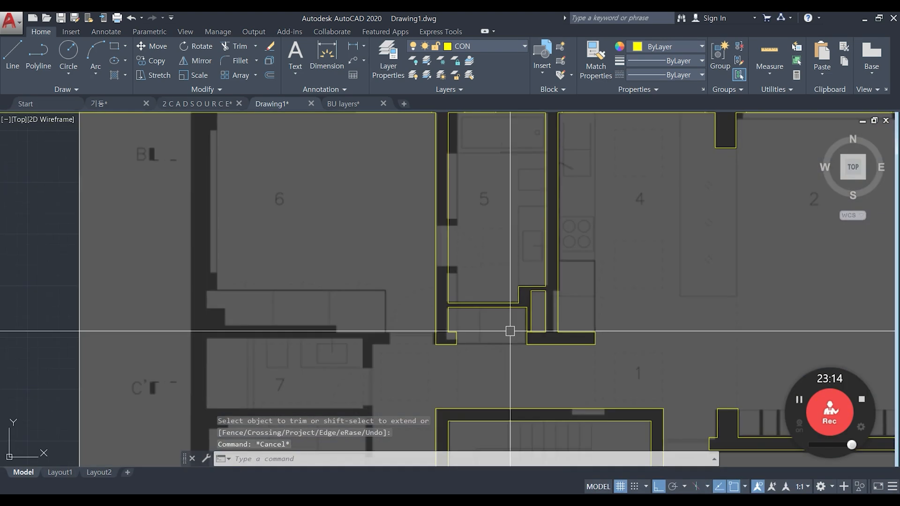
scroll(408, 349, down, 4)
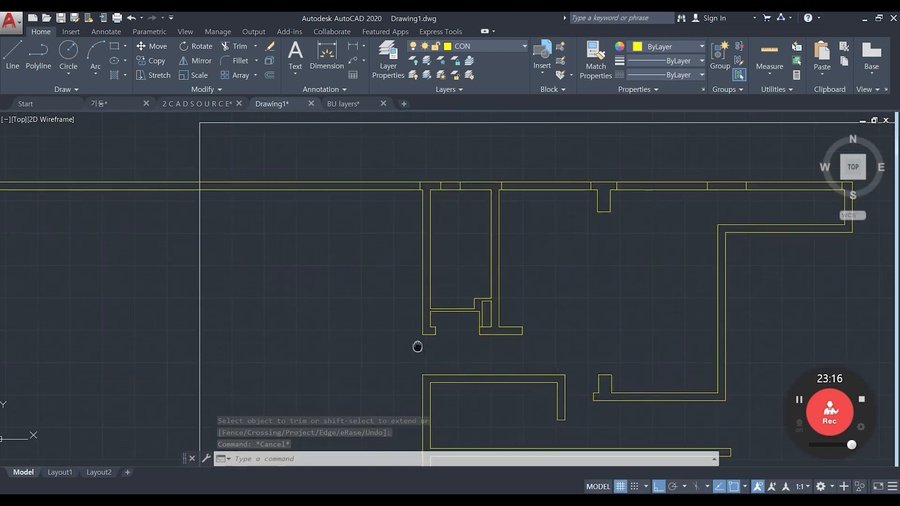
scroll(415, 341, up, 4)
scroll(426, 340, up, 3)
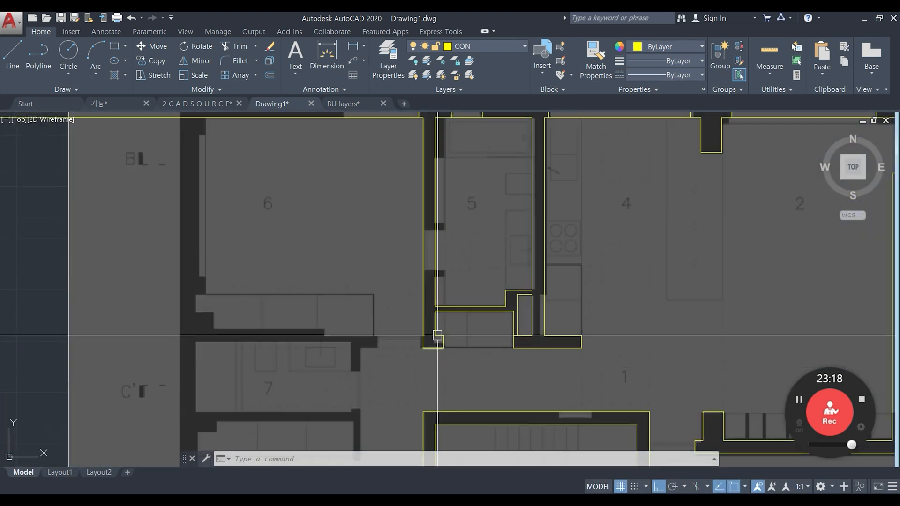
text(c)
key(Return)
click(441, 333)
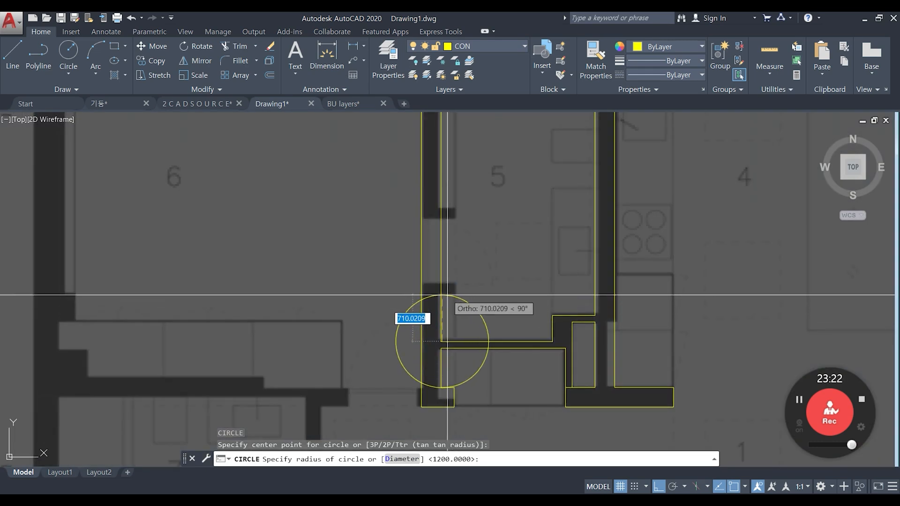
scroll(447, 295, up, 2)
key(Escape)
Draw a guide circle of radius 750 centred where the left wall's inner line meets the horizontal partition's upper edge.
key(space)
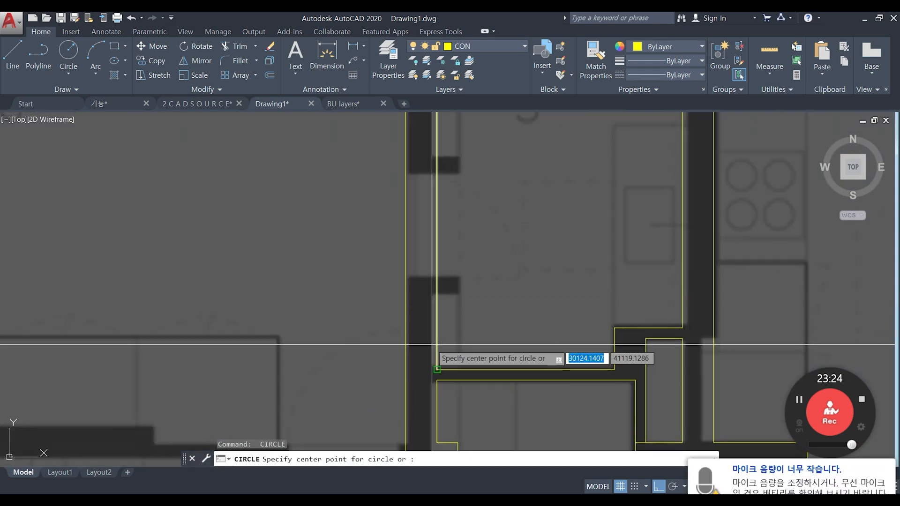
click(436, 369)
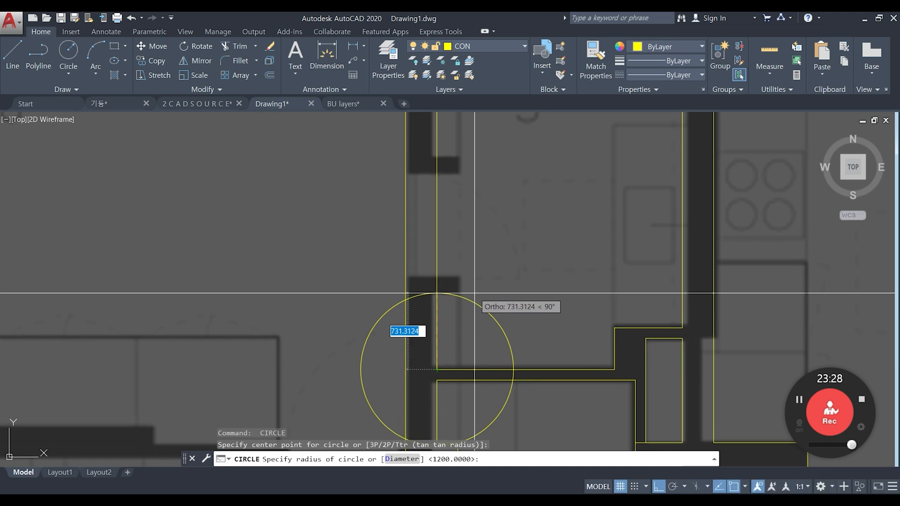
text(750)
key(space)
Try a 300 line to the right from the guide circle's uppermost point.
text(l)
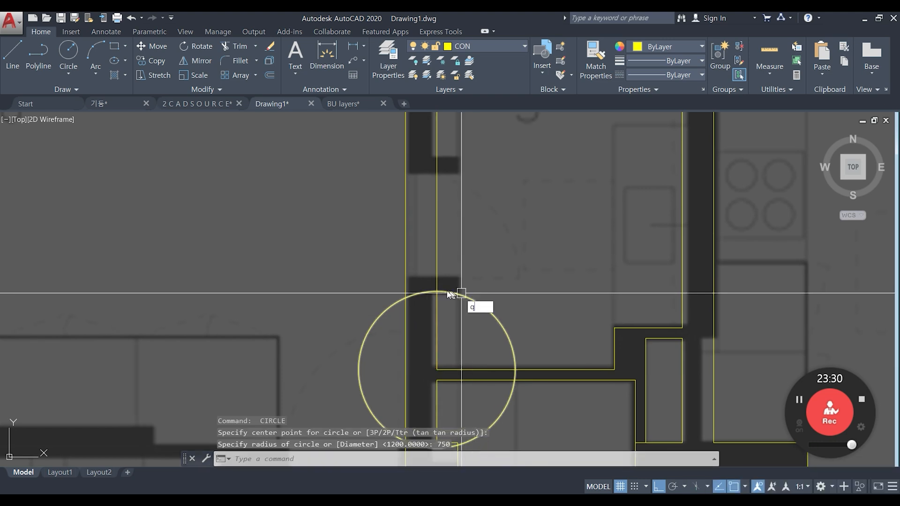
key(space)
click(437, 291)
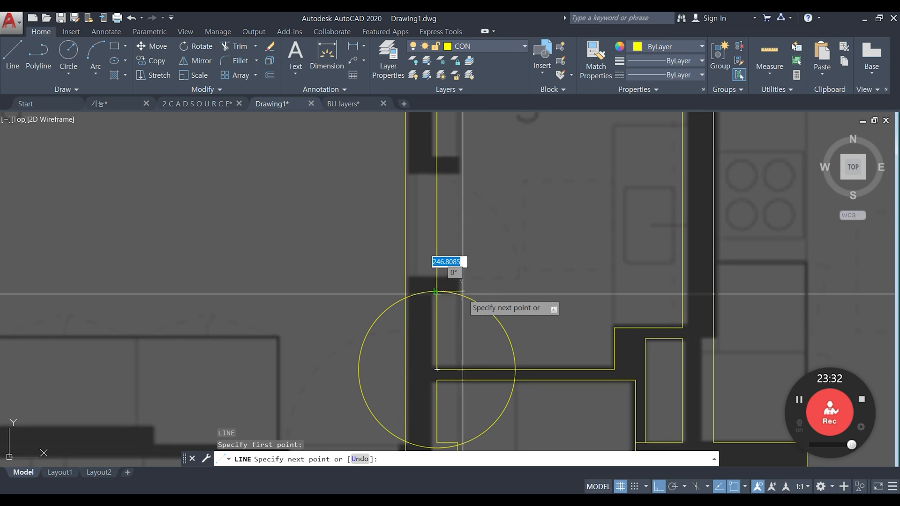
scroll(463, 292, up, 4)
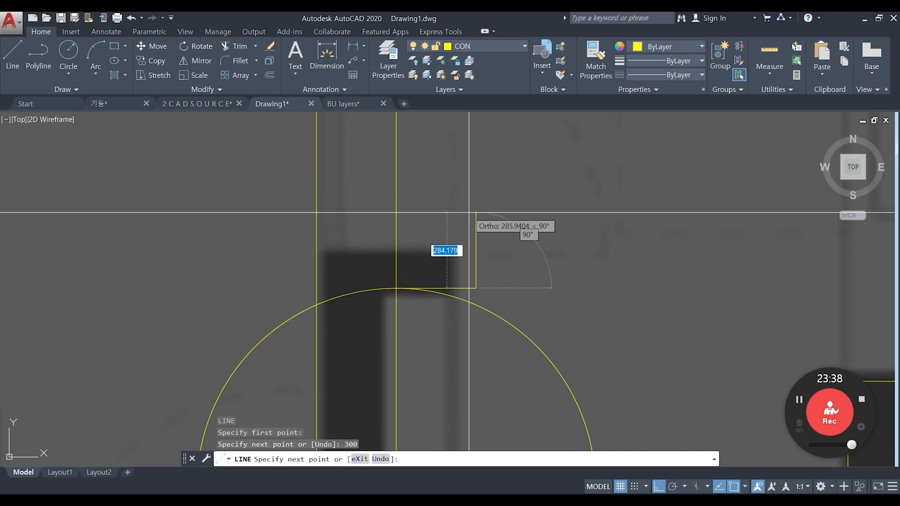
key(Escape)
Draw a line 200 to the right from the guide circle's uppermost point and 200 upward.
key(l)
key(Return)
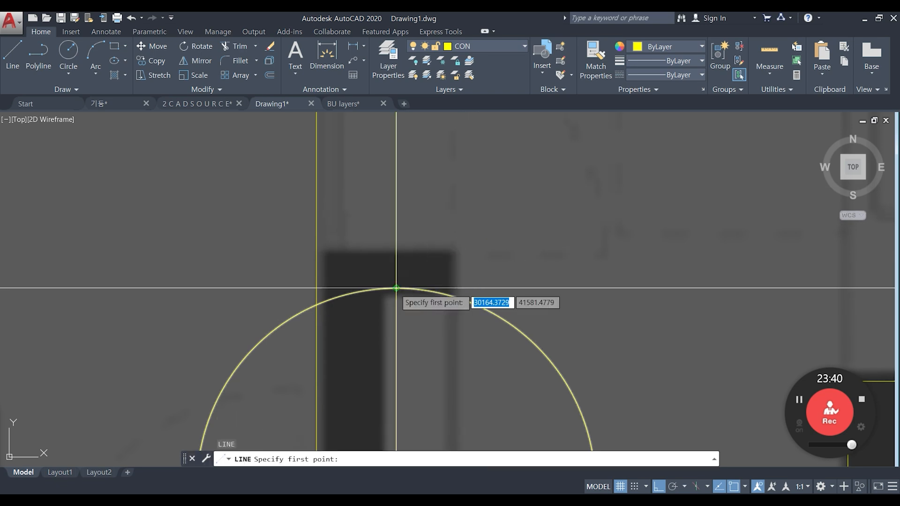
click(396, 289)
key(Return)
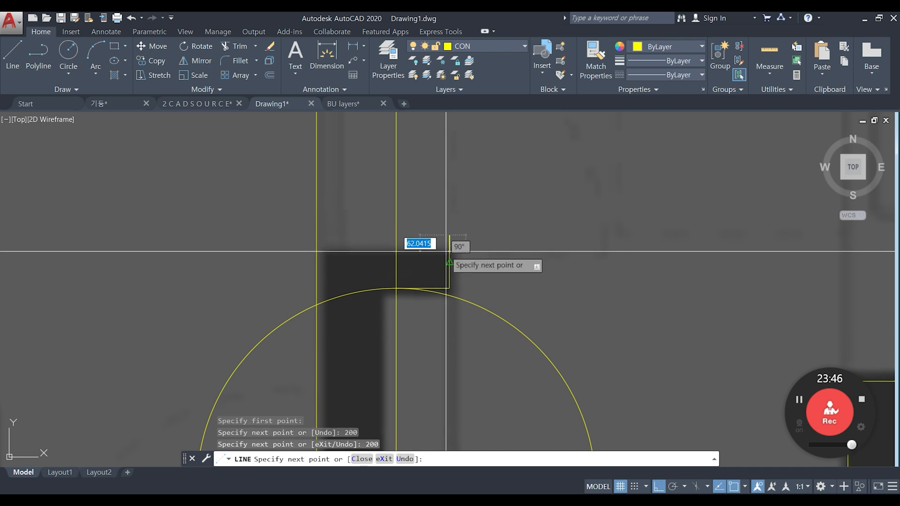
key(Escape)
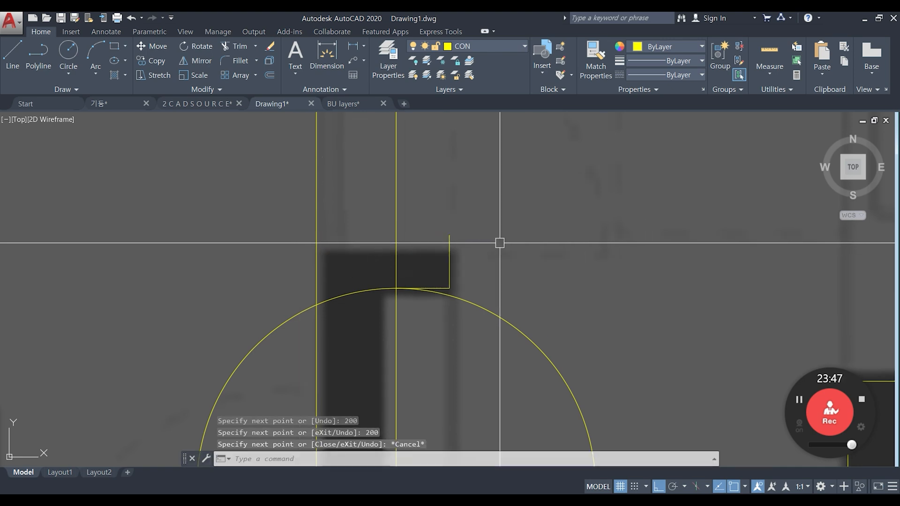
Erase the 200 vertical segment at the end of the wall stub's lower edge.
click(452, 247)
text(e)
key(space)
Try a 100 vertical line up from the right end of the stub's lower edge, and erase it.
text(l)
key(space)
click(449, 285)
key(Escape)
key(space)
click(449, 288)
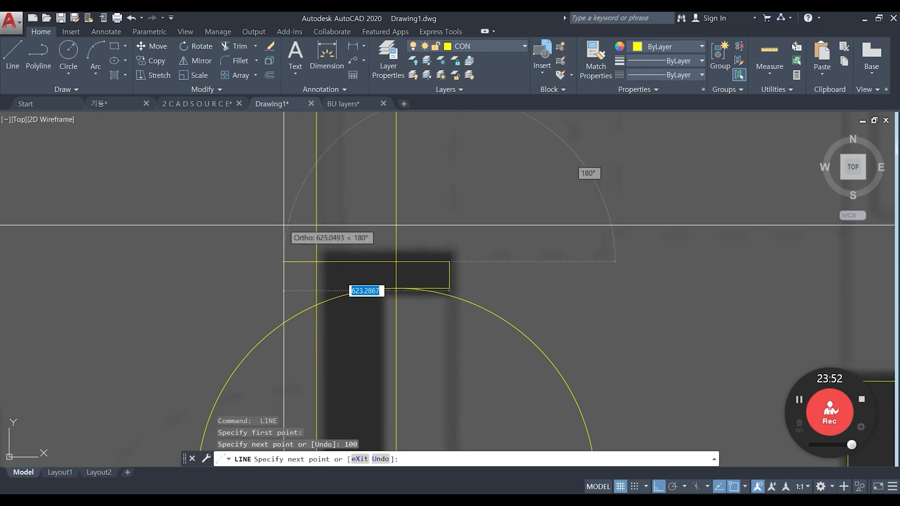
key(Escape)
click(449, 262)
text(e)
key(space)
Draw the wall stub's end line upward from its lower edge and its upper edge across to the left wall's outer line.
text(l)
key(space)
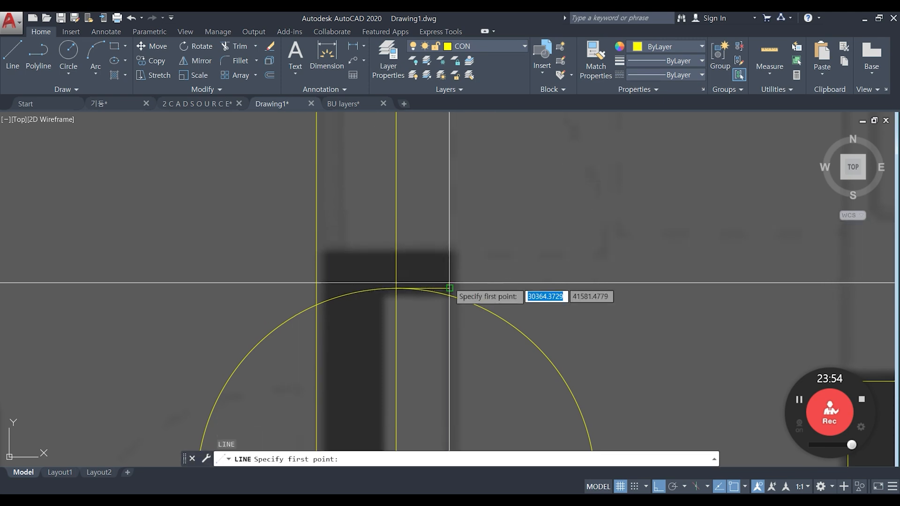
click(450, 288)
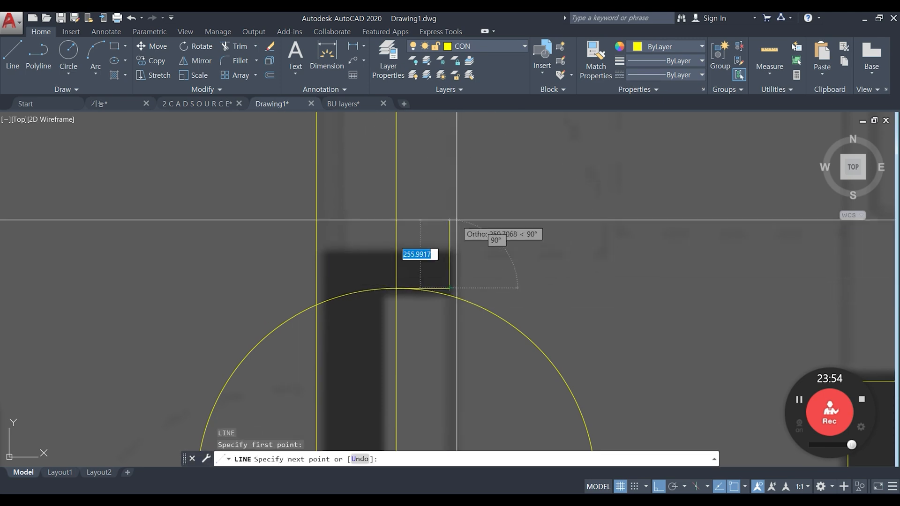
click(316, 251)
key(space)
key(Escape)
Erase the guide circle and trim the left wall's inner line inside the wall stub.
click(466, 303)
text(e)
key(space)
text(tr)
key(space)
key(space)
click(398, 268)
scroll(413, 253, down, 5)
middle_drag(413, 253, 422, 276)
key(Escape)
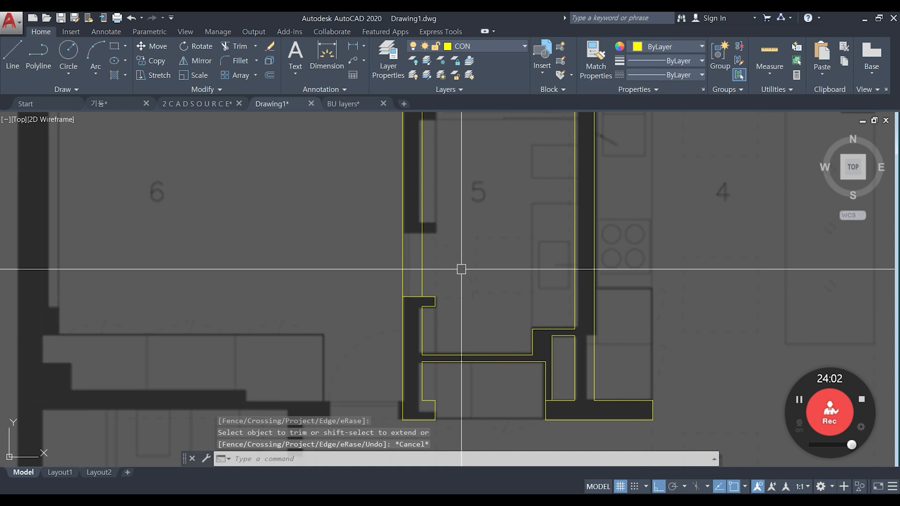
Gauge the opening above the left wall stub with a circle, and offset the stub's upper edge 1000 upward.
key(Escape)
text(cc)
key(space)
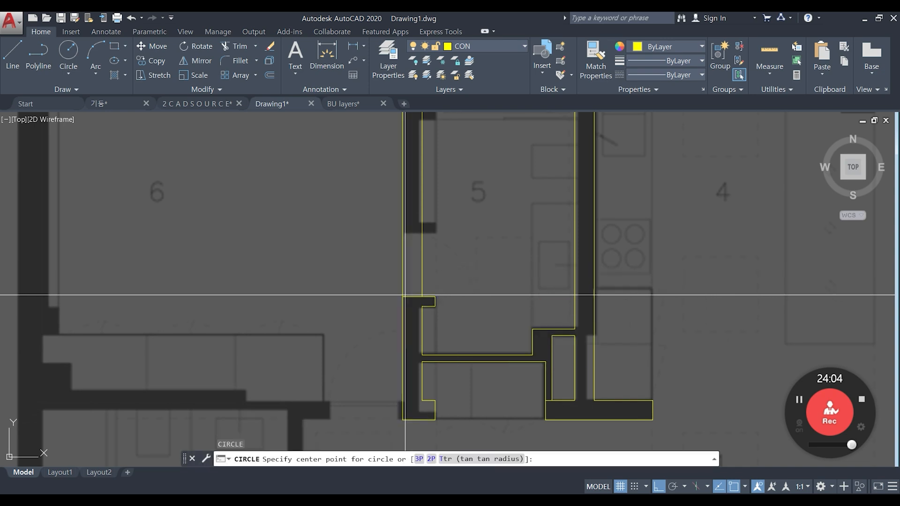
click(402, 297)
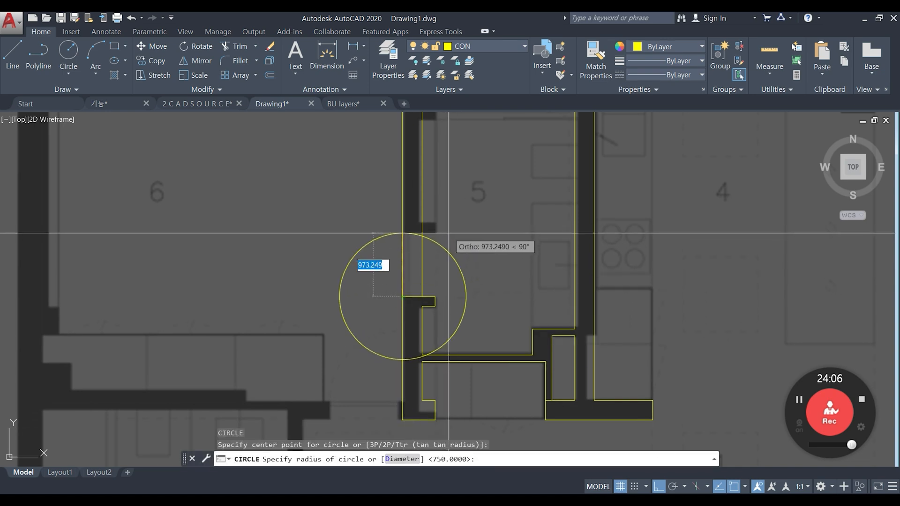
key(Escape)
text(o)
key(space)
text(1000)
key(space)
click(417, 300)
click(436, 253)
key(space)
Trim the left wall's two lines across the door opening between the lower stub and the upper wall.
text(tr)
key(space)
key(space)
key(Escape)
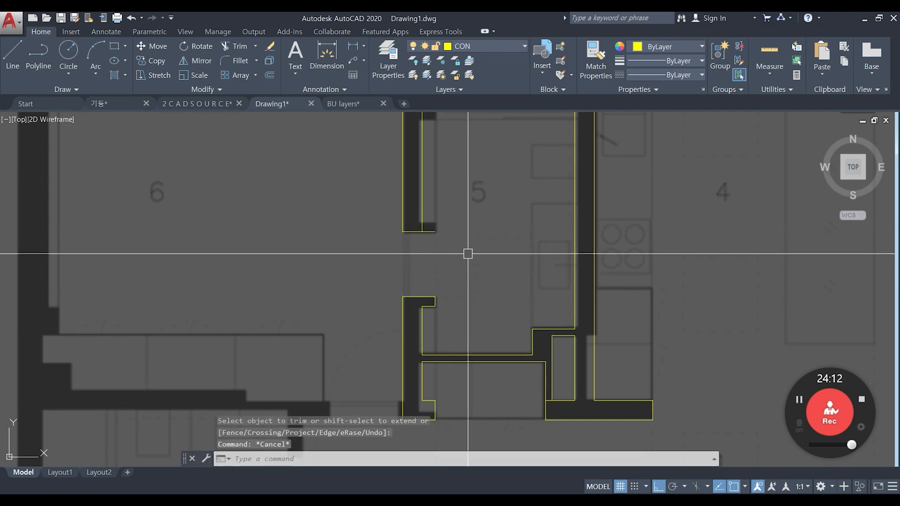
key(Escape)
key(Escape)
scroll(442, 298, up, 4)
text(di)
key(space)
click(425, 294)
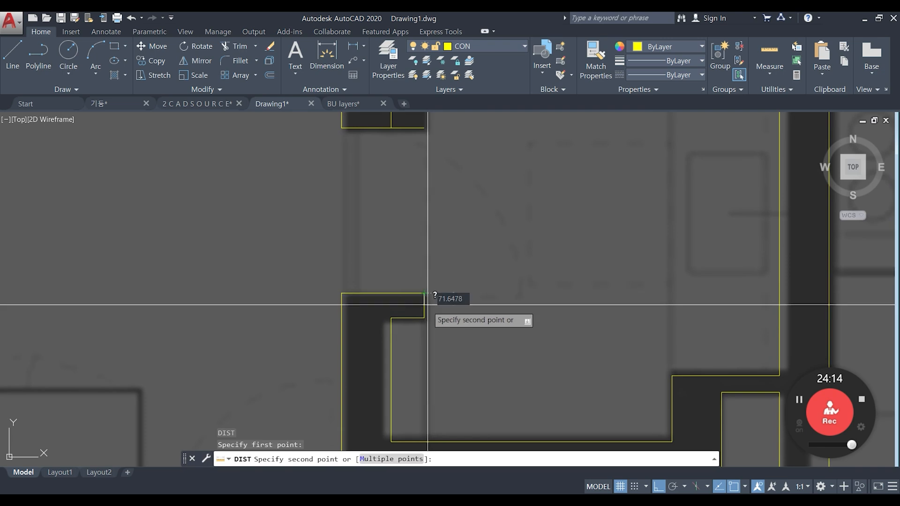
key(Escape)
scroll(469, 314, down, 3)
key(Escape)
key(Escape)
Offset the end line of the wall above the door opening 150 upward.
text(o)
key(space)
text(1)
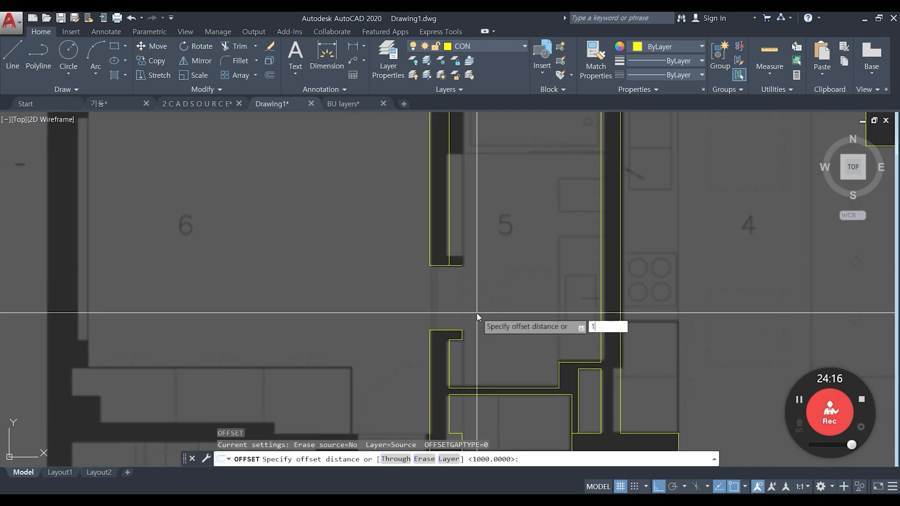
key(space)
scroll(466, 260, up, 4)
click(449, 273)
click(444, 231)
key(Escape)
Close the right end of the upper wall stub with a vertical line between its two horizontal edges.
text(q)
key(space)
click(453, 251)
click(453, 272)
key(space)
key(Escape)
Trim the wall's inner line and the offset line inside the upper wall stub.
mouse_move(433, 266)
middle_down()
mouse_move(441, 284)
mouse_move(420, 274)
mouse_move(421, 296)
middle_up()
text(tr)
key(space)
key(space)
click(429, 281)
click(406, 266)
key(space)
Offset the inner line of room 5's left wall 200 to the right for the thickened wall section.
scroll(420, 274, down, 4)
middle_drag(432, 219, 430, 251)
scroll(433, 230, up, 2)
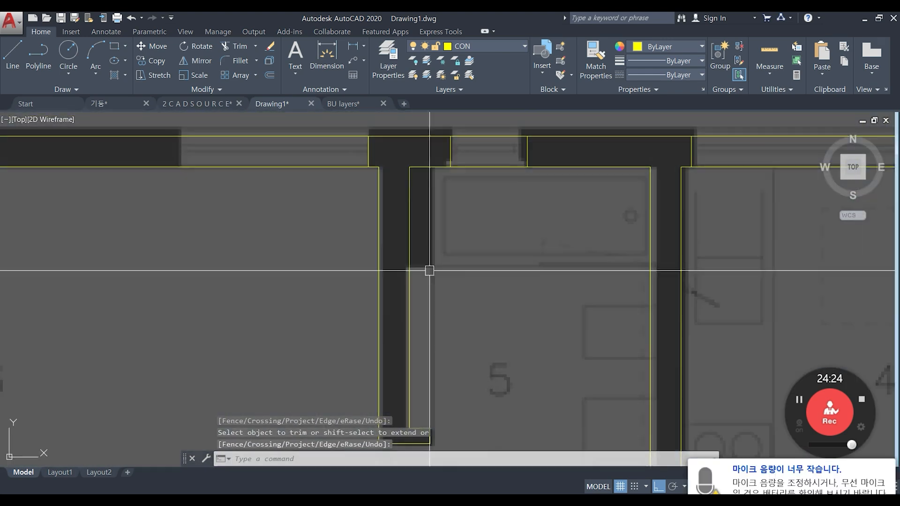
text(cc)
key(space)
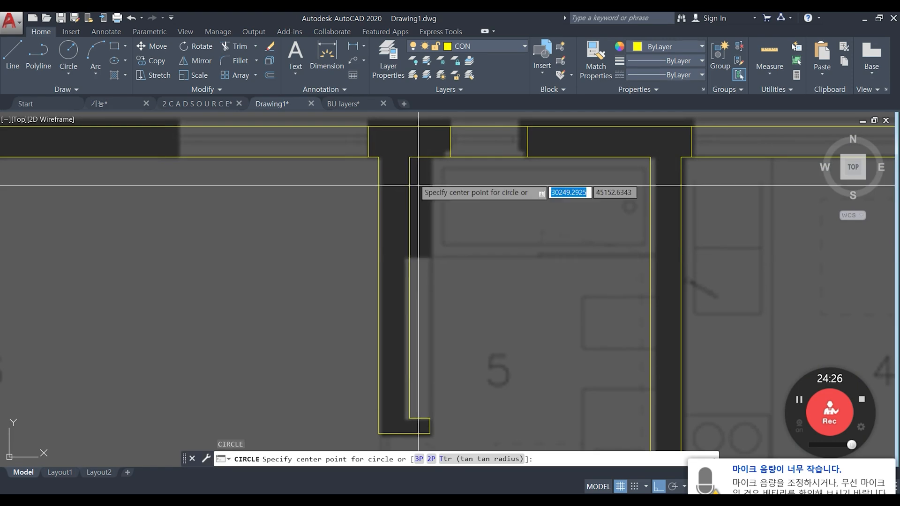
click(409, 157)
key(Escape)
text(o)
key(space)
text(200)
key(space)
click(412, 188)
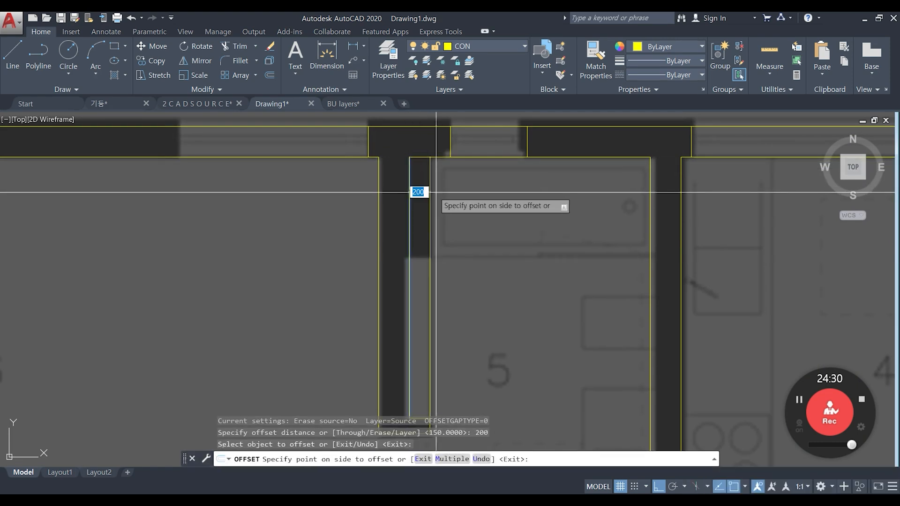
click(477, 230)
key(space)
Gauge the thickened section's length with a circle, and offset the upper wall's inner line 1000 downward.
text(c)
key(space)
click(430, 157)
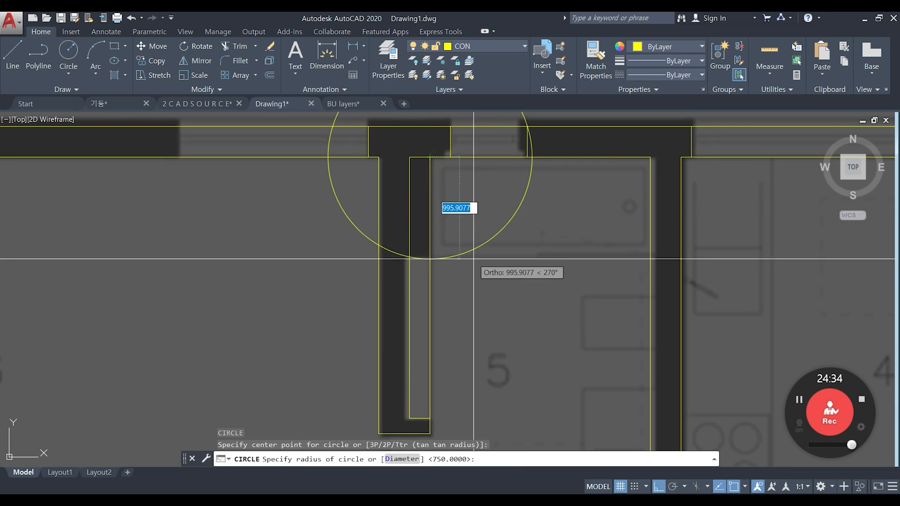
key(Escape)
text(o)
key(space)
text(1000)
key(space)
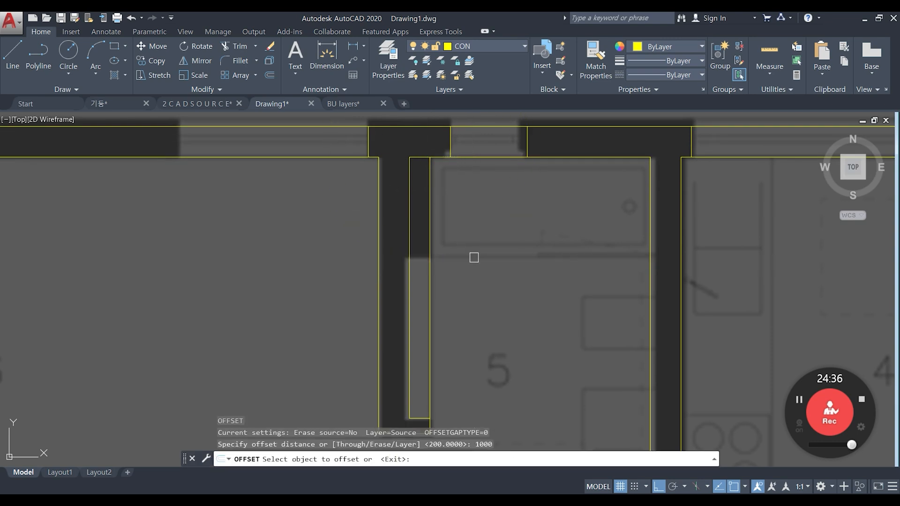
click(477, 155)
click(478, 279)
key(space)
Trim the wall lines around the thickened section of room 5's left wall to match its outline.
middle_drag(454, 299, 449, 281)
text(tr)
key(space)
key(space)
click(427, 287)
scroll(430, 267, down, 2)
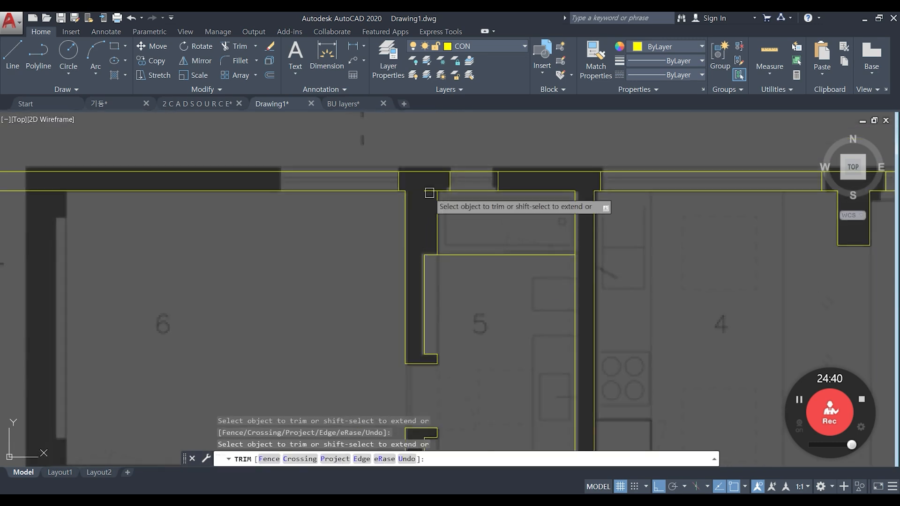
key(Escape)
Trim the 1000 offset line where it crosses room 5 beyond the thickened wall section.
middle_drag(442, 271, 442, 255)
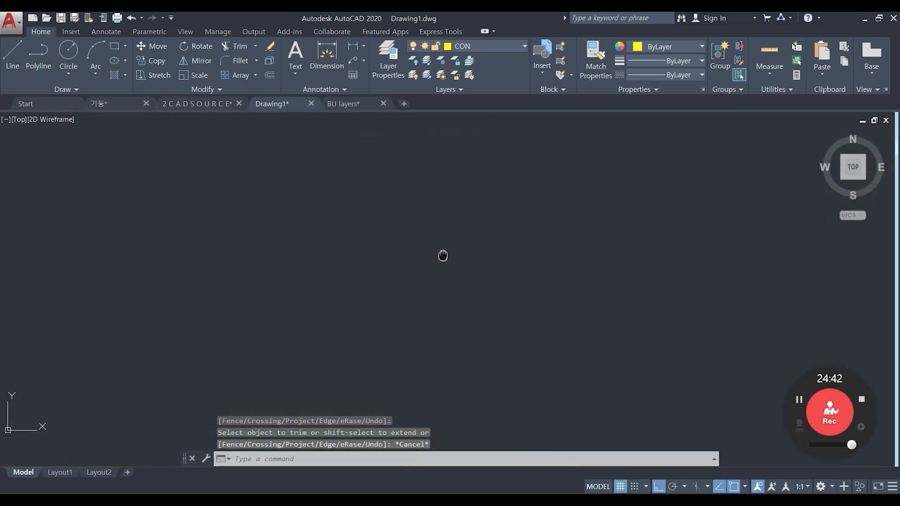
key(Escape)
text(tr)
key(space)
key(space)
click(471, 228)
key(space)
Examine the traced walls against the whole floor plan to find the parts still left to outline.
scroll(478, 265, down, 2)
mouse_move(483, 282)
middle_down()
mouse_move(486, 248)
mouse_move(503, 250)
mouse_move(533, 231)
mouse_move(494, 211)
middle_up()
scroll(516, 254, down, 4)
scroll(447, 253, up, 2)
scroll(435, 250, down, 2)
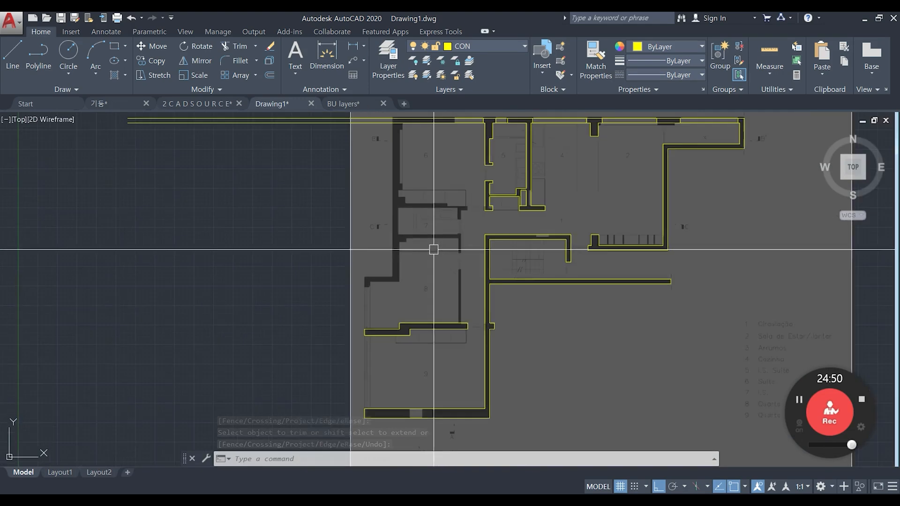
middle_drag(434, 250, 438, 286)
scroll(404, 182, up, 2)
scroll(433, 198, down, 2)
middle_drag(575, 269, 508, 253)
middle_drag(410, 290, 424, 272)
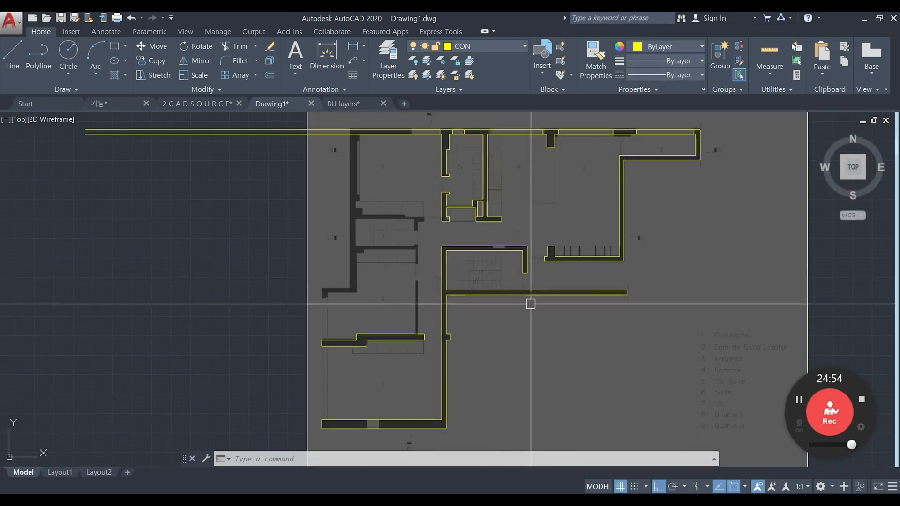
scroll(547, 135, up, 3)
scroll(521, 187, down, 2)
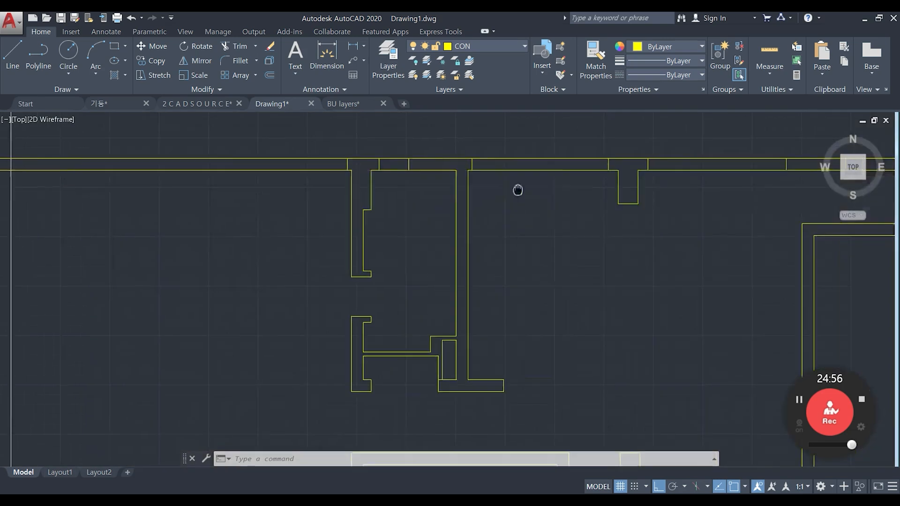
Trim the upper exterior wall's lines across the window openings of rooms 2, 4 and 5.
middle_drag(660, 177, 586, 181)
scroll(591, 180, up, 2)
text(tr)
key(space)
key(space)
click(640, 192)
click(619, 140)
middle_drag(311, 190, 423, 210)
click(417, 212)
click(363, 170)
middle_drag(225, 187, 461, 228)
scroll(308, 193, up, 4)
click(316, 226)
click(316, 228)
click(308, 189)
click(263, 259)
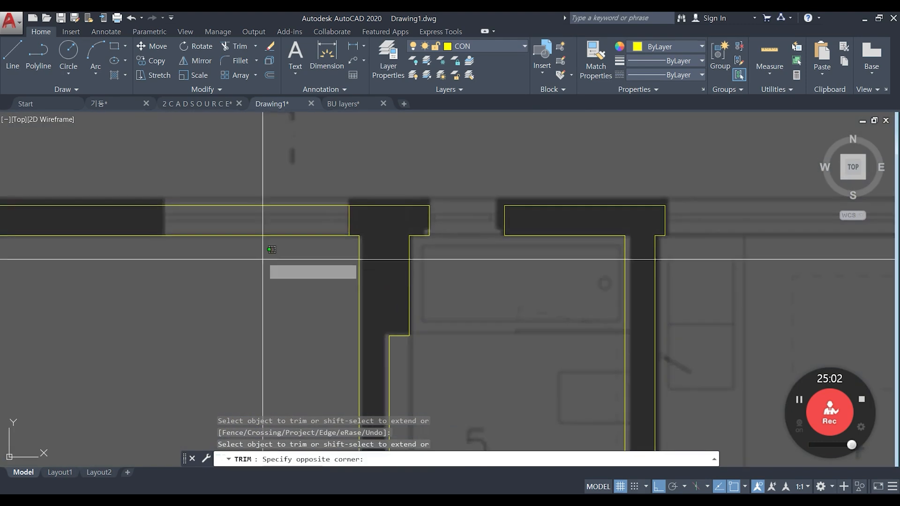
key(Escape)
key(Escape)
Measure the width of room 6's window opening with a circle centred on the window's right edge line.
middle_drag(310, 279, 466, 278)
scroll(443, 290, down, 2)
key(Escape)
key(Escape)
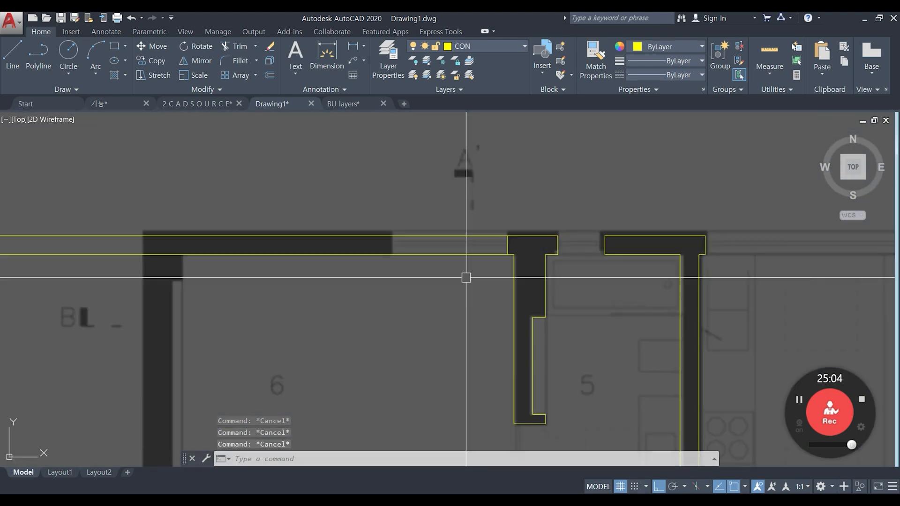
text(c)
key(space)
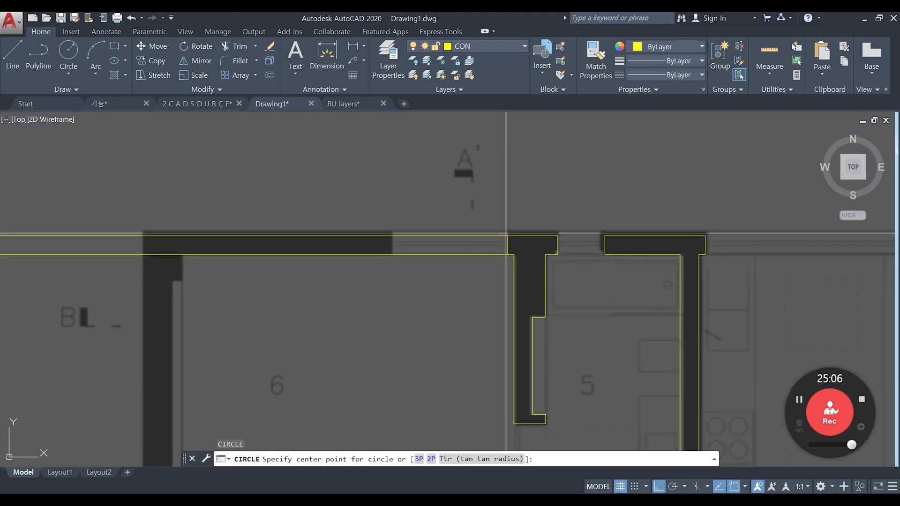
click(508, 236)
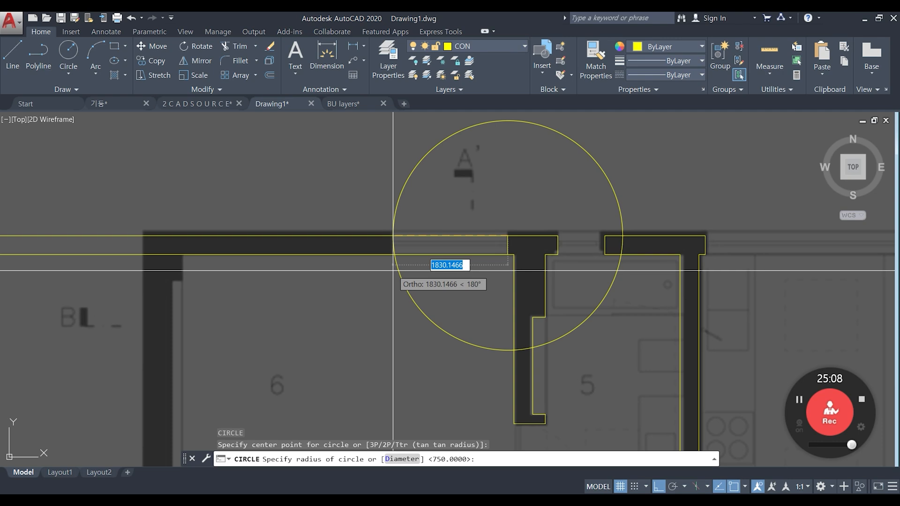
key(Escape)
Try offsetting the right edge line of room 6's window 1000 to the left.
text(o)
key(space)
key(space)
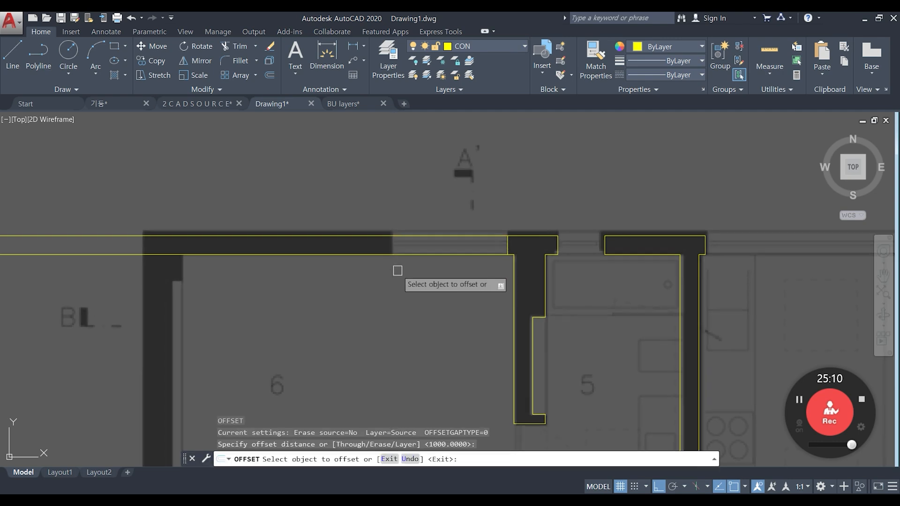
click(506, 242)
click(400, 242)
key(Escape)
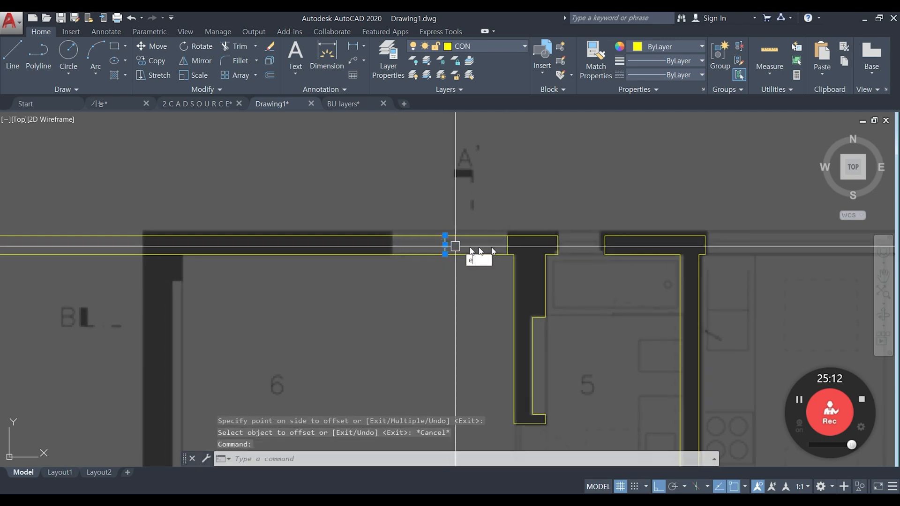
Offset the right edge line of room 6's window 1800 to the left.
text(o)
key(space)
text(1)
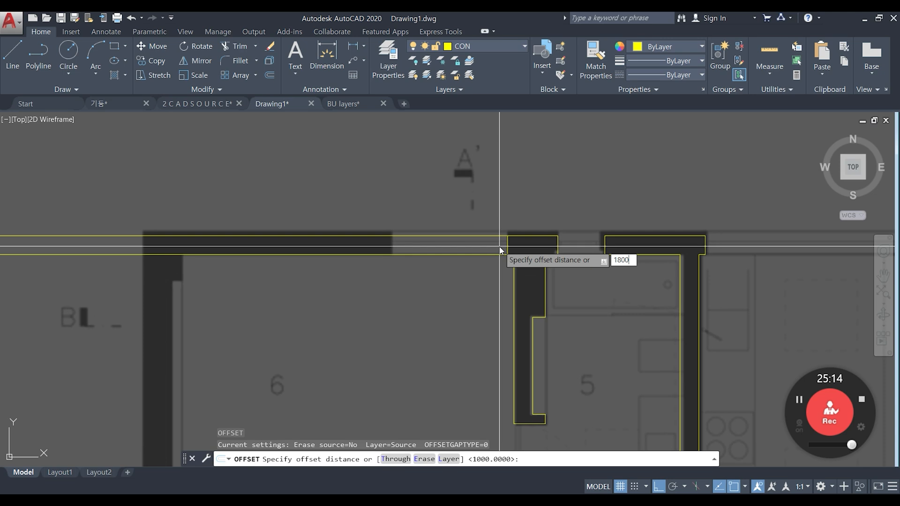
text(800)
key(space)
click(450, 253)
click(404, 251)
key(Escape)
Gauge the wall left of room 6's window with a circle, and offset the window's left edge line 4000 leftward.
middle_drag(404, 251, 472, 241)
text(c)
key(space)
click(501, 217)
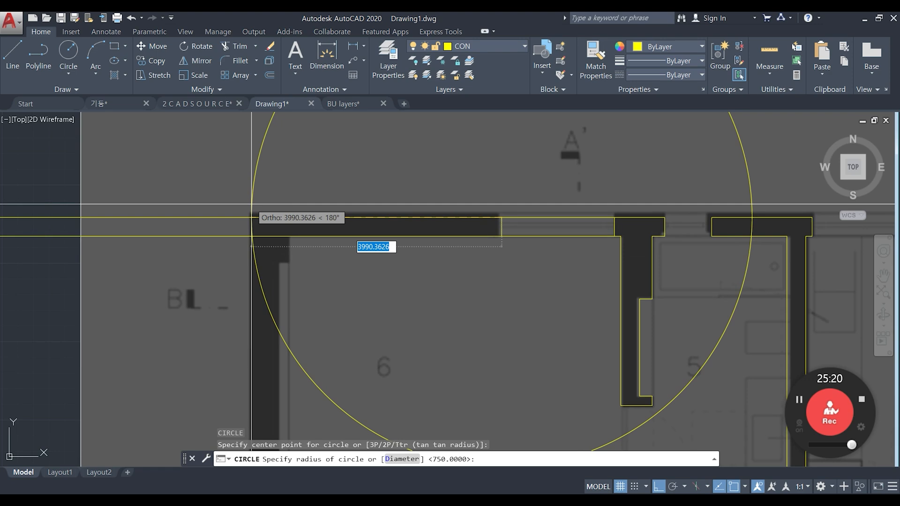
key(Escape)
text(o)
key(space)
text(4000)
key(Return)
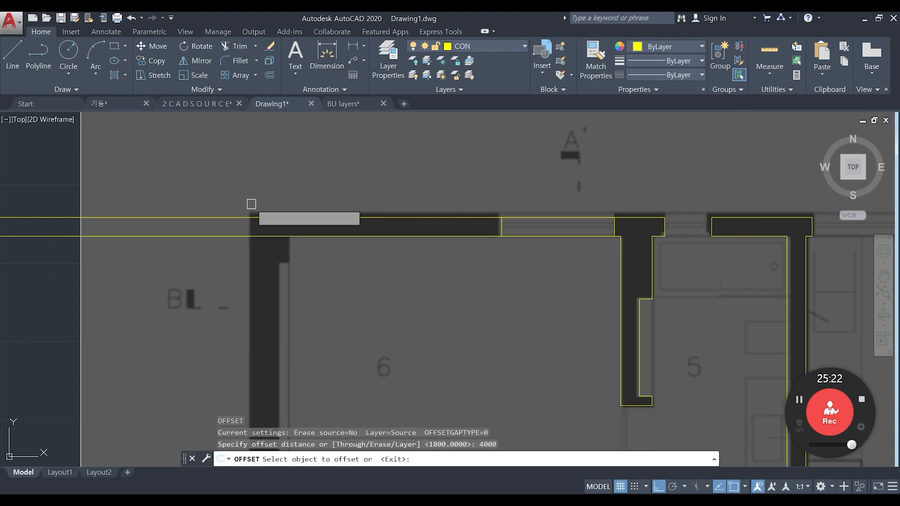
click(500, 235)
click(310, 234)
key(space)
Stretch the lower end of the 4000 offset line down along the left exterior wall's outer face, past rooms 6 and 7.
click(251, 226)
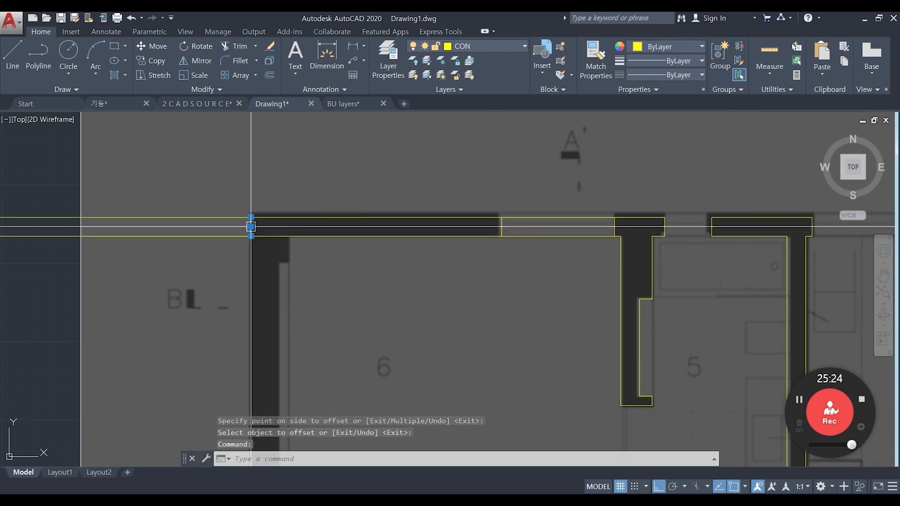
click(251, 237)
scroll(261, 312, down, 6)
middle_drag(261, 313, 289, 172)
scroll(279, 297, up, 2)
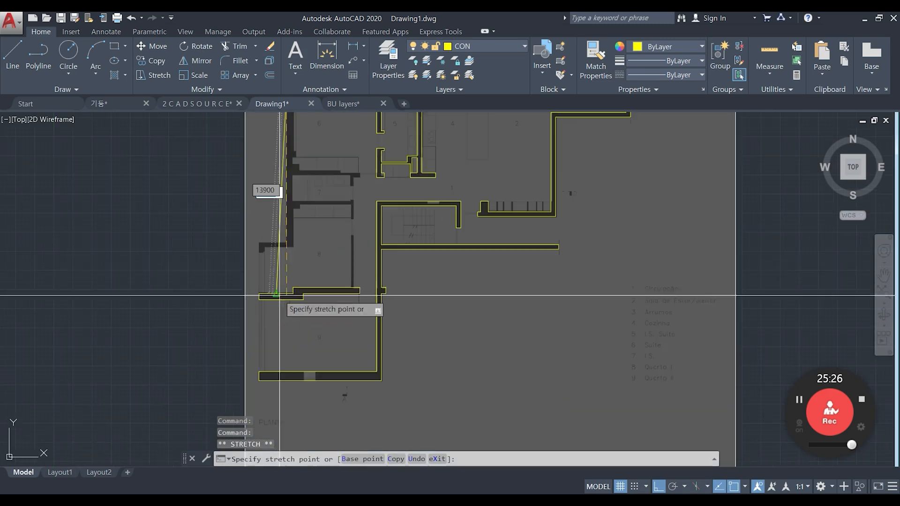
click(285, 259)
middle_drag(298, 245, 323, 329)
key(Escape)
scroll(305, 165, up, 2)
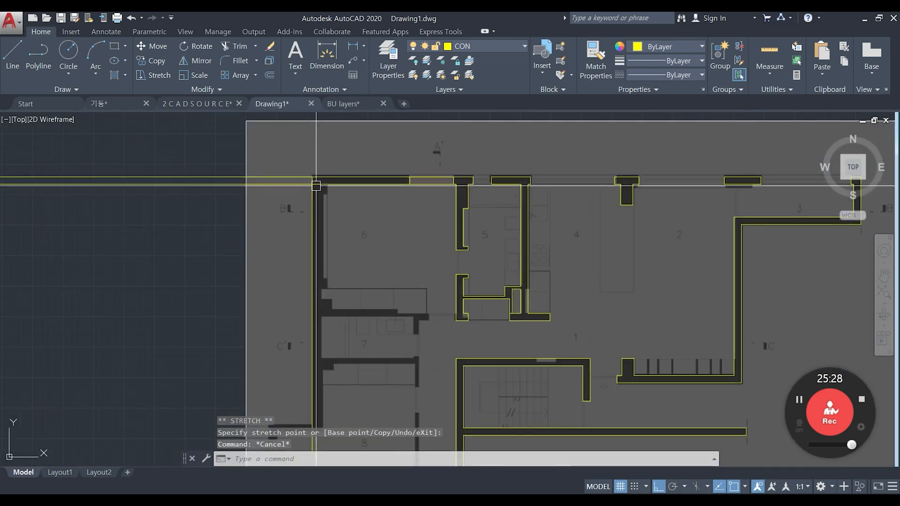
Trim the two upper wall lines where they extend left beyond the left exterior wall's outer face.
scroll(300, 181, up, 2)
text(tr)
key(space)
key(space)
click(291, 202)
click(269, 162)
key(Escape)
middle_drag(269, 161, 320, 191)
click(219, 253)
click(197, 196)
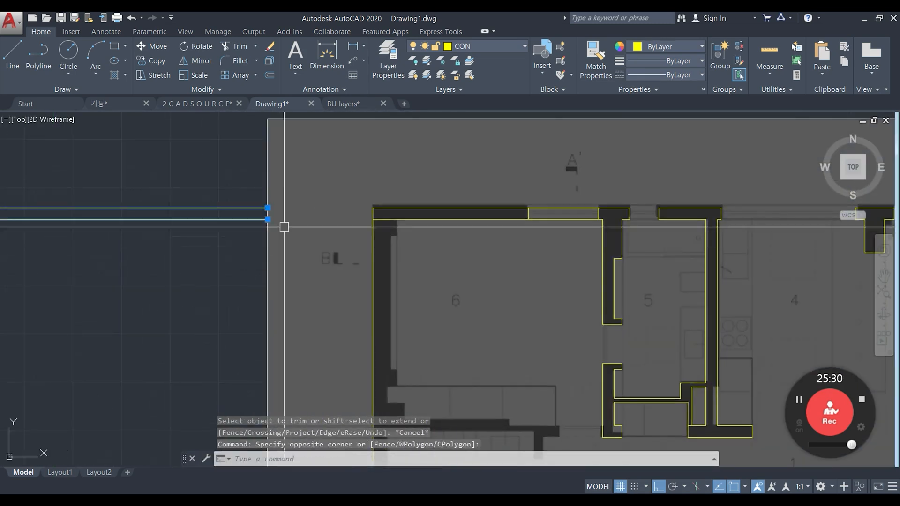
text(tr)
key(space)
middle_drag(378, 261, 371, 216)
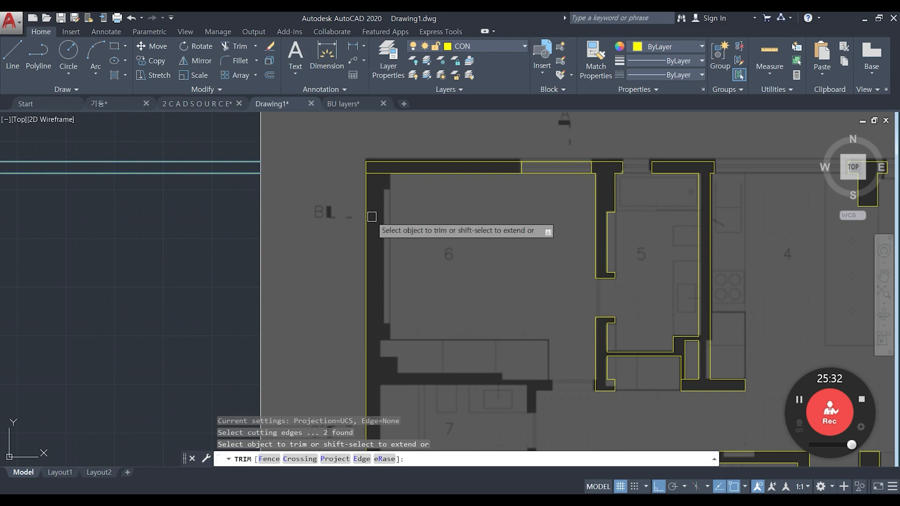
middle_drag(376, 255, 393, 263)
scroll(388, 227, down, 2)
text(300)
key(space)
key(Escape)
key(Escape)
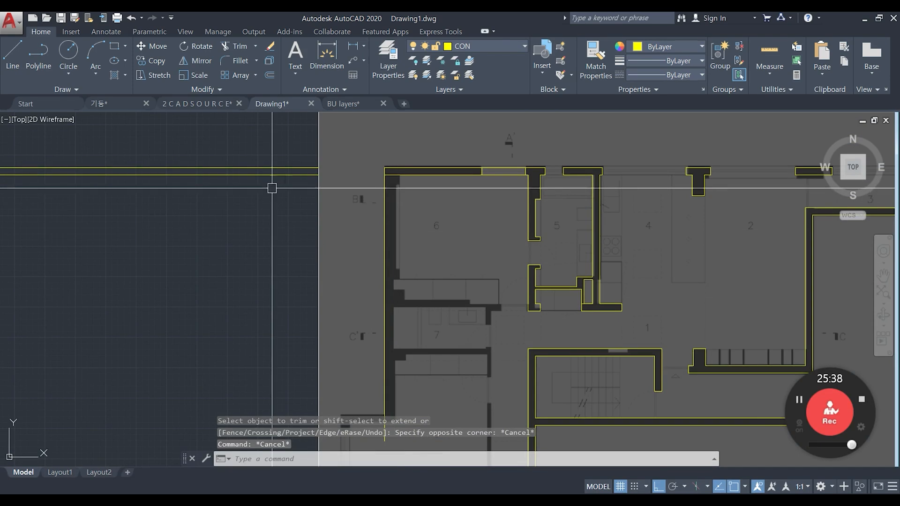
Erase the two leftover horizontal line pieces outside the plan image, left of room 6's upper wall.
click(272, 188)
click(248, 152)
text(e)
key(space)
Gauge the left exterior wall's thickness with a circle, and offset its outer face line 500 to the right.
text(c)
key(space)
scroll(386, 171, up, 4)
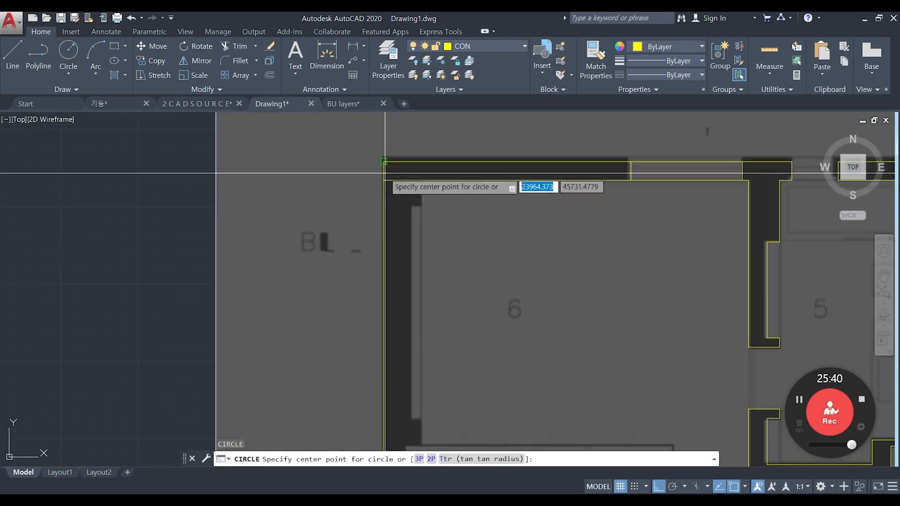
click(383, 180)
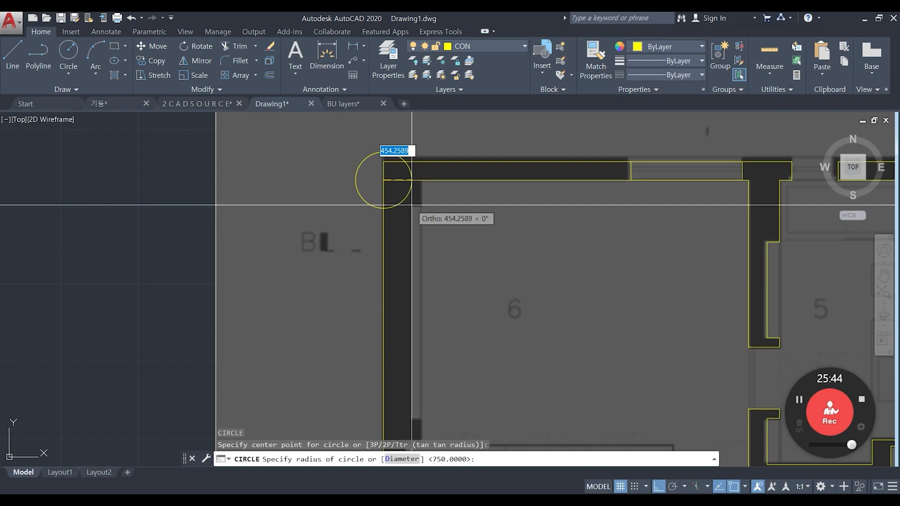
key(Escape)
text(o)
key(space)
key(space)
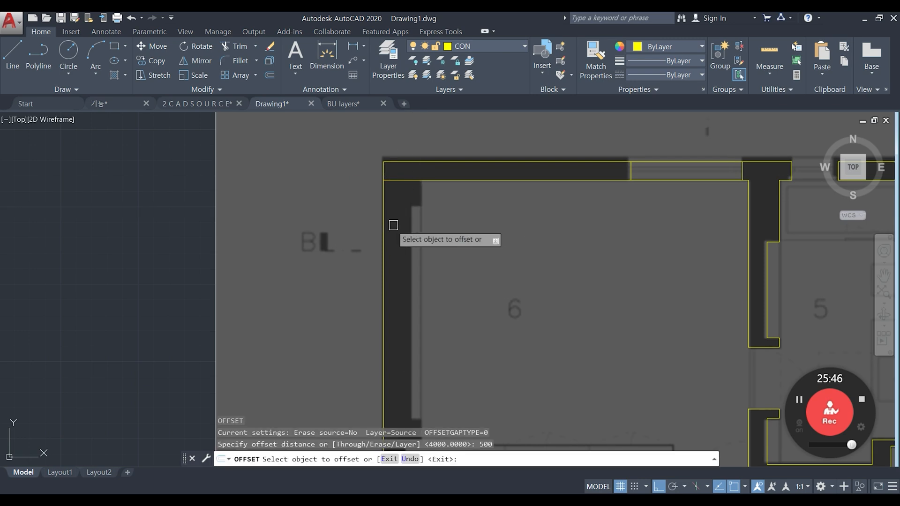
click(384, 224)
click(443, 233)
key(space)
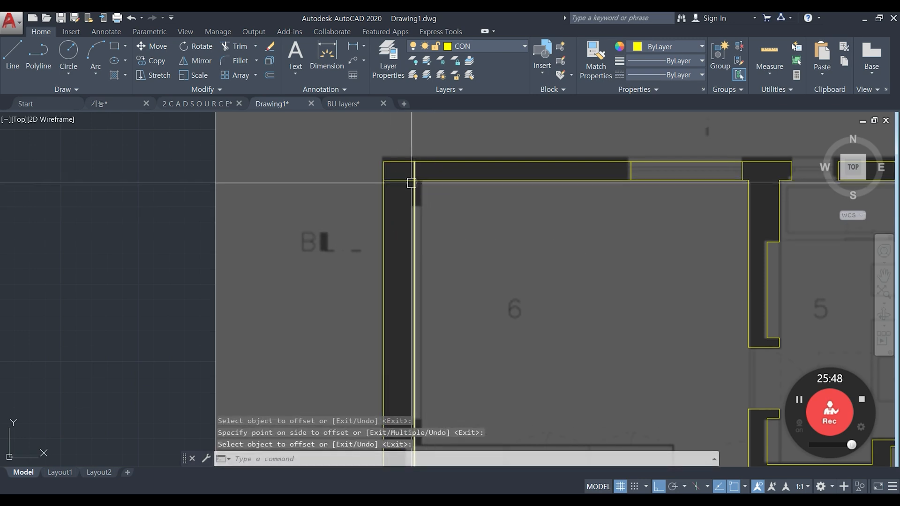
Trim the overlapping lines at room 6's upper-left corner so the inner wall faces meet cleanly.
key(Escape)
key(Escape)
text(tr)
key(space)
key(space)
scroll(446, 257, down, 5)
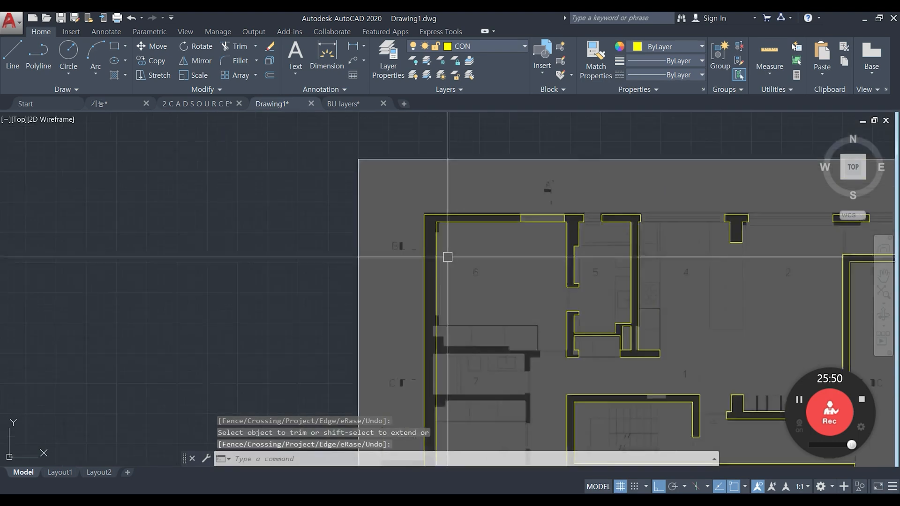
scroll(446, 257, up, 8)
scroll(451, 275, down, 2)
key(Escape)
Draw a 3000 radius circle at the upper-left corner of room 8's lower wall, and a horizontal line rightward from its top.
text(c)
key(space)
click(371, 364)
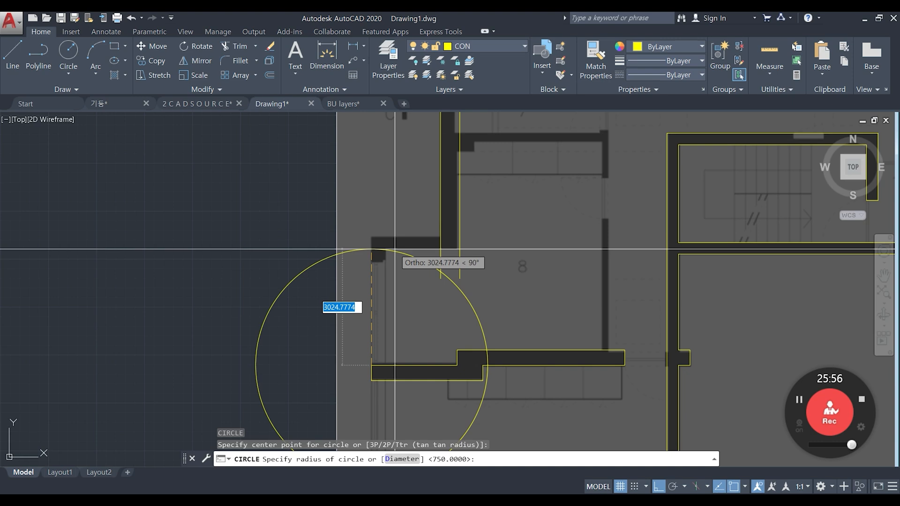
text(3000)
key(space)
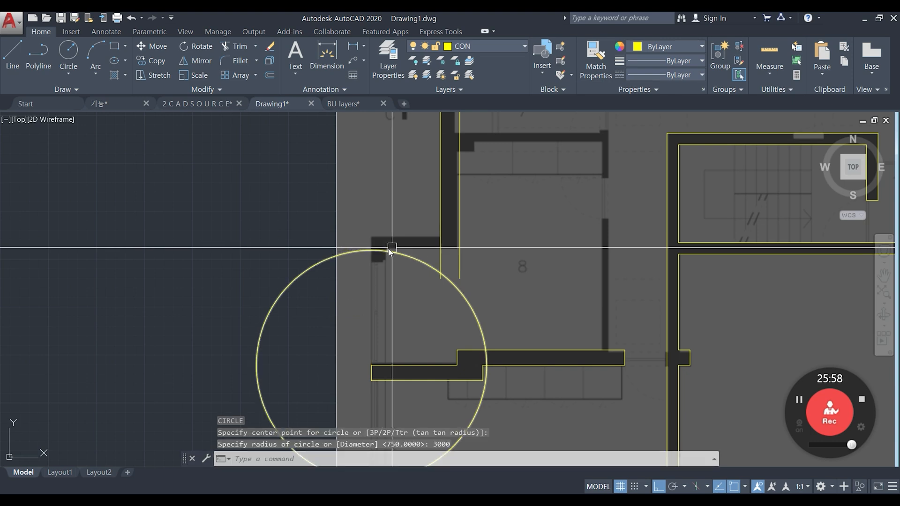
text(l)
key(space)
click(372, 250)
Offset the horizontal line at room 8's upper-left wall 300 upward.
text(o)
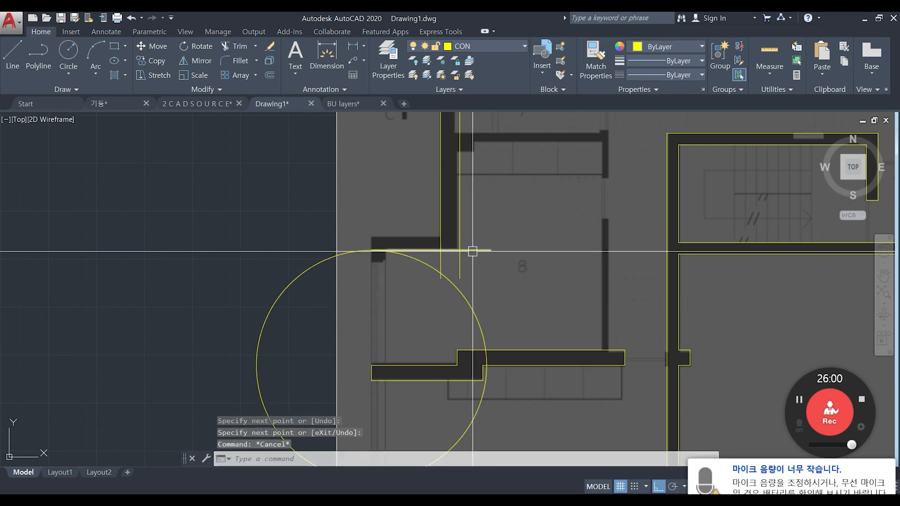
key(space)
text(300)
key(space)
click(419, 249)
click(426, 222)
key(Escape)
key(Escape)
Fillet the offset line with the left exterior wall's outer face line into a sharp corner.
text(f)
key(space)
click(423, 238)
click(438, 221)
key(space)
click(449, 281)
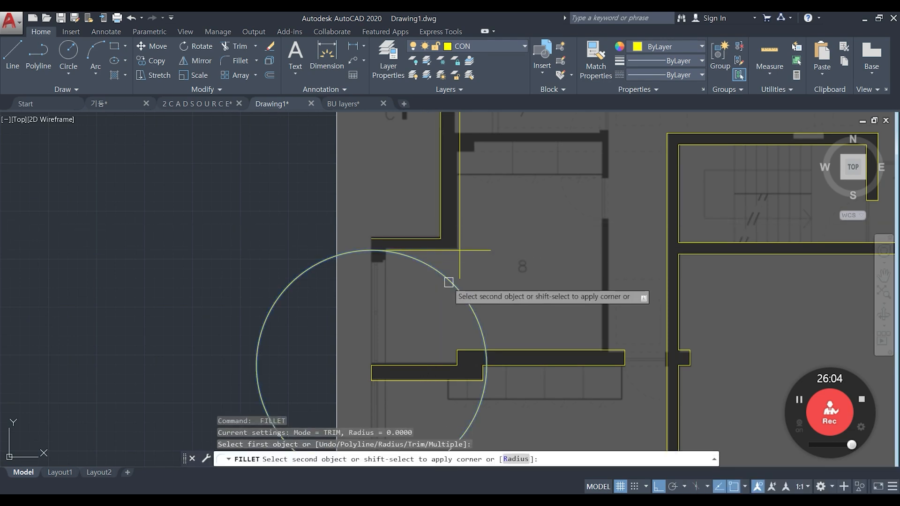
text(e)
key(space)
key(Escape)
key(Escape)
Erase the 3000 radius construction circle beside room 8.
click(464, 301)
text(e)
key(space)
Draw a vertical line from the lower-left corner of room 8's lower wall up past the projecting wall's left end.
text(q)
key(space)
click(372, 380)
click(372, 173)
key(Escape)
Offset the vertical line to the right and the projecting wall's lower line downward, both by the wall's thickness.
text(o)
key(space)
text(100)
key(space)
click(372, 281)
click(410, 280)
key(Escape)
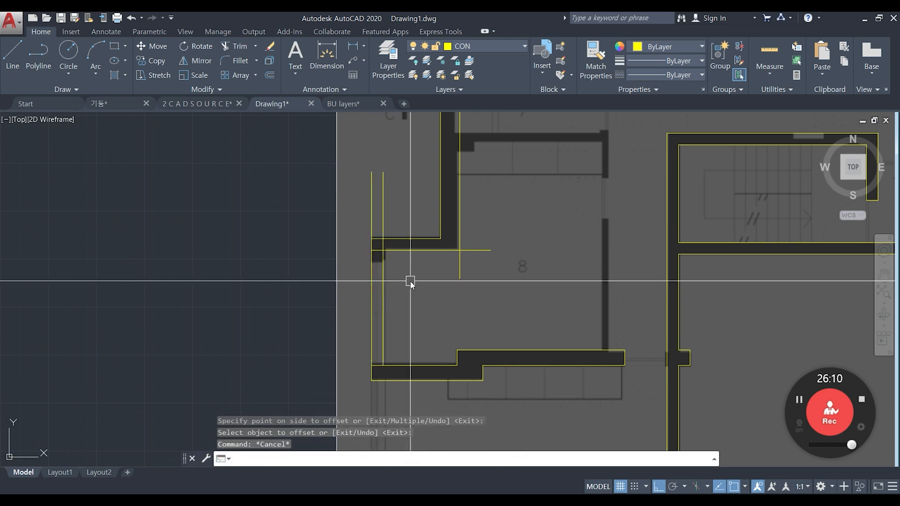
key(space)
key(space)
click(400, 251)
click(396, 290)
key(Escape)
Trim both vertical lines below the lowest horizontal line of the short wall stub by room 8.
text(tr)
key(space)
key(space)
click(400, 327)
click(334, 313)
key(Escape)
Trim the horizontal and vertical lines overrunning the wall stub and room 8's inner wall corner.
scroll(400, 253, up, 2)
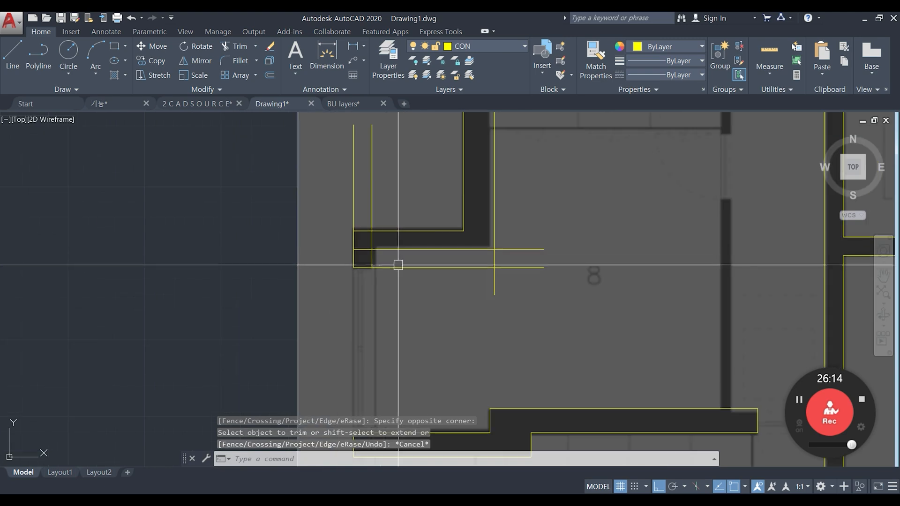
text(tr)
key(space)
key(space)
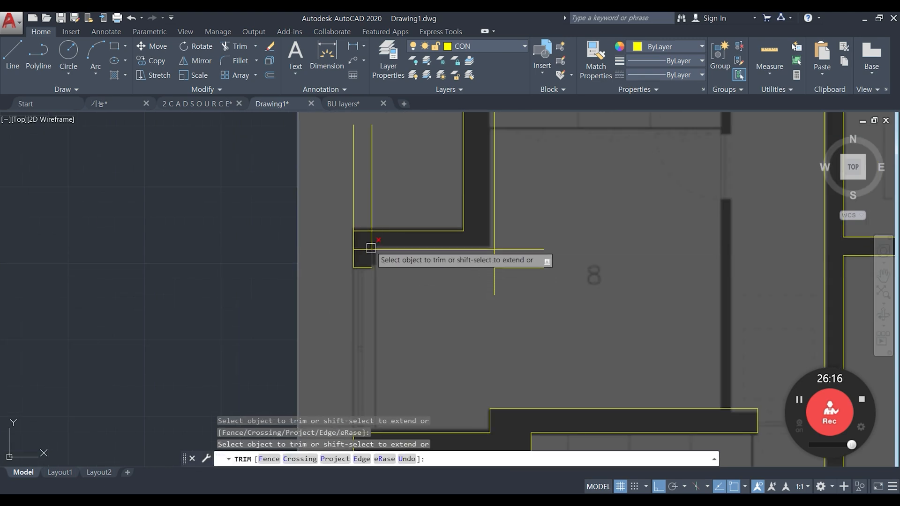
click(511, 249)
key(Escape)
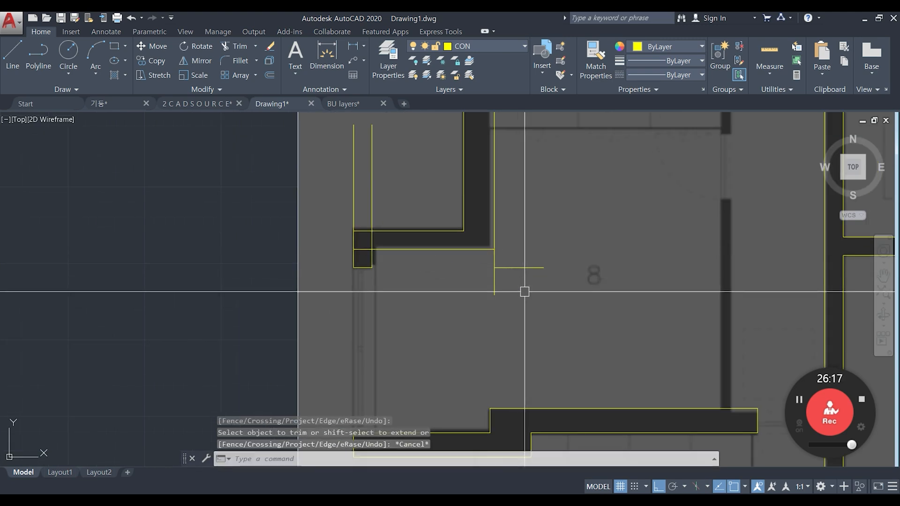
text(tr)
key(space)
key(space)
click(494, 258)
key(Escape)
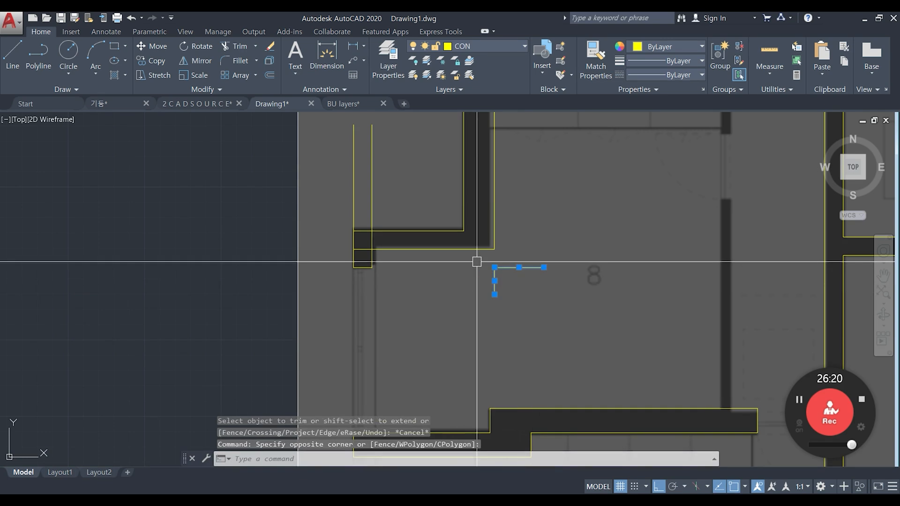
Erase the leftover corner pieces inside room 8 and trim the lines crossing the inside of the wall stub.
text(ts or)
key(space)
key(Escape)
key(space)
click(375, 240)
Erase the two vertical lines rising from the wall stub and redraw the stub's left edge with a line.
key(space)
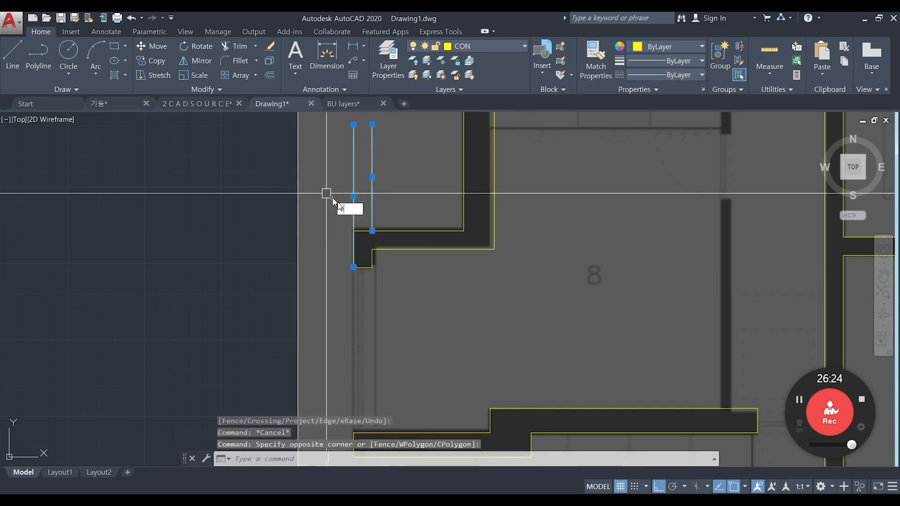
key(space)
scroll(398, 240, down, 4)
scroll(386, 235, up, 6)
text(l)
key(space)
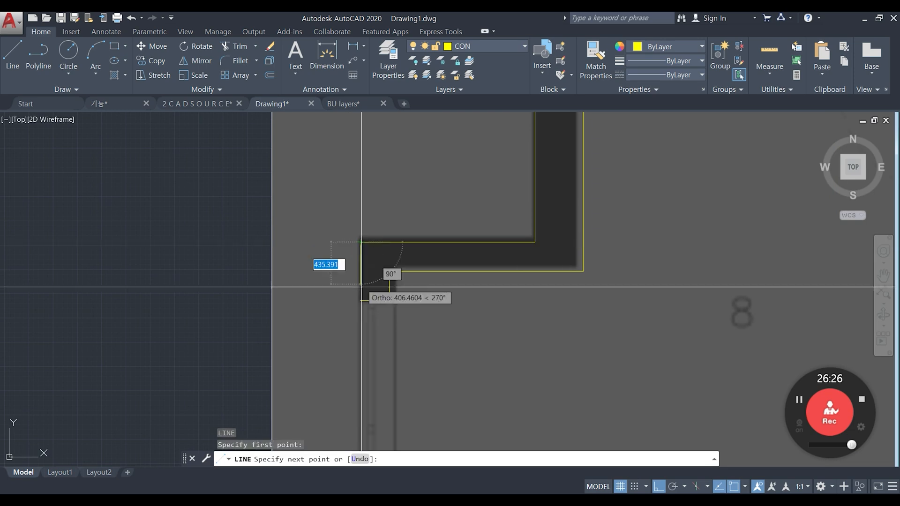
click(360, 300)
key(space)
Trim away the wall lines across room 6's window opening in the upper wall.
scroll(398, 275, down, 3)
scroll(440, 275, down, 2)
scroll(446, 272, up, 2)
scroll(410, 269, down, 2)
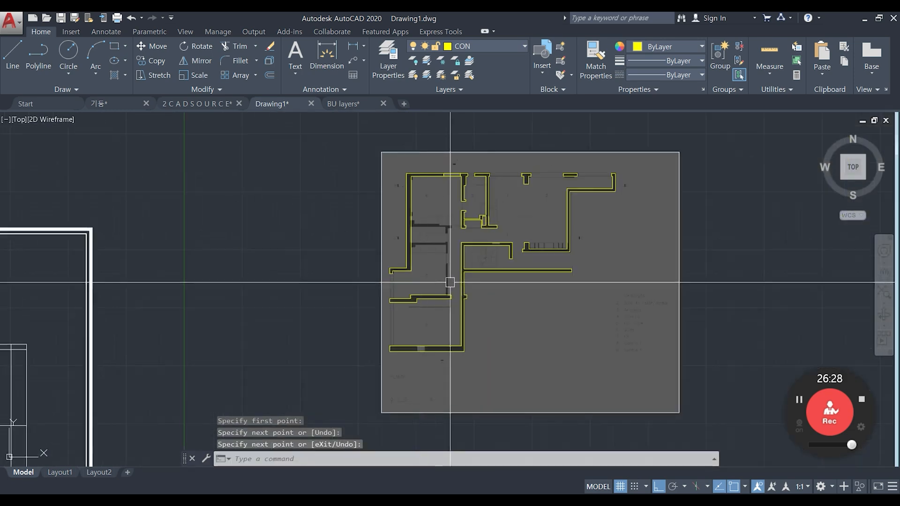
scroll(424, 254, up, 2)
middle_drag(440, 284, 416, 306)
scroll(421, 291, down, 2)
scroll(412, 197, up, 3)
scroll(408, 282, up, 2)
text(tr)
key(space)
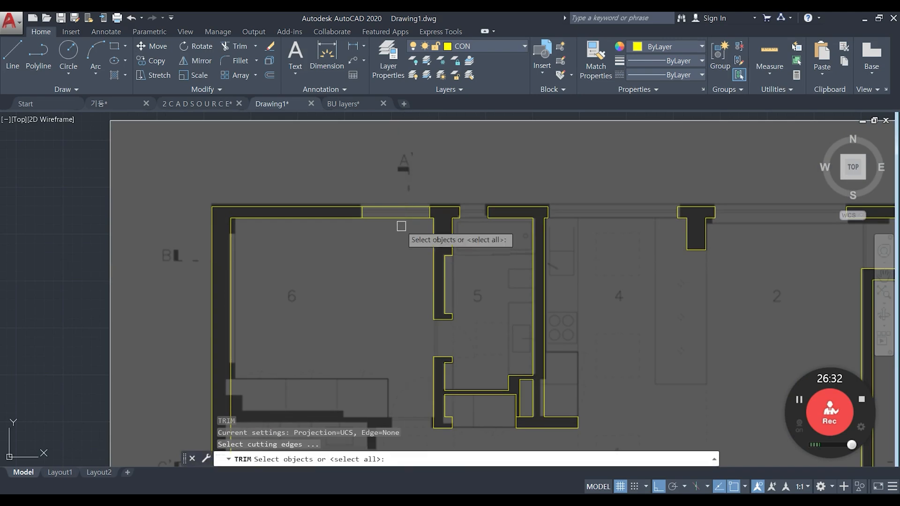
key(Escape)
scroll(376, 225, down, 3)
scroll(386, 271, down, 2)
scroll(362, 253, up, 2)
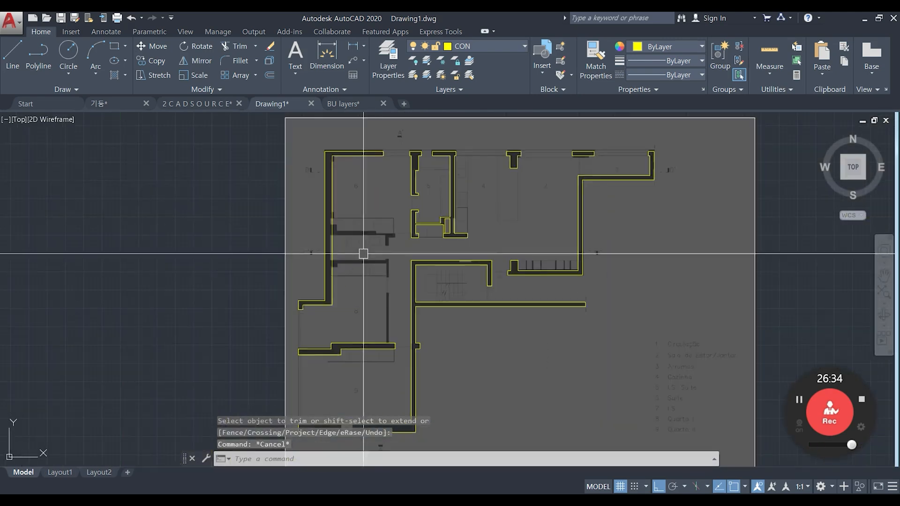
middle_drag(371, 279, 369, 265)
scroll(368, 265, down, 2)
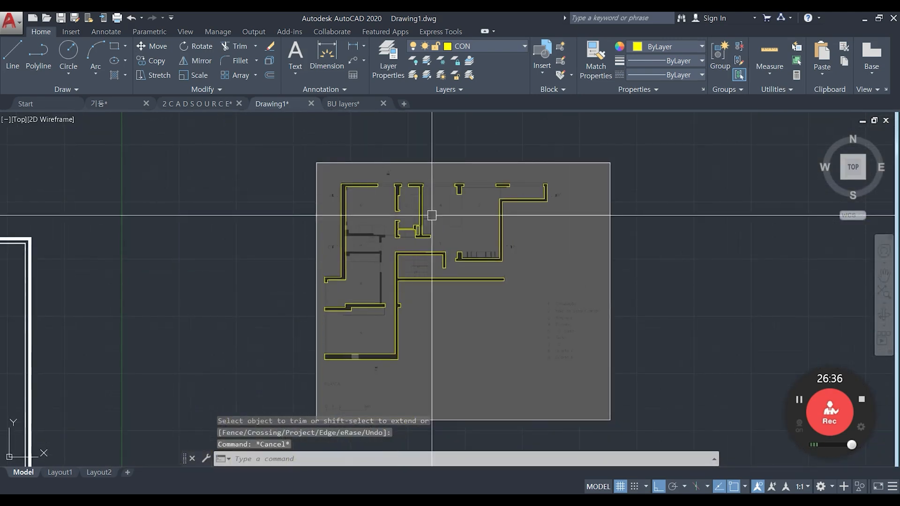
scroll(445, 238, up, 2)
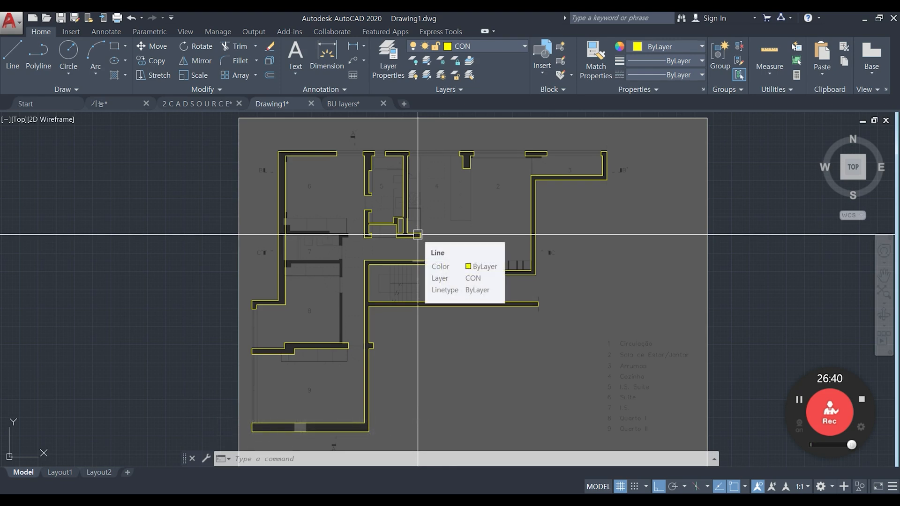
mouse_move(366, 261)
middle_down()
mouse_move(367, 252)
mouse_move(350, 259)
middle_up()
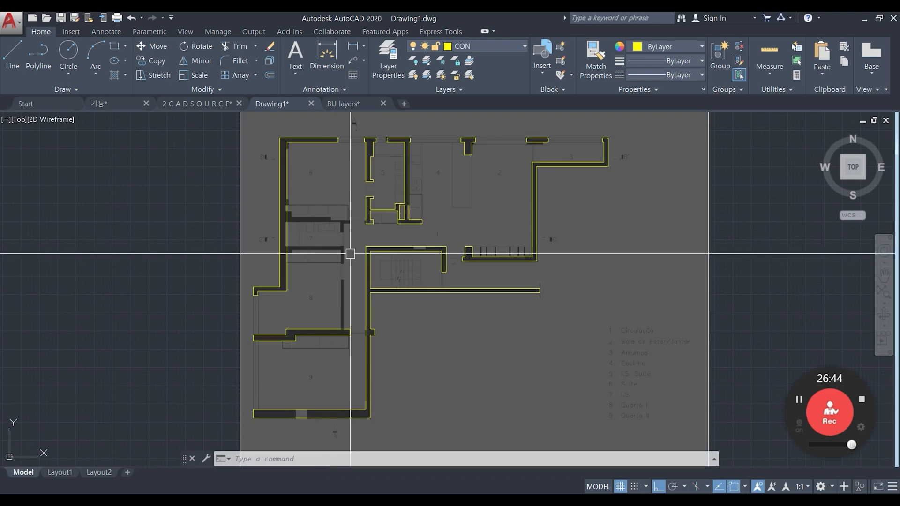